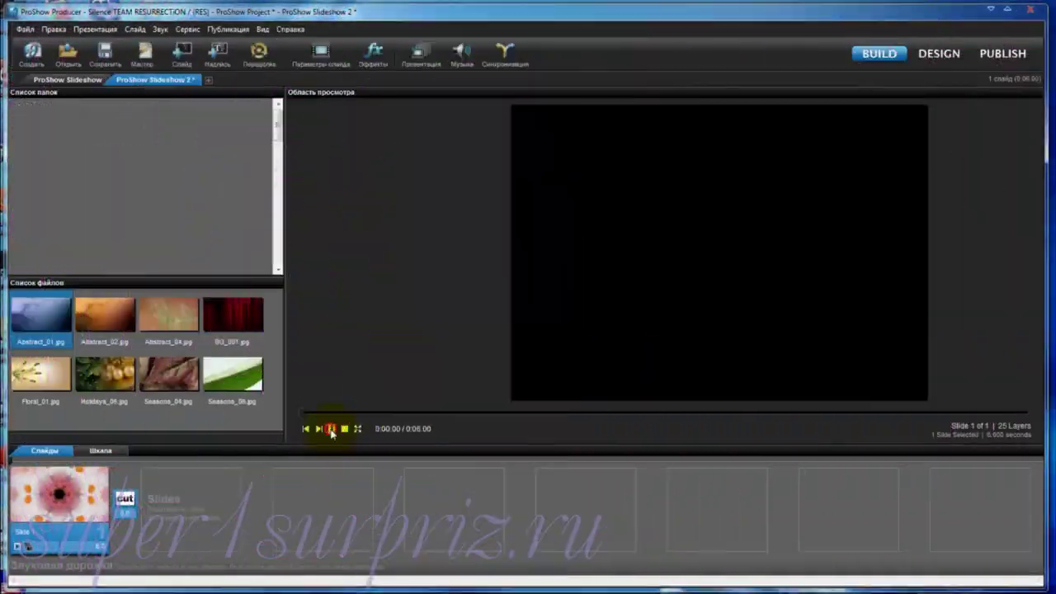
# Step: Play the 6-second, 25-layer pink flower kaleidoscope slide in the preview
pyautogui.click(330, 428)
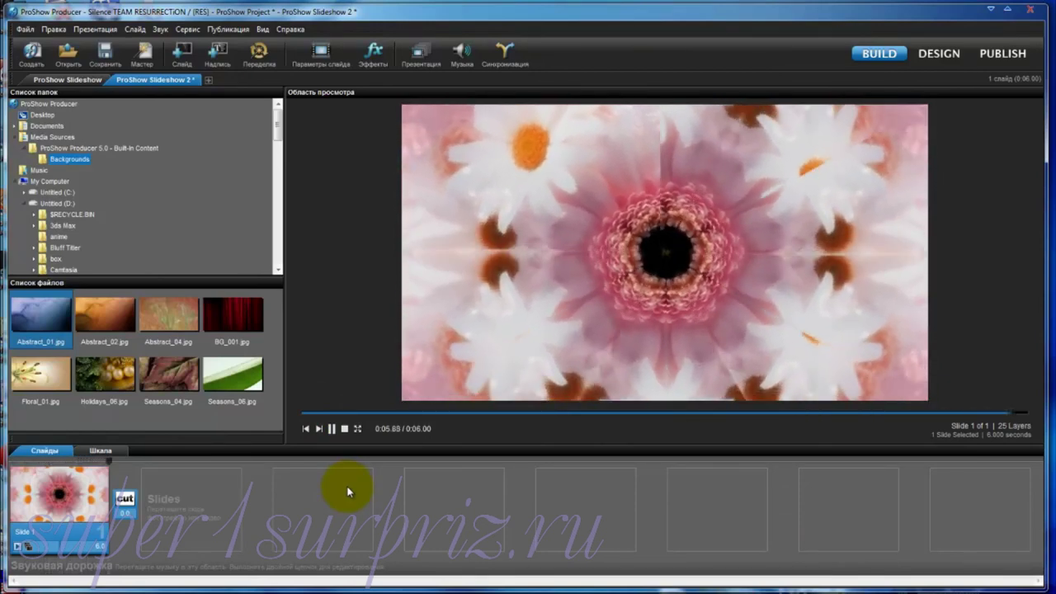
# Step: Stop the kaleidoscope slide preview
pyautogui.click(329, 428)
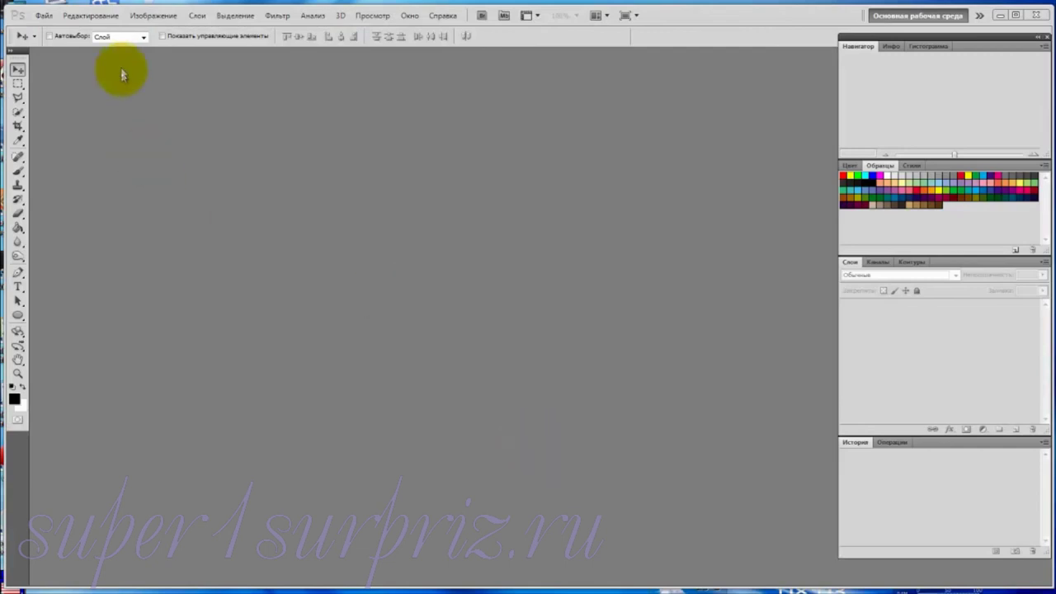
# Step: Open 4a5e7d8f75e8.jpg from the Floral backgrounds folder and move its window into place
pyautogui.click(43, 17)
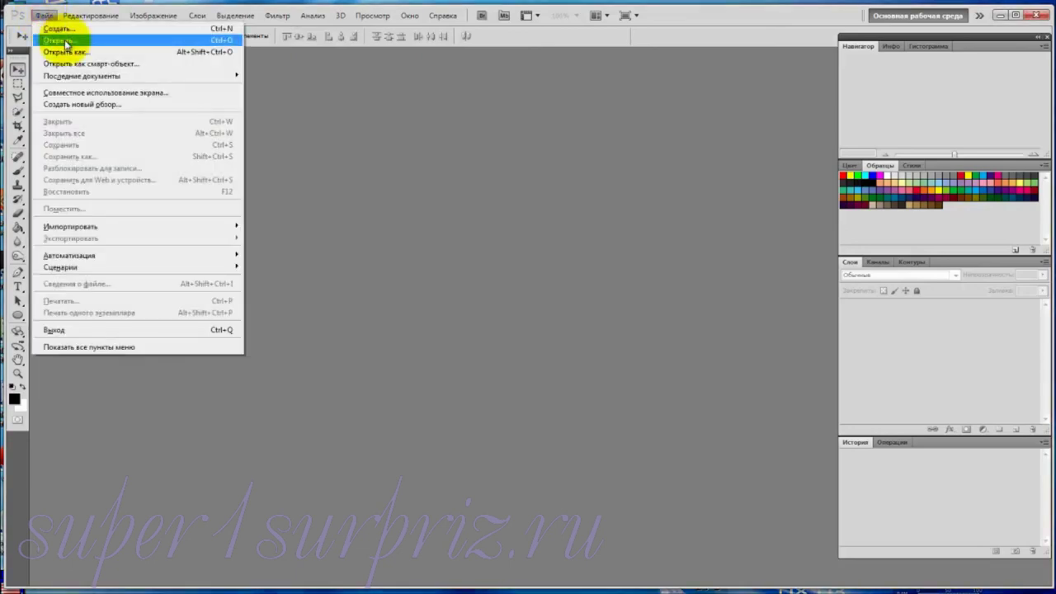
pyautogui.click(41, 36)
pyautogui.click(707, 155)
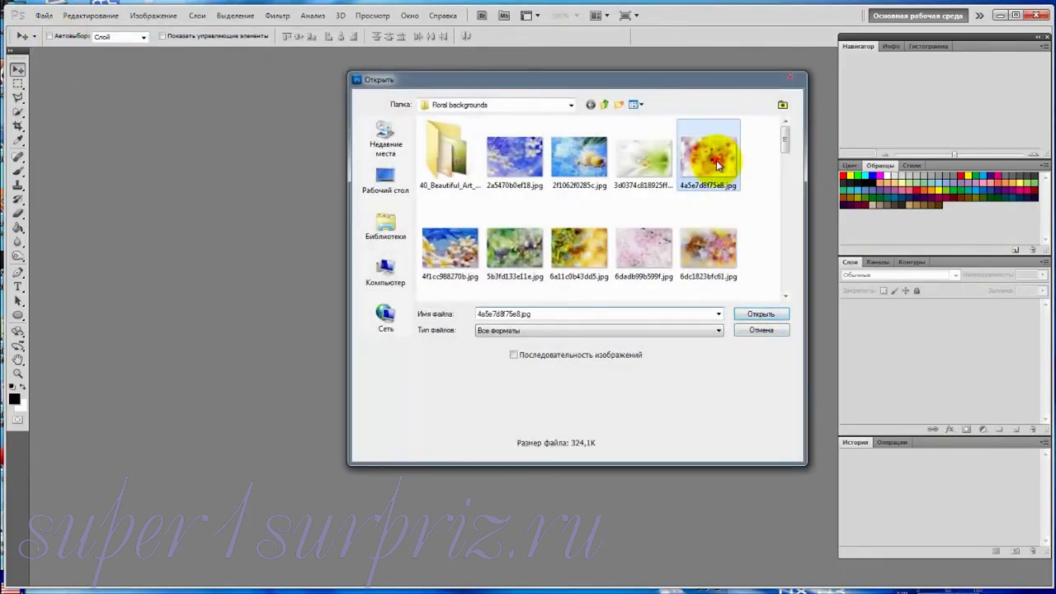
pyautogui.click(763, 315)
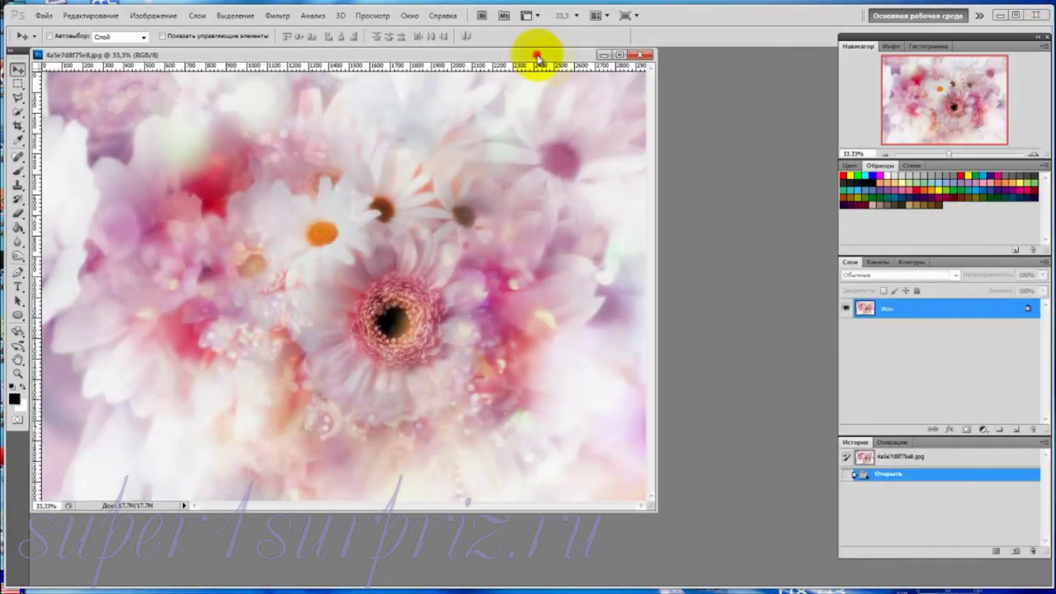
pyautogui.moveTo(537, 55); pyautogui.dragTo(659, 92)
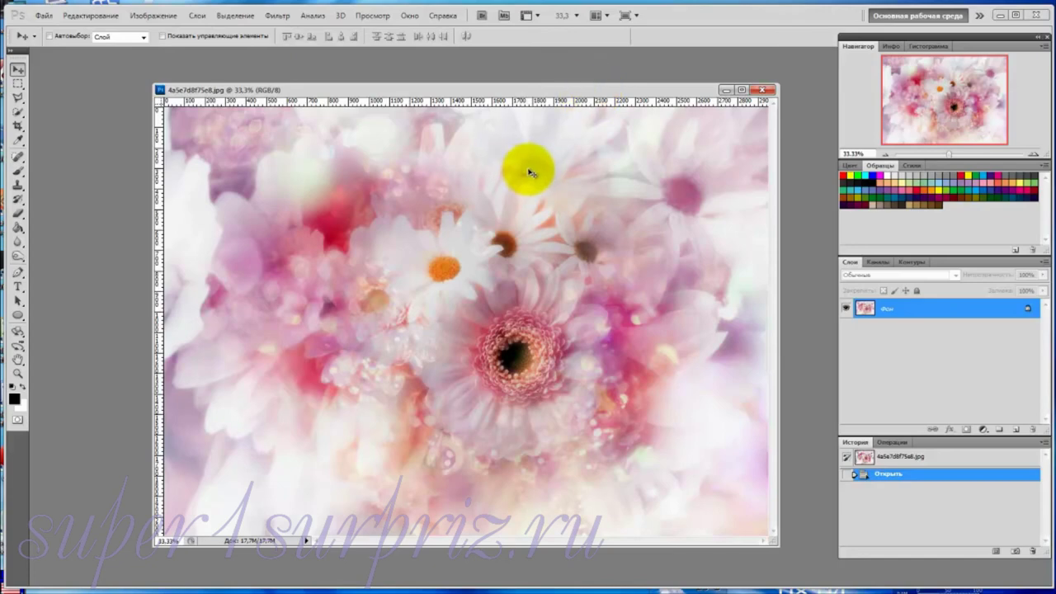
# Step: Create a new 1000×1000 px document with a transparent background
pyautogui.click(46, 16)
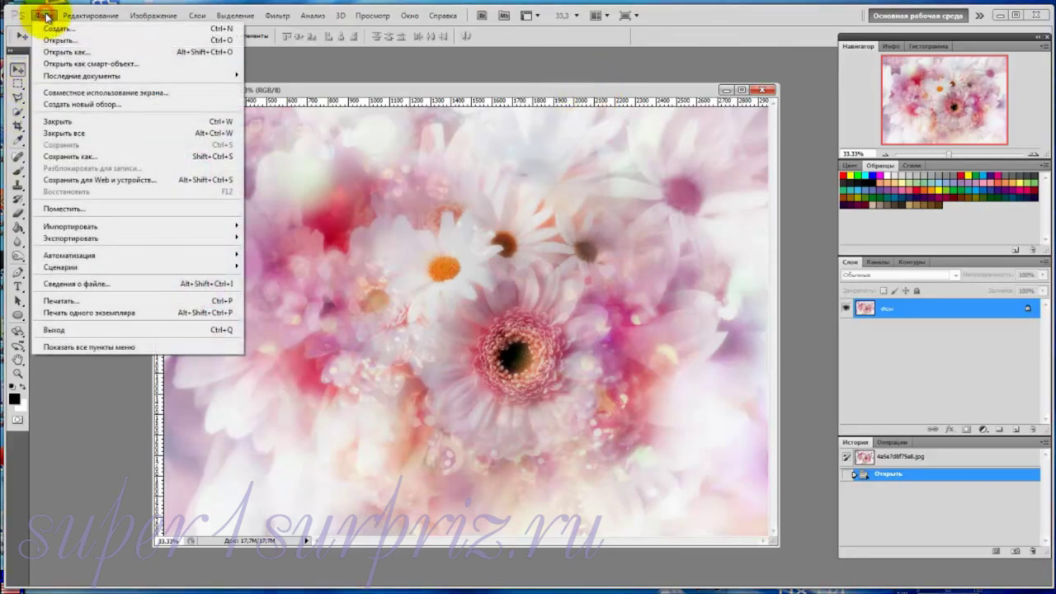
pyautogui.click(46, 28)
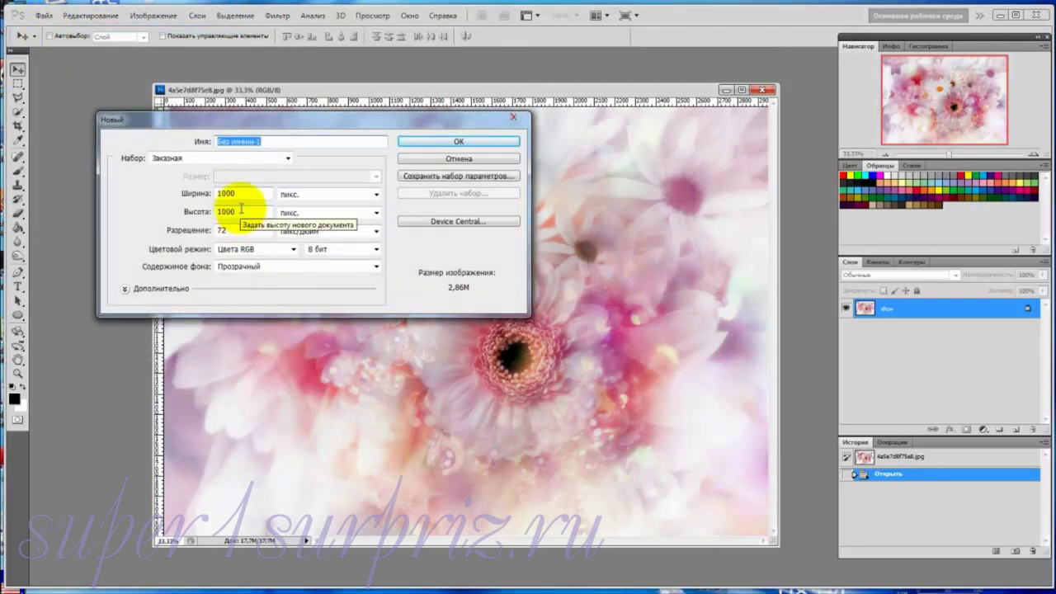
pyautogui.click(442, 141)
pyautogui.moveTo(397, 71); pyautogui.dragTo(429, 85)
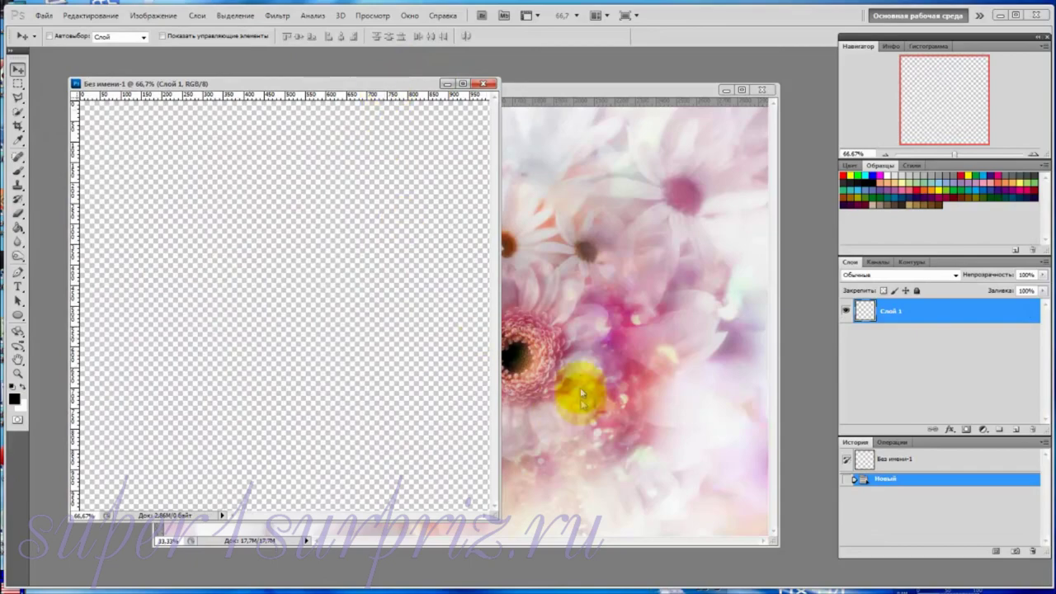
# Step: Copy the flower photo into the new document as Layer 2 with the Move tool
pyautogui.click(580, 361)
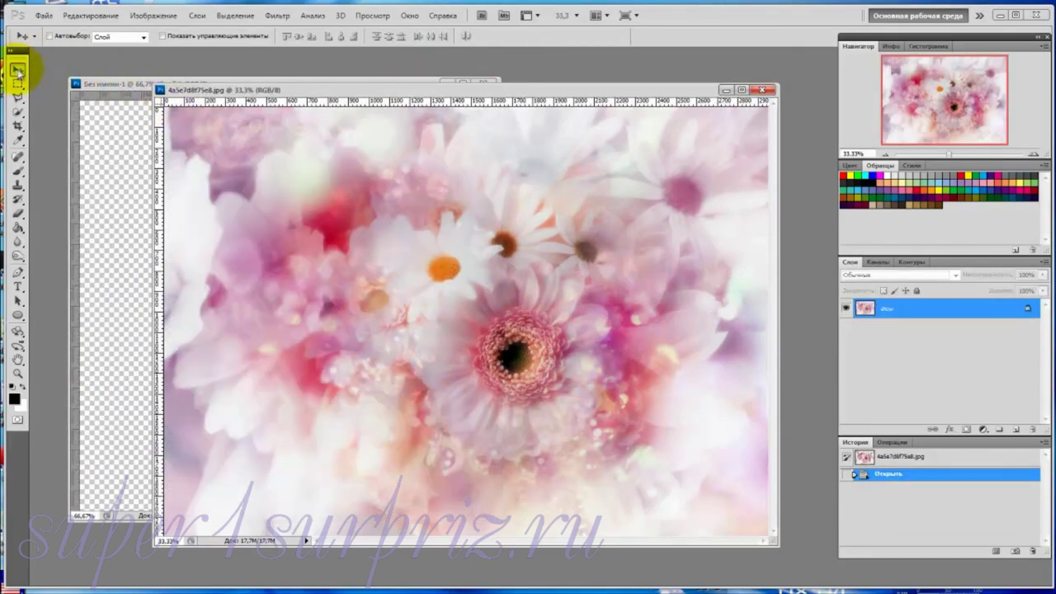
pyautogui.click(18, 73)
pyautogui.moveTo(500, 343); pyautogui.dragTo(131, 345)
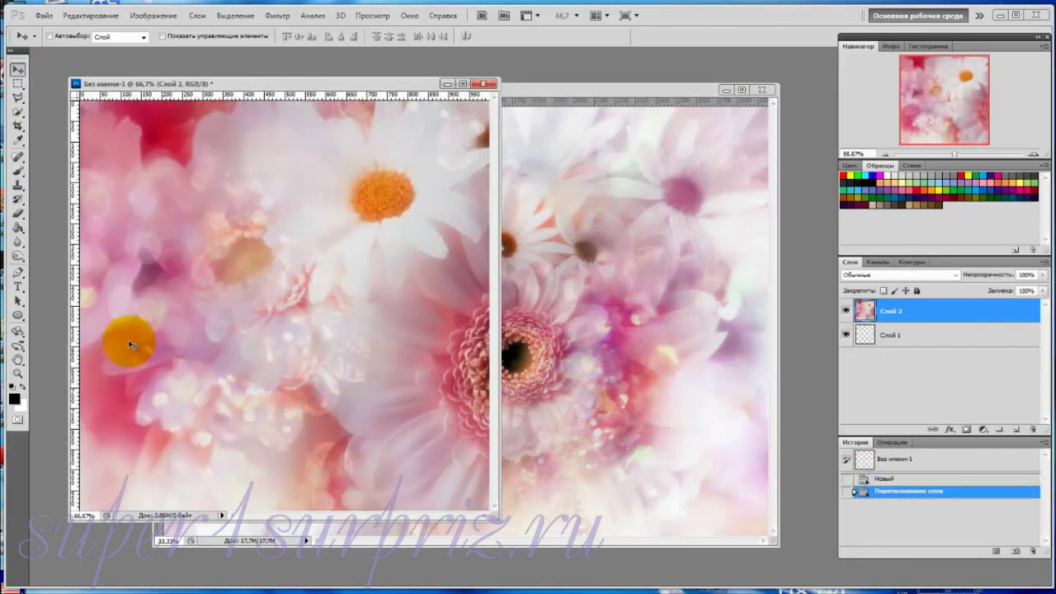
pyautogui.click(746, 214)
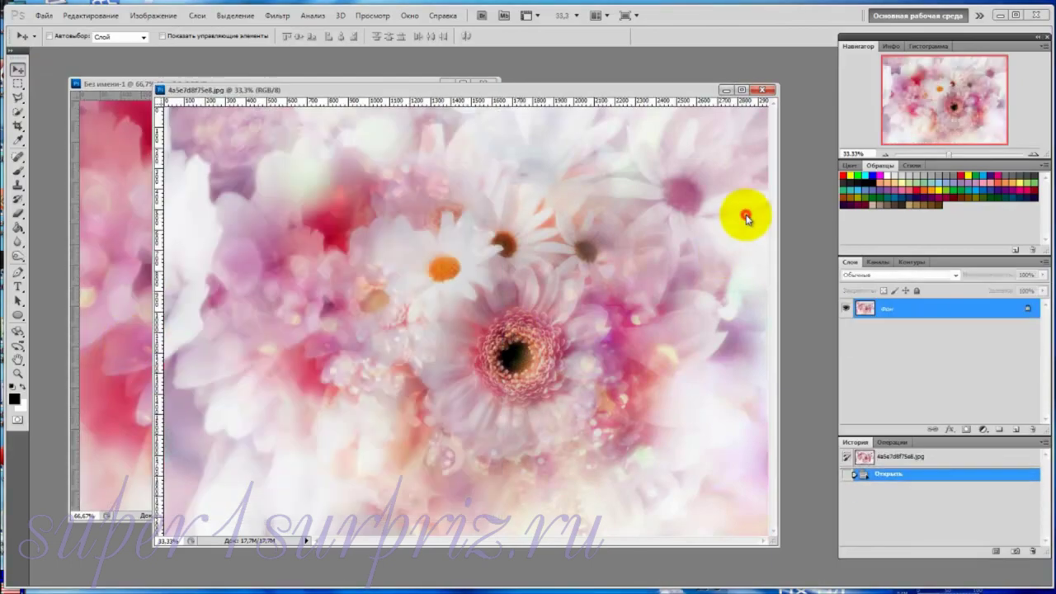
# Step: Close 4a5e7d8f75e8.jpg and shift the flower layer until a white daisy sits centred
pyautogui.click(765, 89)
pyautogui.moveTo(416, 85); pyautogui.dragTo(639, 97)
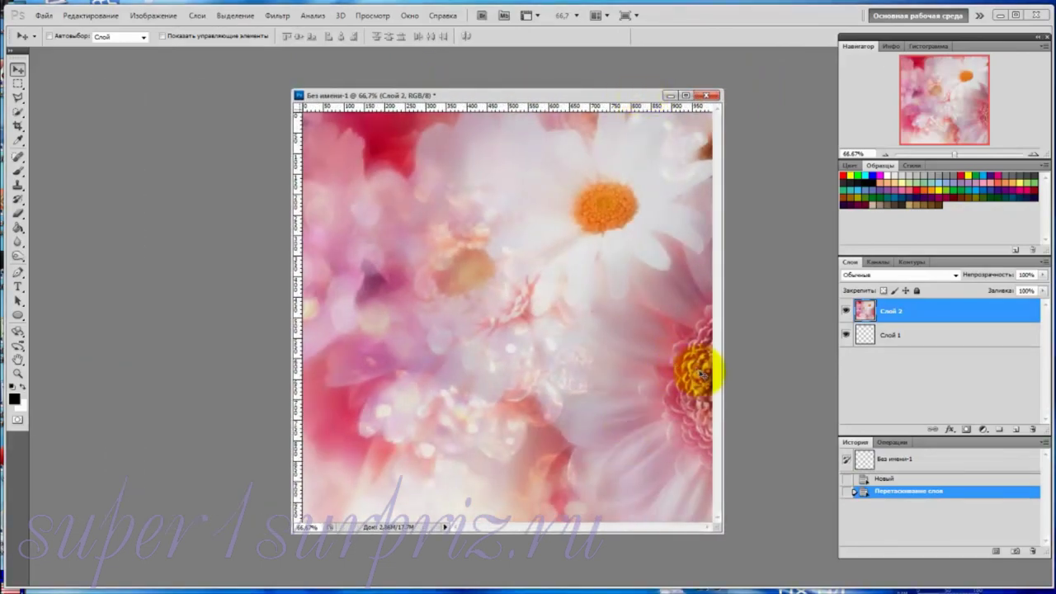
pyautogui.moveTo(687, 390)
pyautogui.mouseDown()
pyautogui.moveTo(628, 412)
pyautogui.moveTo(579, 411)
pyautogui.moveTo(572, 378)
pyautogui.mouseUp()
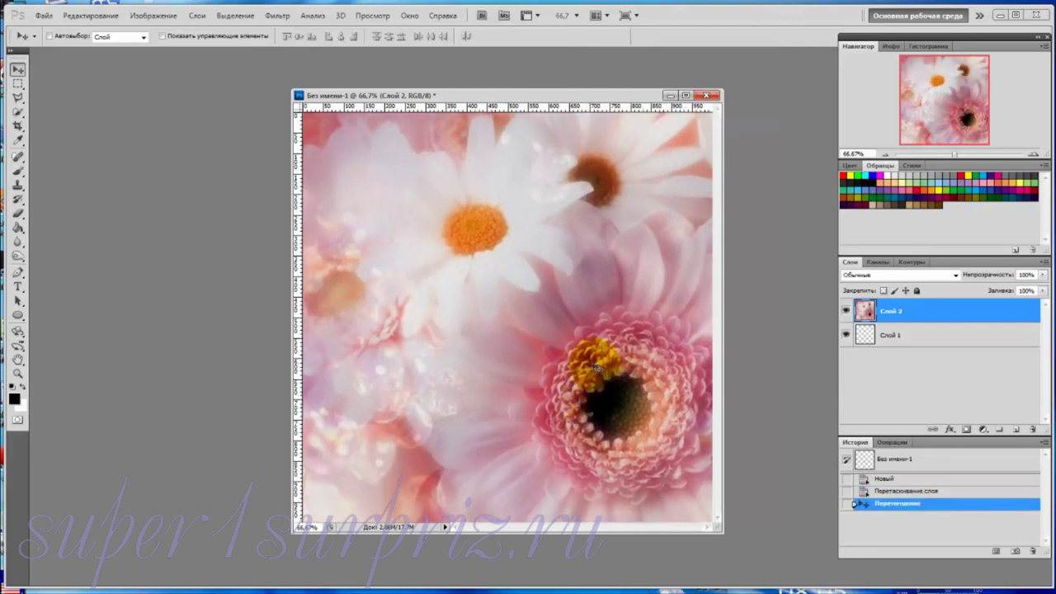
pyautogui.moveTo(587, 366); pyautogui.dragTo(673, 474)
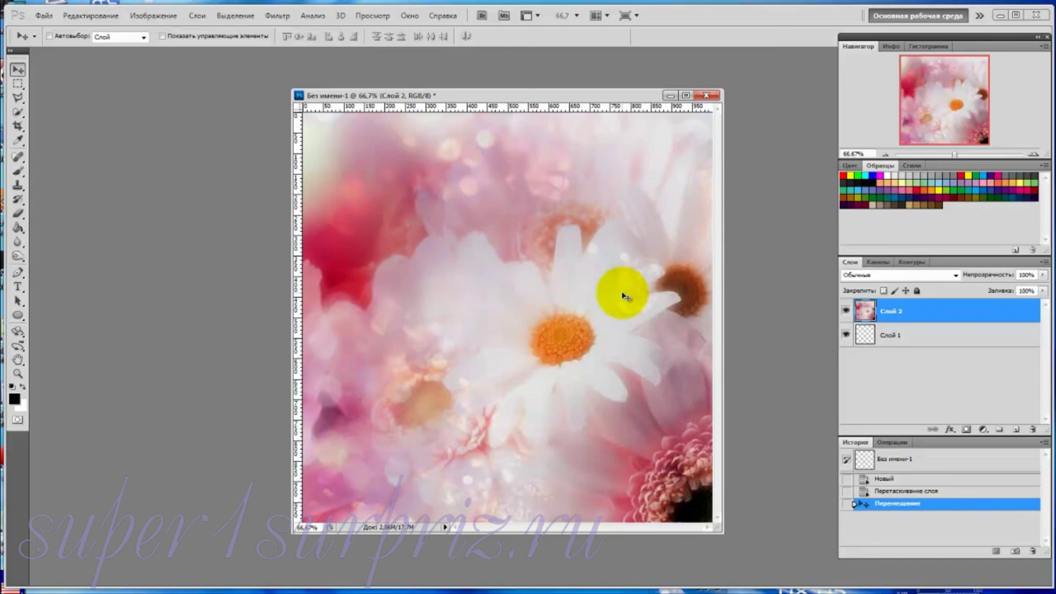
# Step: Start saving the flower canvas in JPEG format and select the file name for replacing
pyautogui.click(44, 16)
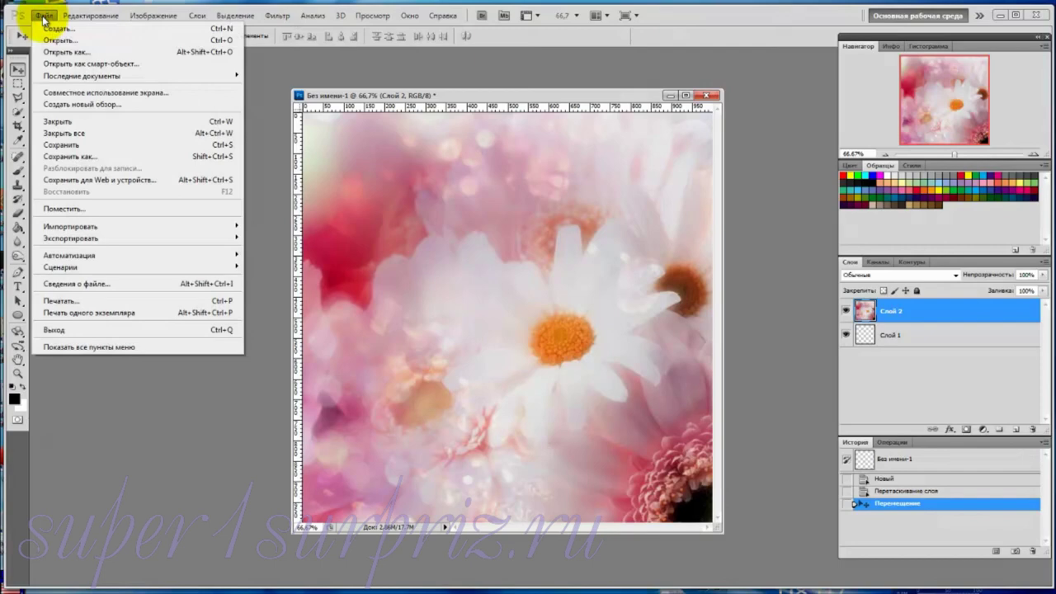
pyautogui.click(71, 157)
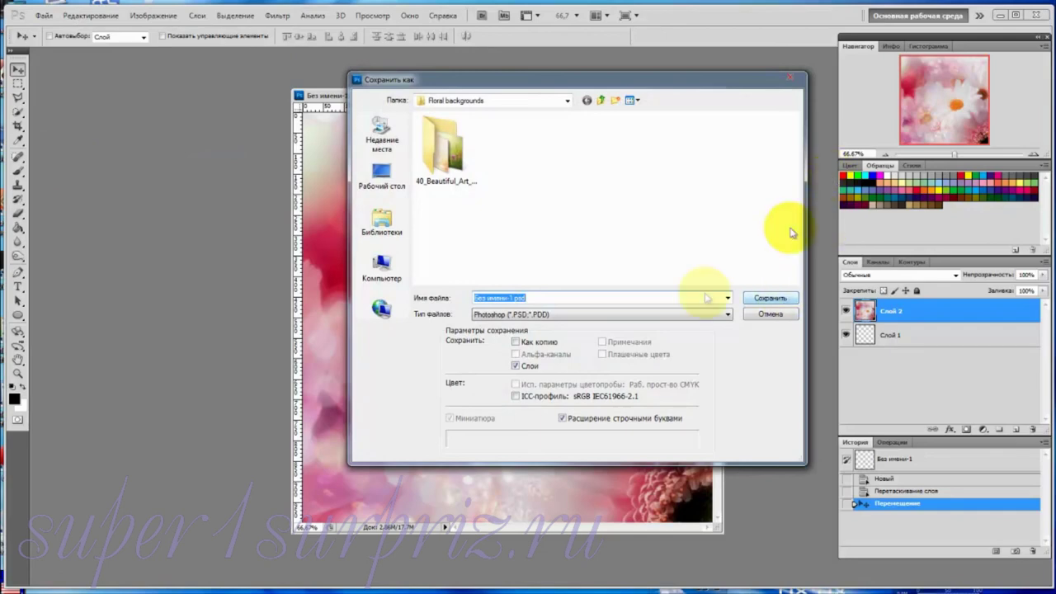
pyautogui.click(727, 314)
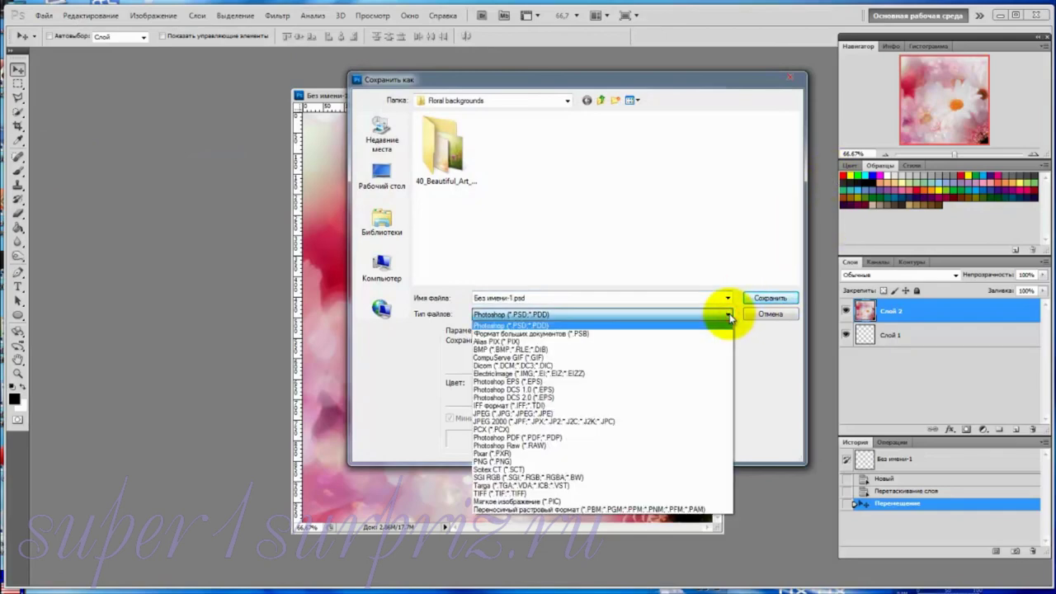
pyautogui.click(725, 414)
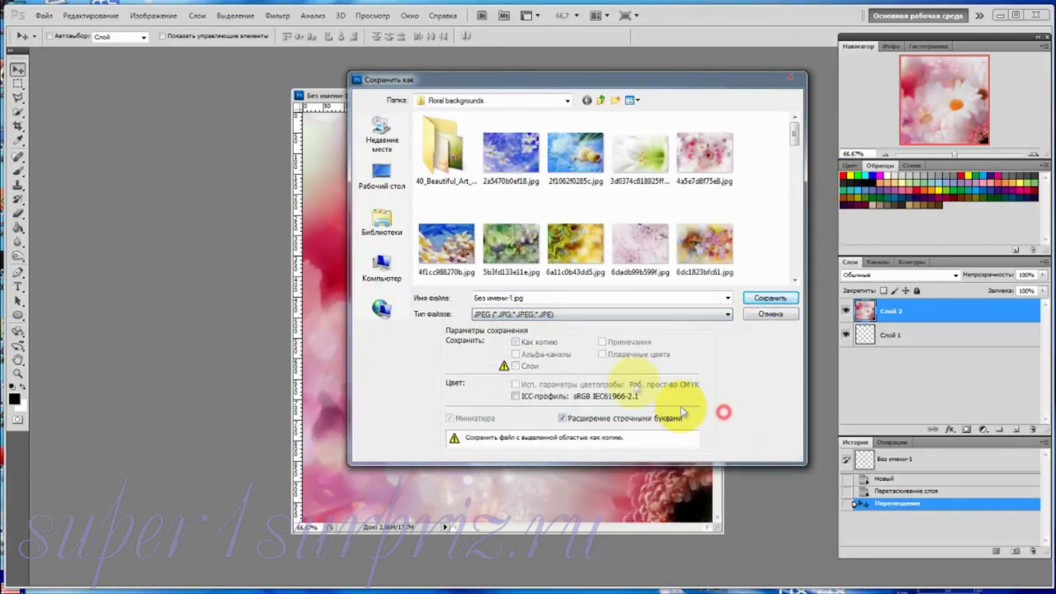
pyautogui.doubleClick(528, 298)
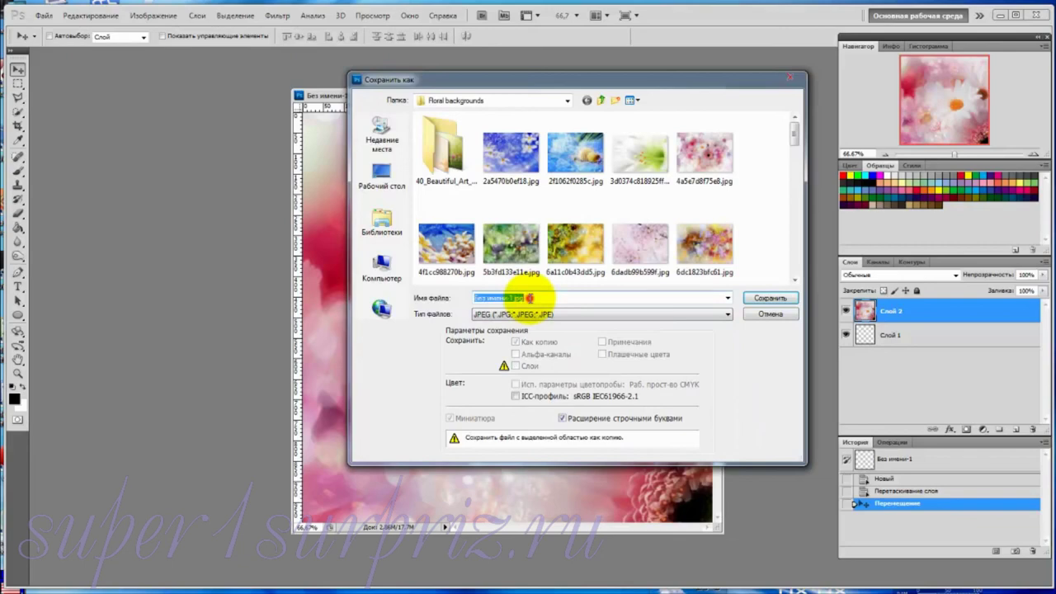
# Step: Save it as 1.jpg in D:\новый заказ\калейдоскоп\маски\маска 1, then close it without saving
pyautogui.click(568, 101)
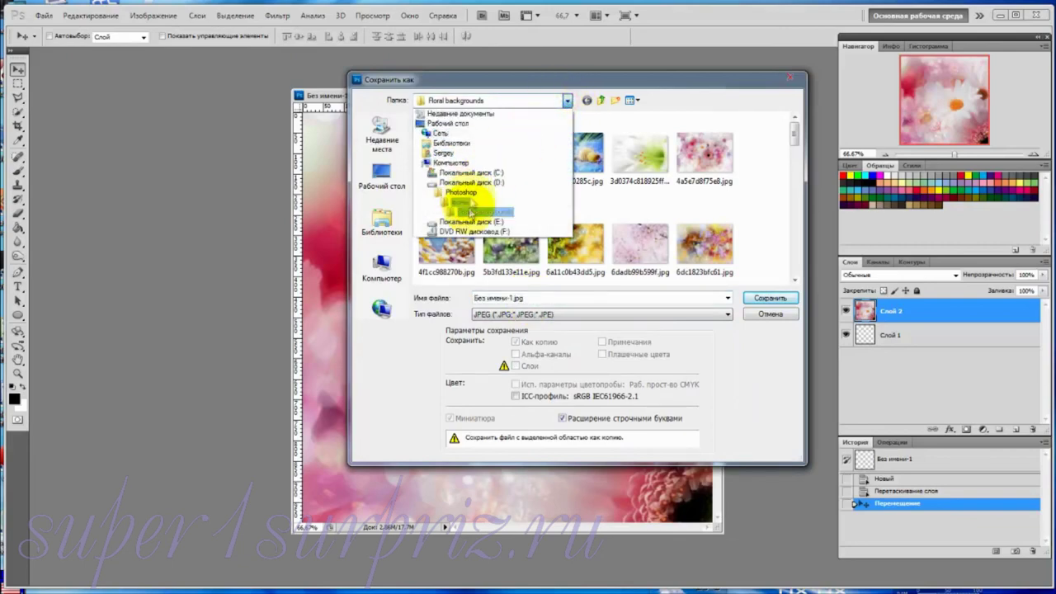
pyautogui.click(470, 182)
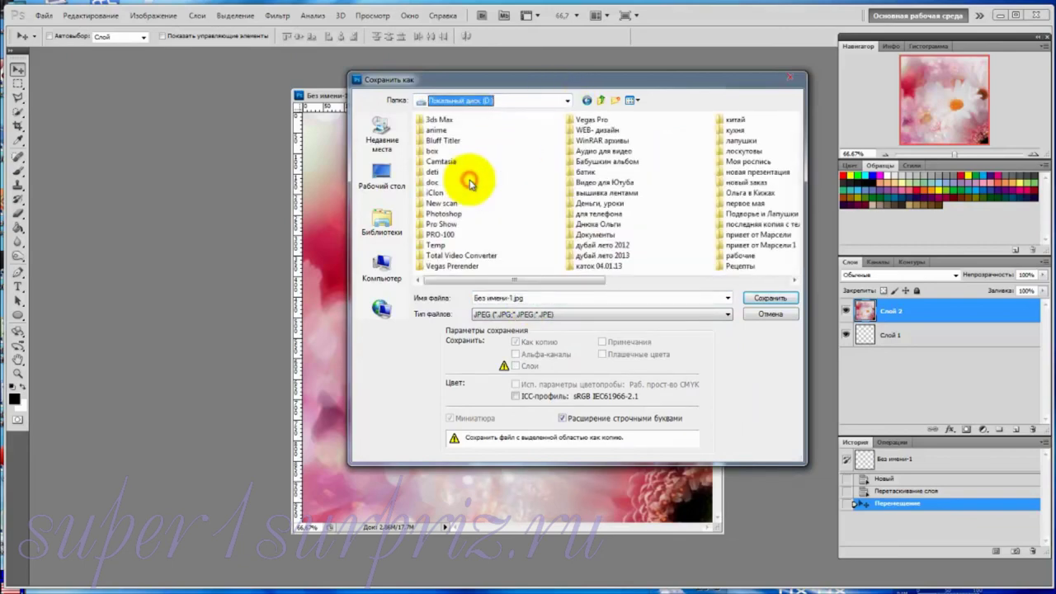
pyautogui.doubleClick(740, 182)
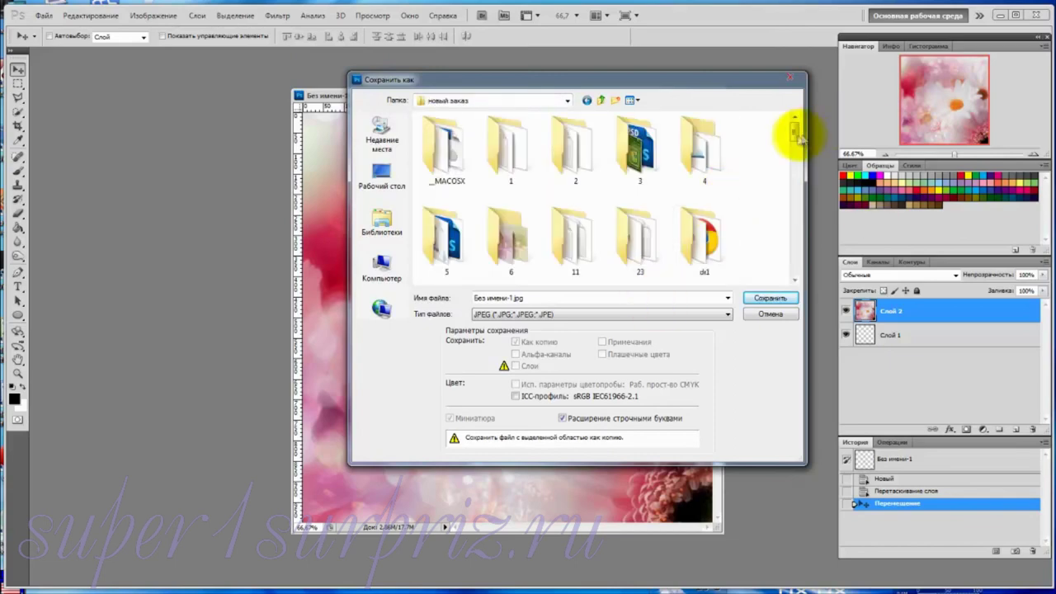
pyautogui.moveTo(798, 139); pyautogui.dragTo(793, 164)
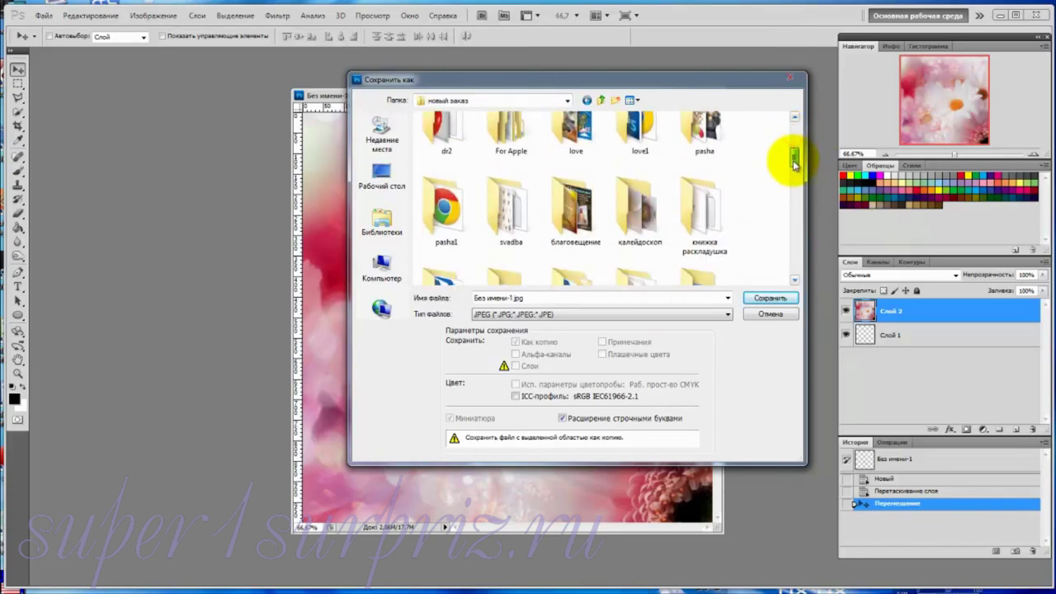
pyautogui.doubleClick(635, 207)
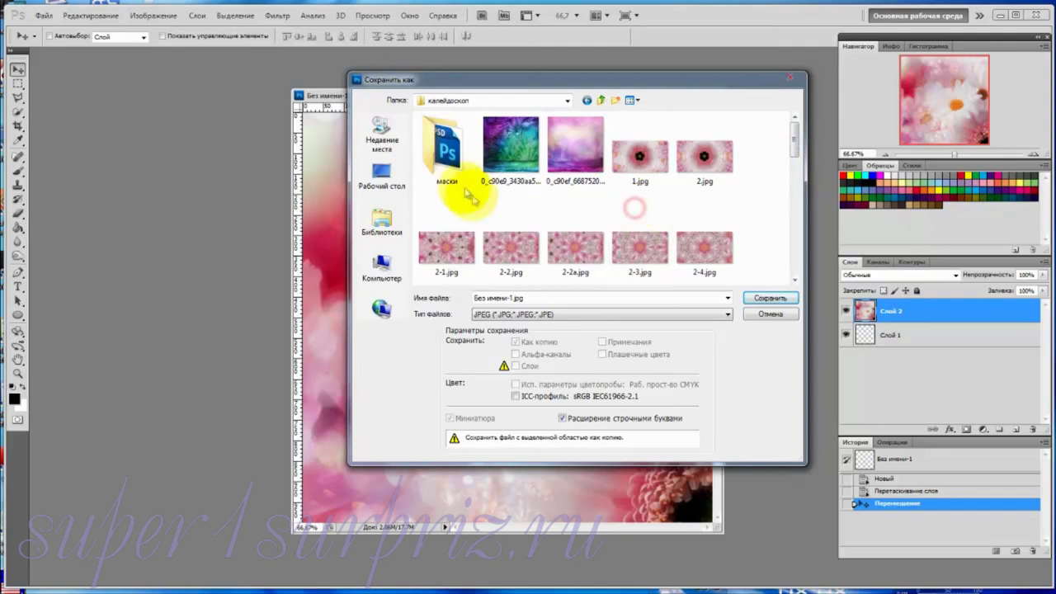
pyautogui.doubleClick(448, 153)
pyautogui.doubleClick(445, 159)
pyautogui.write('1')
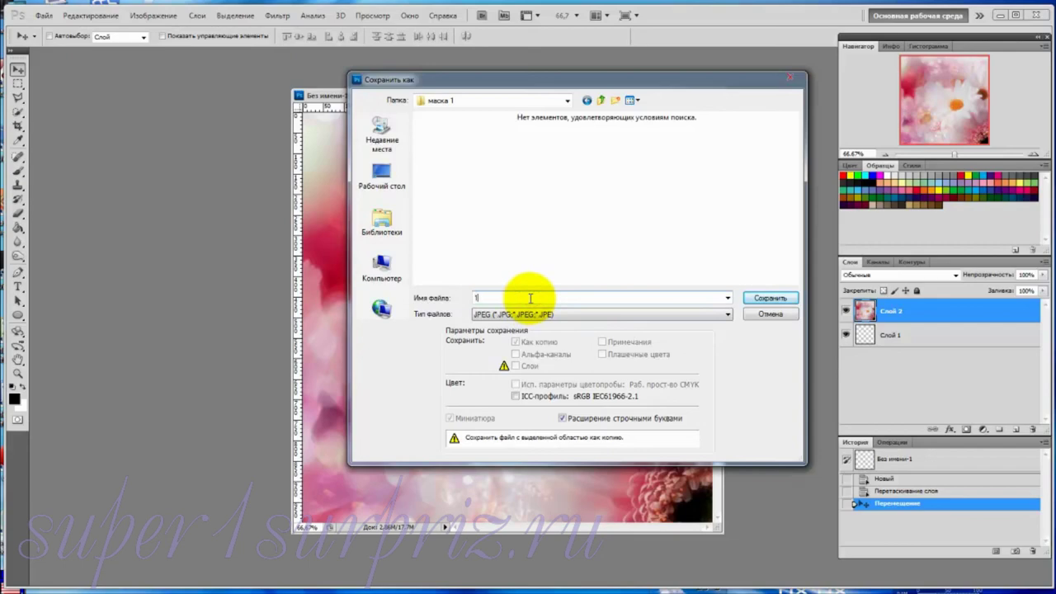
pyautogui.click(766, 299)
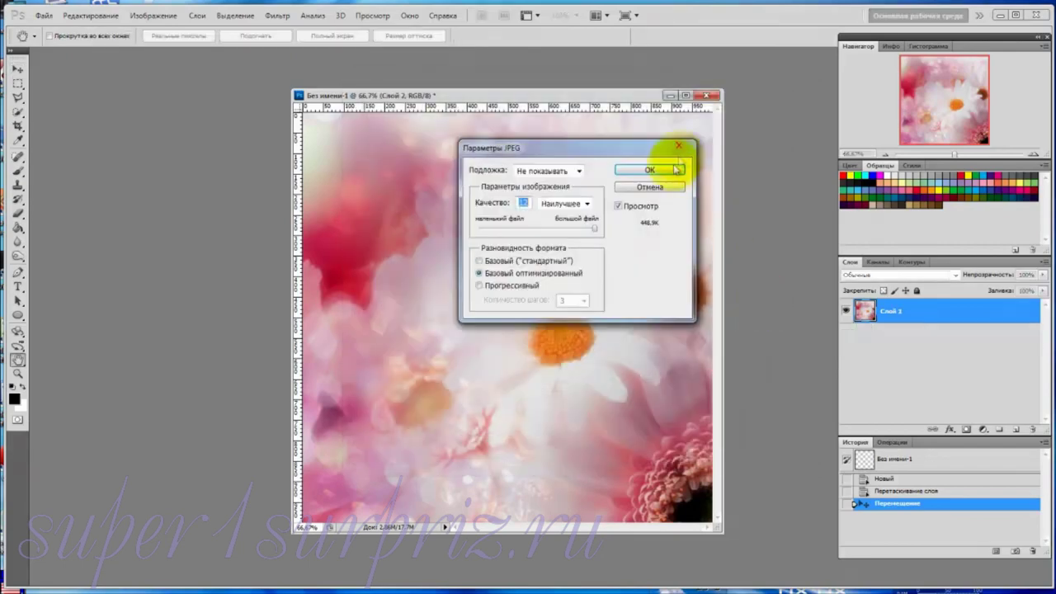
pyautogui.click(676, 169)
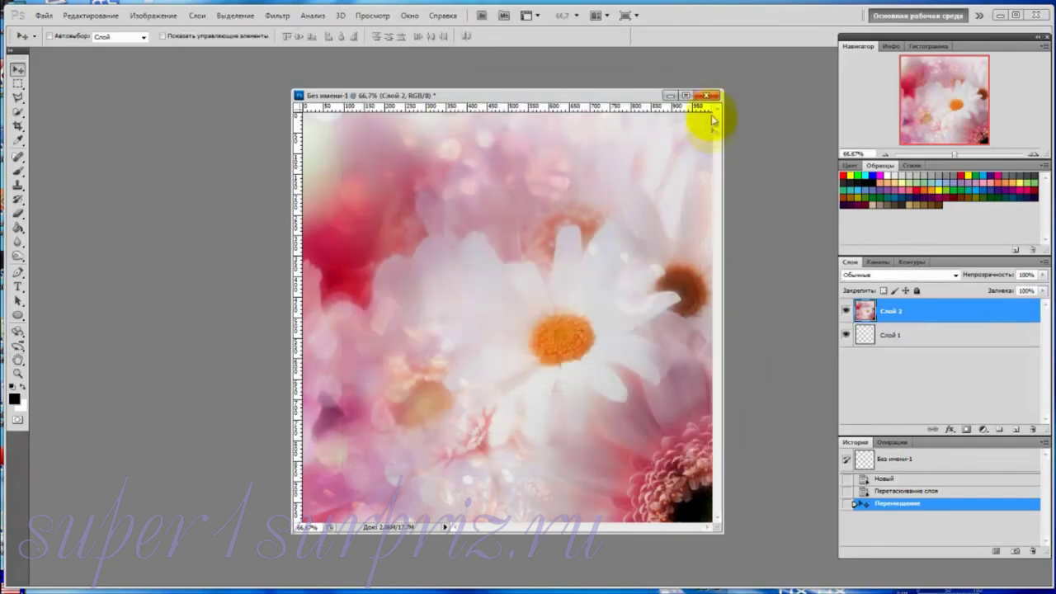
pyautogui.click(708, 96)
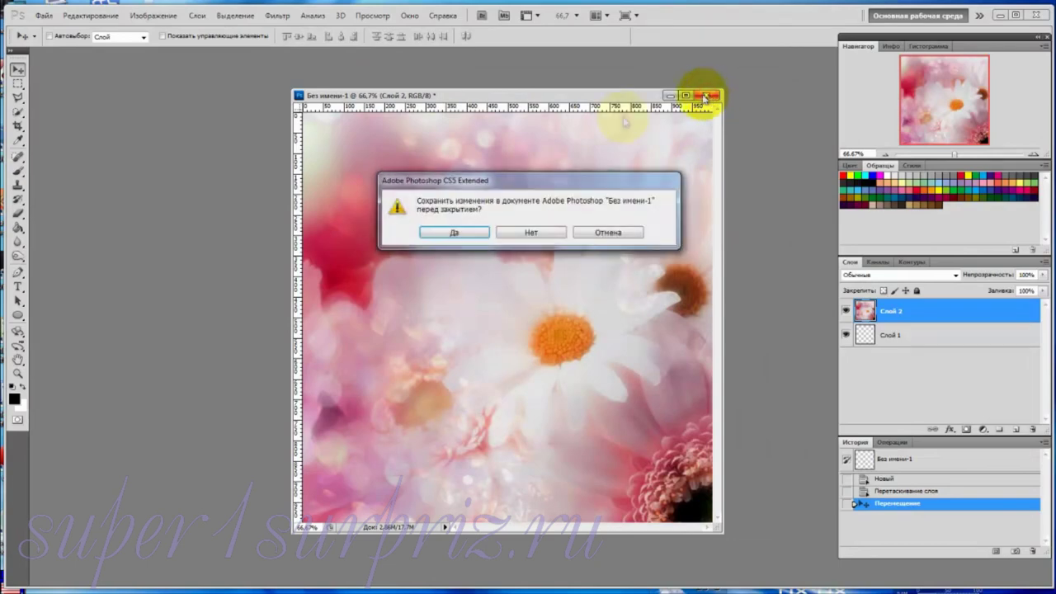
pyautogui.click(547, 233)
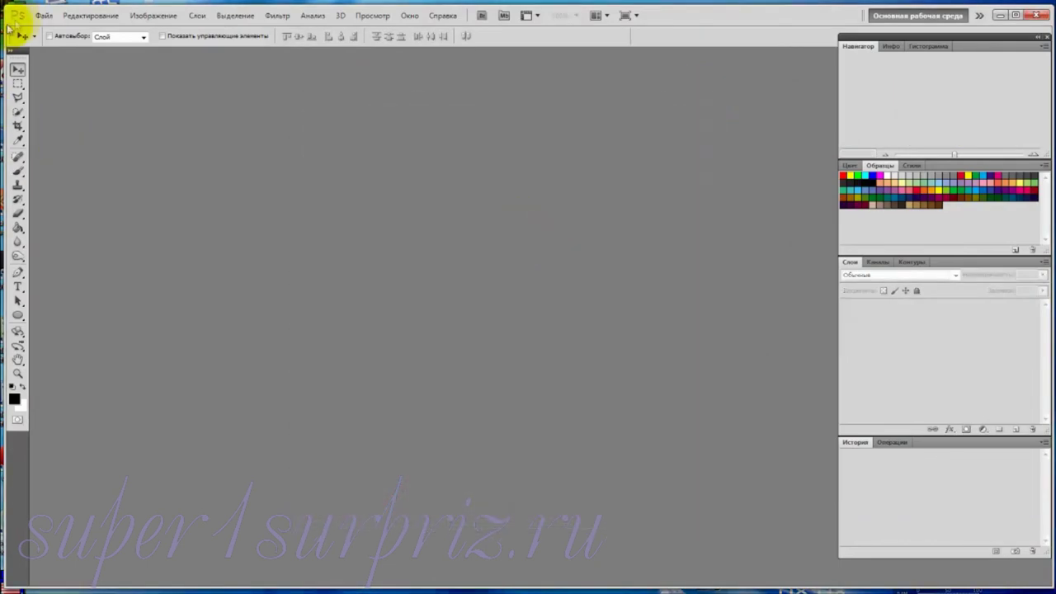
# Step: Open 1.jpg from the маска 1 folder and centre its window
pyautogui.click(46, 17)
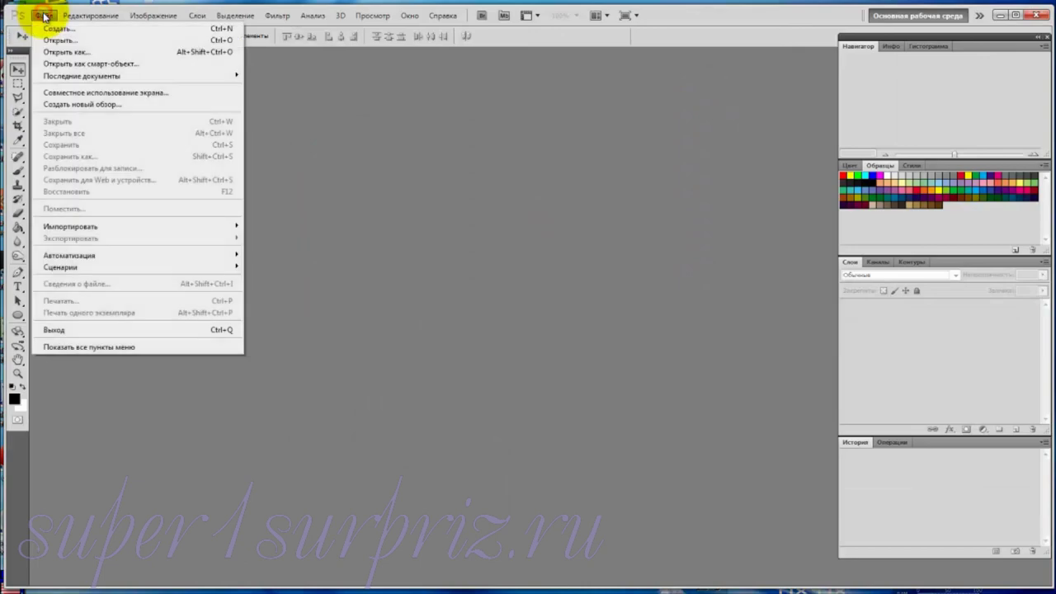
pyautogui.click(49, 41)
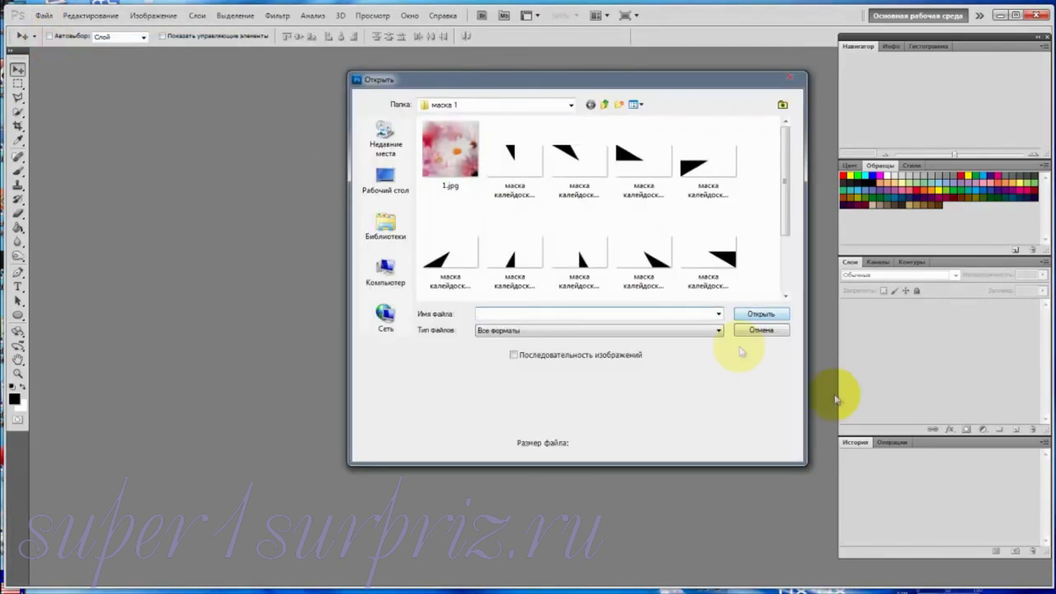
pyautogui.click(446, 149)
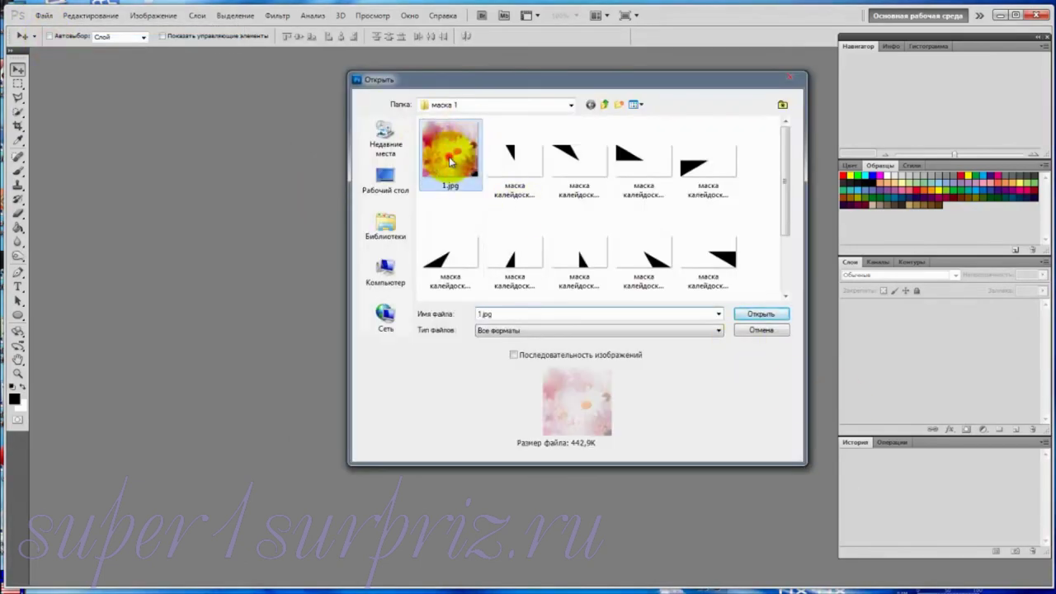
pyautogui.click(760, 315)
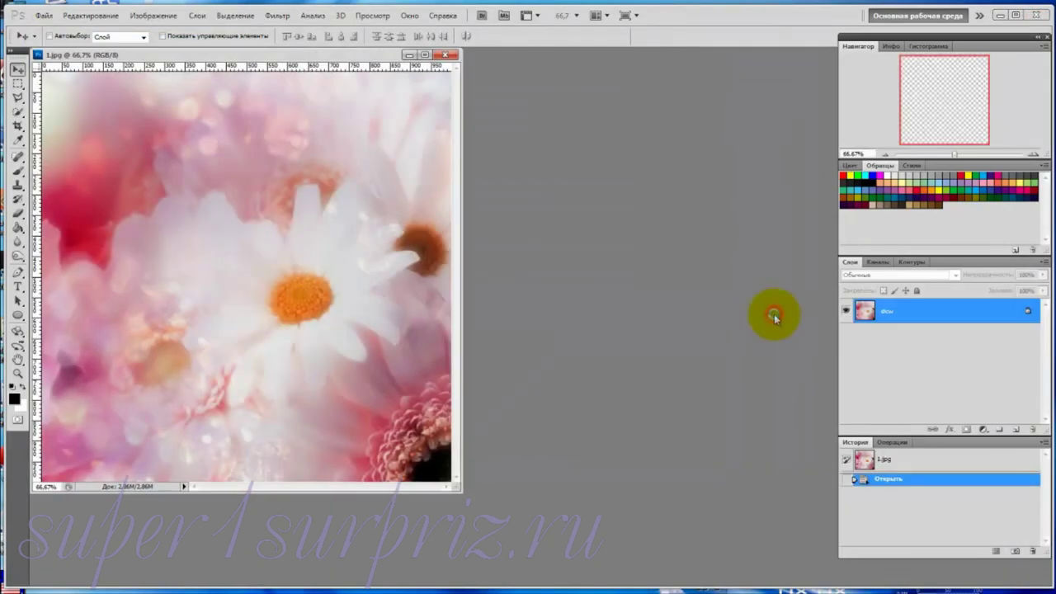
pyautogui.moveTo(394, 54); pyautogui.dragTo(588, 83)
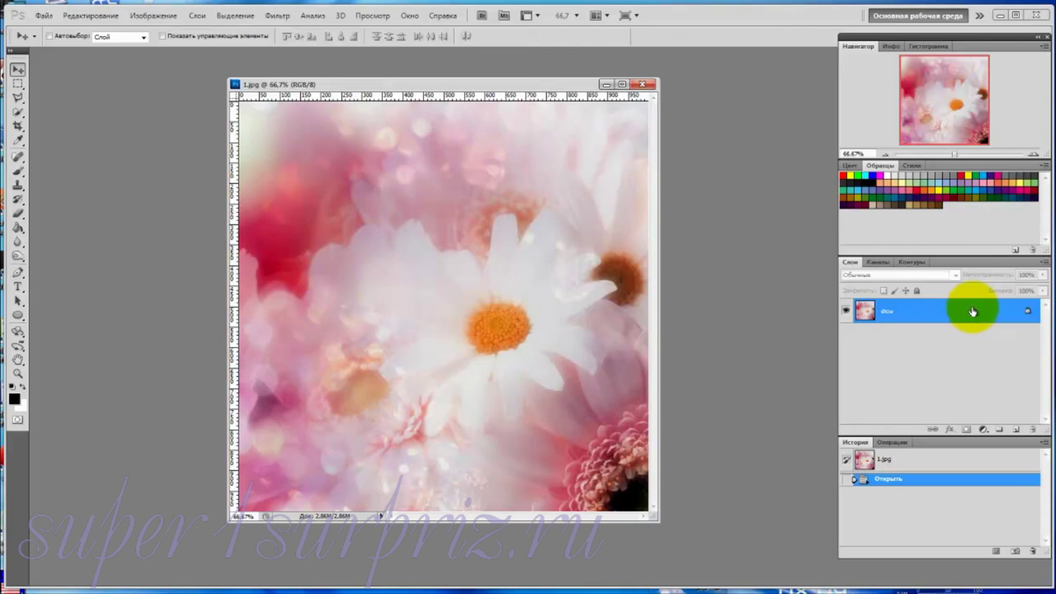
# Step: Convert the Фон background into Слой 0 and flip it vertically
pyautogui.doubleClick(971, 310)
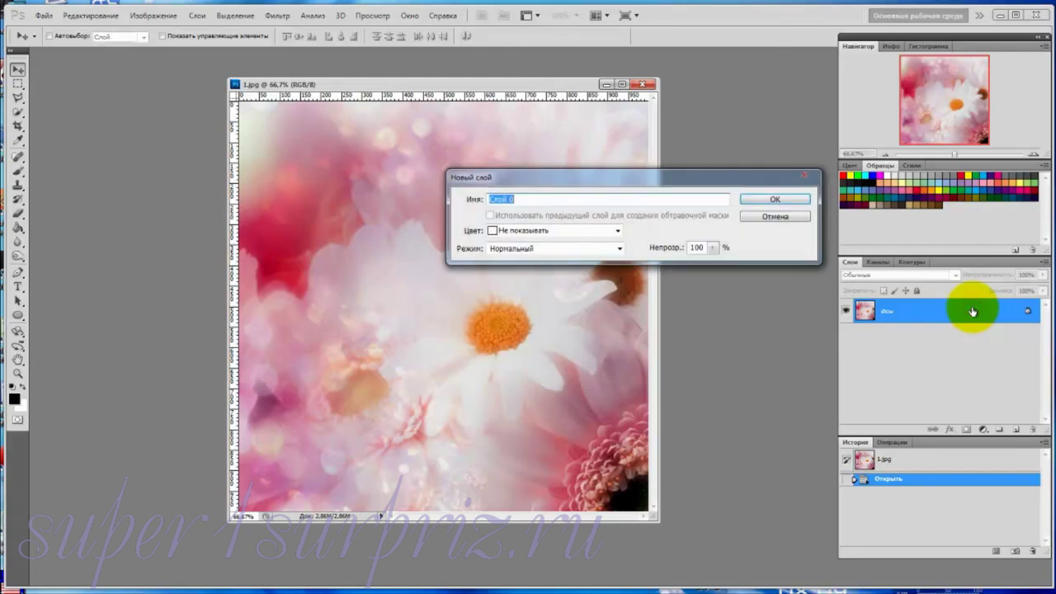
pyautogui.click(796, 201)
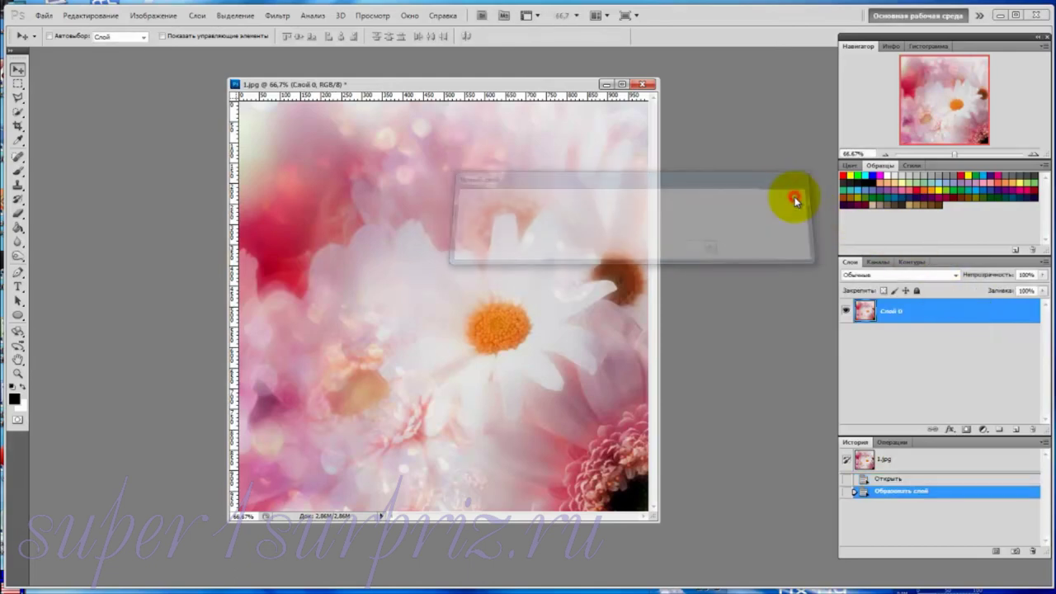
pyautogui.click(86, 18)
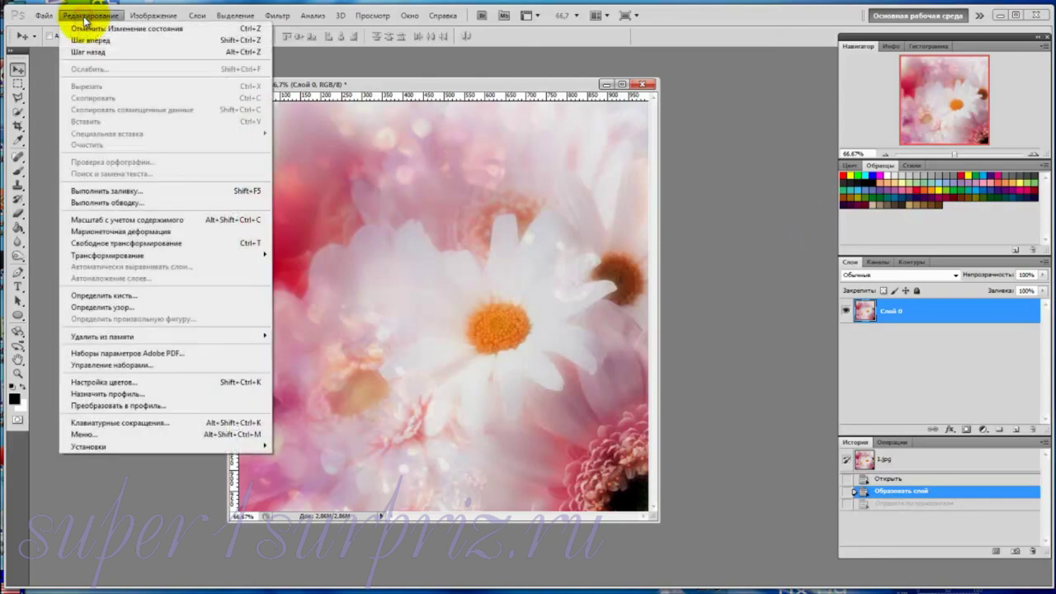
pyautogui.moveTo(97, 255)
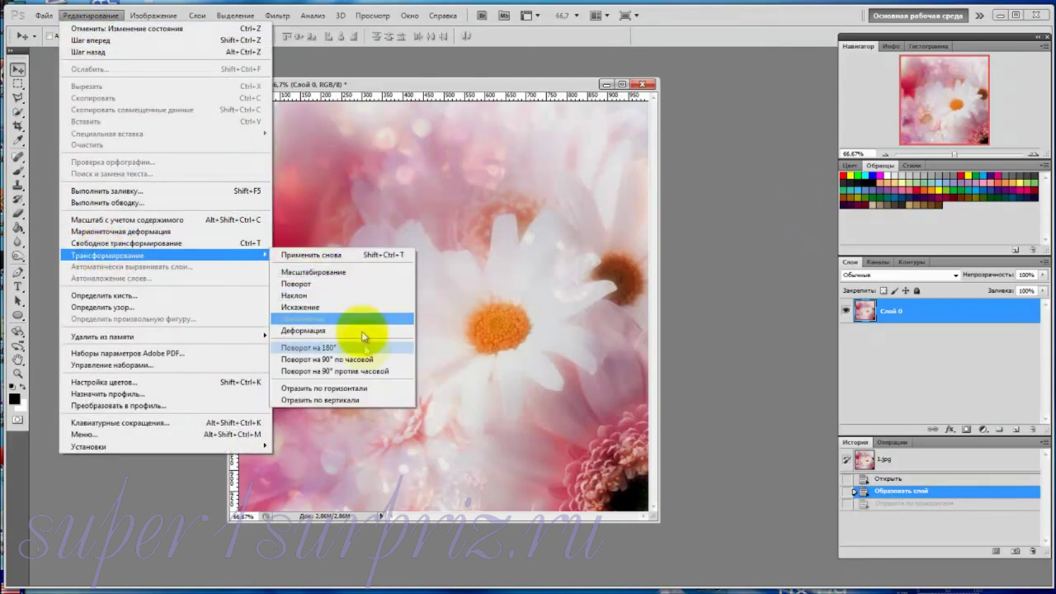
pyautogui.click(354, 400)
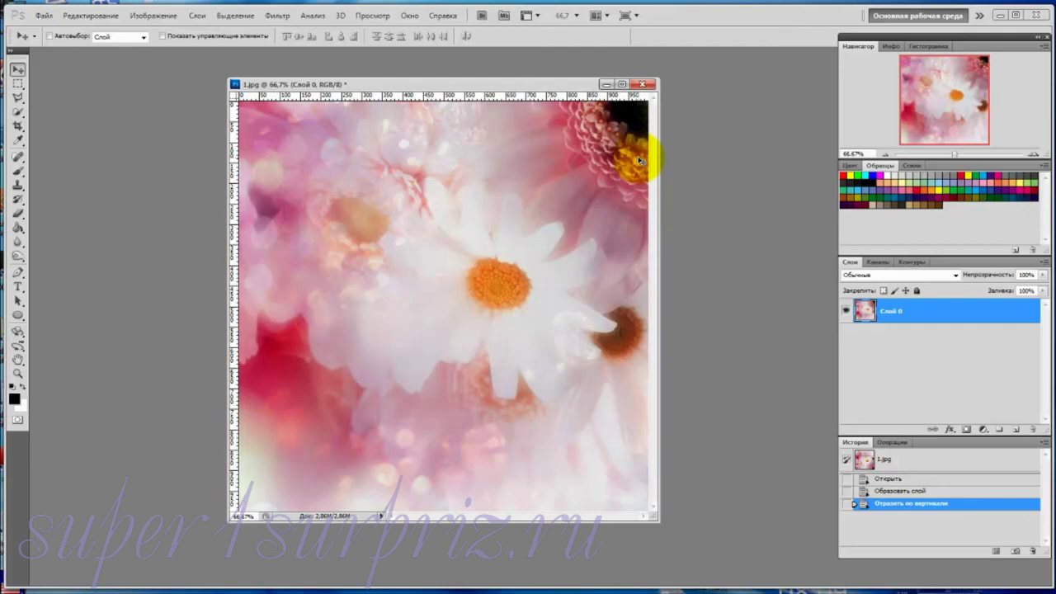
# Step: Duplicate Слой 0 with Ctrl+J and flip the copy horizontally
pyautogui.hotkey('ctrl', 'j')
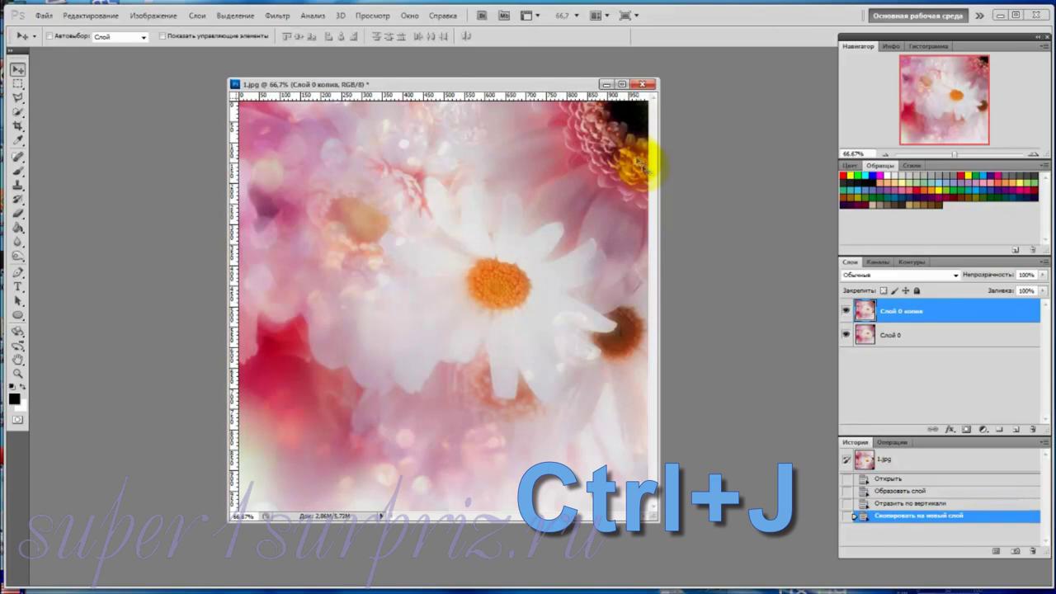
pyautogui.moveTo(626, 139); pyautogui.dragTo(606, 138)
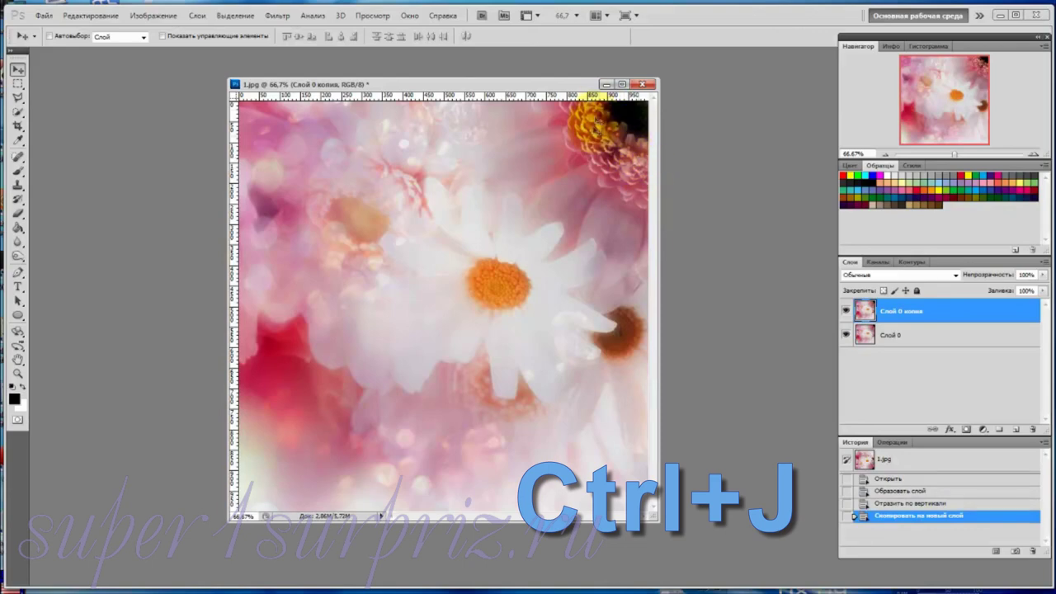
pyautogui.click(82, 16)
pyautogui.moveTo(93, 255)
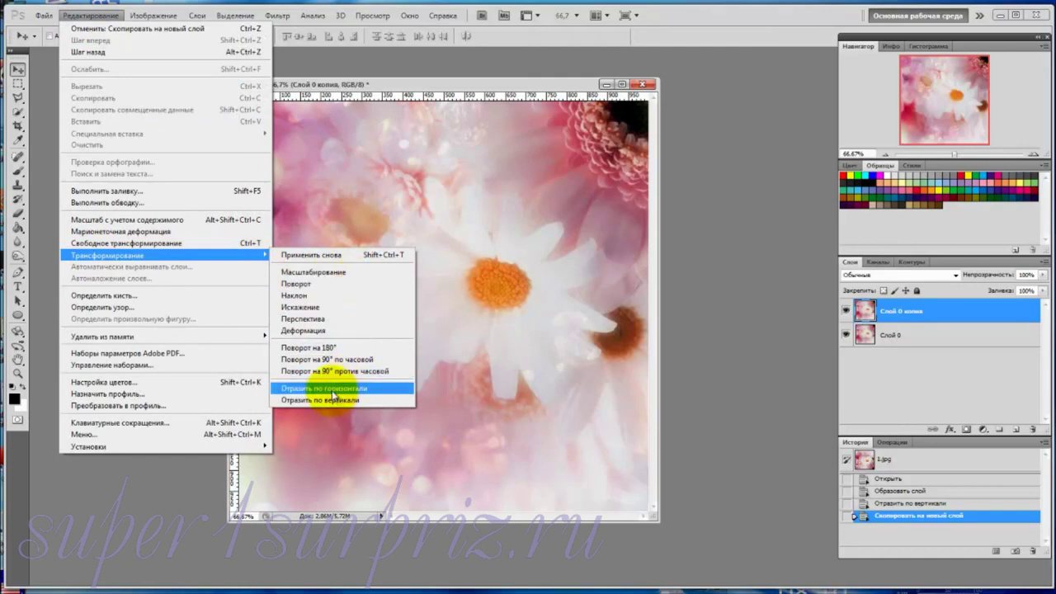
pyautogui.click(333, 390)
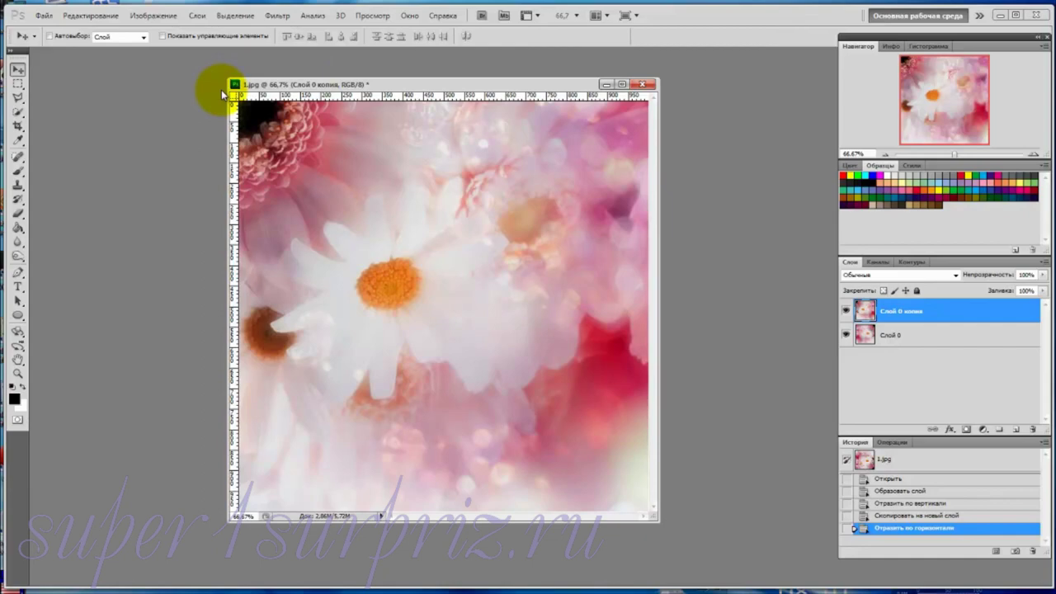
pyautogui.click(44, 16)
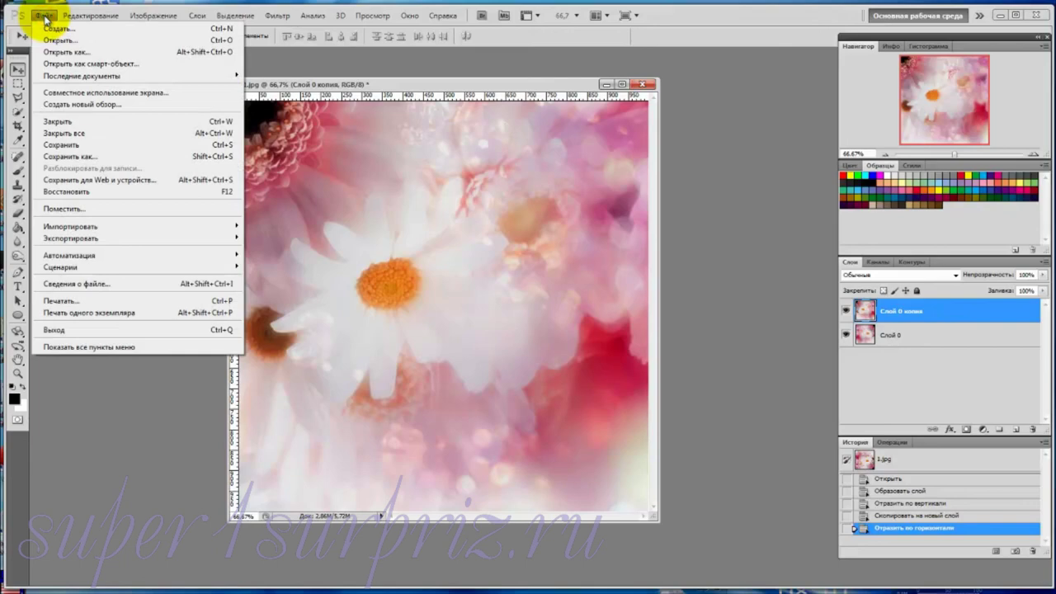
pyautogui.click(62, 158)
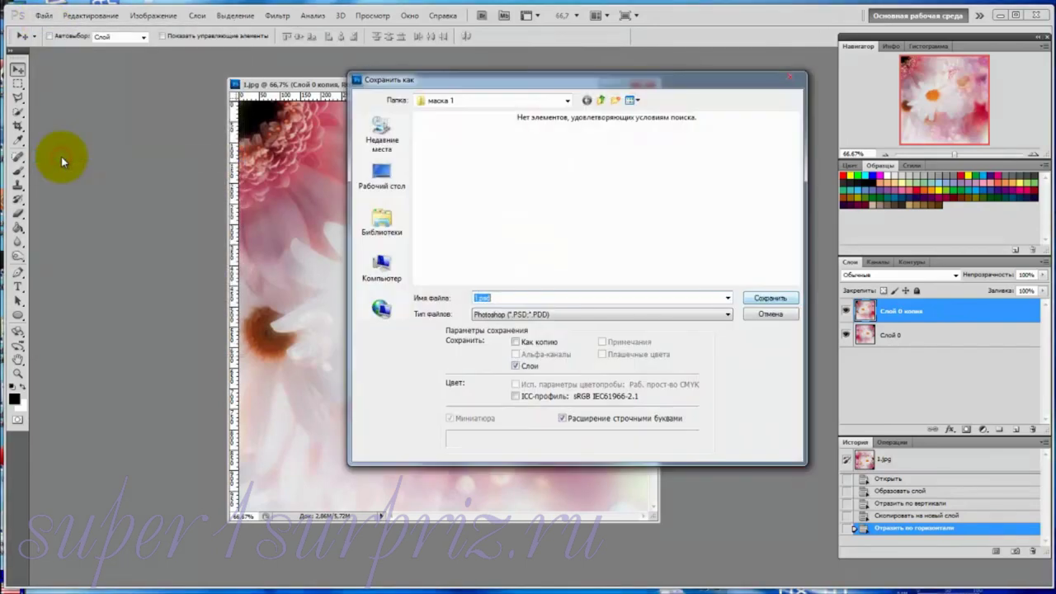
# Step: Save the image as JPEG 1.jpg, replacing the existing file, at Наилучшее quality
pyautogui.click(727, 314)
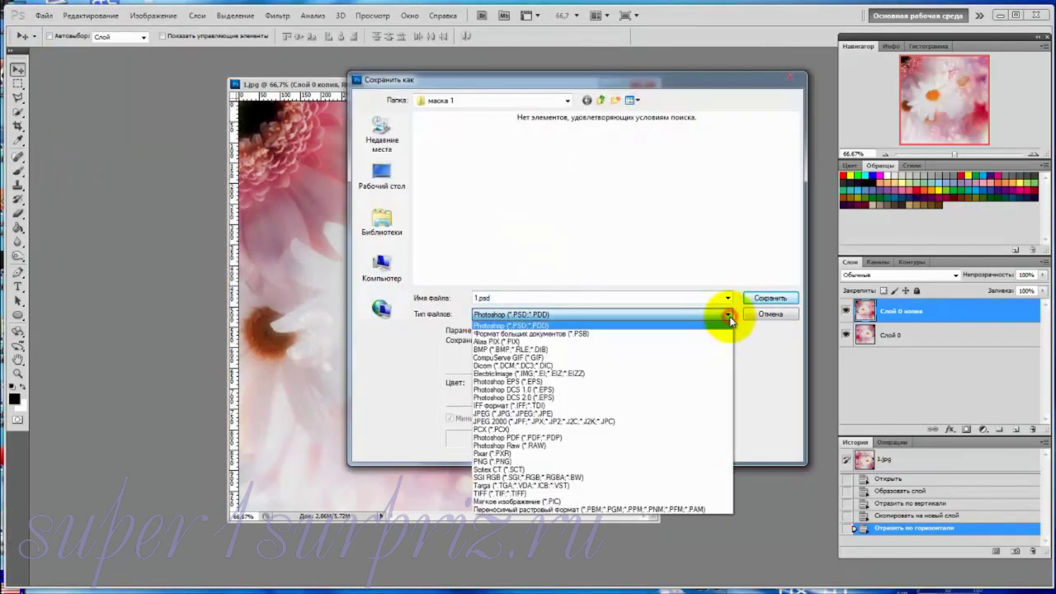
pyautogui.click(718, 413)
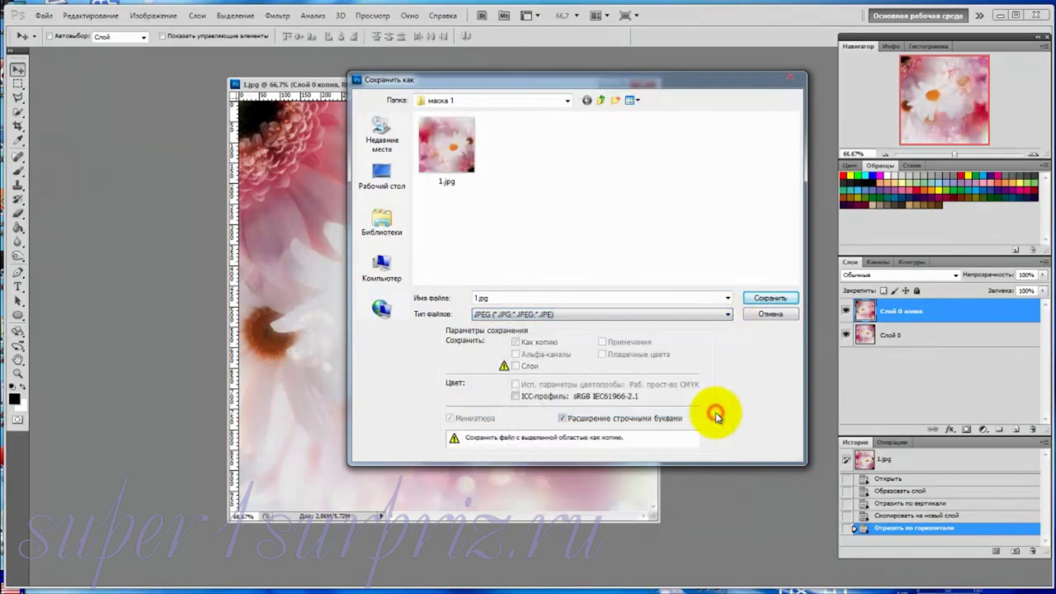
pyautogui.click(775, 300)
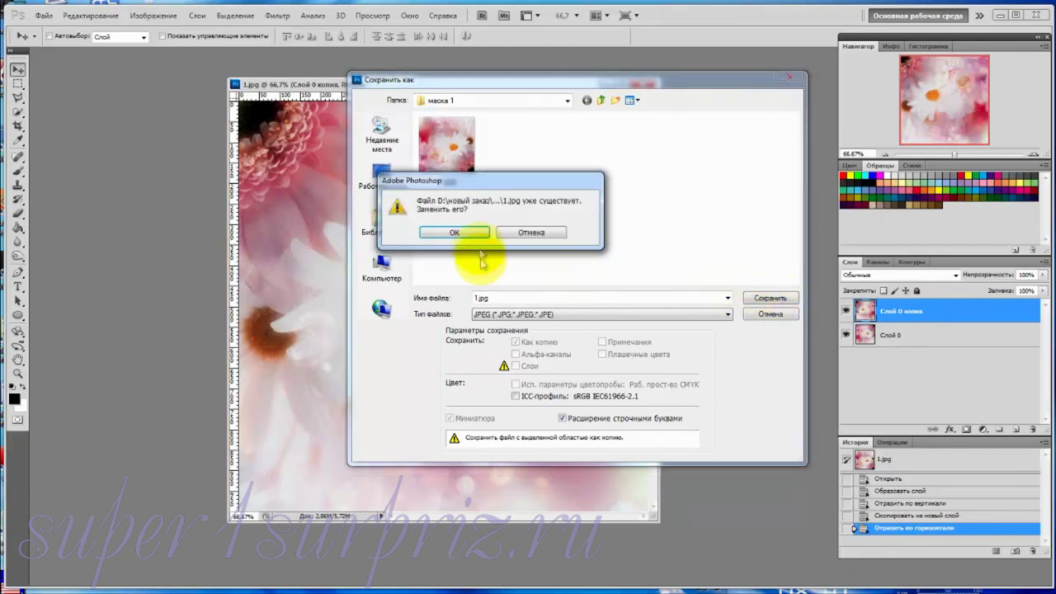
pyautogui.click(454, 233)
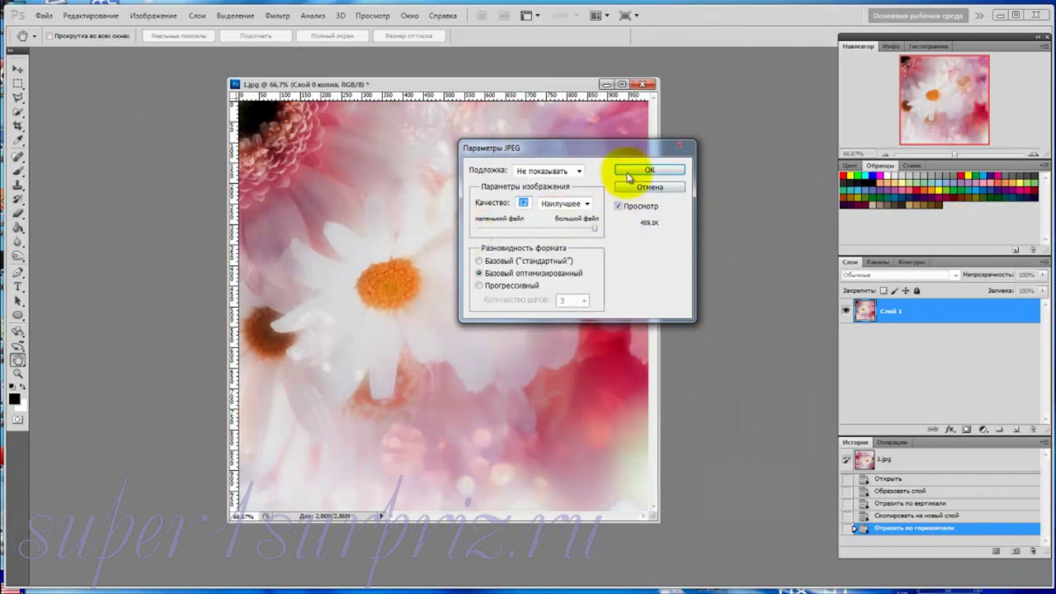
pyautogui.click(627, 171)
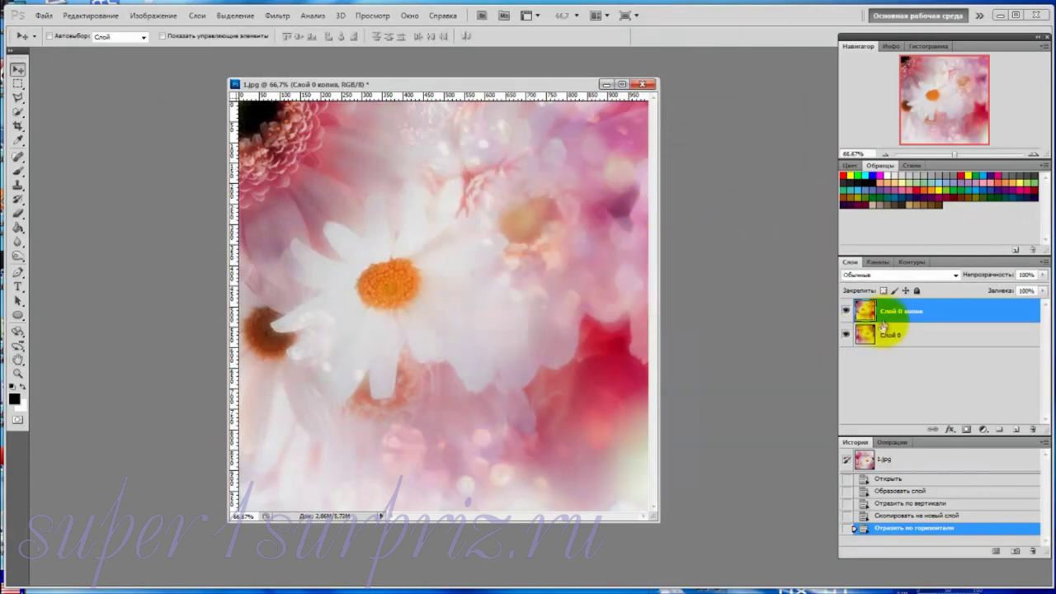
# Step: Hide the flipped top layer and save another JPEG copy under a renamed file name
pyautogui.click(847, 311)
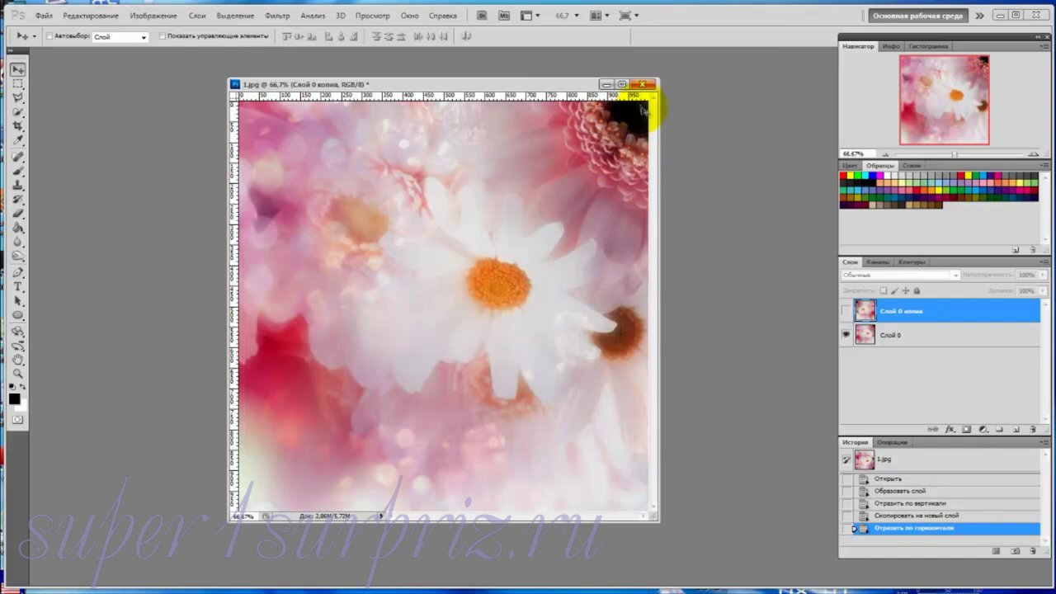
pyautogui.click(44, 16)
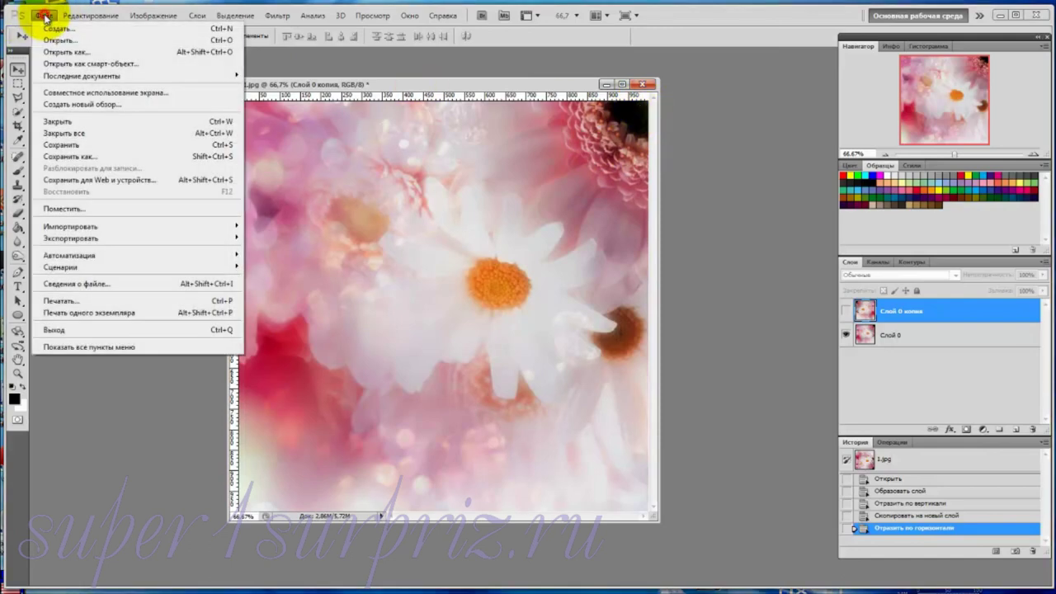
pyautogui.click(53, 156)
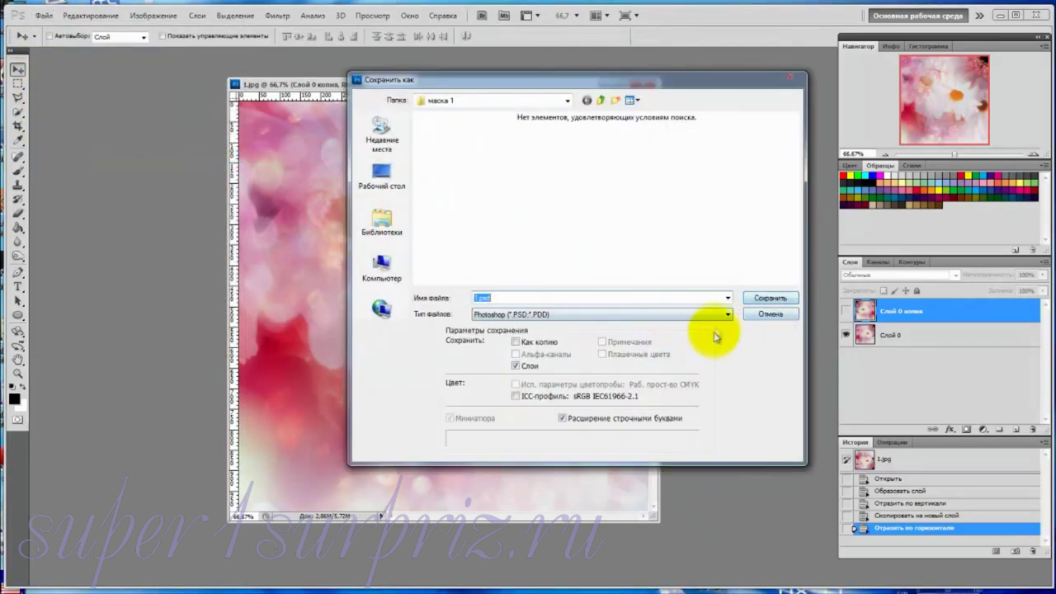
pyautogui.click(727, 314)
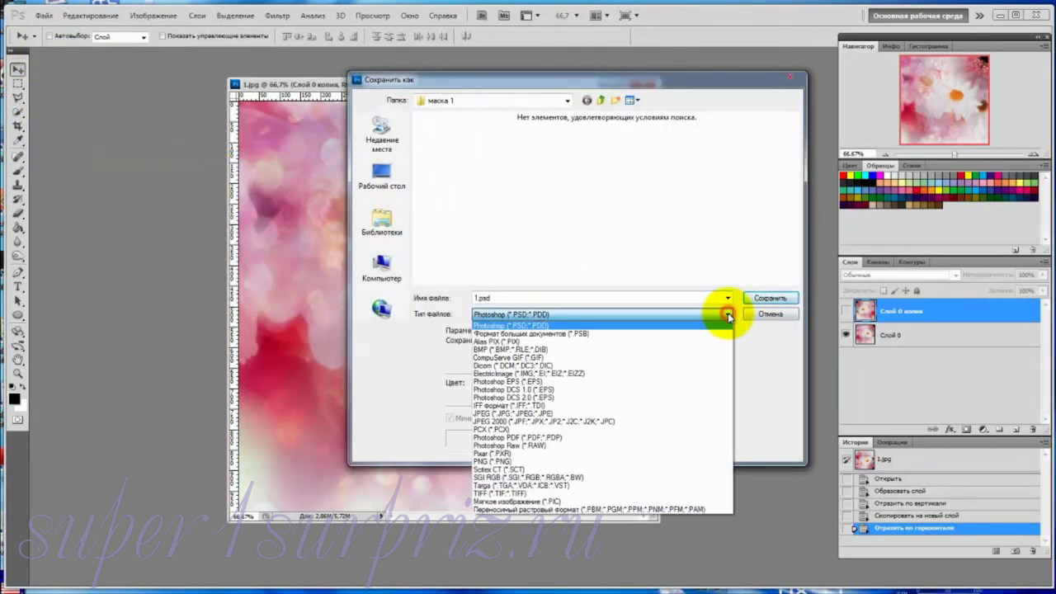
pyautogui.click(714, 413)
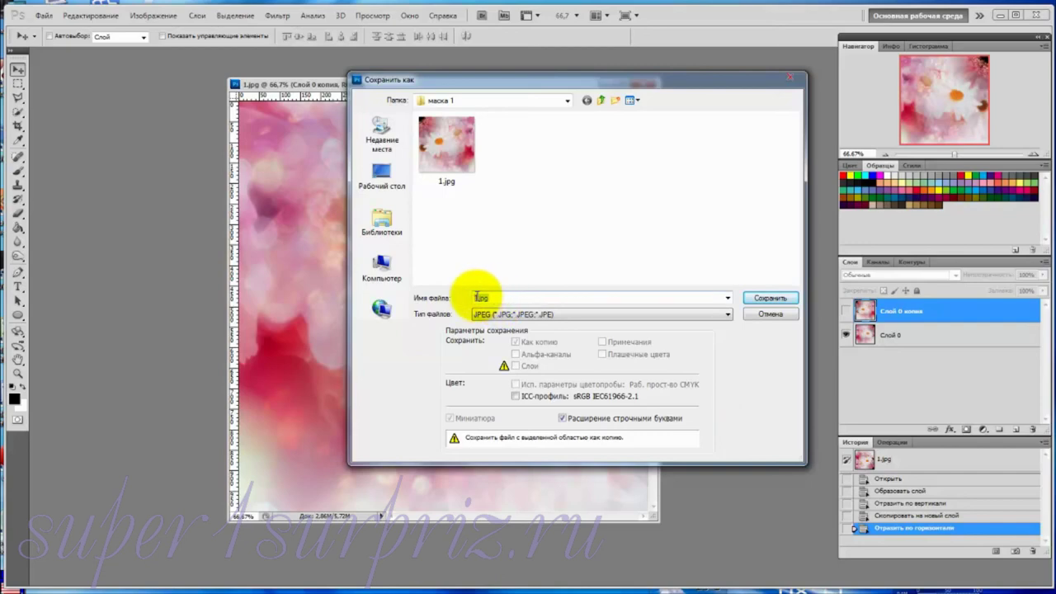
pyautogui.doubleClick(476, 297)
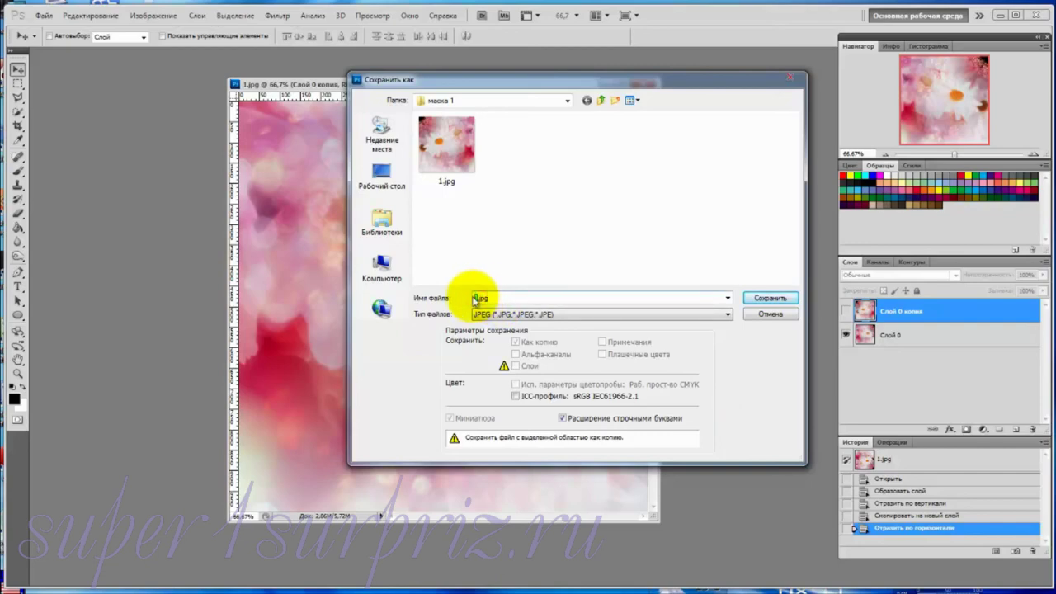
pyautogui.write('2')
pyautogui.click(770, 298)
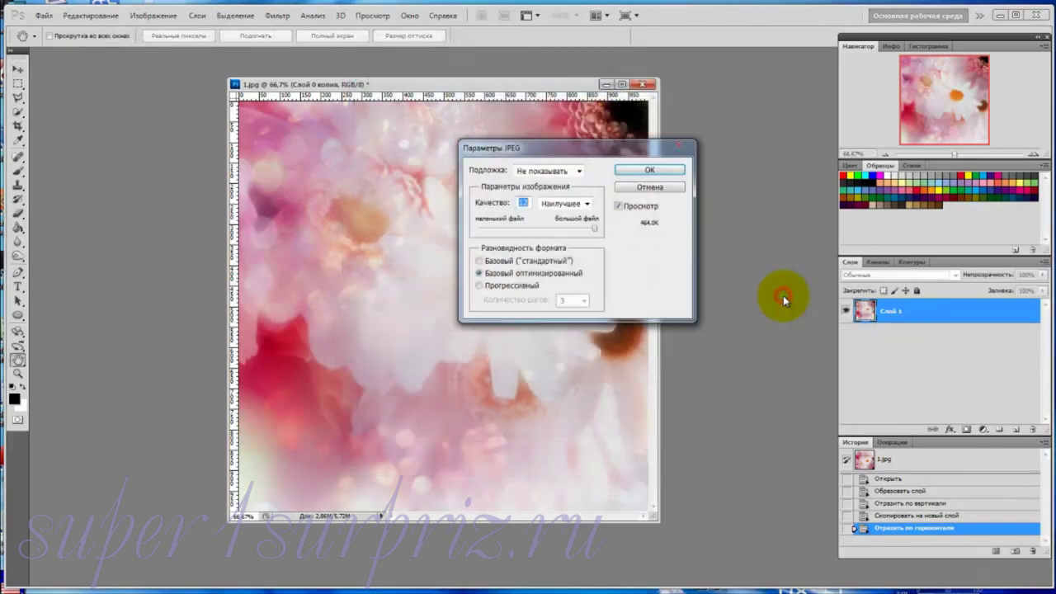
pyautogui.click(675, 171)
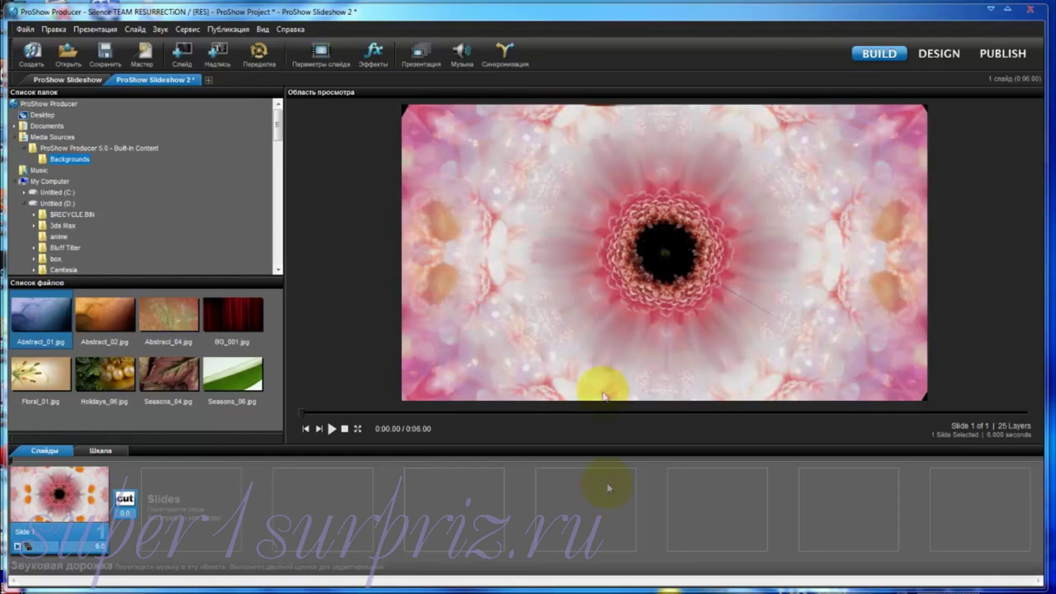
# Step: Insert an empty slide after Slide 1 via Вставка > Добавить пустой слайд and open its Параметры слайда
pyautogui.rightClick(192, 514)
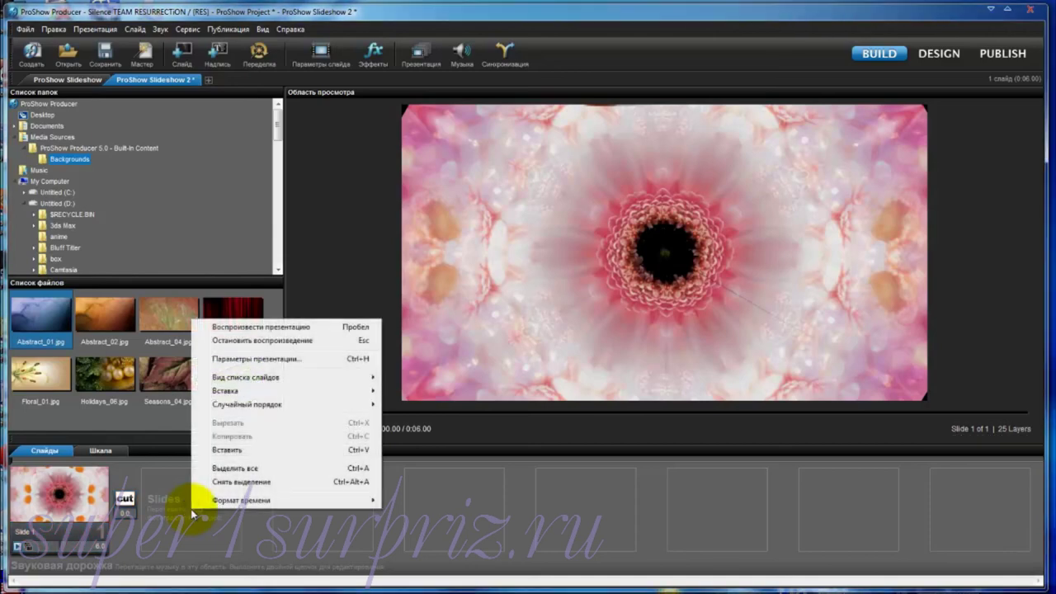
pyautogui.moveTo(221, 390)
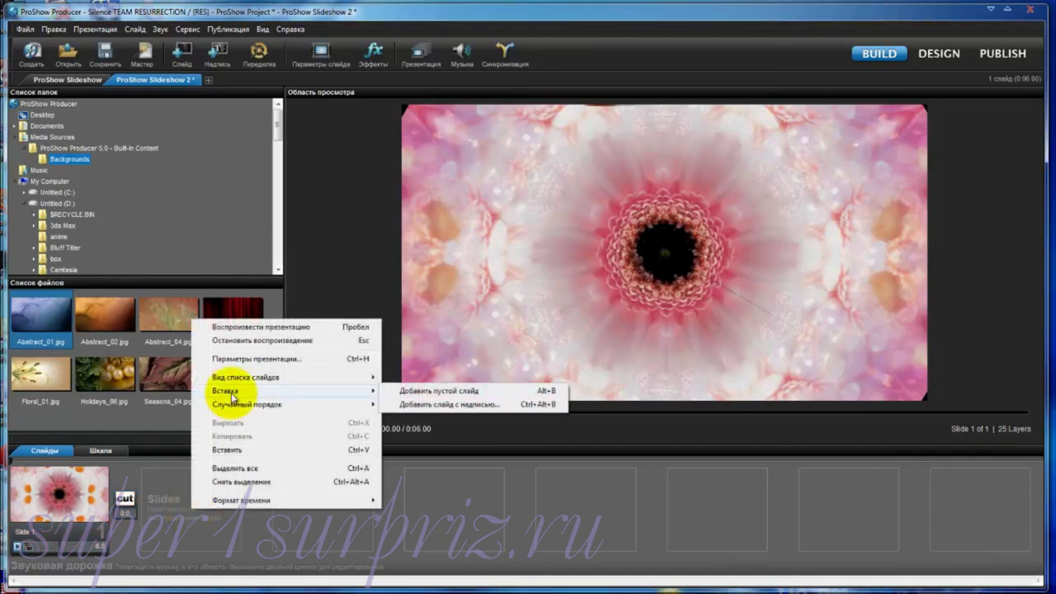
pyautogui.click(420, 393)
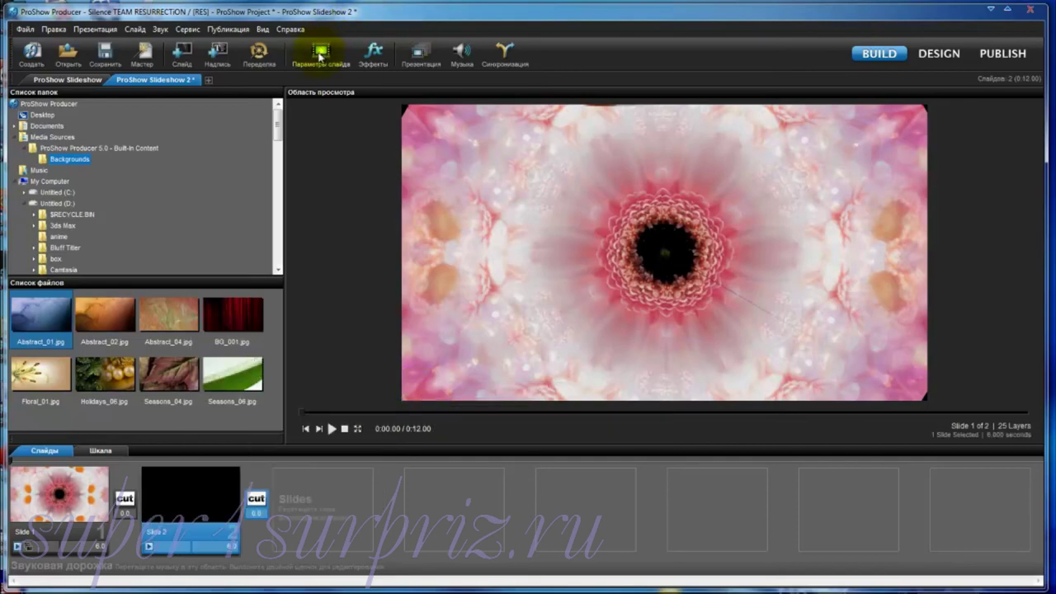
pyautogui.click(320, 56)
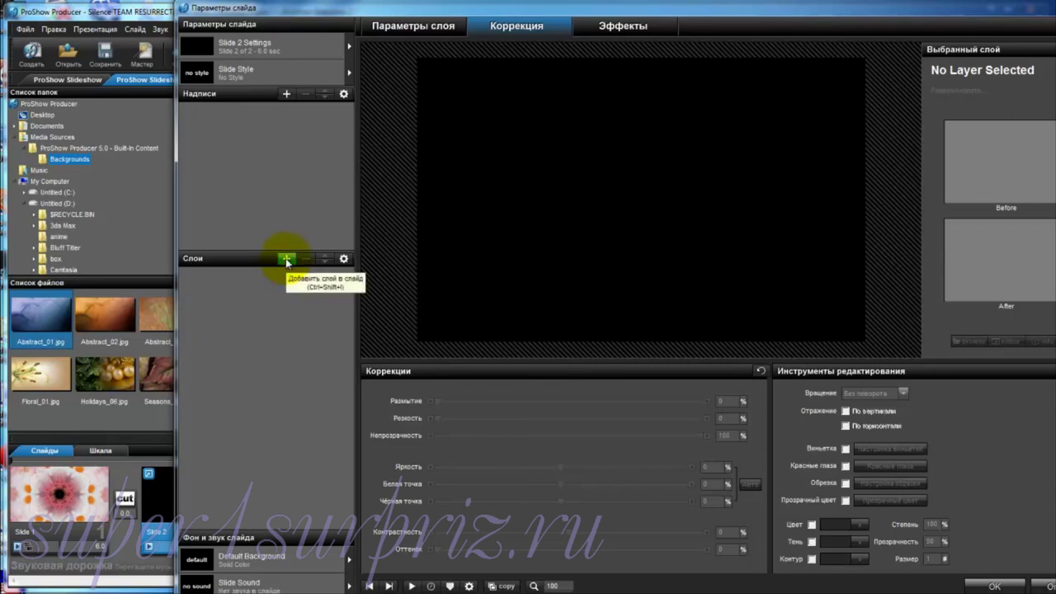
# Step: Add маска калейдоскоп 13.png from D:\новый заказ\калейдоскоп\маски as slide 2's first layer
pyautogui.click(286, 261)
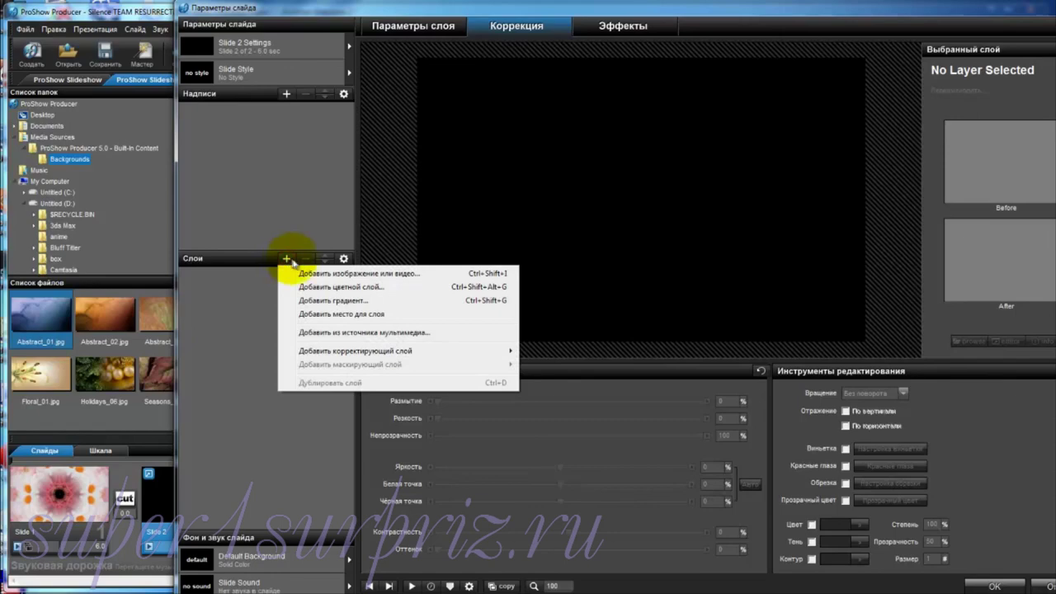
pyautogui.click(319, 274)
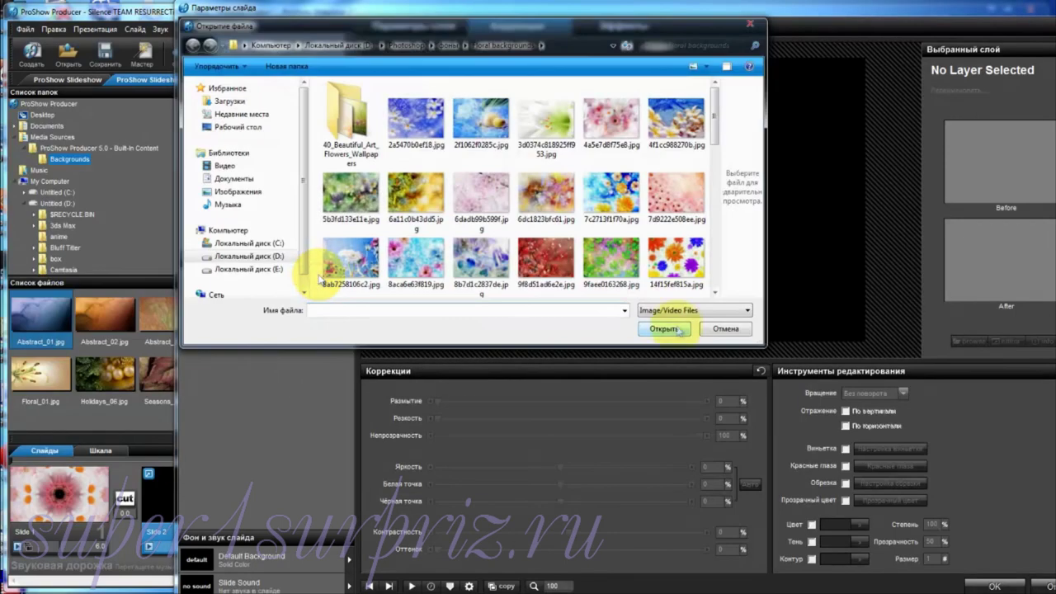
pyautogui.click(355, 47)
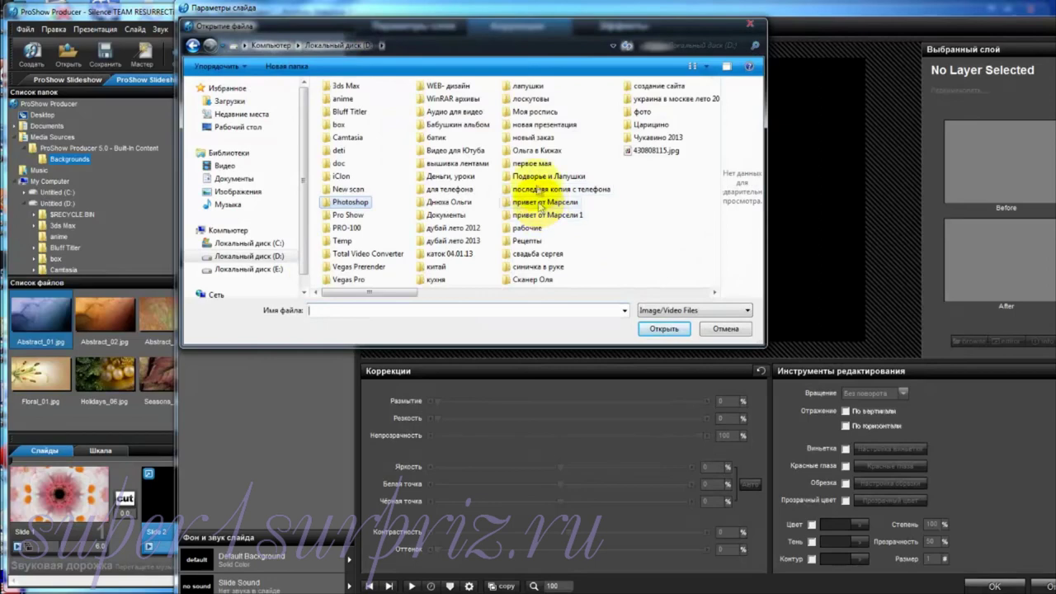
pyautogui.doubleClick(532, 138)
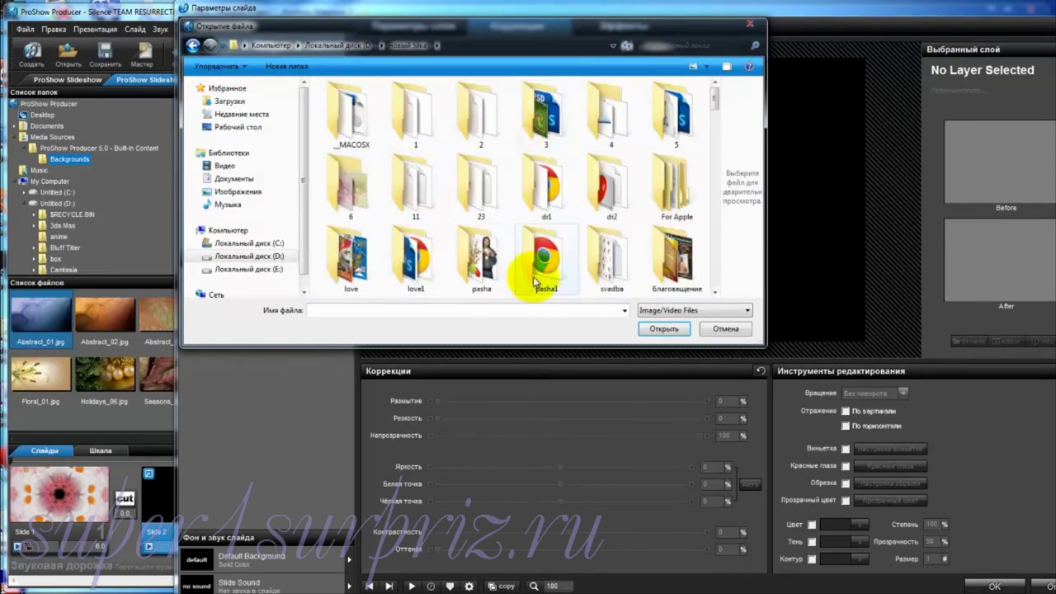
pyautogui.scroll(-3, 718, 107)
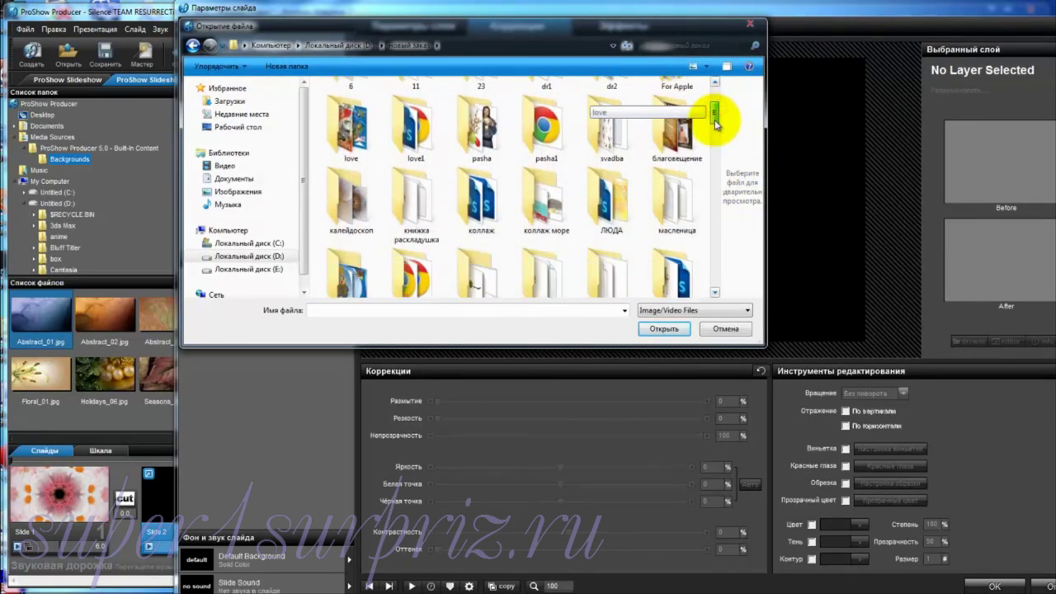
pyautogui.doubleClick(351, 198)
pyautogui.doubleClick(348, 113)
pyautogui.doubleClick(348, 111)
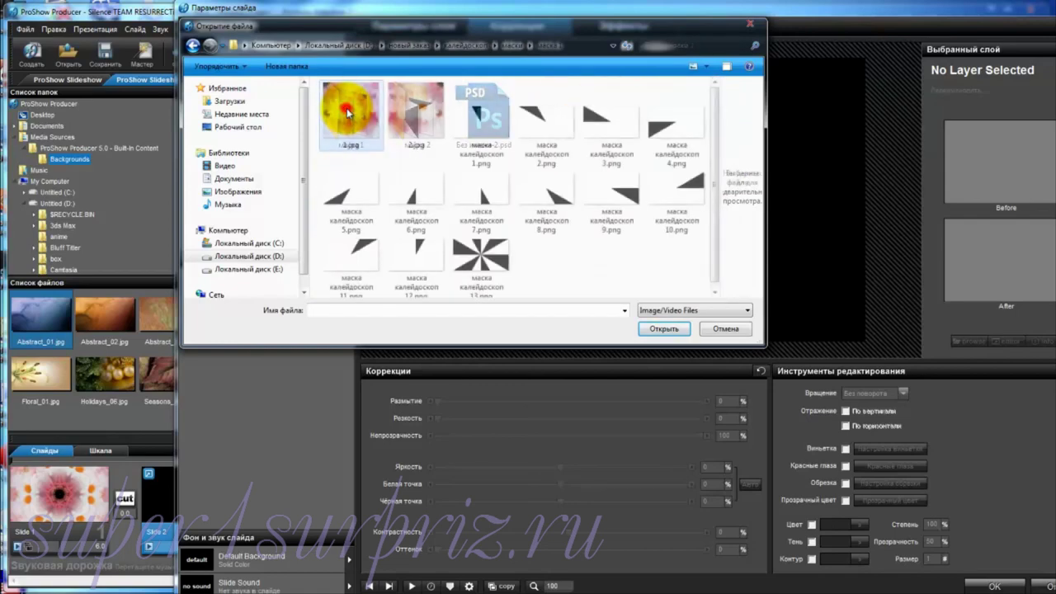
pyautogui.click(484, 262)
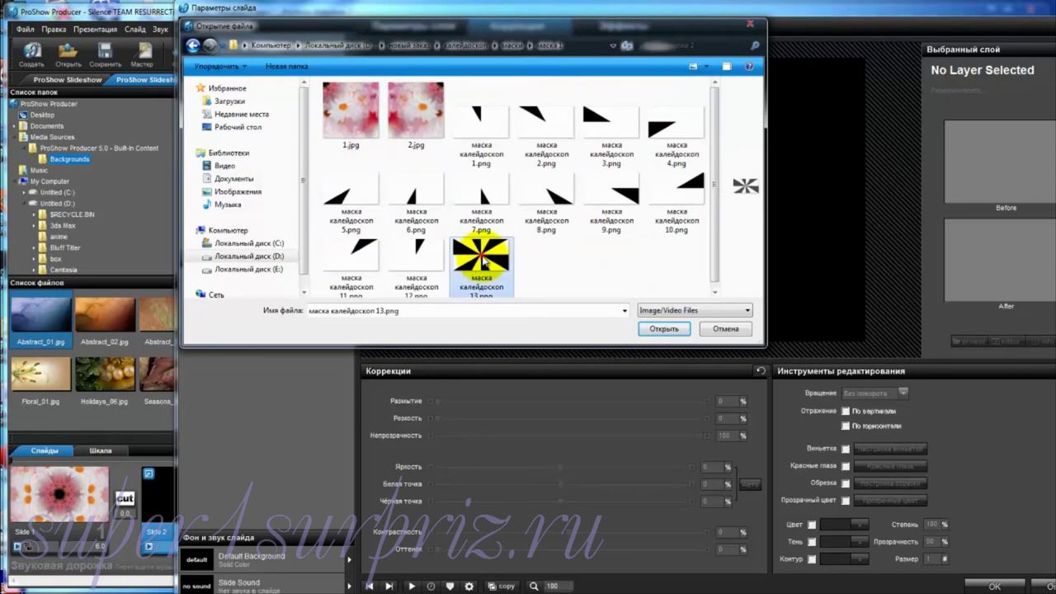
pyautogui.click(676, 329)
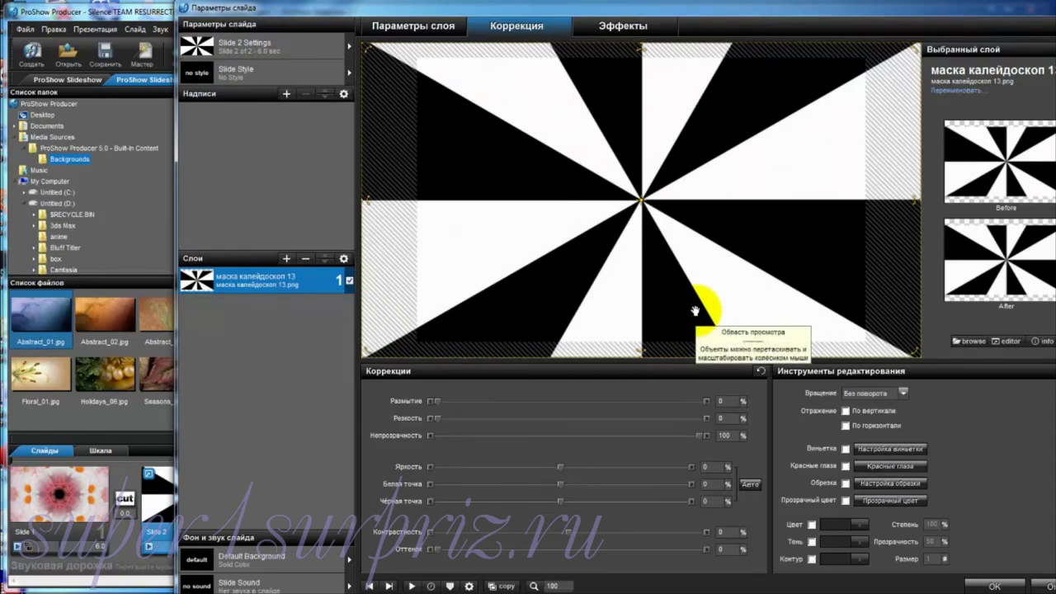
# Step: Add the flower photo 1.jpg from the same folder as a new layer above the mask
pyautogui.click(286, 259)
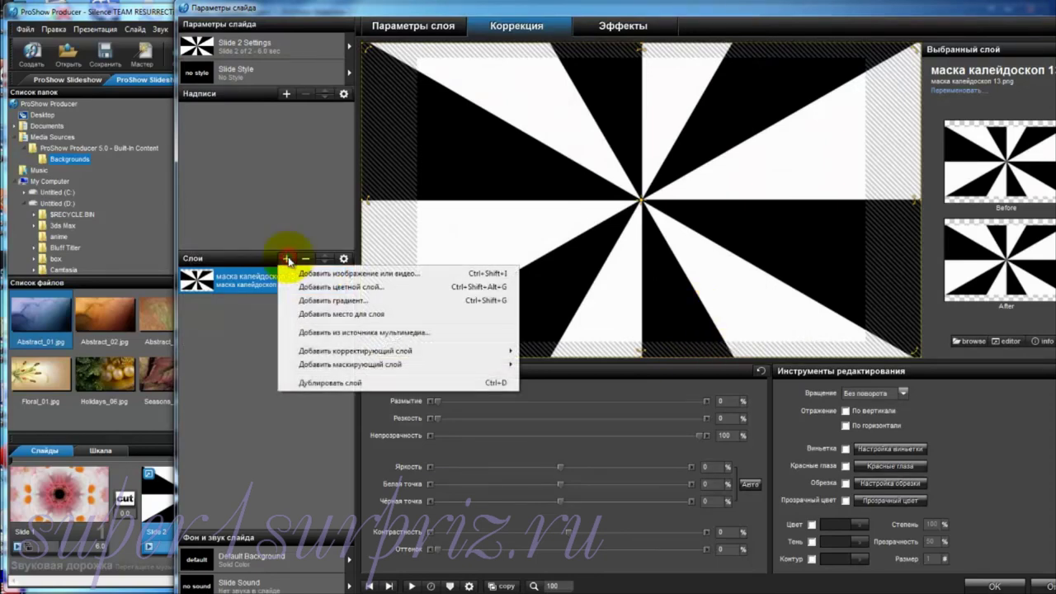
pyautogui.click(297, 275)
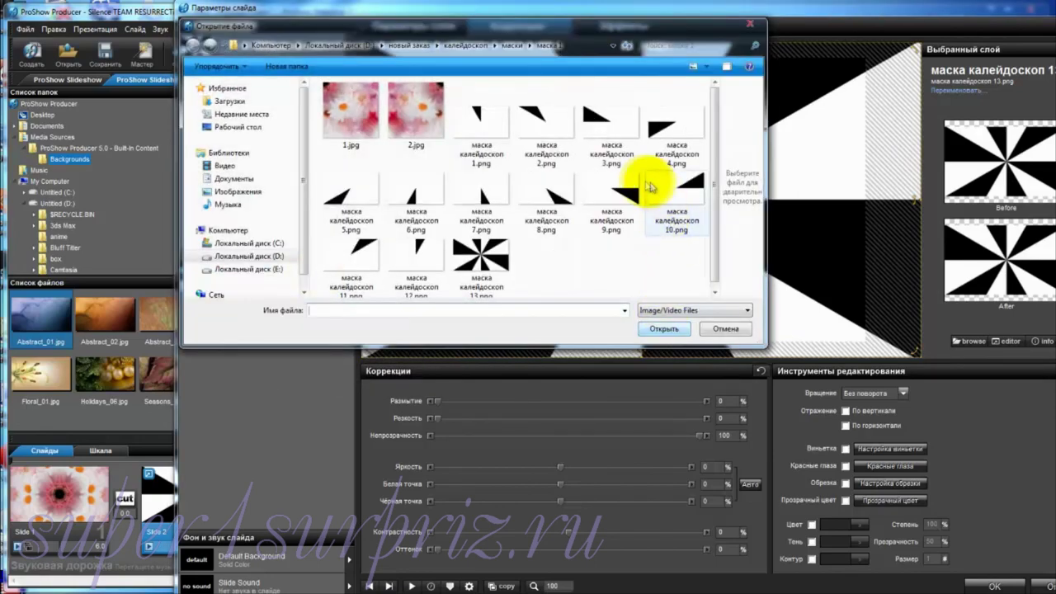
pyautogui.click(350, 108)
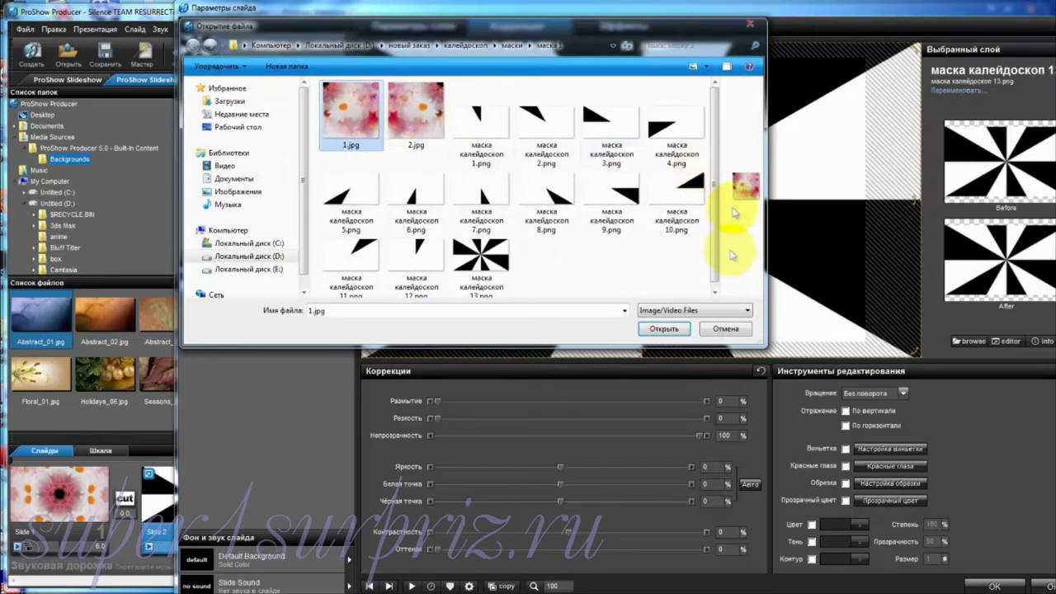
pyautogui.click(675, 330)
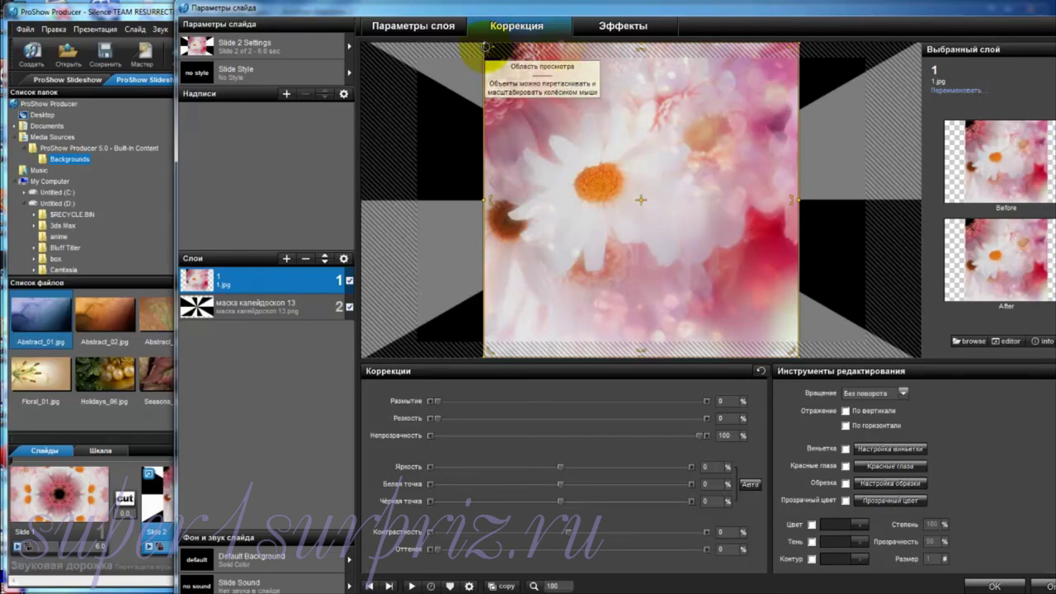
# Step: Give the flower layer rotation centre -50, -50 and drag its corner to the star's centre (28.25 × 49.77)
pyautogui.click(635, 28)
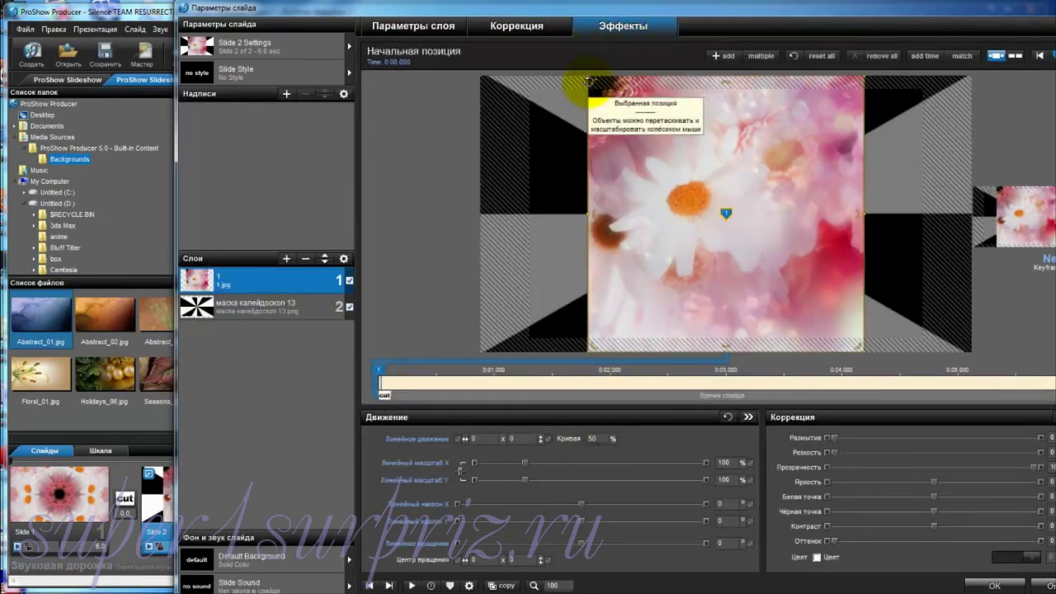
pyautogui.click(484, 560)
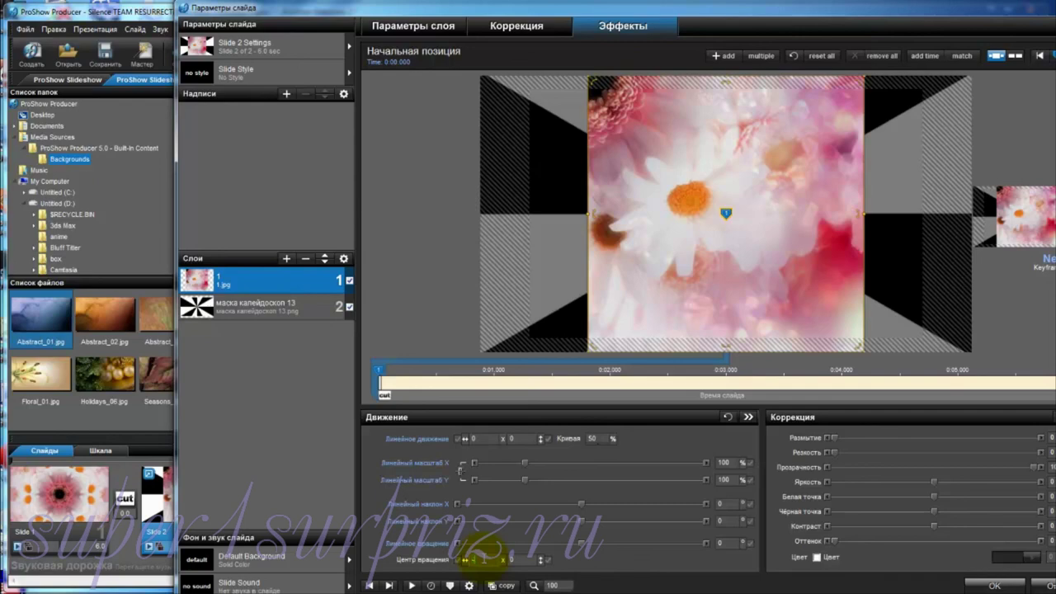
pyautogui.write('-50')
pyautogui.click(519, 560)
pyautogui.write('-50')
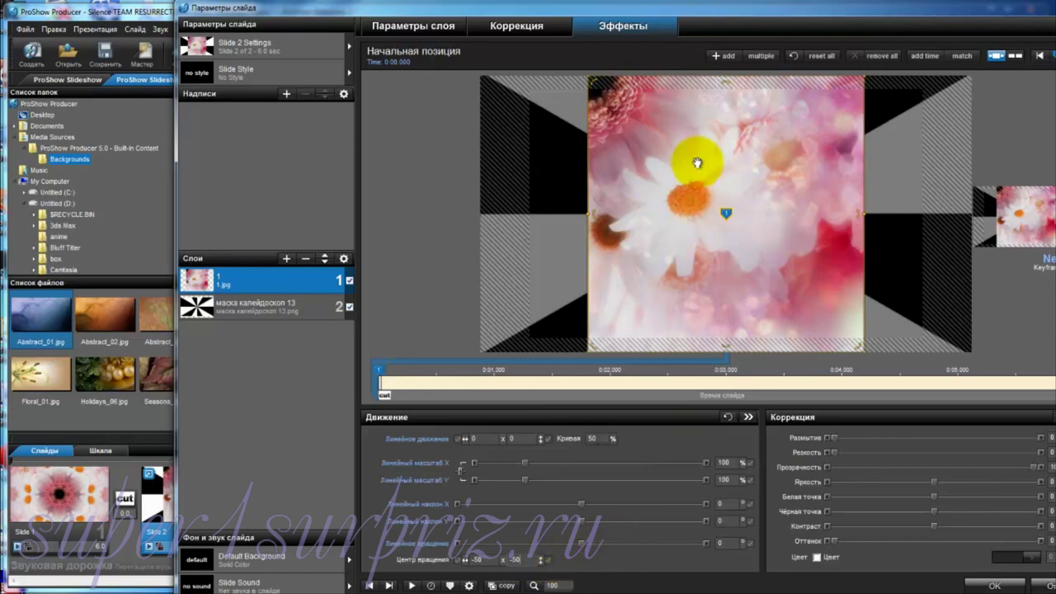
pyautogui.moveTo(702, 155); pyautogui.dragTo(705, 201)
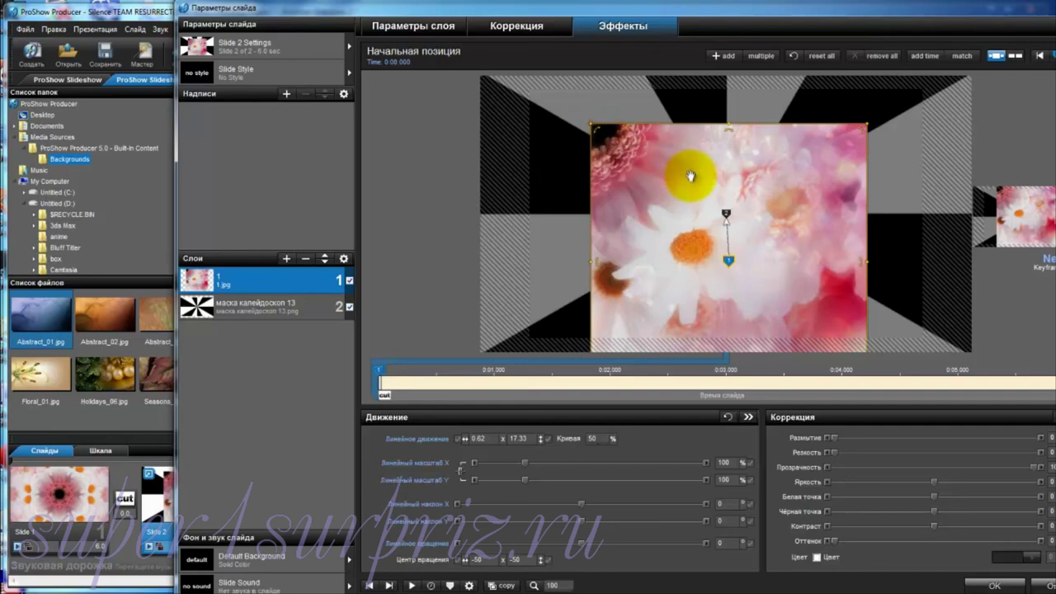
pyautogui.moveTo(684, 172)
pyautogui.mouseDown()
pyautogui.moveTo(794, 272)
pyautogui.moveTo(827, 263)
pyautogui.mouseUp()
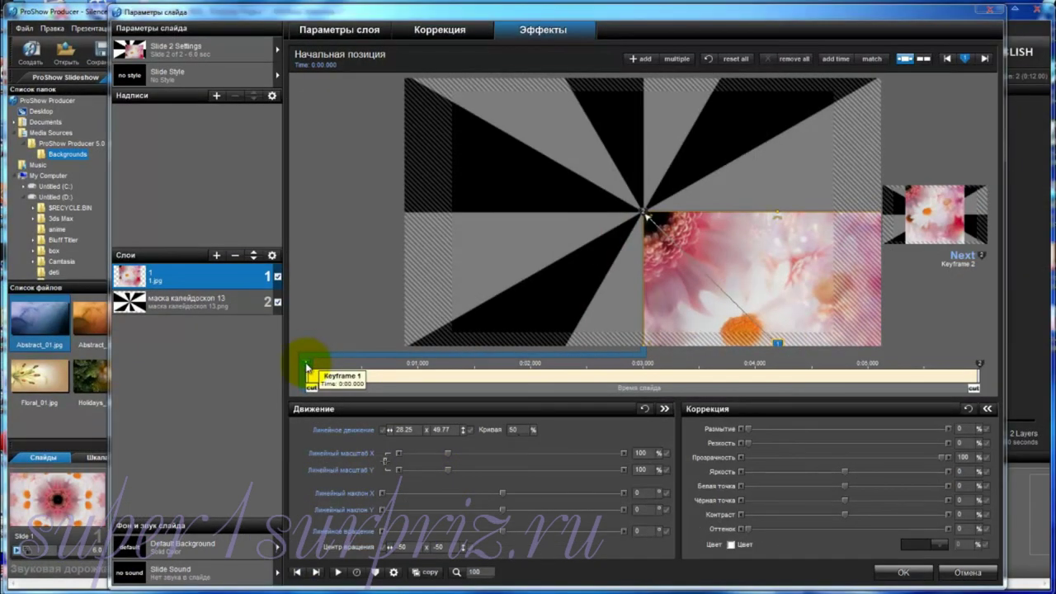
# Step: Copy Keyframe 1's settings to the next keyframe so both share position 28.25 × 49.77
pyautogui.rightClick(307, 366)
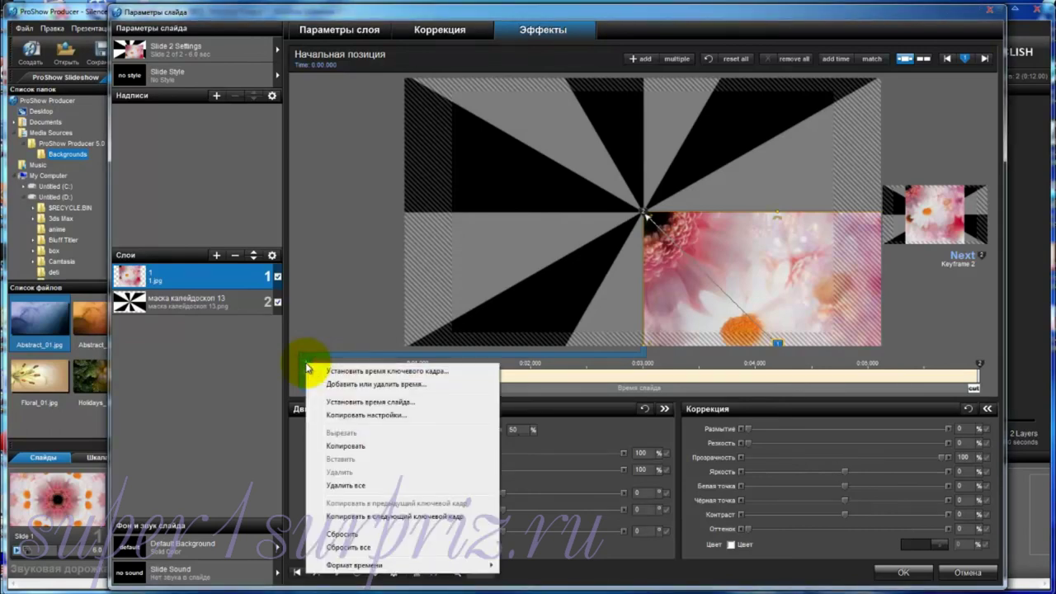
pyautogui.click(338, 516)
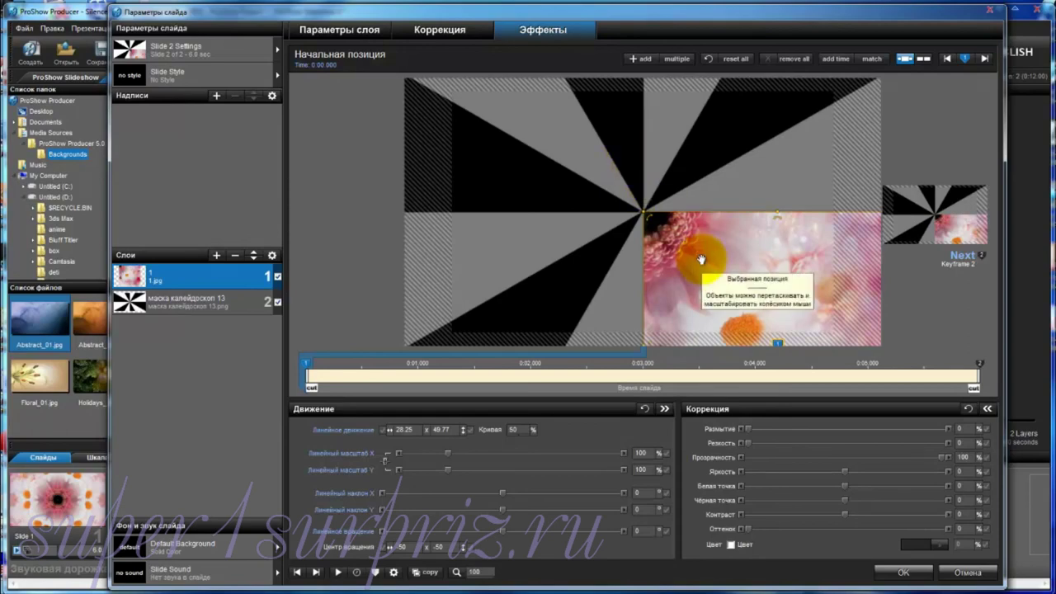
# Step: Rotate the flower photo at the first keyframe so it falls into a mask sector
pyautogui.click(504, 535)
pyautogui.moveTo(504, 535); pyautogui.dragTo(580, 522)
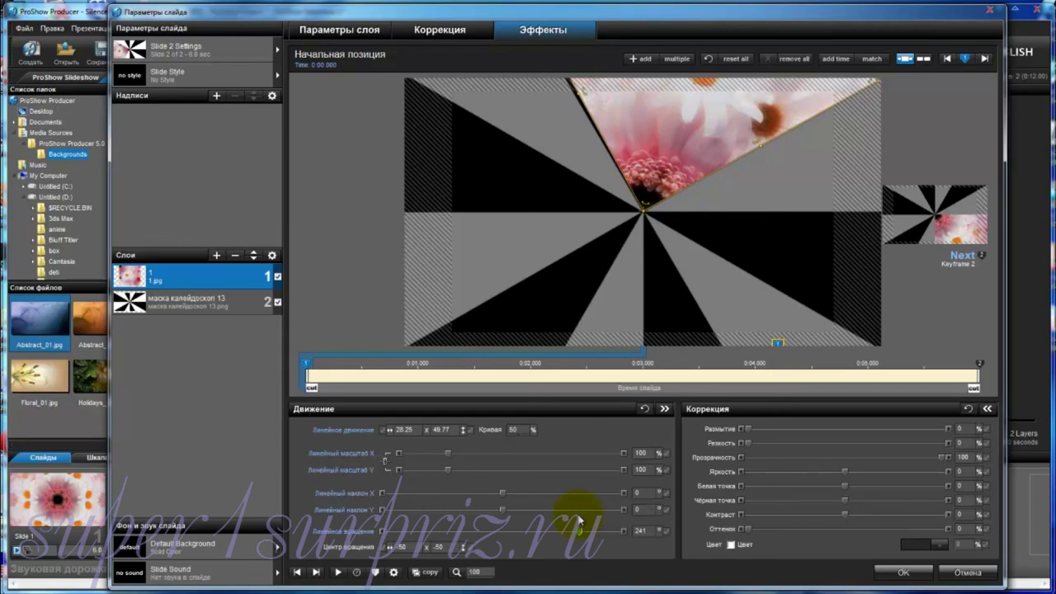
pyautogui.moveTo(579, 522); pyautogui.dragTo(577, 521)
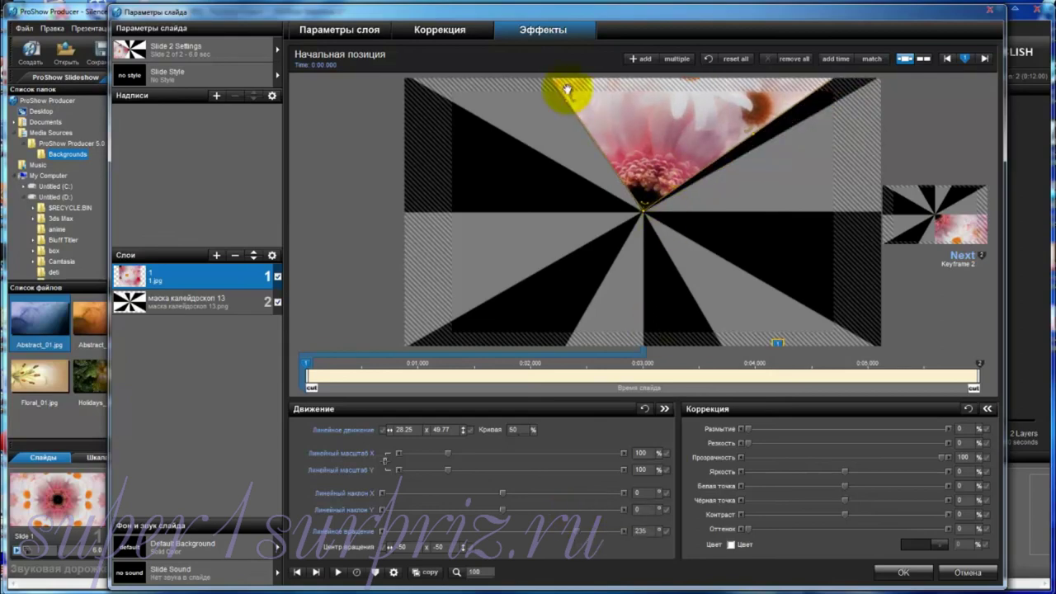
pyautogui.click(650, 531)
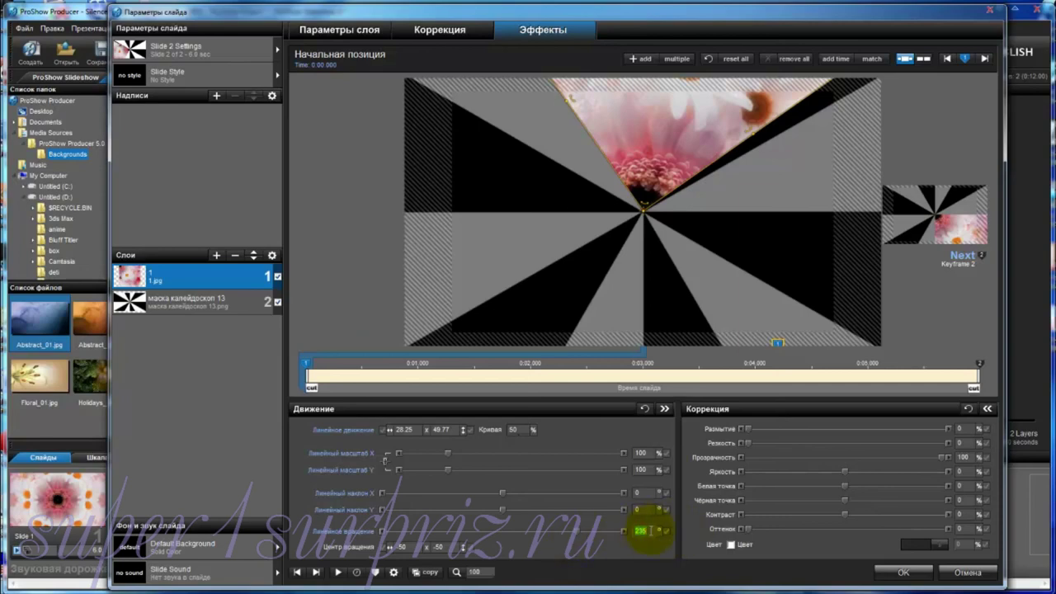
pyautogui.write('20')
pyautogui.scroll(1, 642, 530)
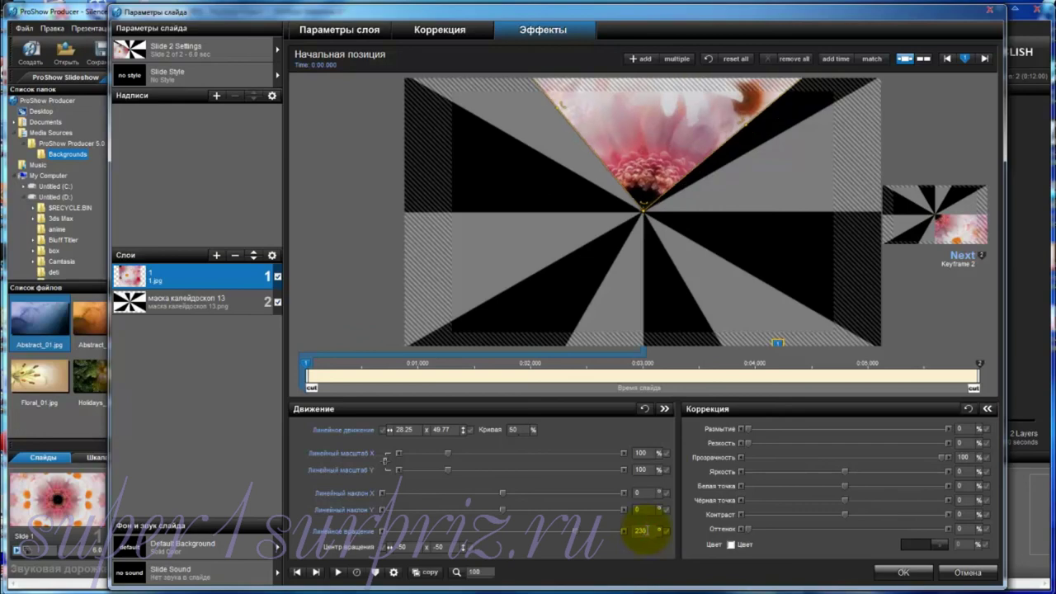
pyautogui.click(642, 530)
pyautogui.scroll(1, 641, 530)
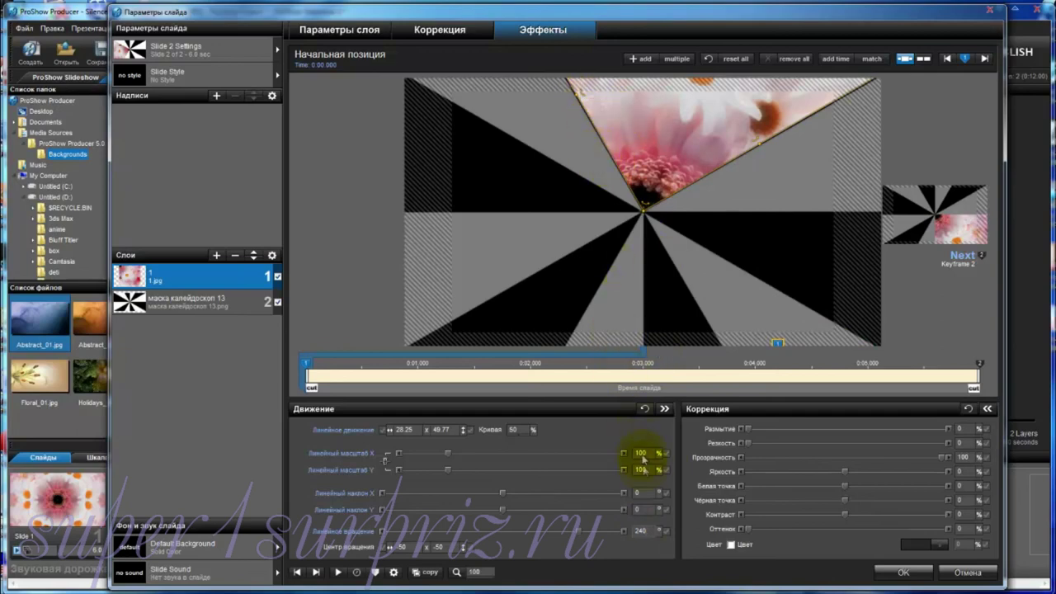
# Step: Retype the flower layer's starting rotation, settling on 250
pyautogui.click(644, 532)
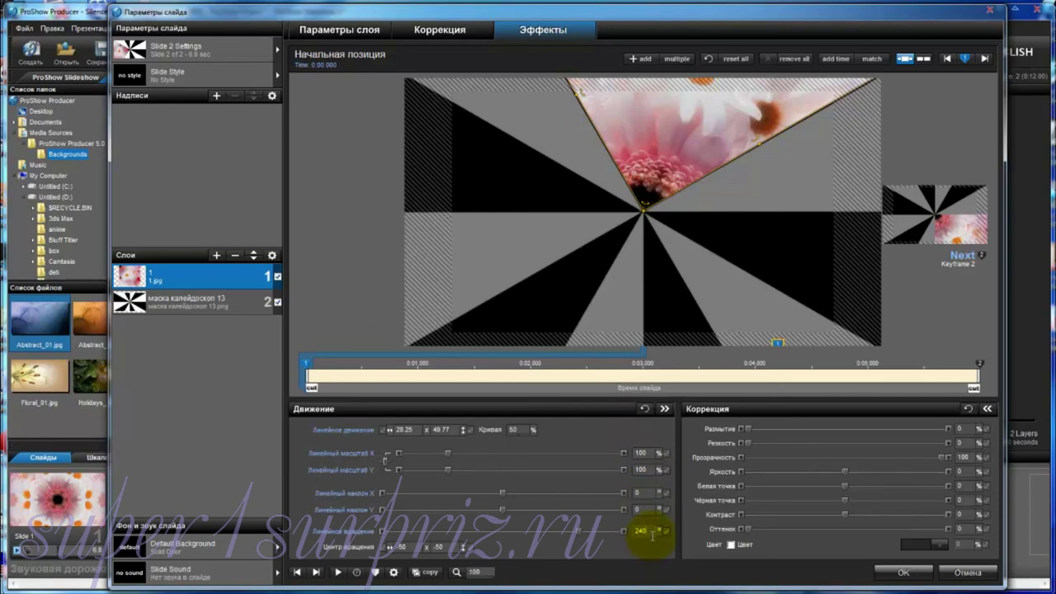
pyautogui.doubleClick(645, 530)
pyautogui.write('225')
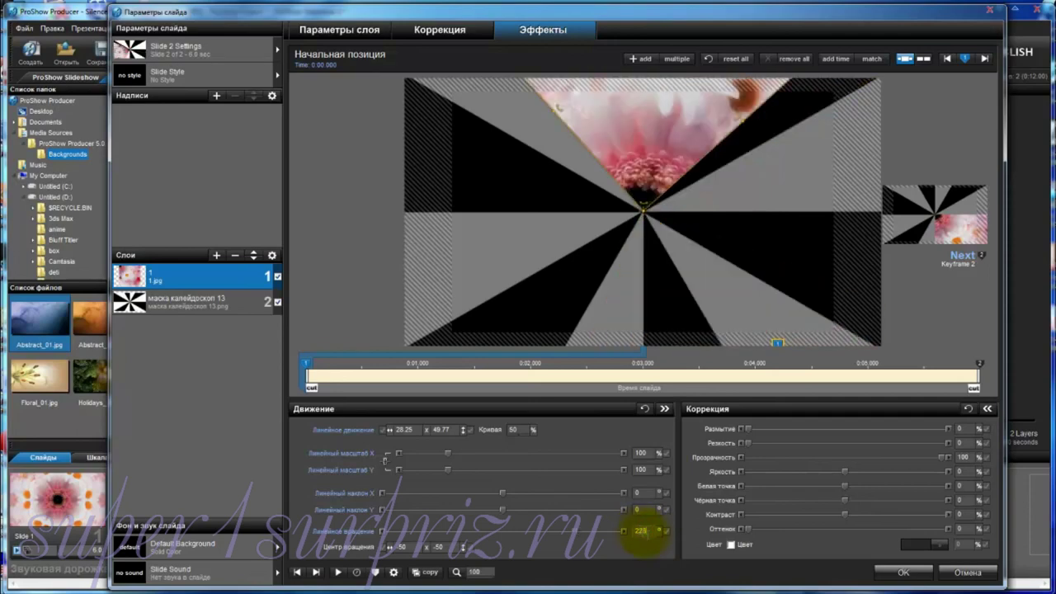
pyautogui.press('BackSpace')
pyautogui.write('0')
pyautogui.click(644, 530)
pyautogui.write('25')
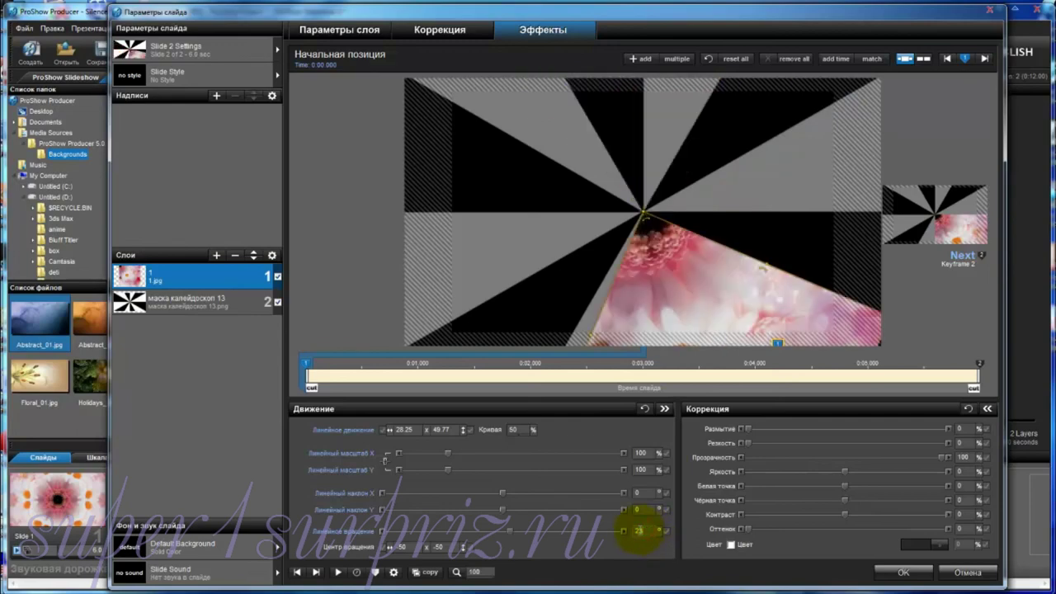
pyautogui.write('0')
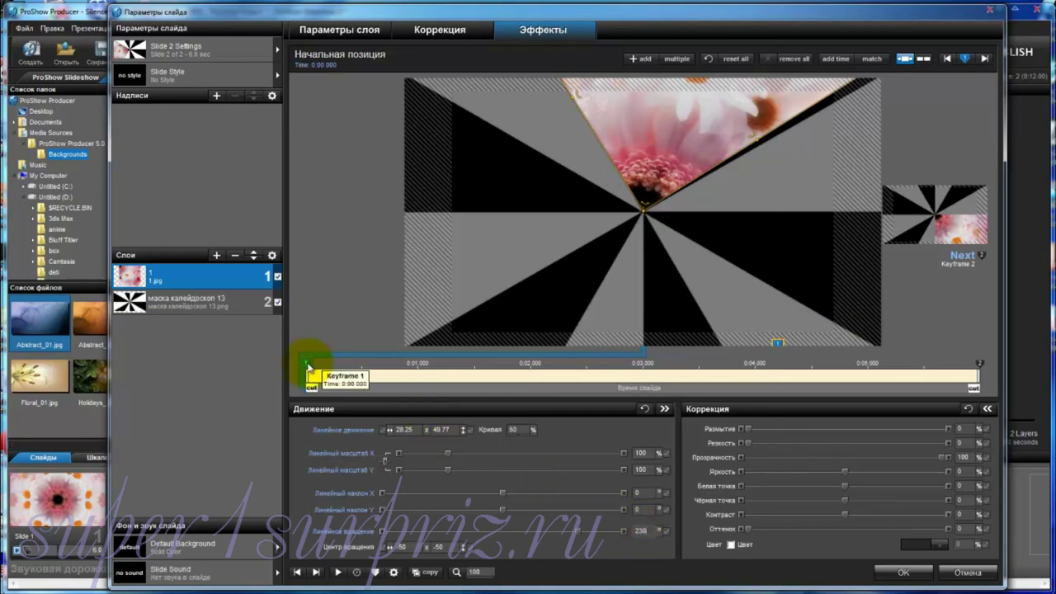
# Step: Rotate the flower layer to 180° at the end keyframe, then hide and reshow it
pyautogui.click(981, 363)
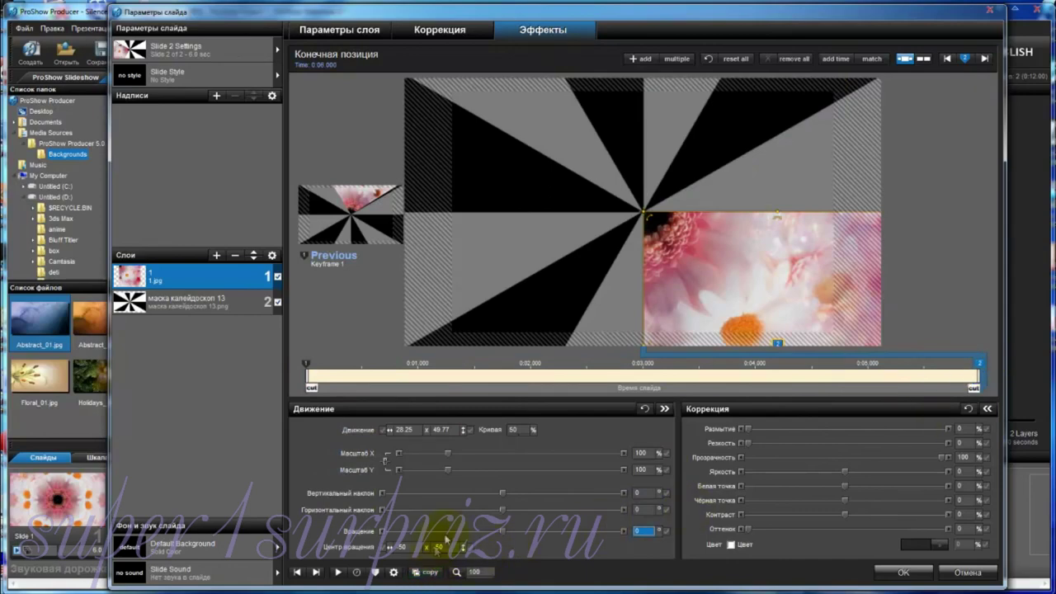
pyautogui.moveTo(503, 534); pyautogui.dragTo(560, 523)
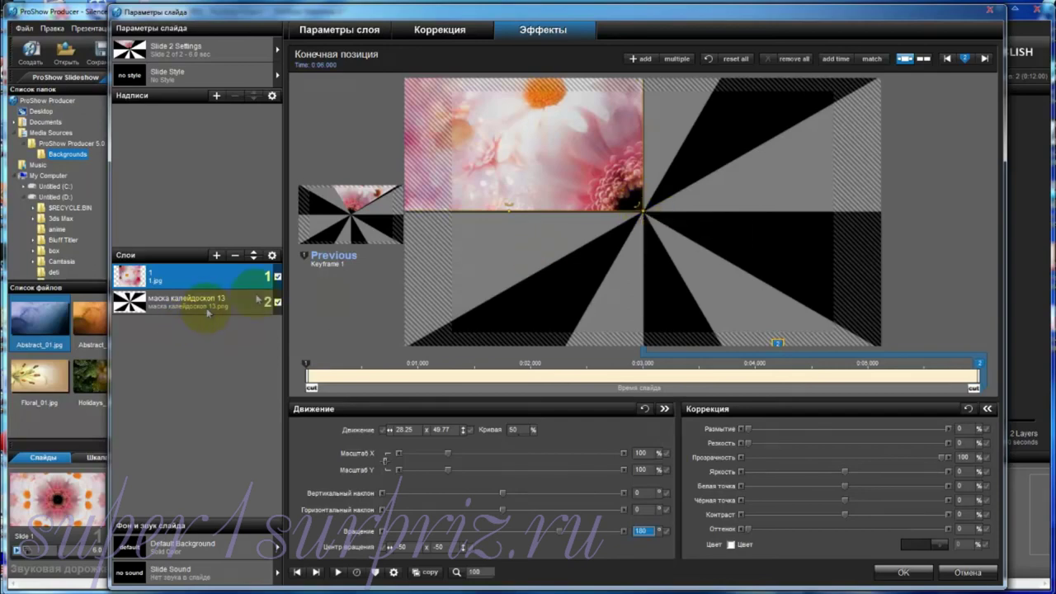
pyautogui.click(277, 277)
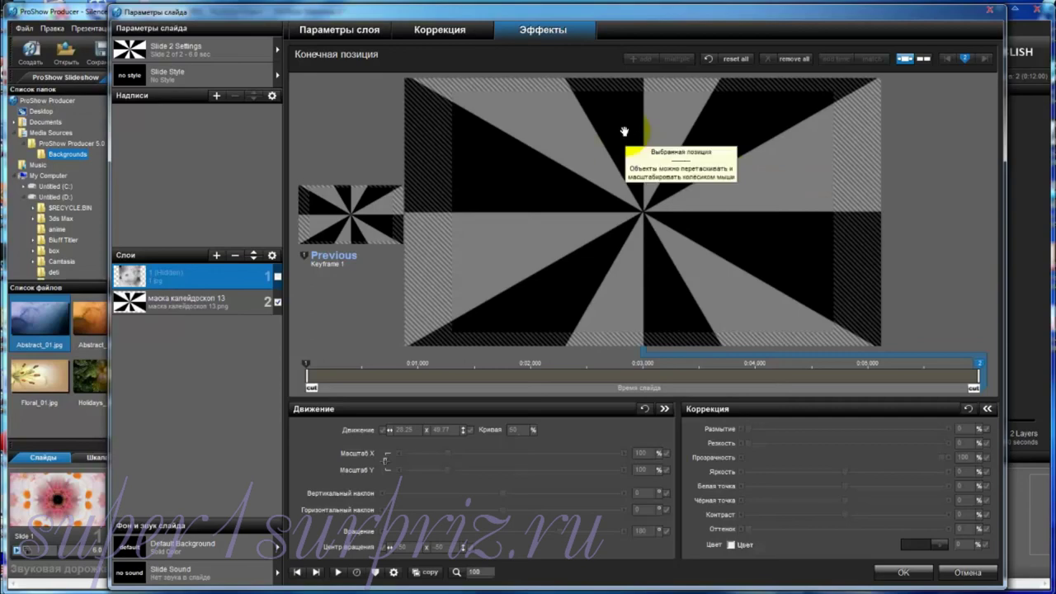
pyautogui.click(202, 283)
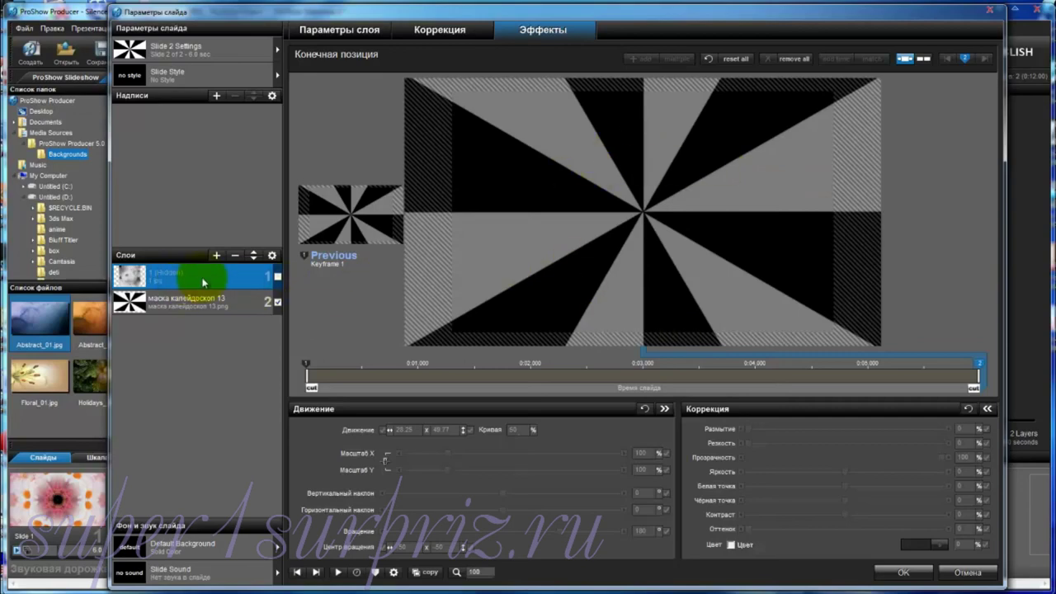
pyautogui.click(278, 279)
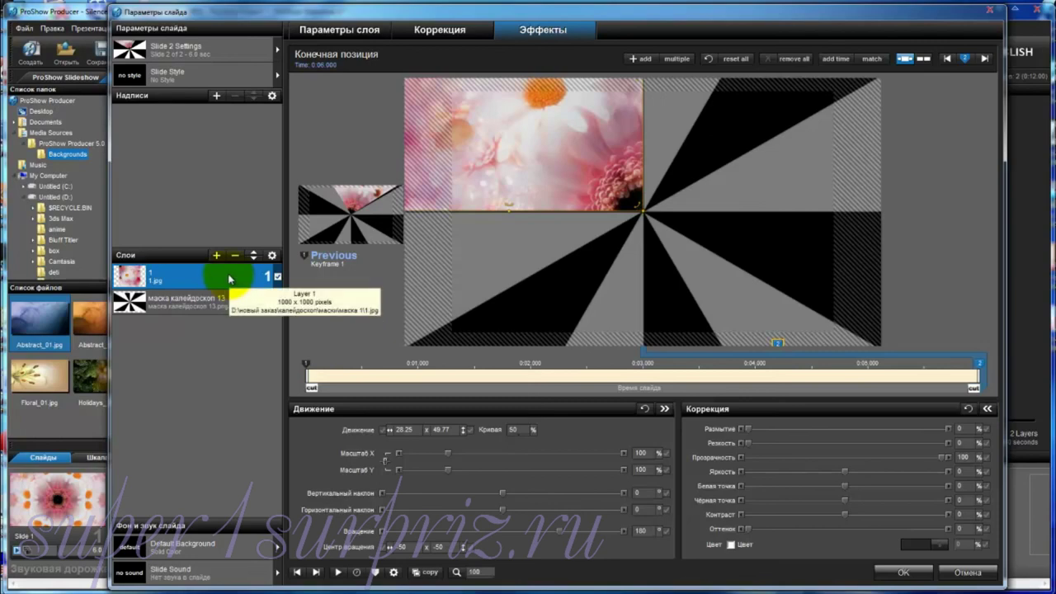
# Step: Duplicate the flower layer five times with Дублировать слой
pyautogui.rightClick(229, 279)
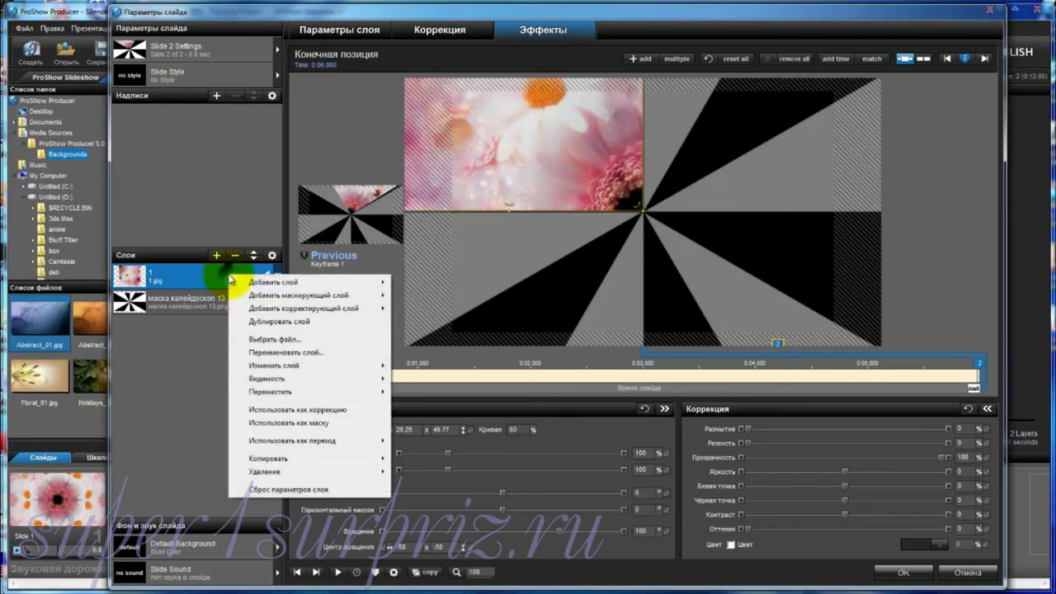
pyautogui.click(268, 327)
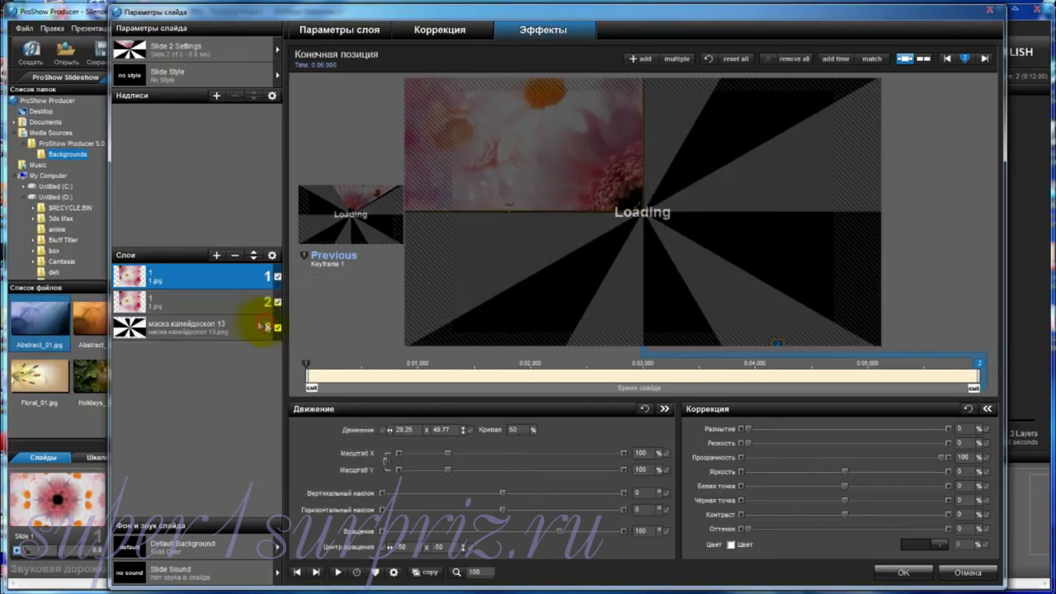
pyautogui.rightClick(228, 283)
pyautogui.click(244, 325)
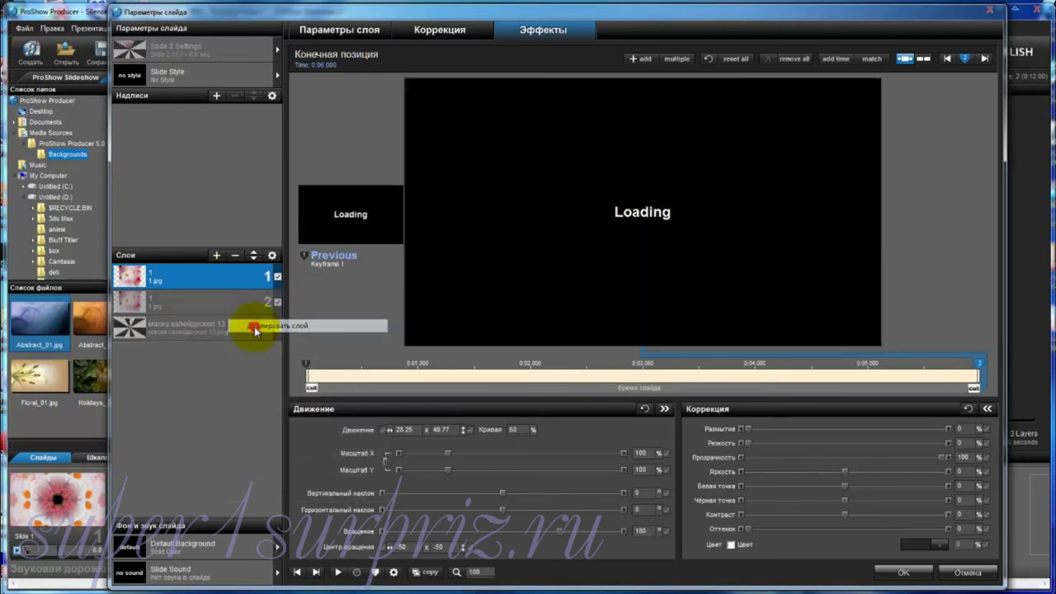
pyautogui.rightClick(224, 277)
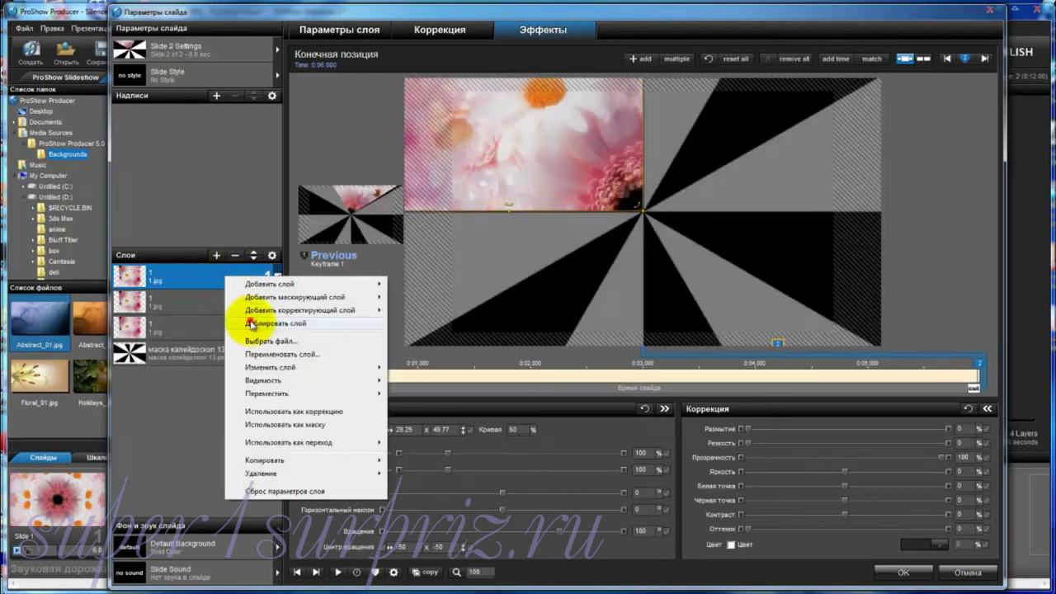
pyautogui.click(280, 323)
pyautogui.rightClick(220, 276)
pyautogui.click(268, 320)
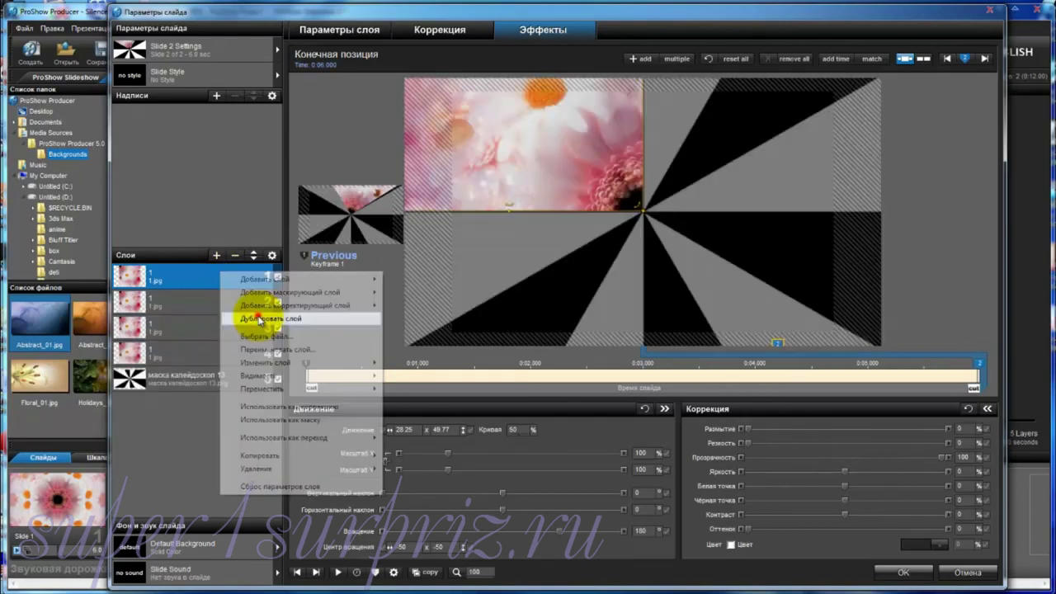
pyautogui.rightClick(229, 277)
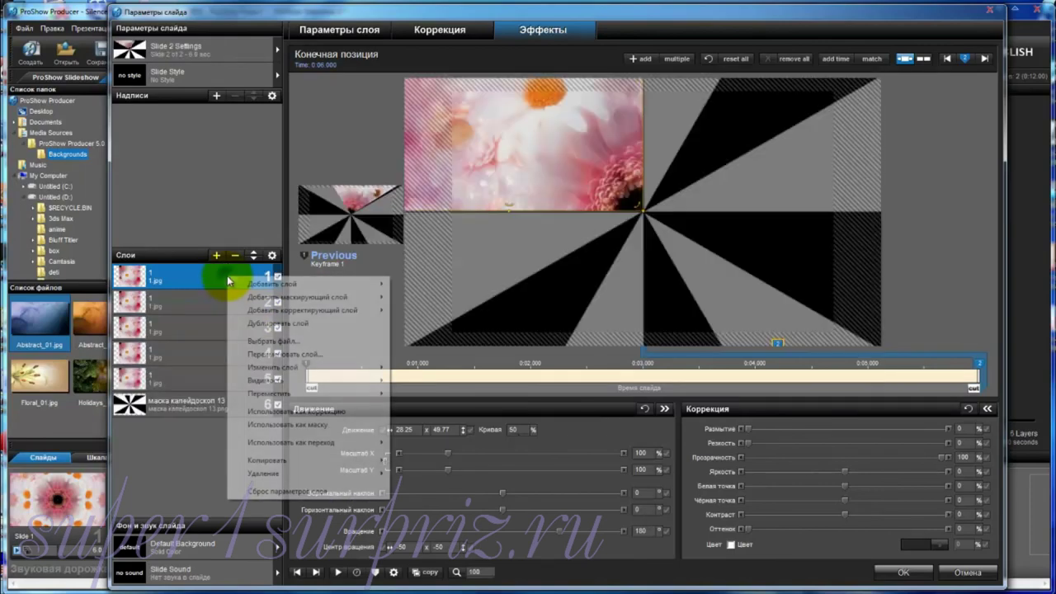
pyautogui.click(248, 324)
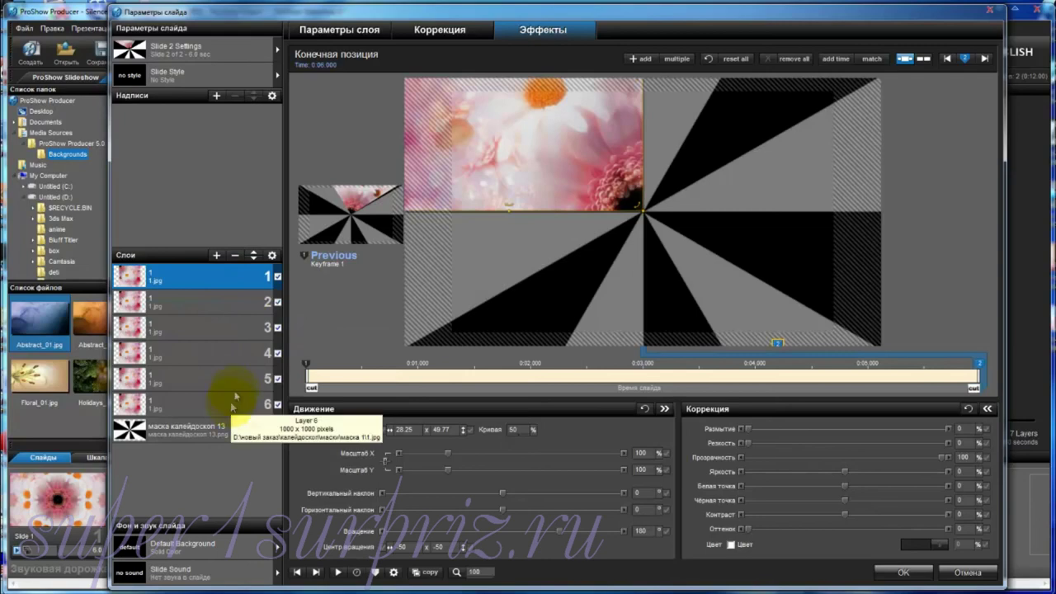
# Step: Hide the top three flower layers
pyautogui.click(278, 277)
pyautogui.click(278, 302)
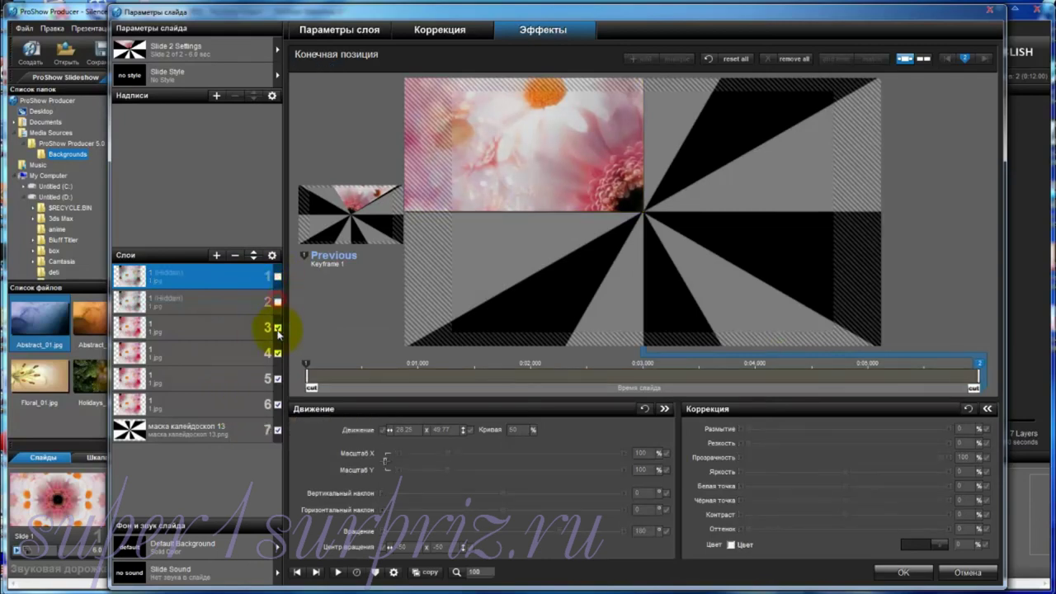
pyautogui.click(278, 328)
# Step: Hide layers 4 and 6, select layer 5 and set its starting rotation to 180°
pyautogui.click(278, 352)
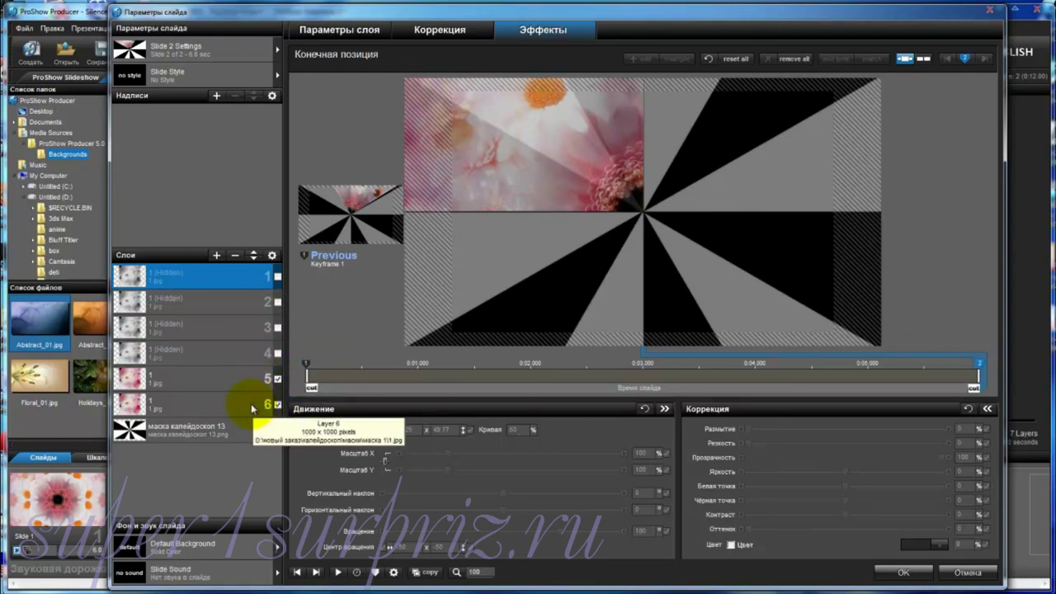
pyautogui.click(278, 404)
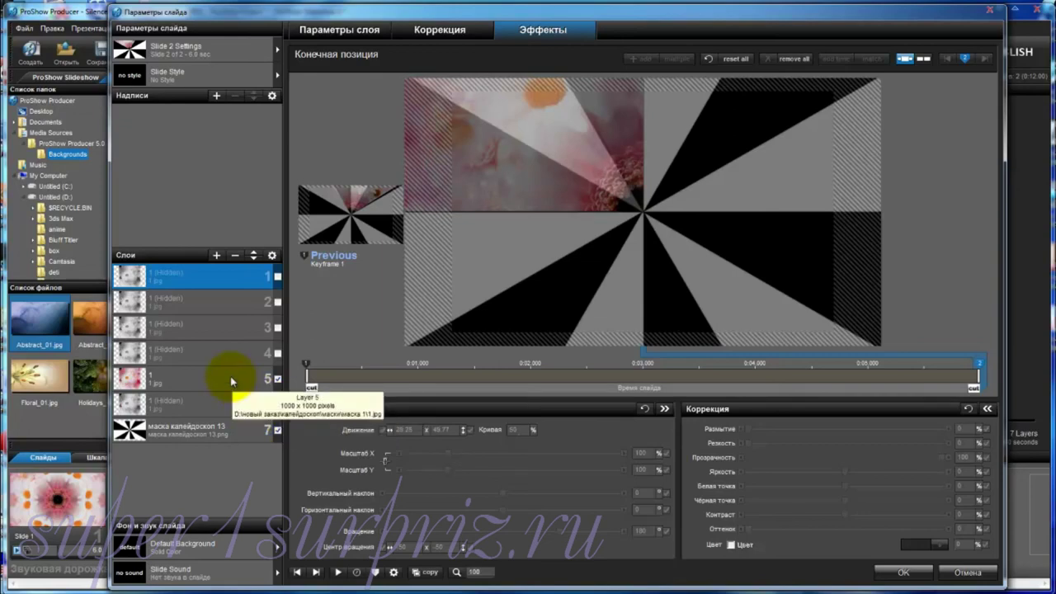
pyautogui.click(527, 194)
pyautogui.click(307, 366)
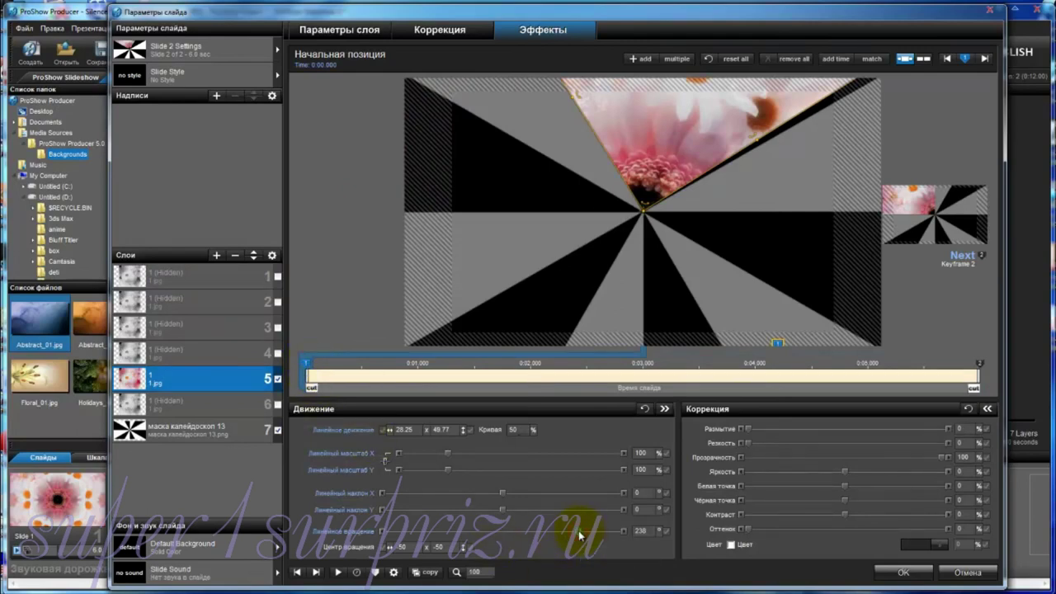
pyautogui.moveTo(579, 536); pyautogui.dragTo(561, 536)
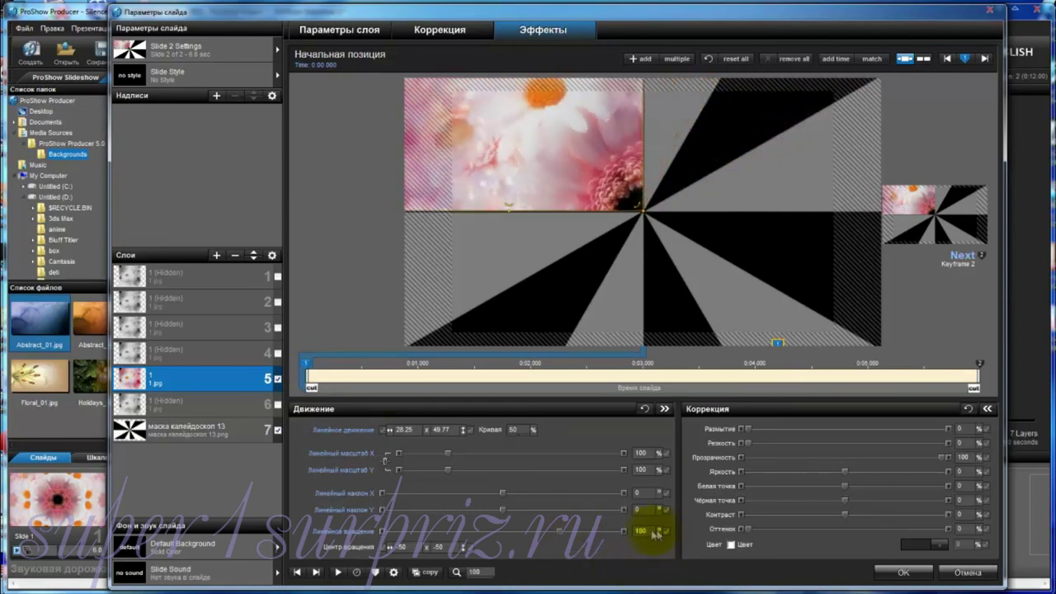
# Step: Set layer 5's end-keyframe rotation to 120°
pyautogui.click(981, 361)
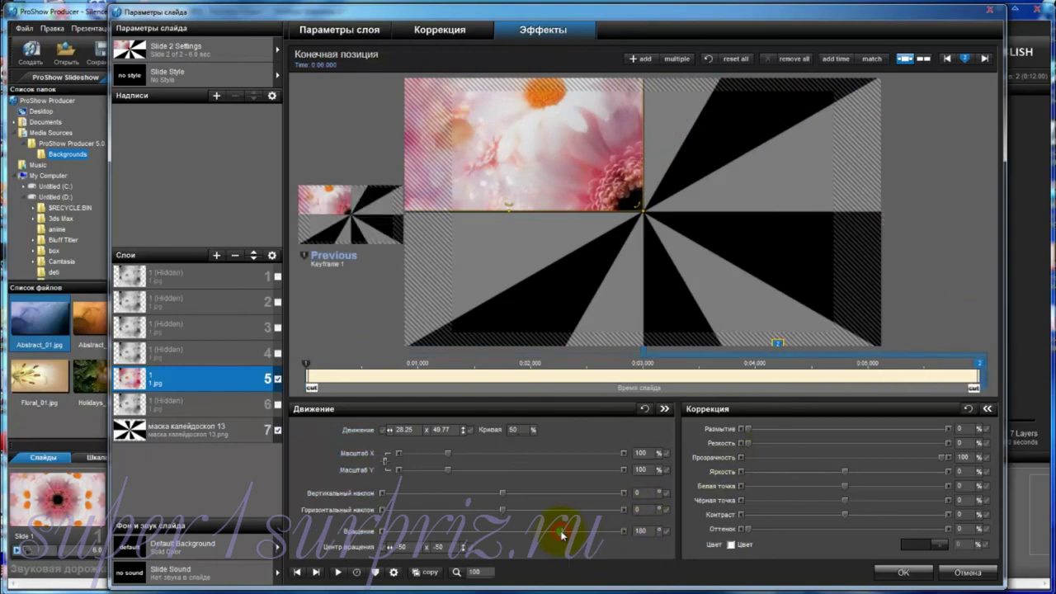
pyautogui.moveTo(561, 533); pyautogui.dragTo(541, 536)
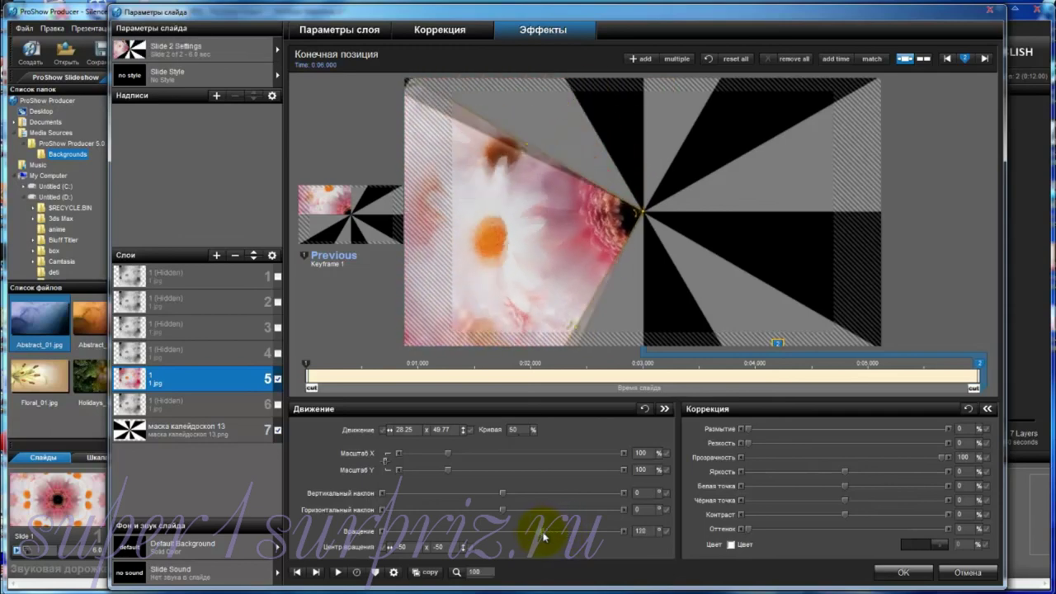
pyautogui.moveTo(541, 536); pyautogui.dragTo(543, 536)
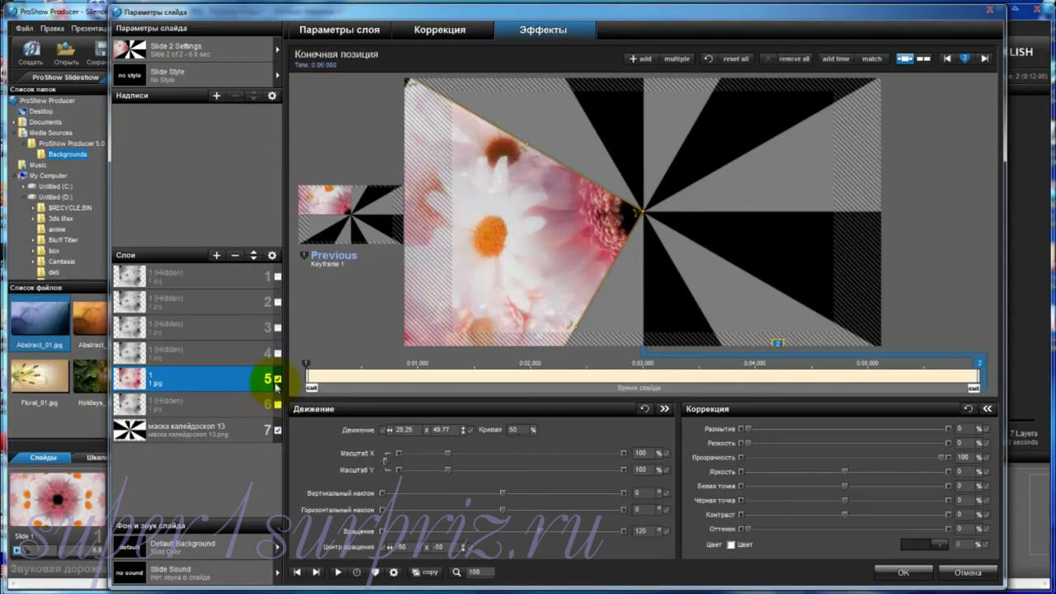
# Step: Show only layer 4 and rotate it from 120° at the start to 60° at the end
pyautogui.click(278, 378)
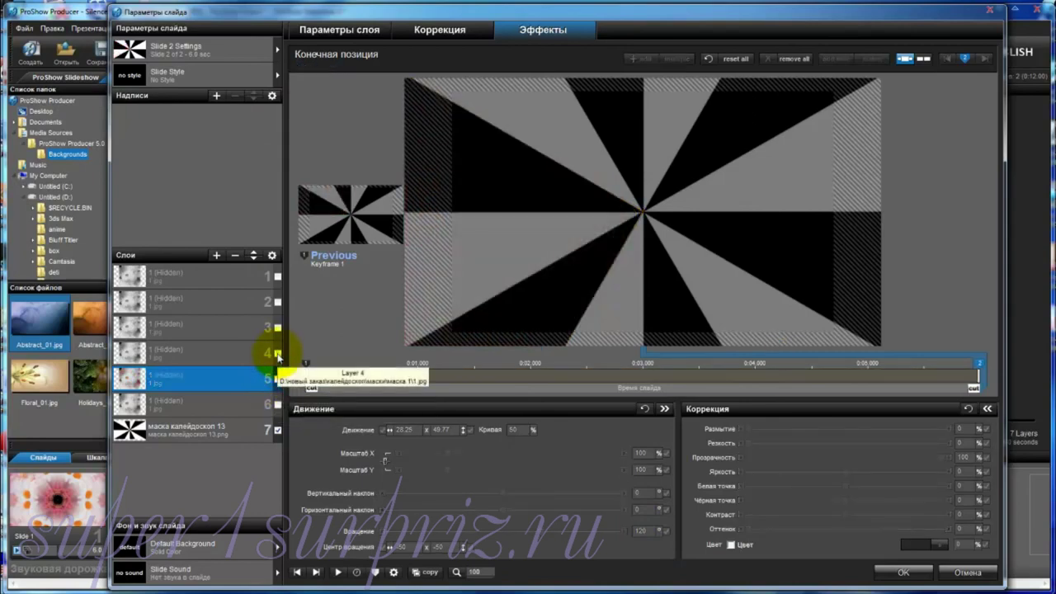
pyautogui.click(278, 353)
pyautogui.click(245, 353)
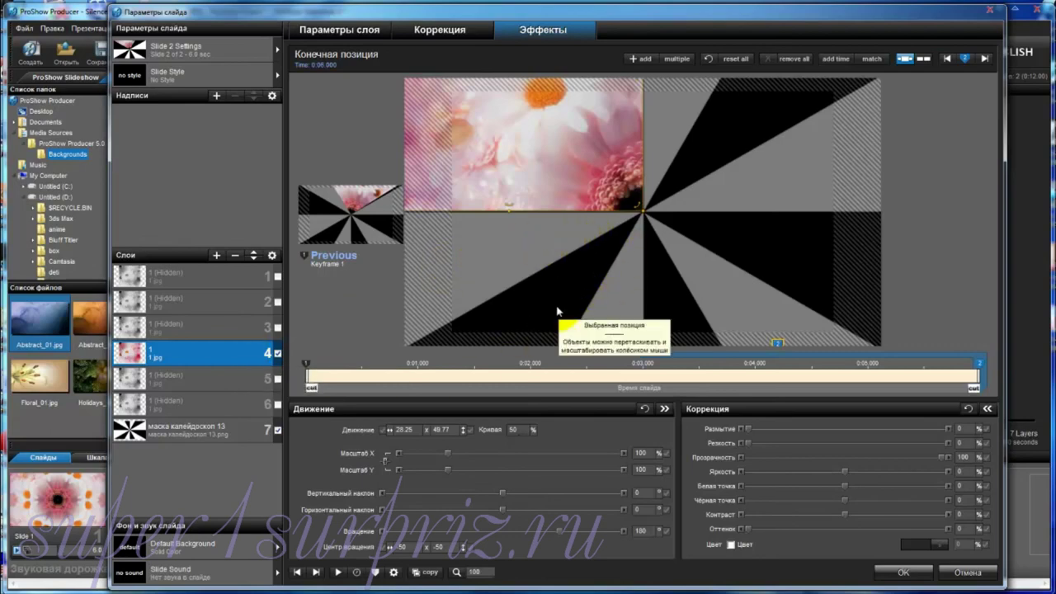
pyautogui.click(305, 368)
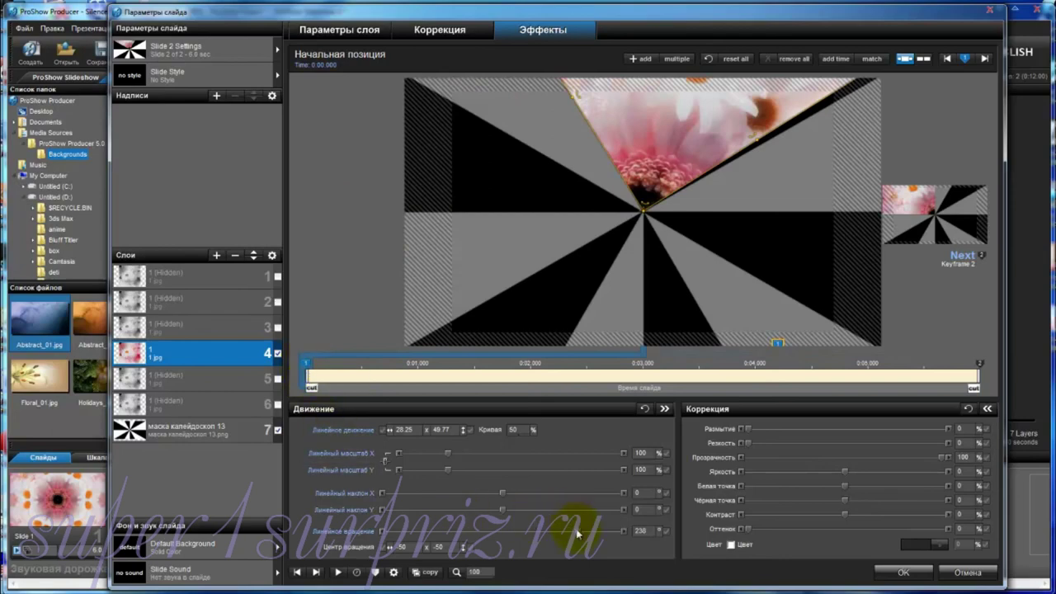
pyautogui.moveTo(577, 534); pyautogui.dragTo(541, 532)
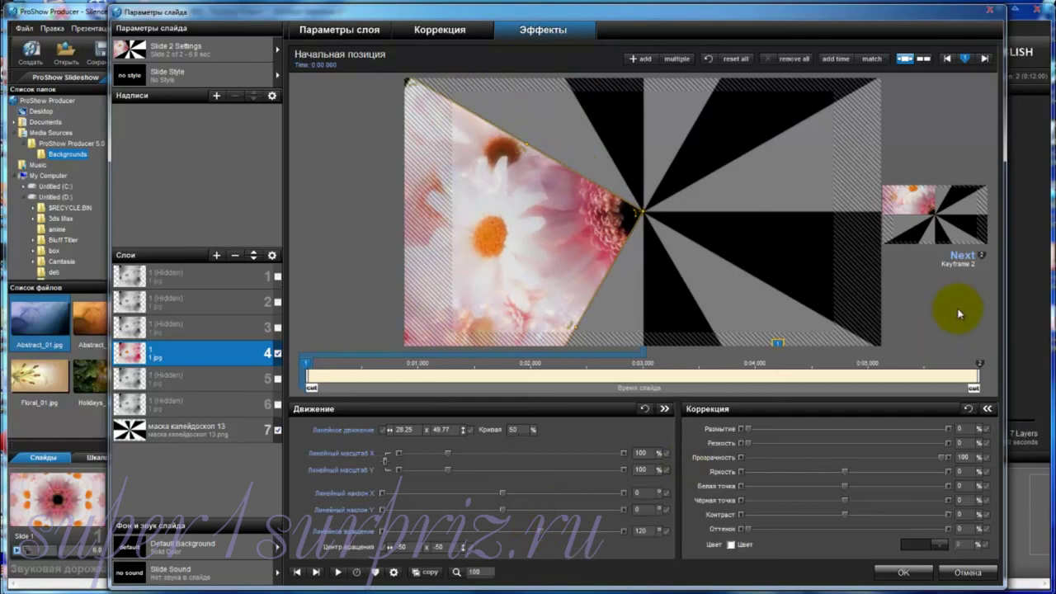
pyautogui.click(978, 365)
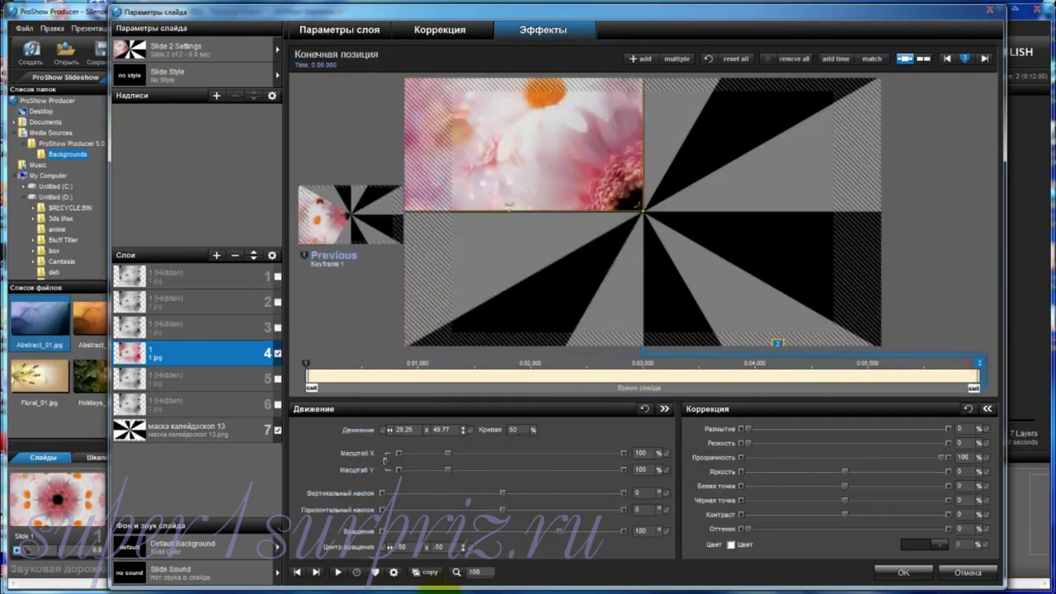
pyautogui.moveTo(560, 536); pyautogui.dragTo(523, 546)
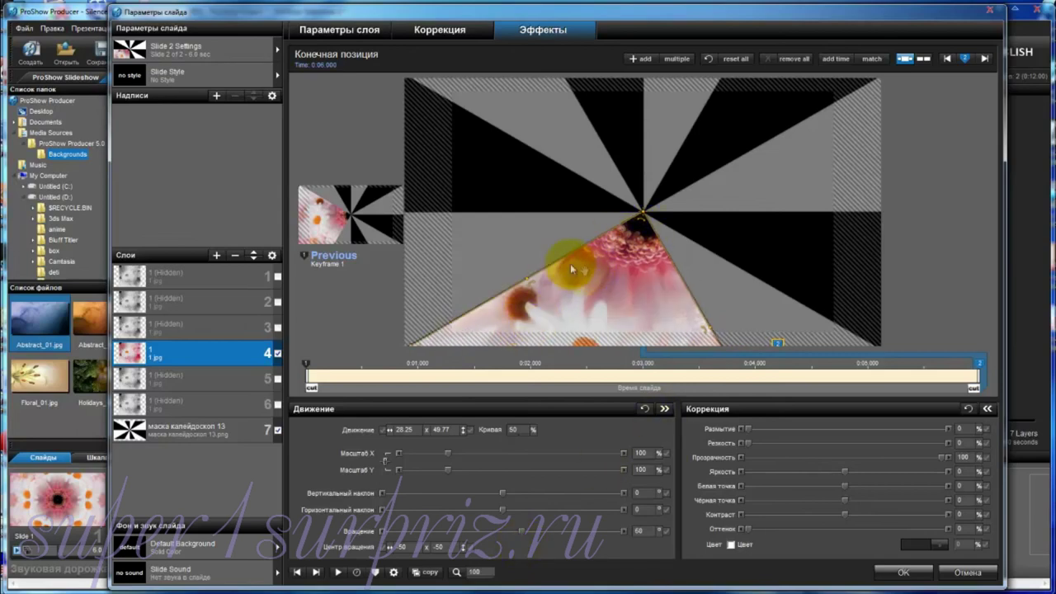
# Step: Show only layer 3 and set its starting rotation to 60
pyautogui.click(278, 354)
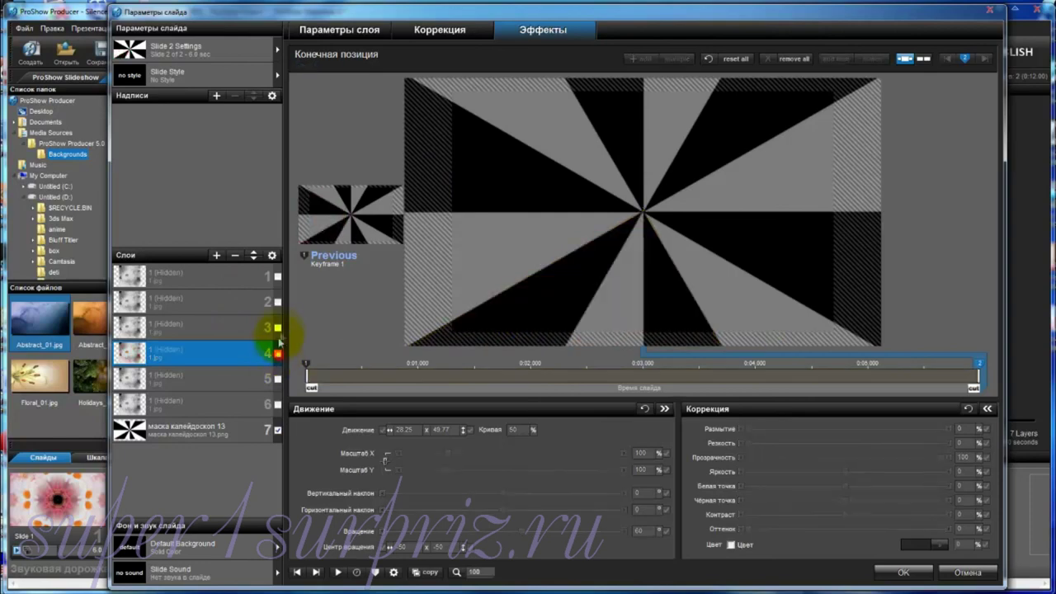
pyautogui.click(277, 328)
pyautogui.click(233, 328)
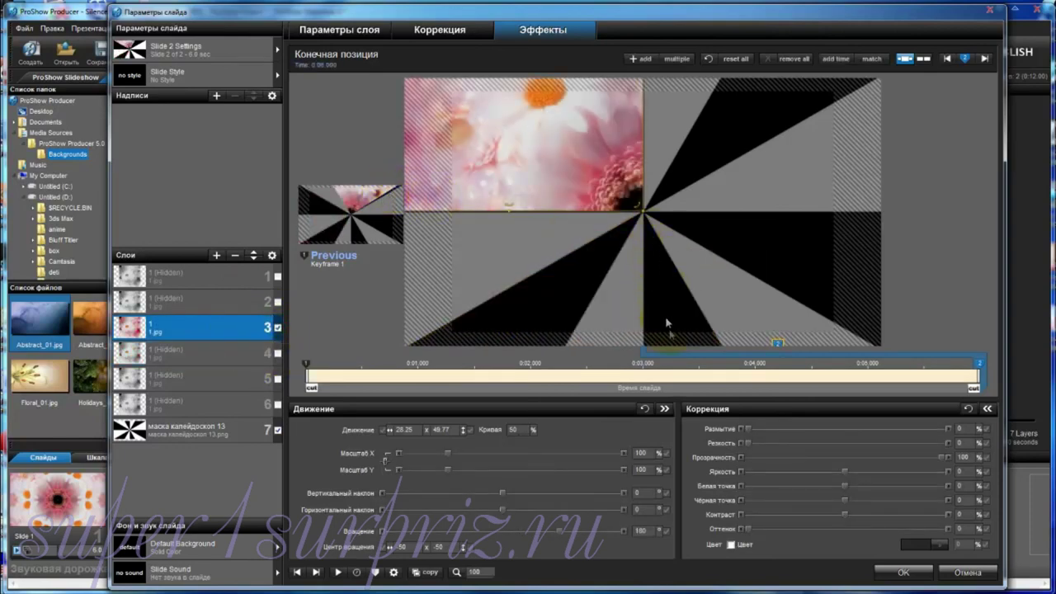
pyautogui.click(306, 365)
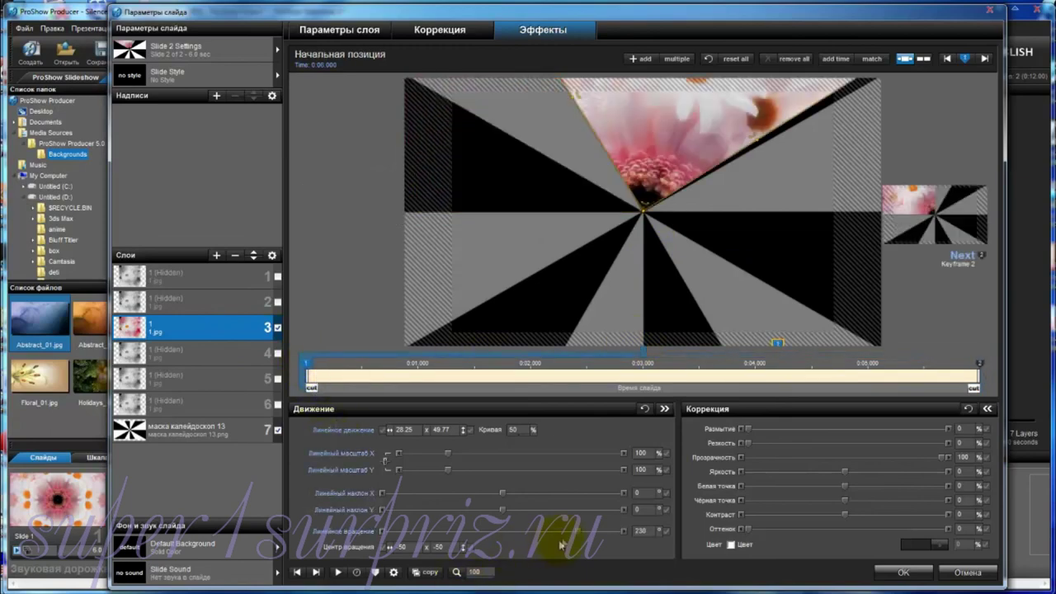
pyautogui.moveTo(577, 537); pyautogui.dragTo(521, 540)
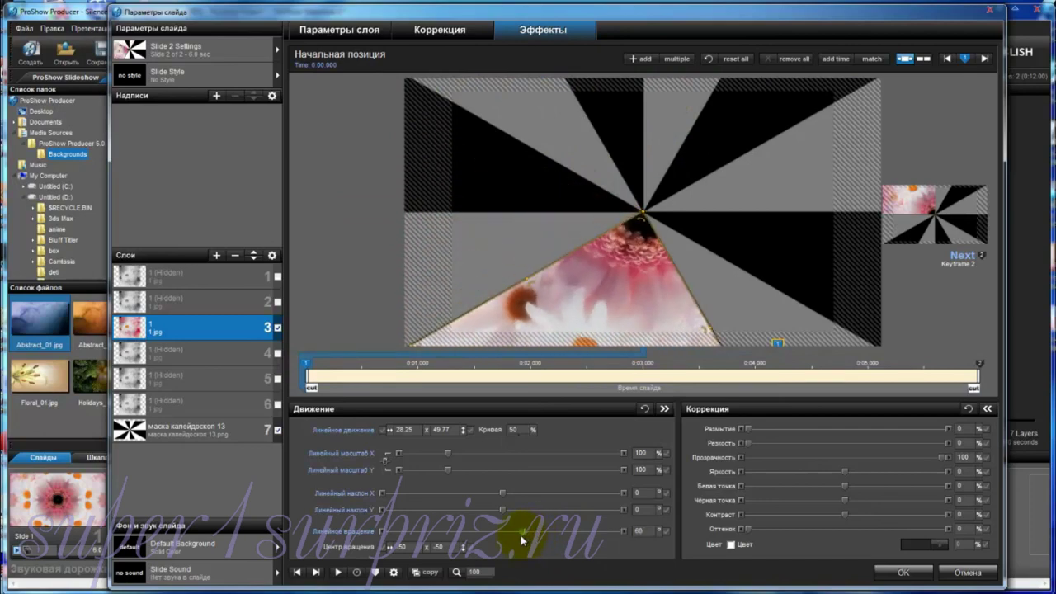
# Step: Set layer 3's end-keyframe rotation to 0
pyautogui.click(982, 364)
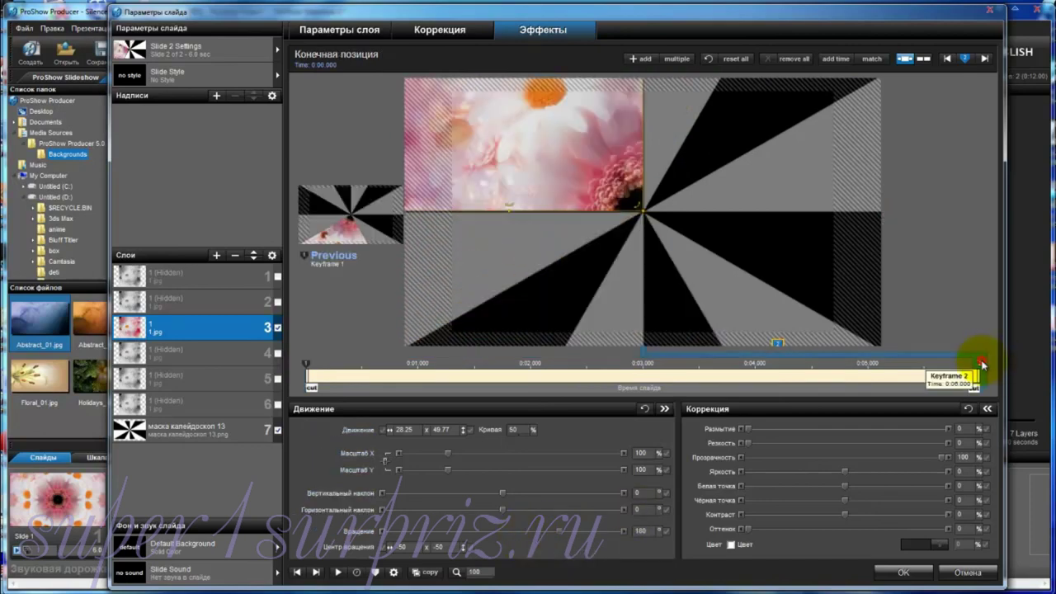
pyautogui.moveTo(558, 534); pyautogui.dragTo(502, 536)
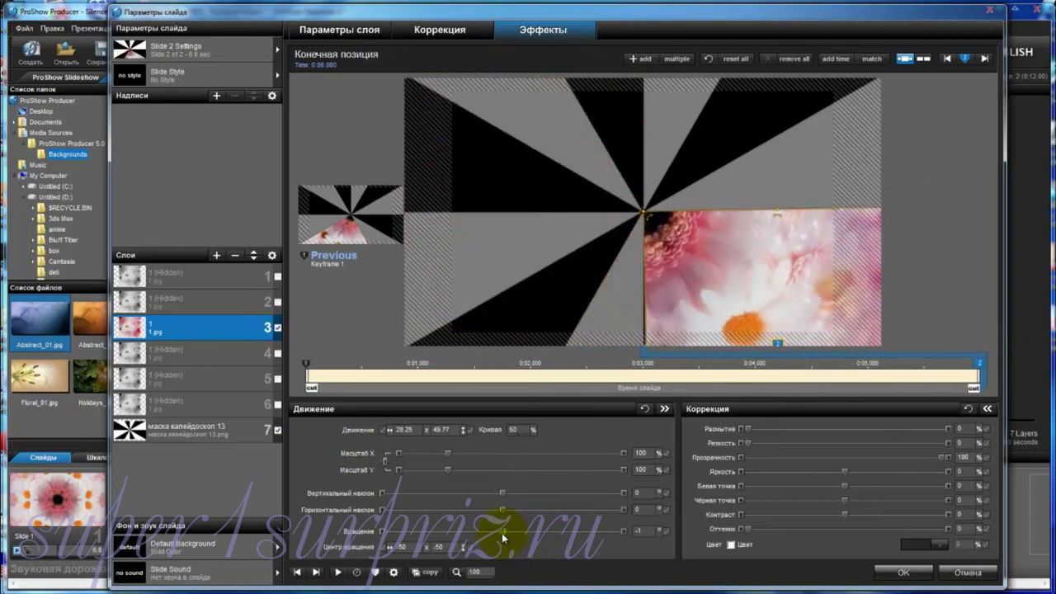
pyautogui.doubleClick(645, 530)
pyautogui.write('0')
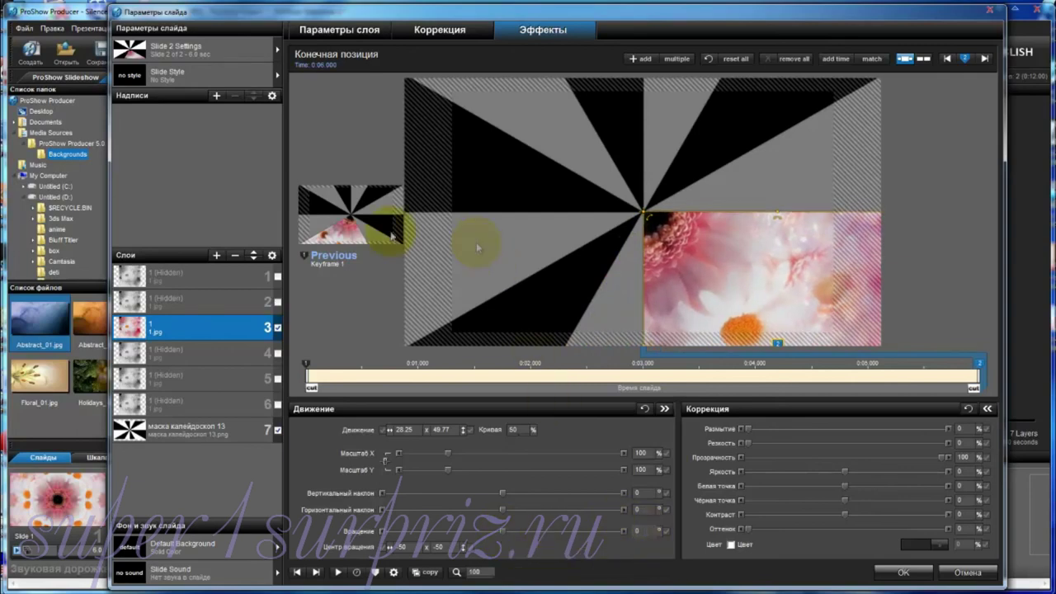
# Step: Show only layer 2 and set its starting rotation to 360
pyautogui.click(277, 328)
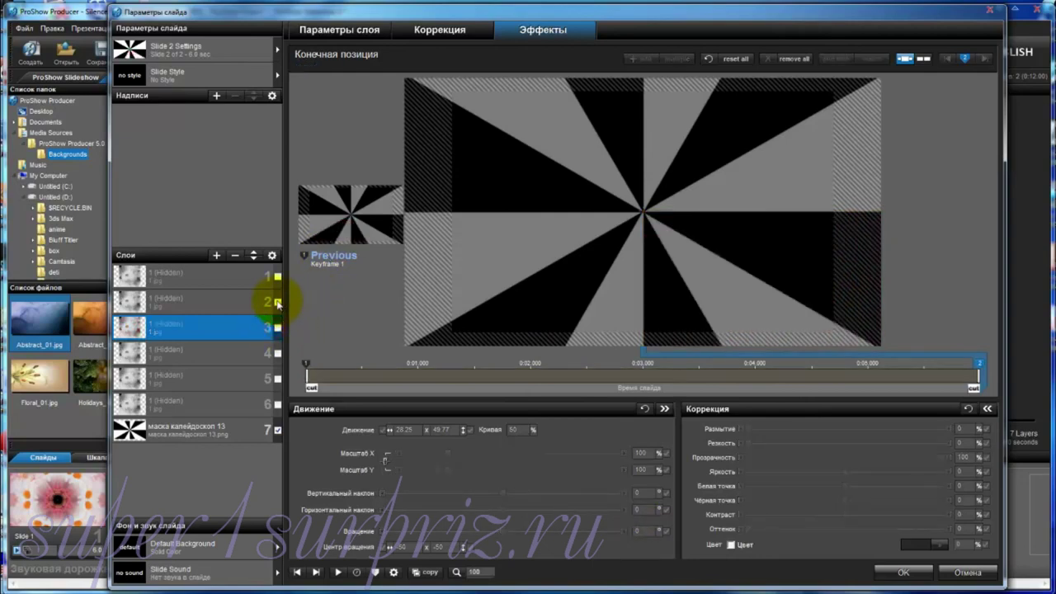
pyautogui.click(278, 302)
pyautogui.click(264, 301)
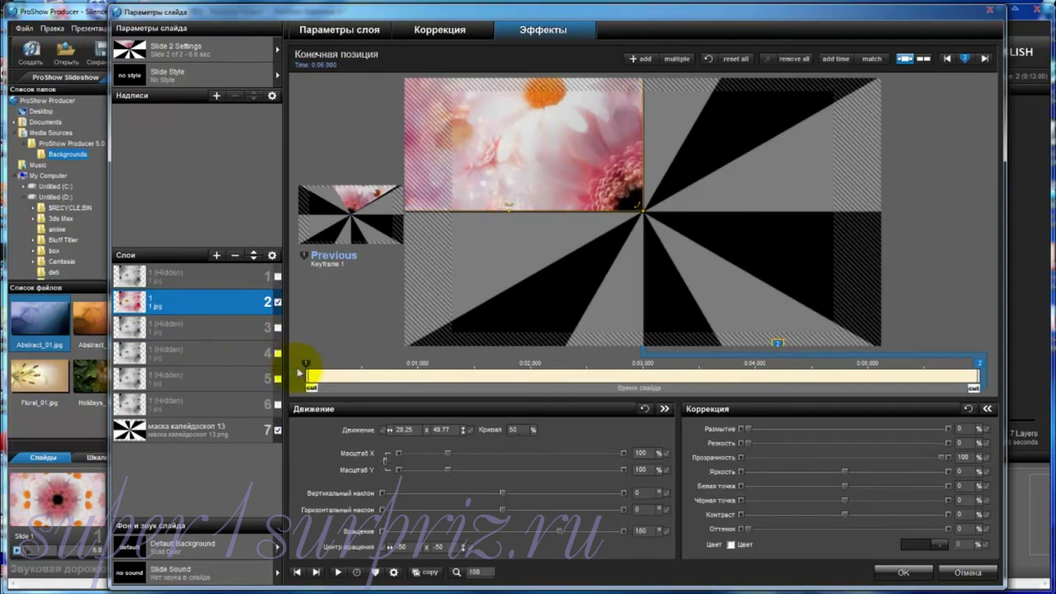
pyautogui.click(305, 364)
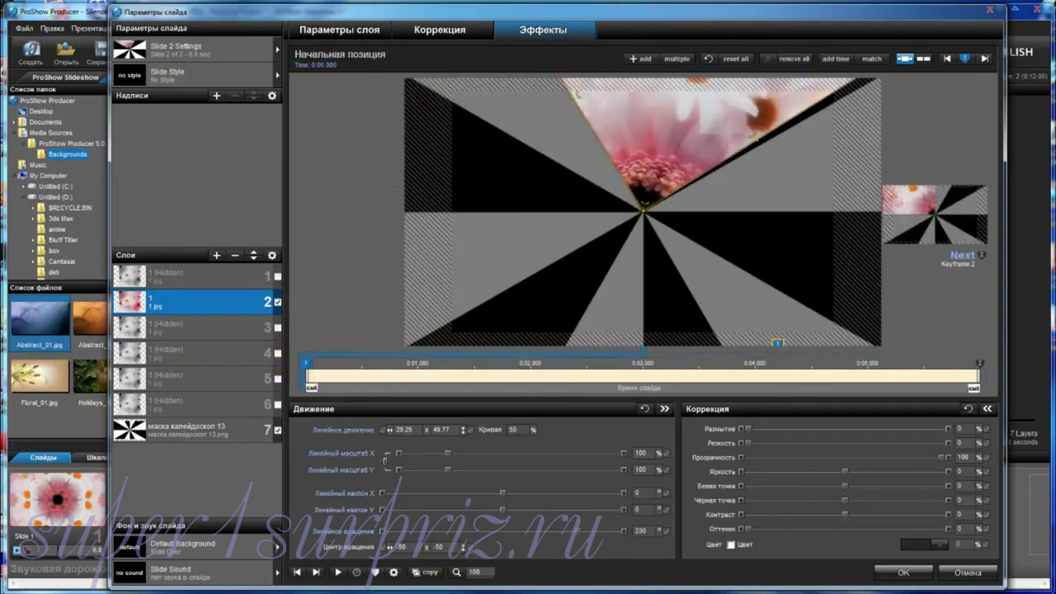
pyautogui.moveTo(579, 535); pyautogui.dragTo(617, 526)
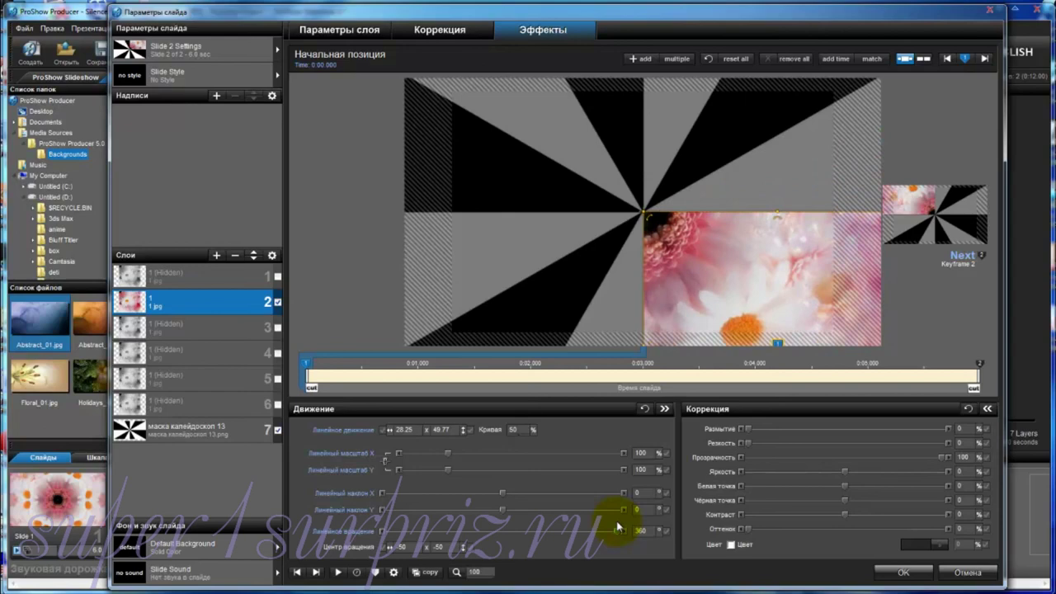
# Step: Rotate layer 2 to 301 at the end keyframe, then hide it
pyautogui.click(979, 363)
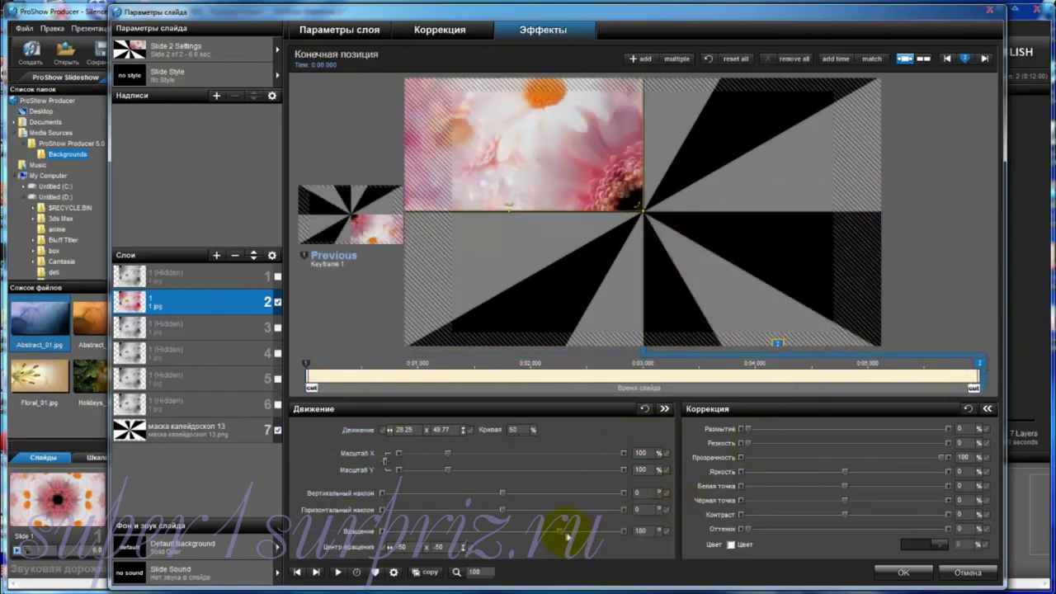
pyautogui.moveTo(560, 532); pyautogui.dragTo(599, 528)
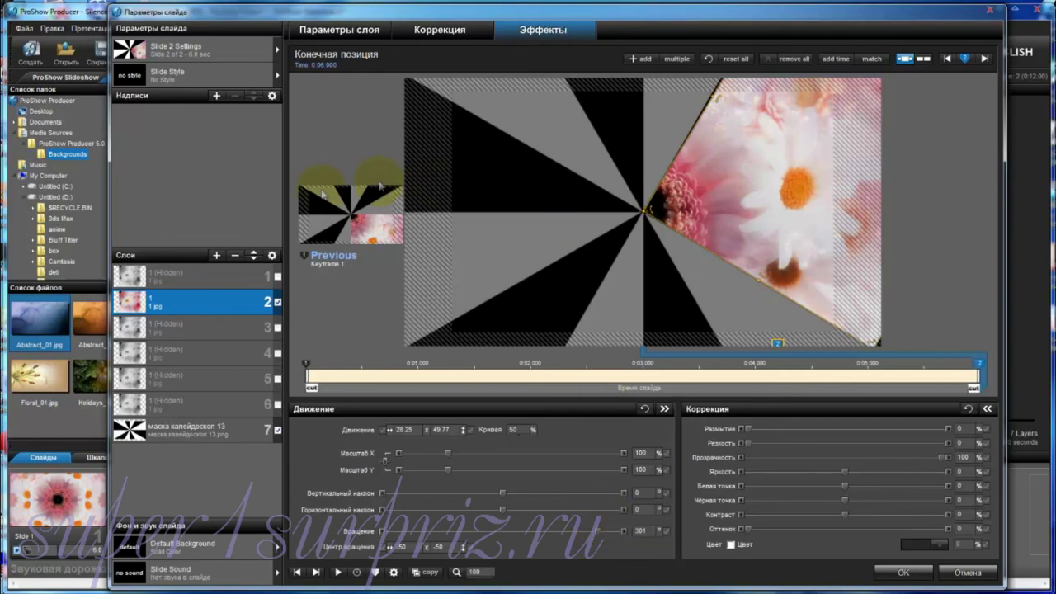
pyautogui.click(278, 301)
# Step: Give layer 1 rotation 300 on both keyframes, then turn its end rotation to 241
pyautogui.click(278, 277)
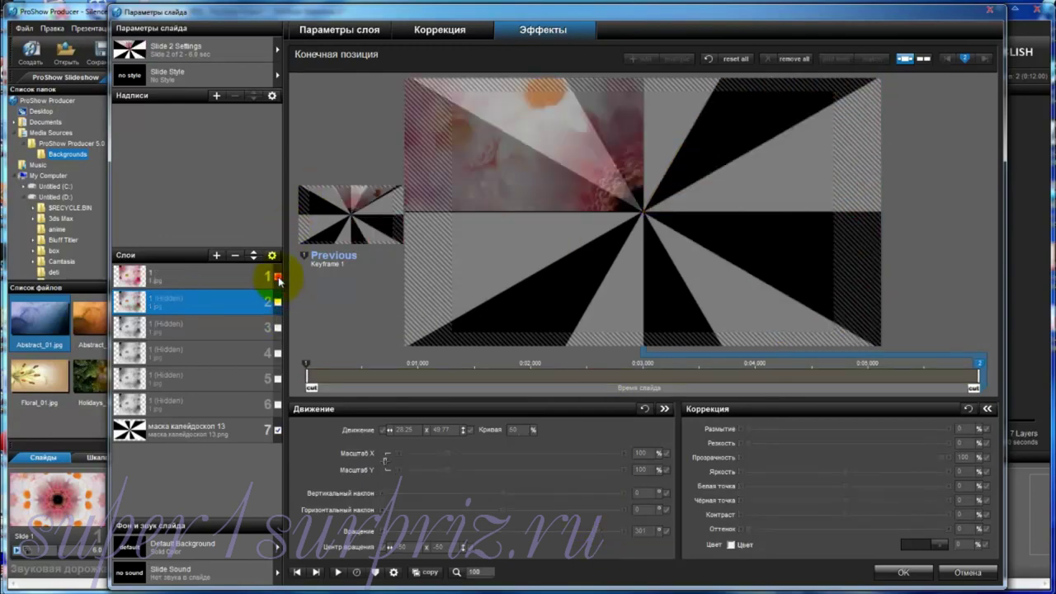
pyautogui.click(249, 281)
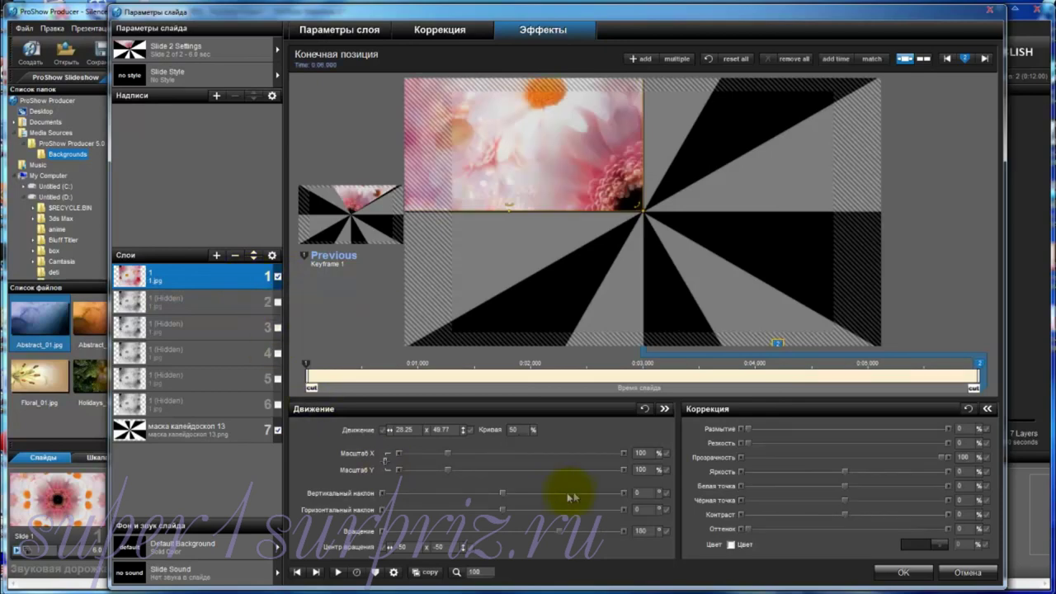
pyautogui.moveTo(558, 531); pyautogui.dragTo(598, 523)
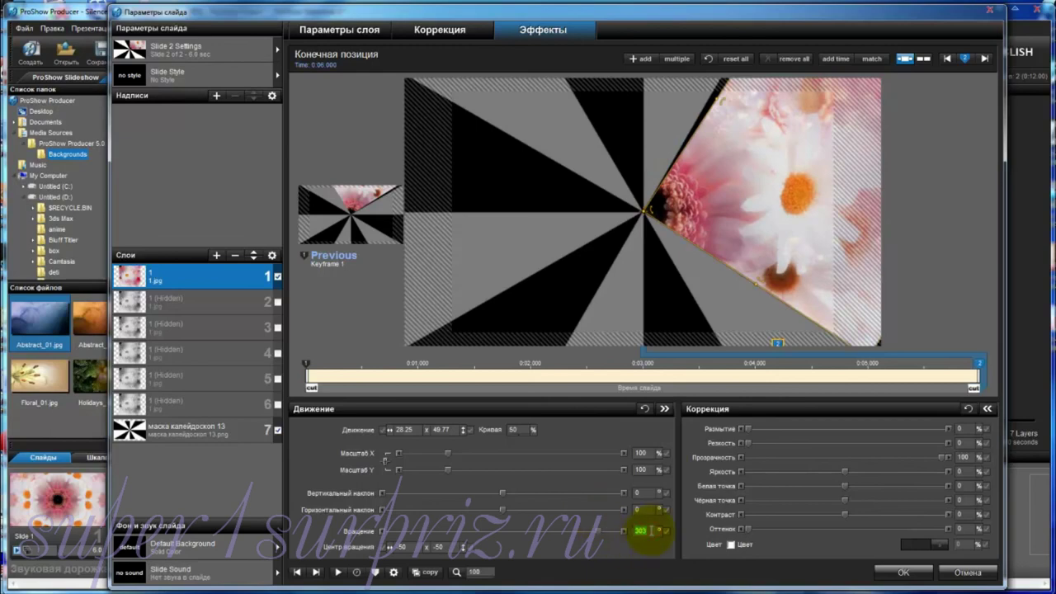
pyautogui.write('0')
pyautogui.press('Return')
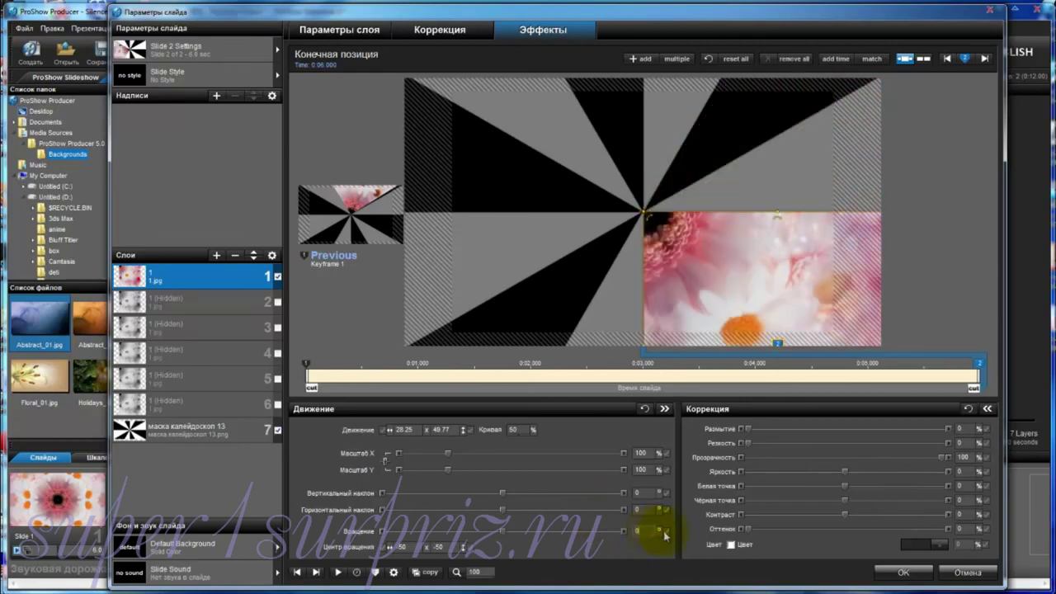
pyautogui.write('300')
pyautogui.press('Return')
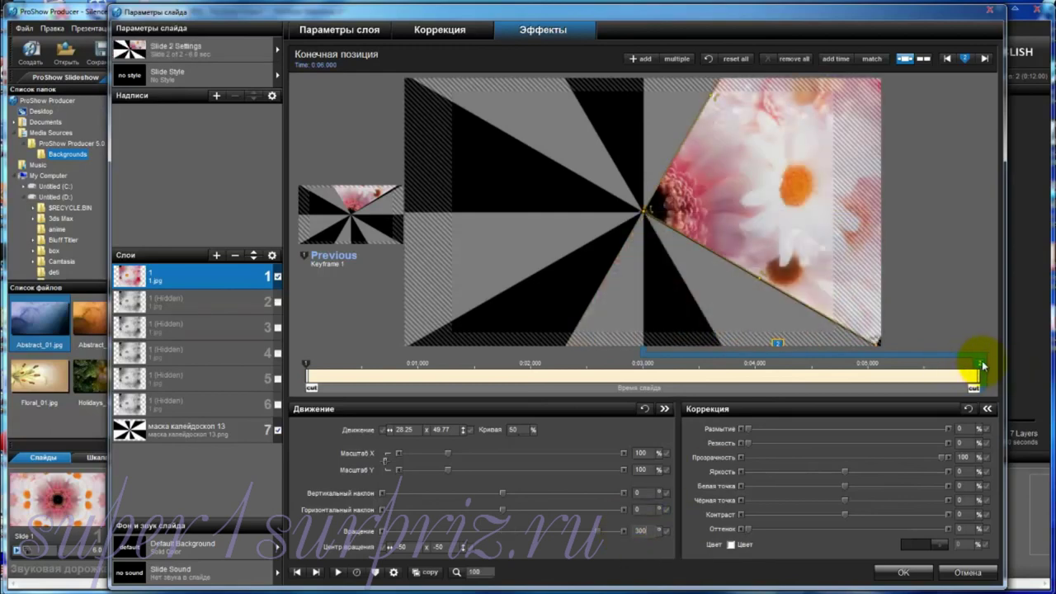
pyautogui.rightClick(982, 366)
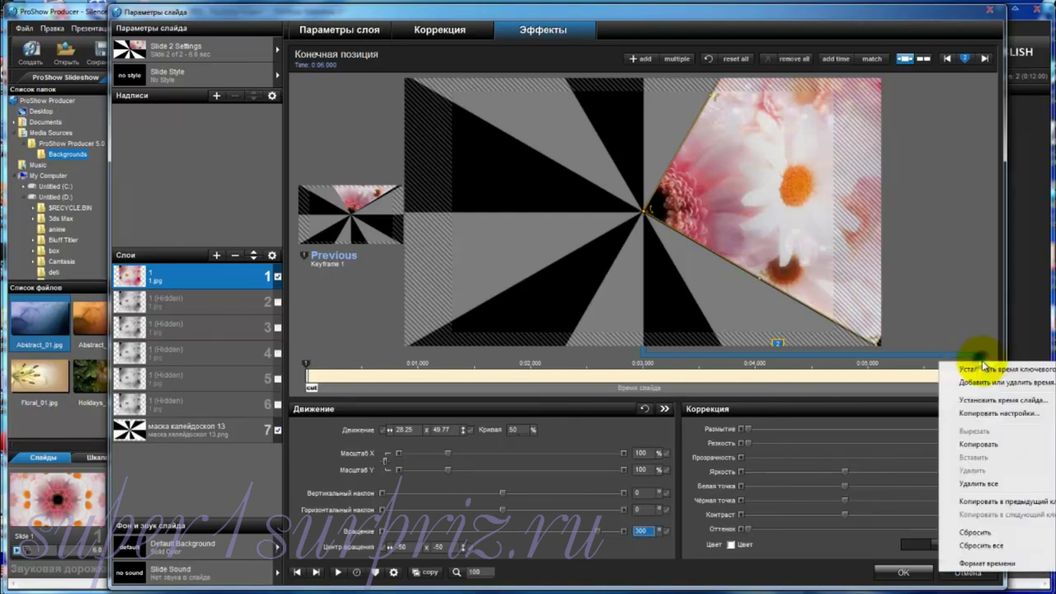
pyautogui.click(993, 503)
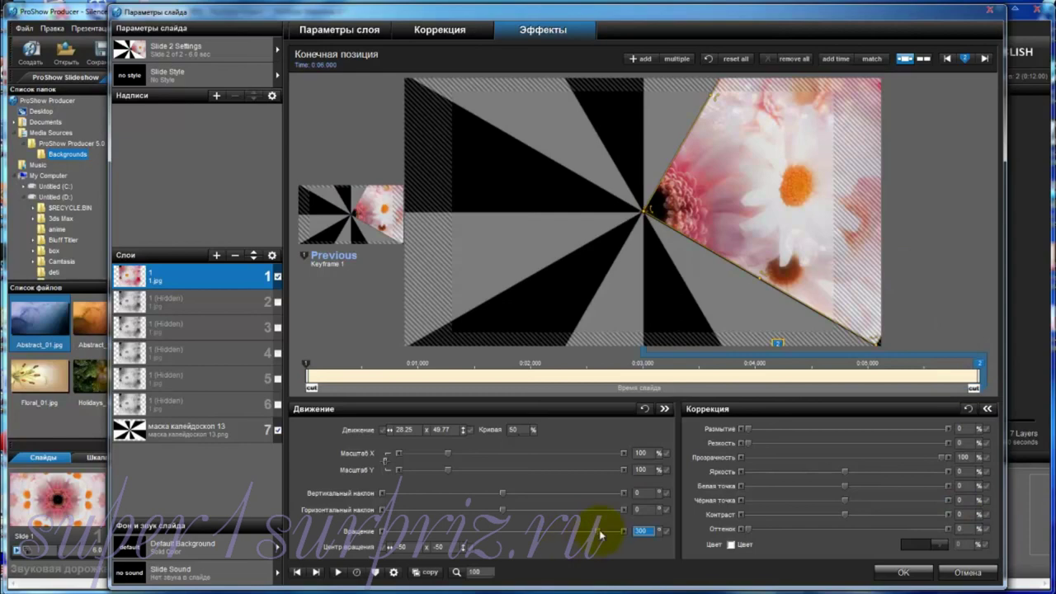
pyautogui.moveTo(600, 536); pyautogui.dragTo(581, 527)
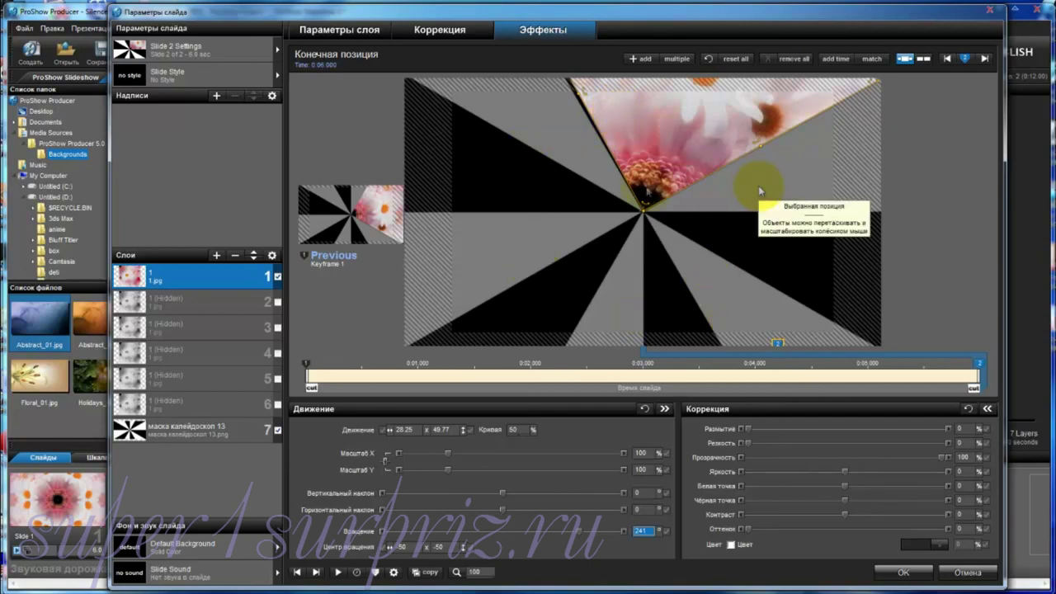
# Step: Make flower layers 2 through 6 visible and select layer 6
pyautogui.click(278, 302)
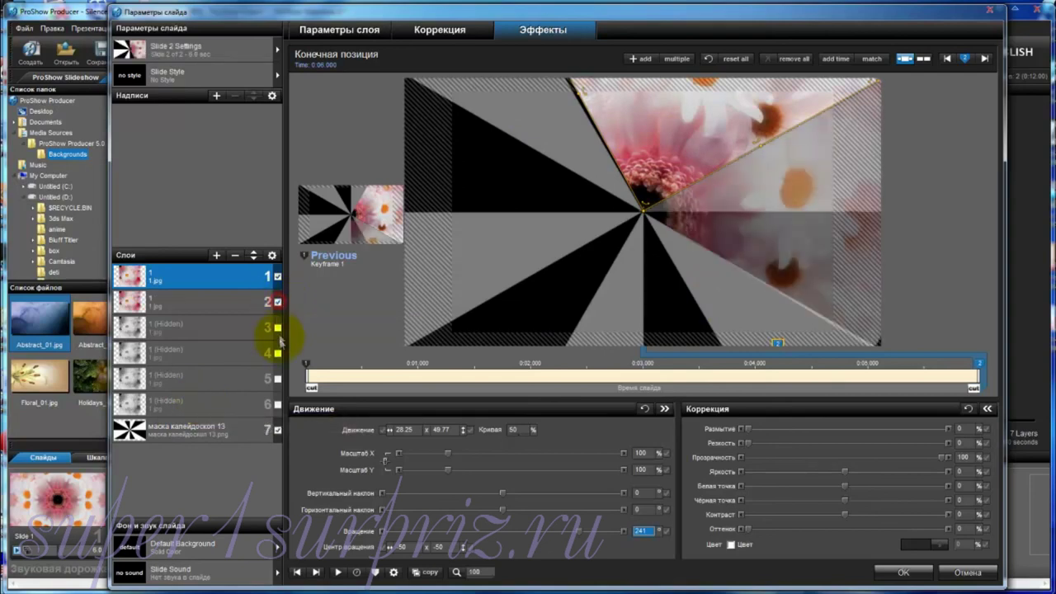
pyautogui.click(278, 327)
pyautogui.click(278, 353)
pyautogui.click(278, 379)
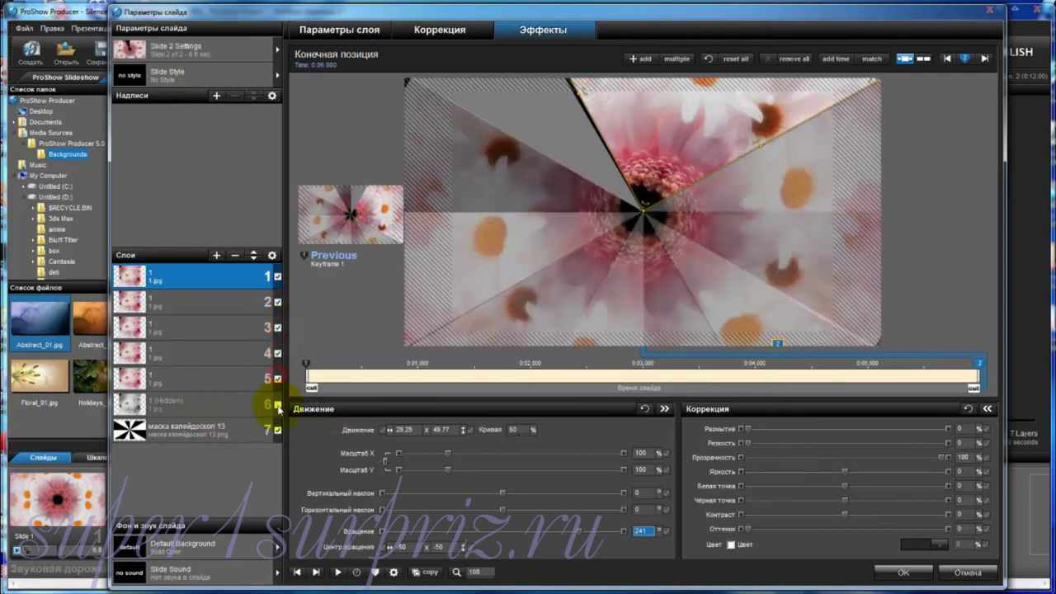
pyautogui.click(278, 404)
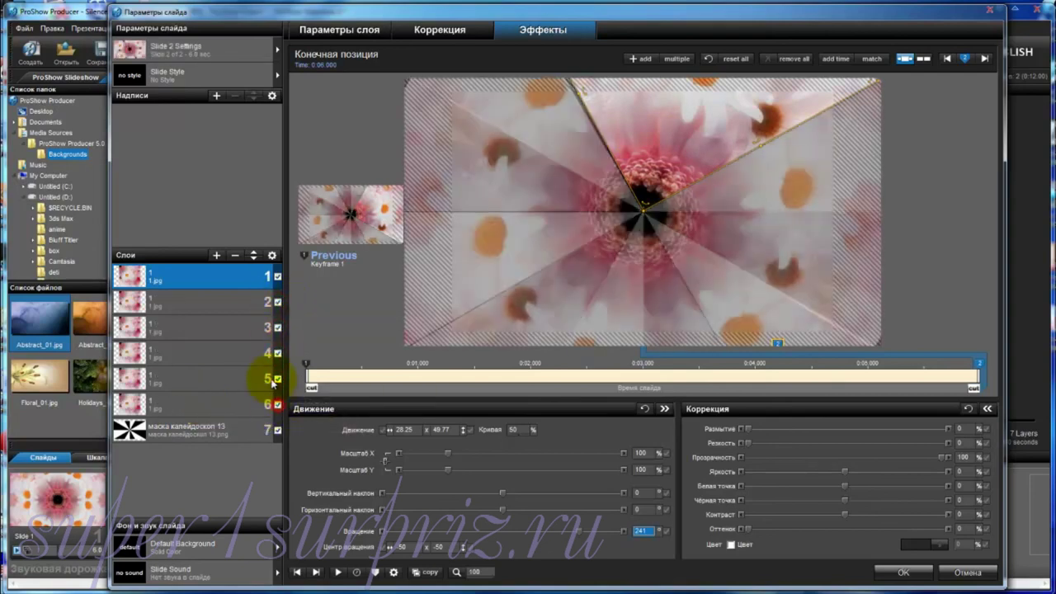
pyautogui.click(203, 407)
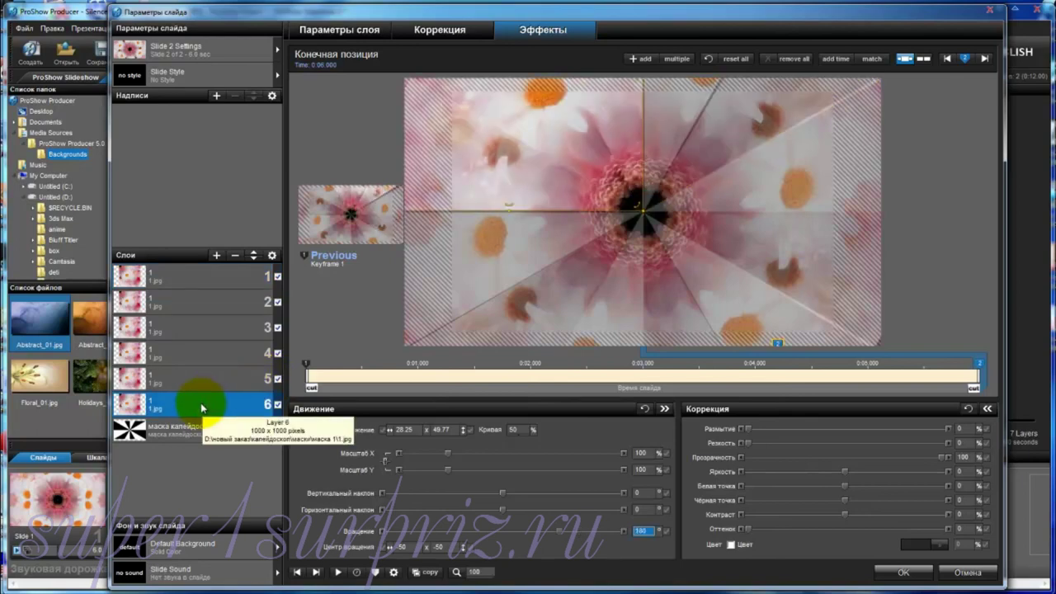
# Step: Add маска калейдоскоп 1, 3 and 5 images, each above its own flower layer
pyautogui.click(216, 256)
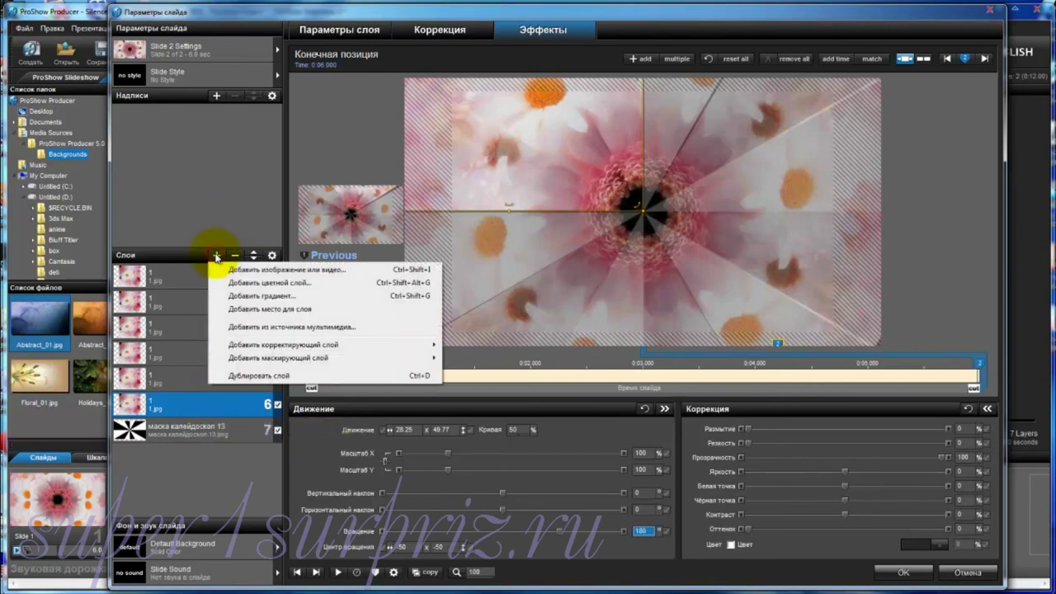
pyautogui.click(237, 271)
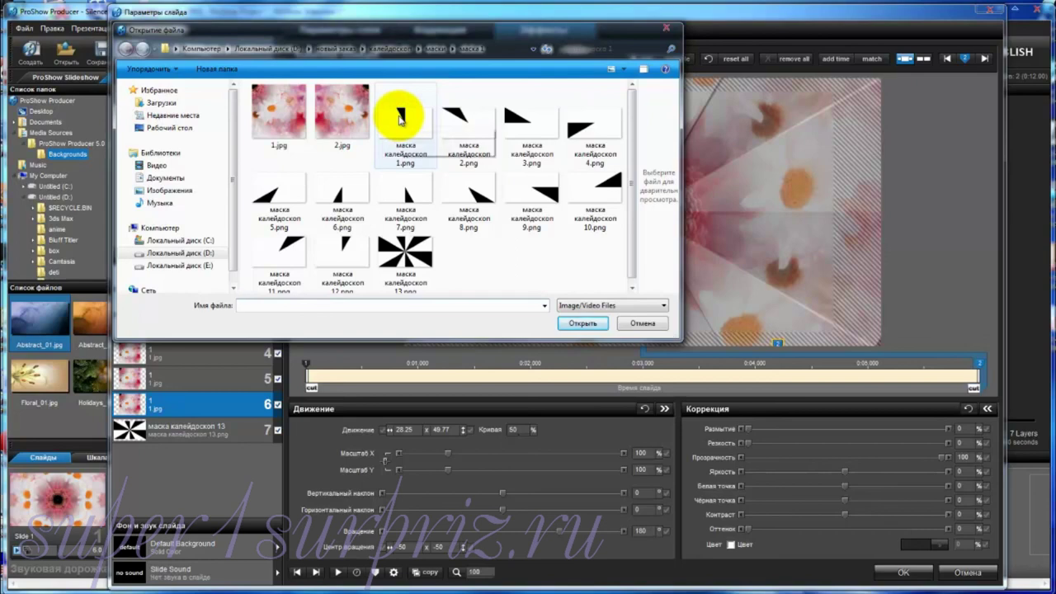
pyautogui.click(400, 117)
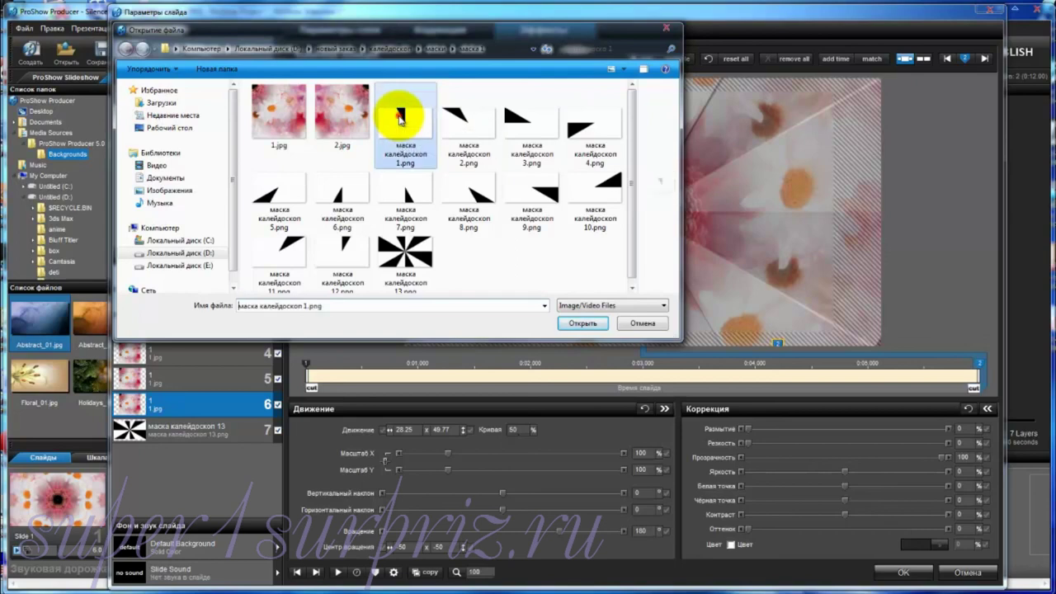
pyautogui.click(581, 324)
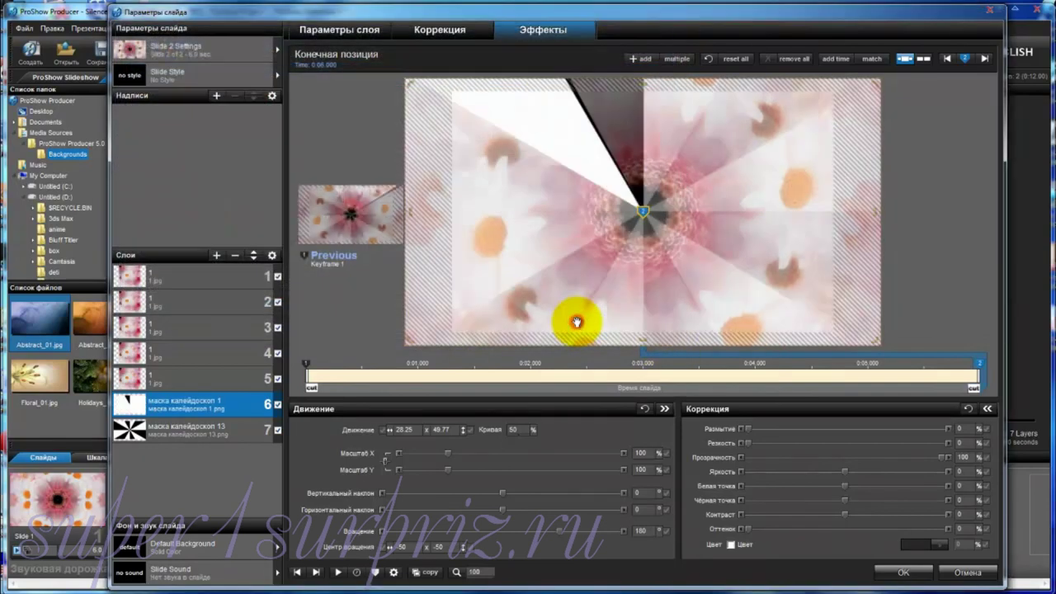
pyautogui.click(210, 376)
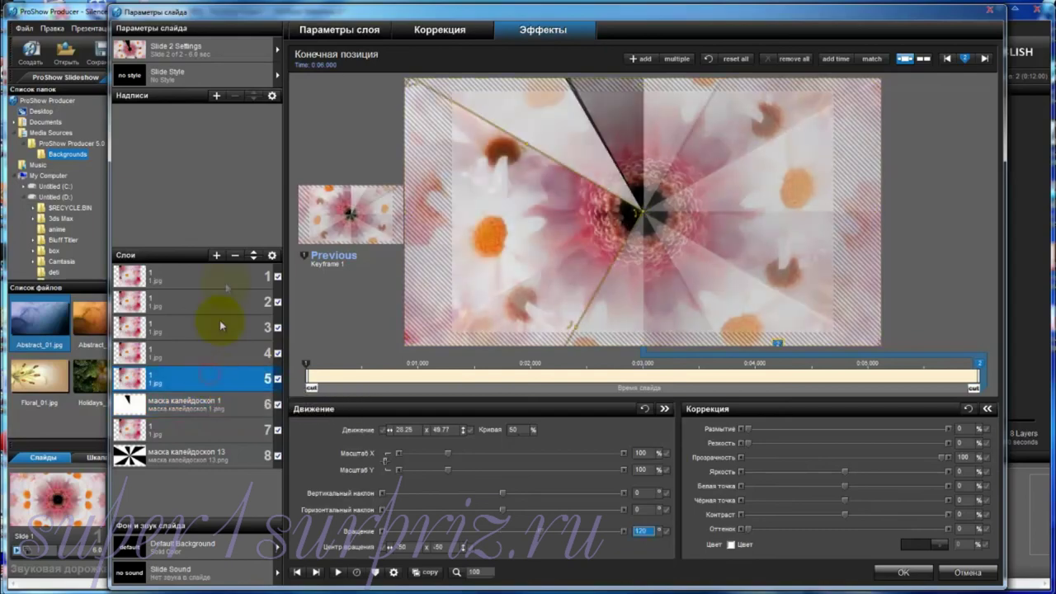
pyautogui.click(217, 256)
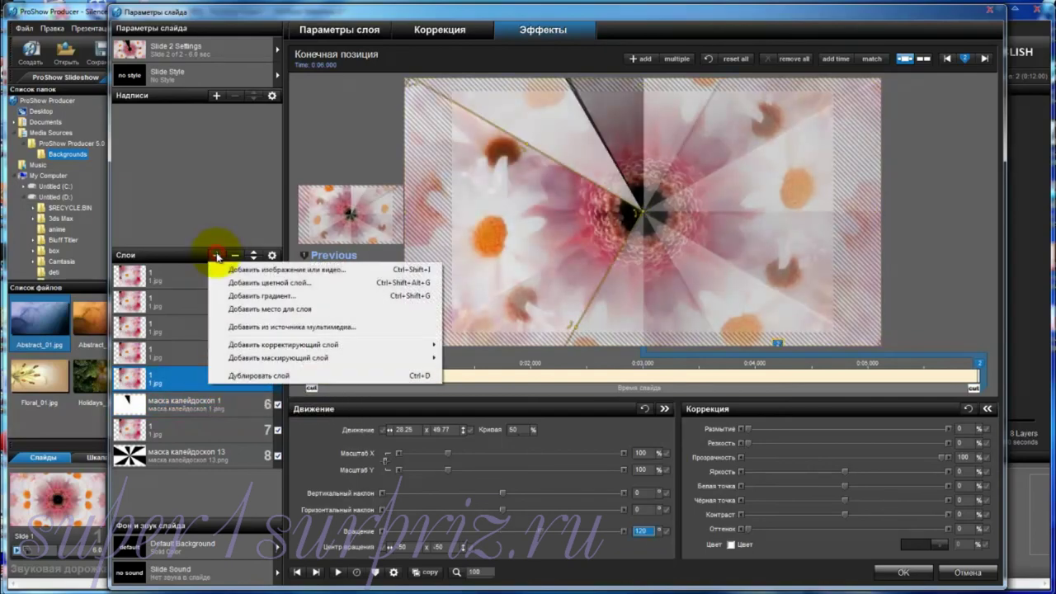
pyautogui.click(255, 271)
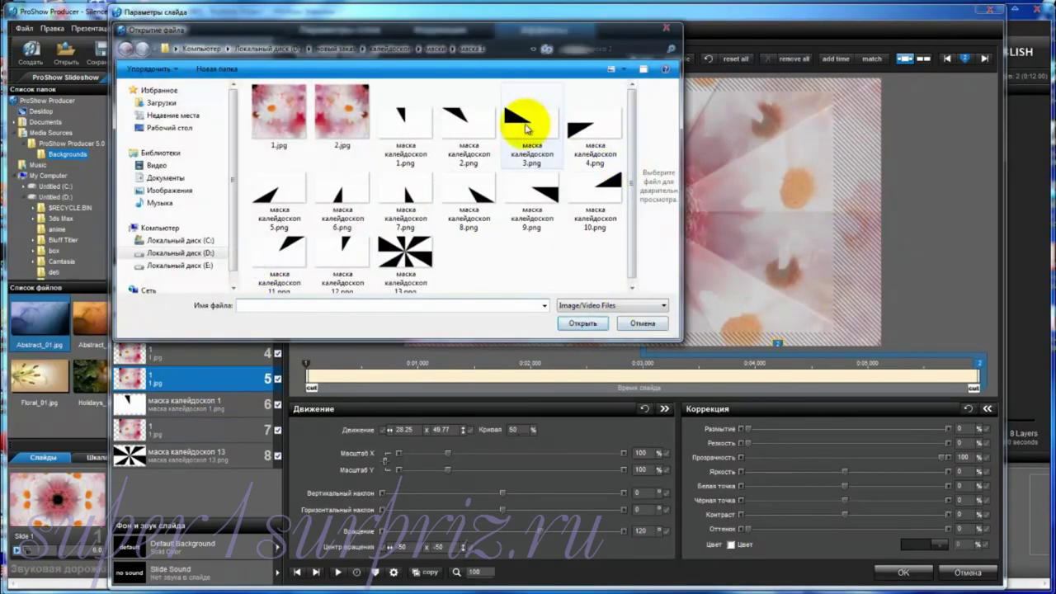
pyautogui.click(525, 124)
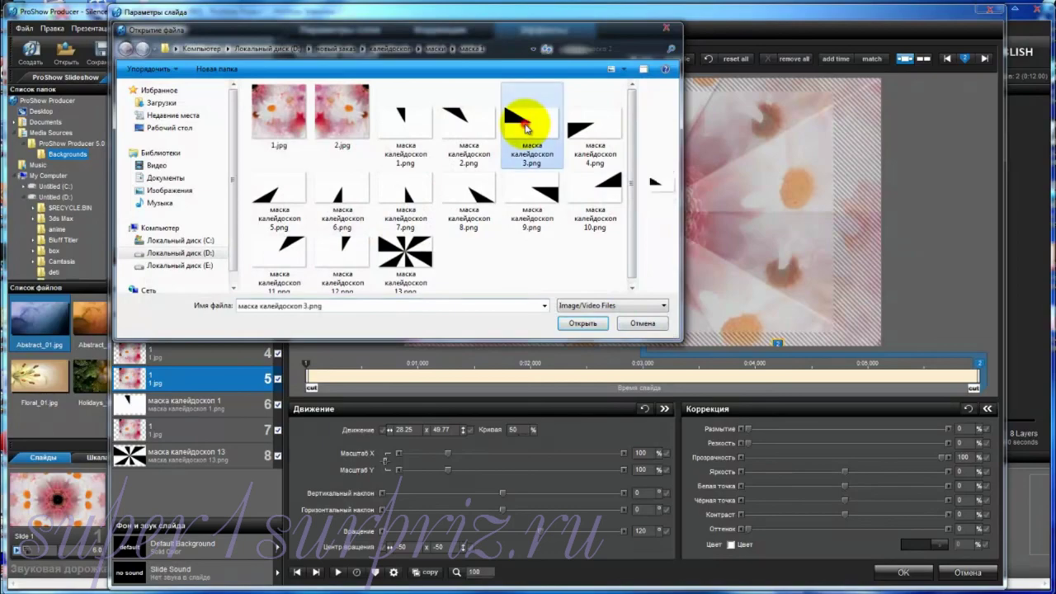
pyautogui.click(589, 324)
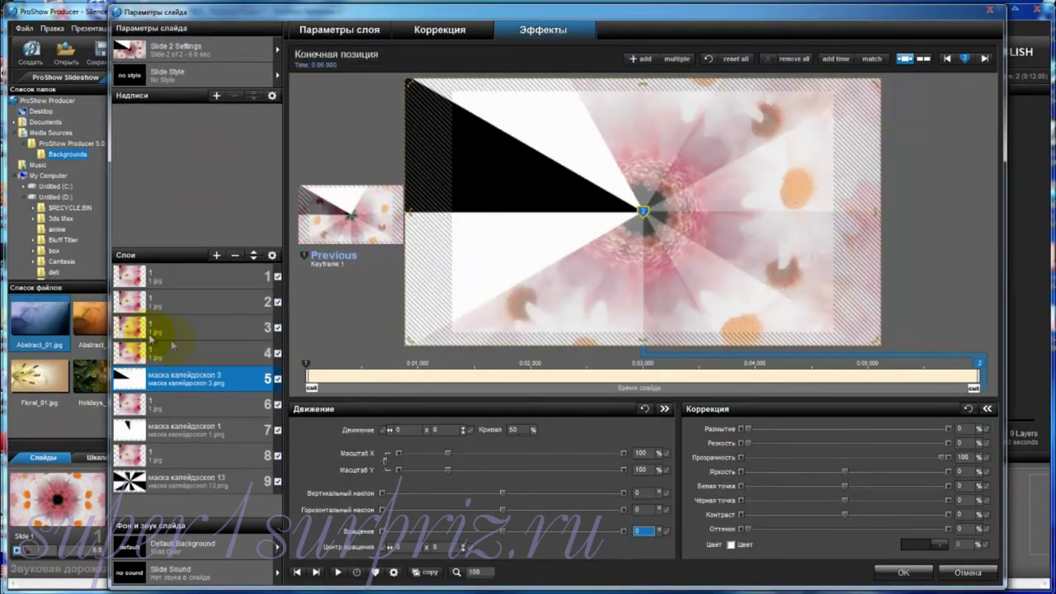
pyautogui.click(190, 354)
pyautogui.click(216, 254)
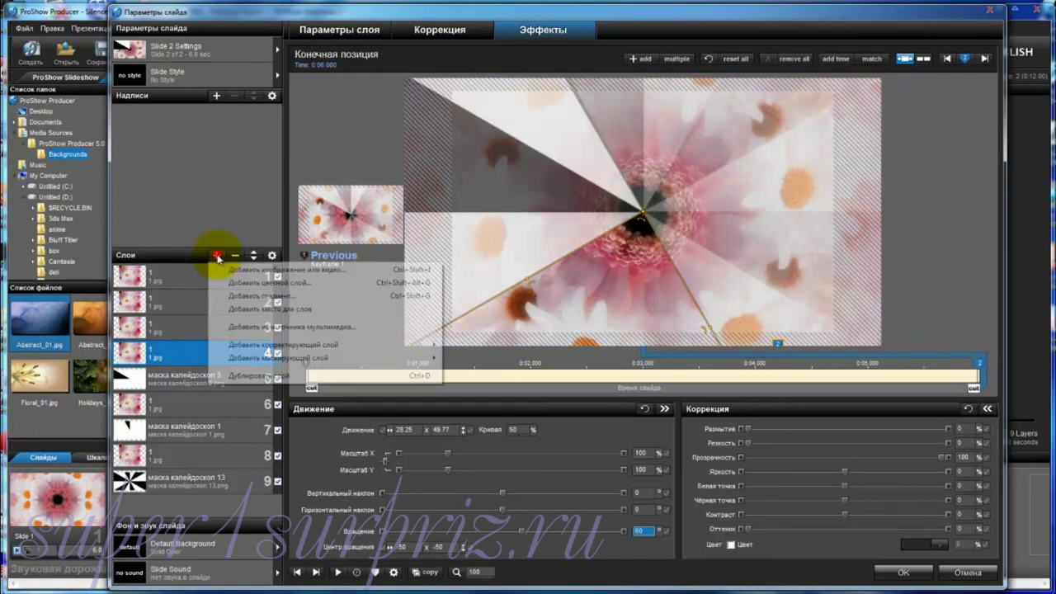
pyautogui.click(234, 270)
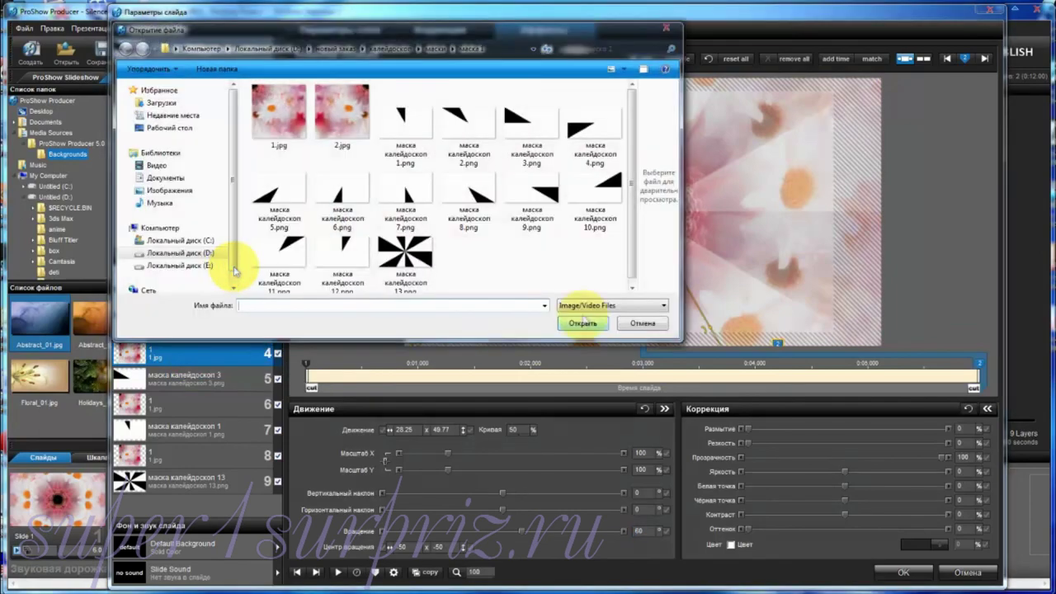
pyautogui.click(280, 196)
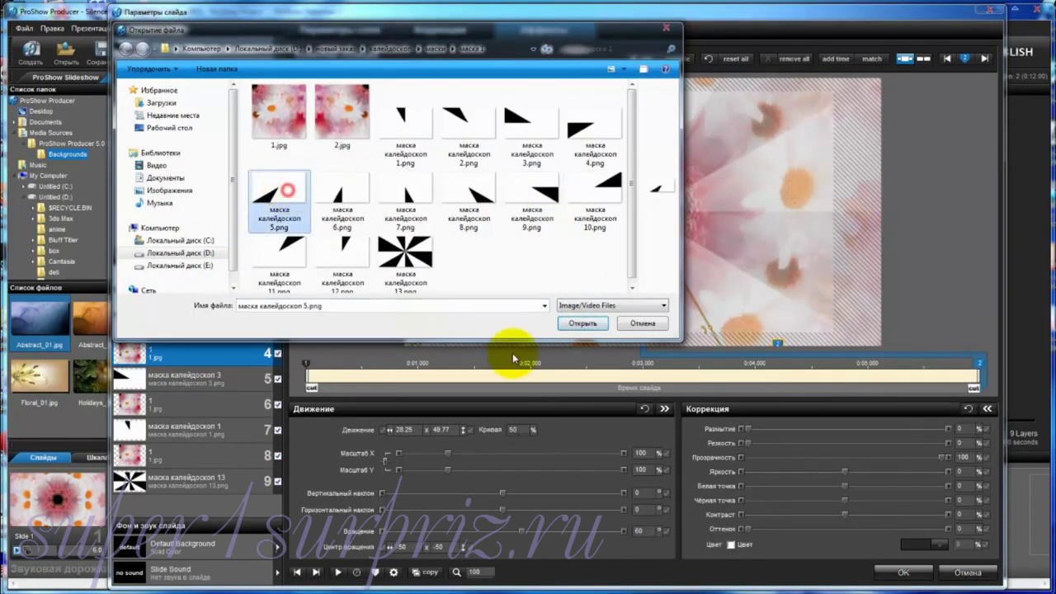
pyautogui.click(582, 323)
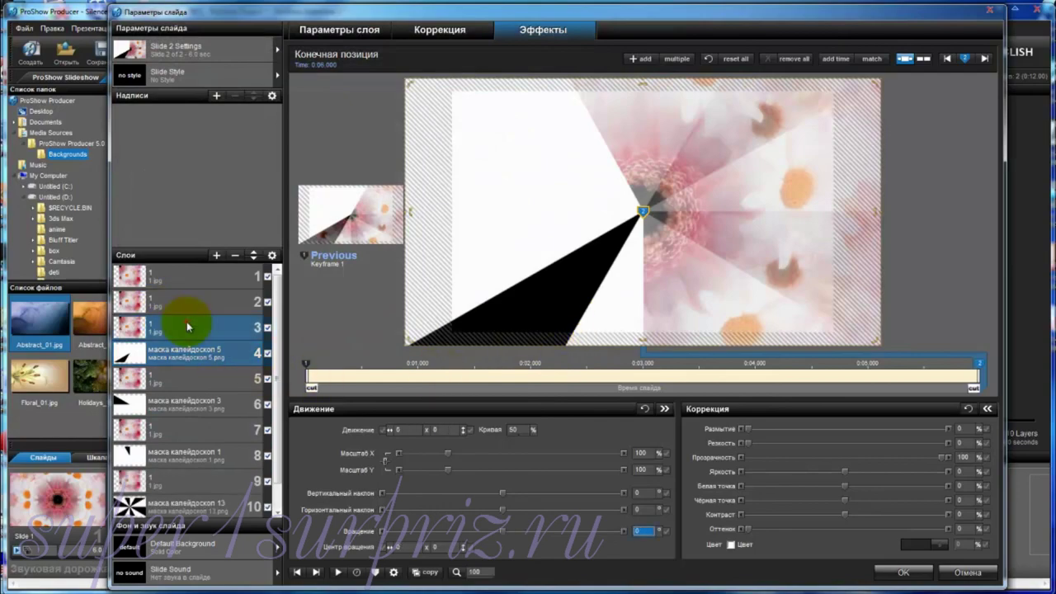
# Step: Add маска калейдоскоп 7, 9 and 11 above flower layers 3, 2 and the top one
pyautogui.click(186, 322)
pyautogui.click(216, 256)
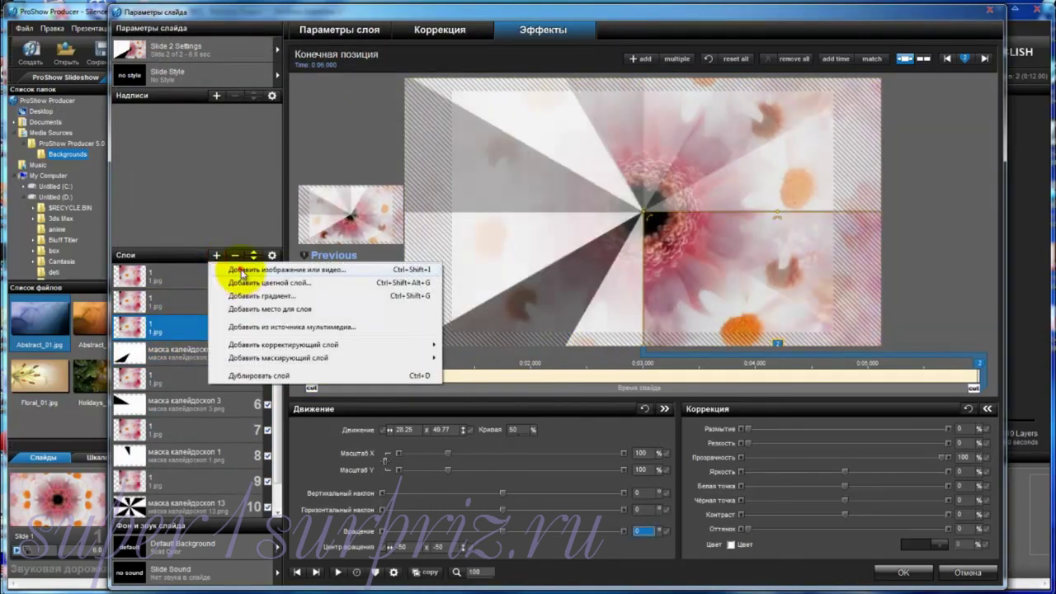
pyautogui.click(241, 271)
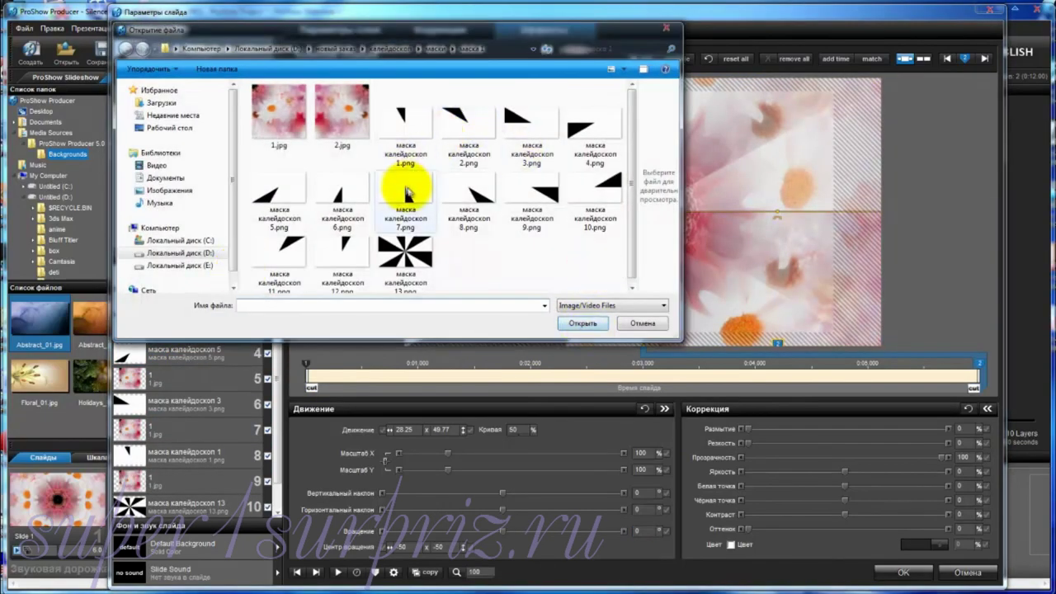
pyautogui.click(406, 192)
pyautogui.click(582, 322)
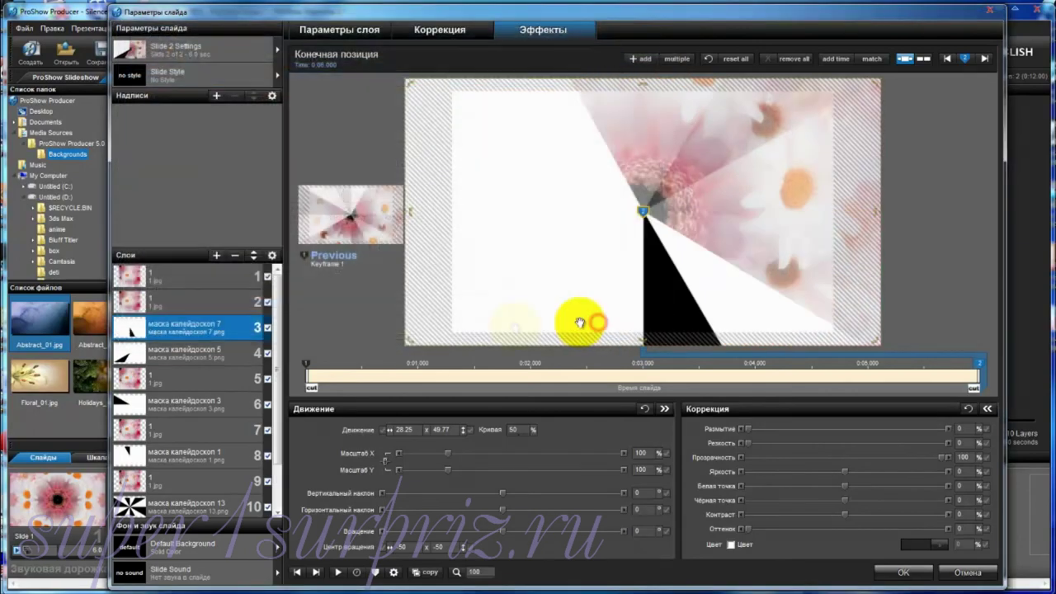
pyautogui.click(180, 302)
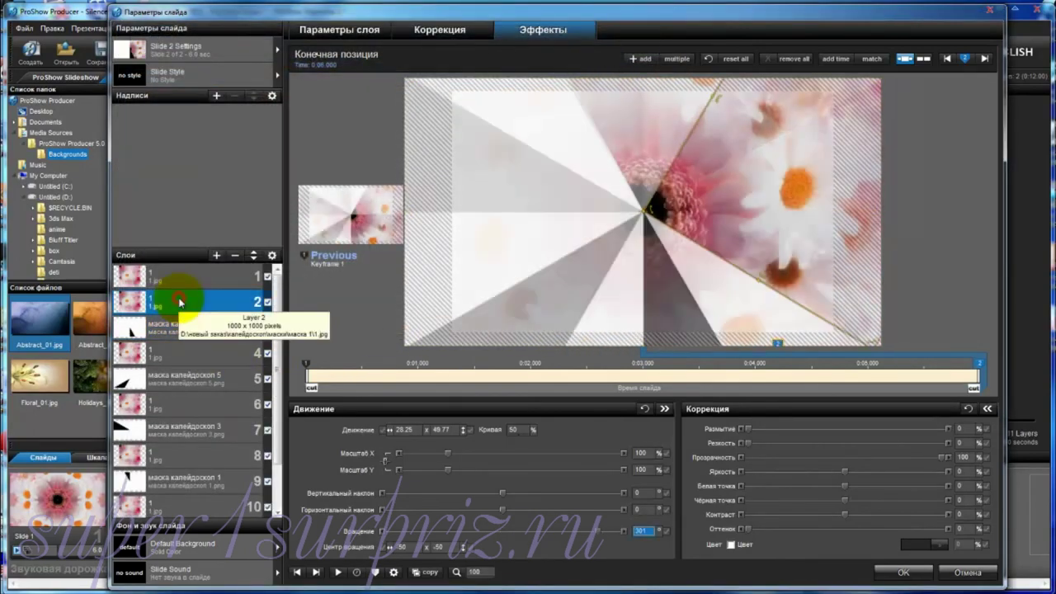
pyautogui.click(217, 256)
pyautogui.click(237, 270)
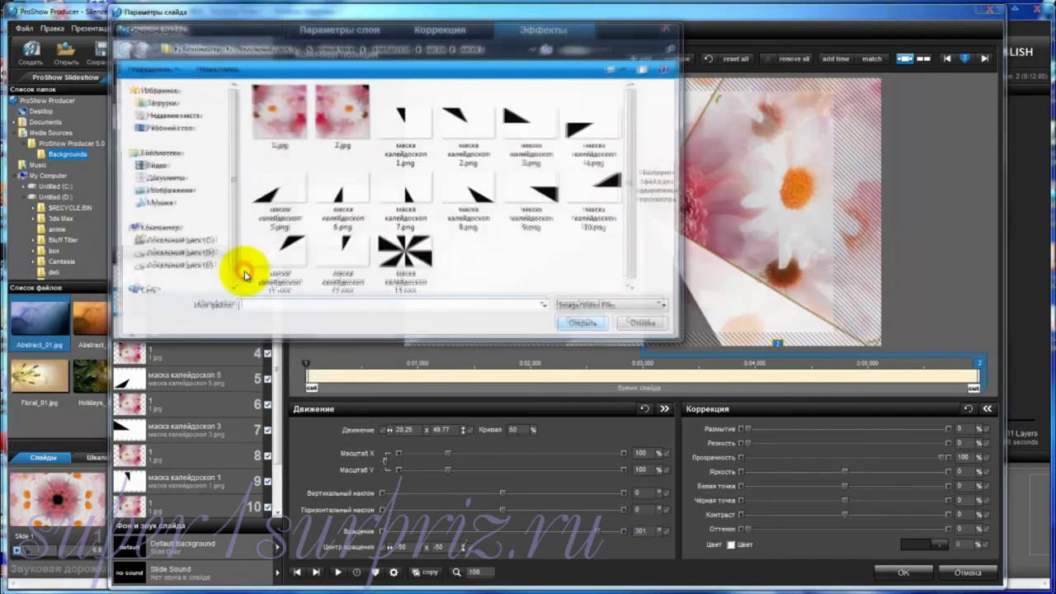
pyautogui.click(535, 194)
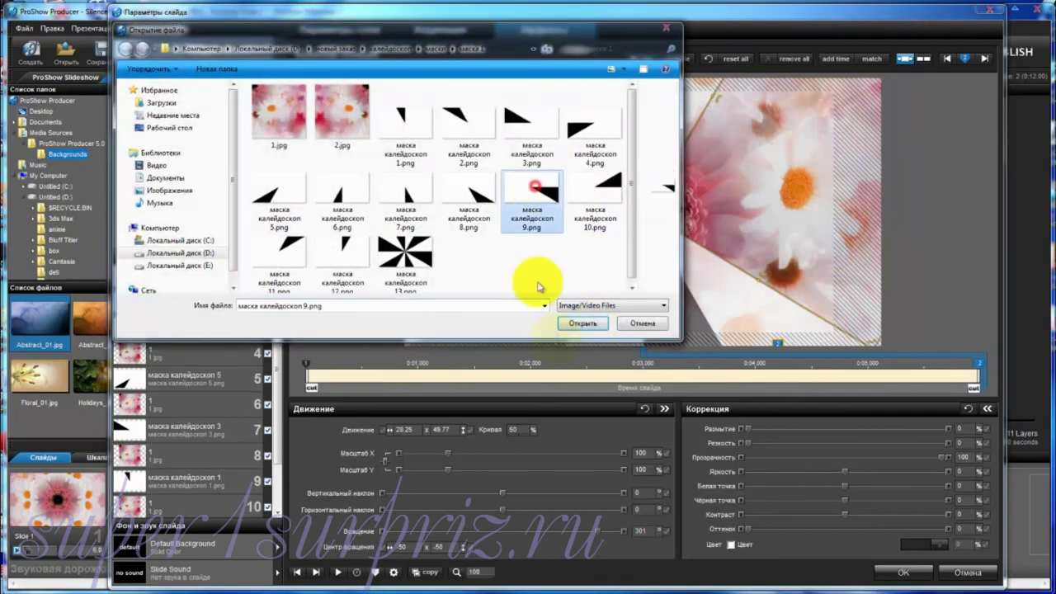
pyautogui.click(594, 322)
pyautogui.click(212, 277)
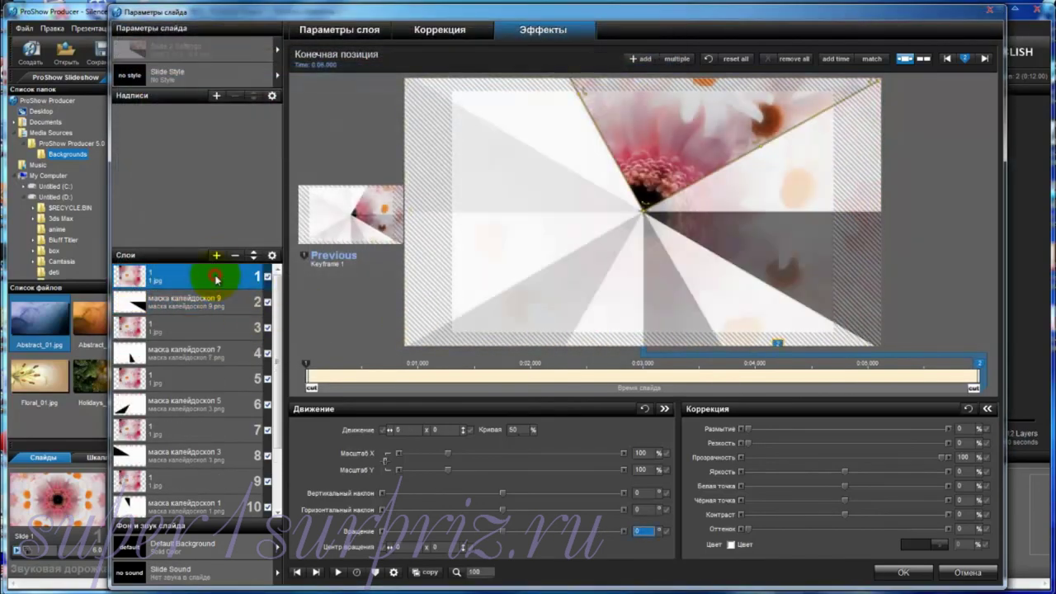
pyautogui.click(217, 256)
pyautogui.click(237, 271)
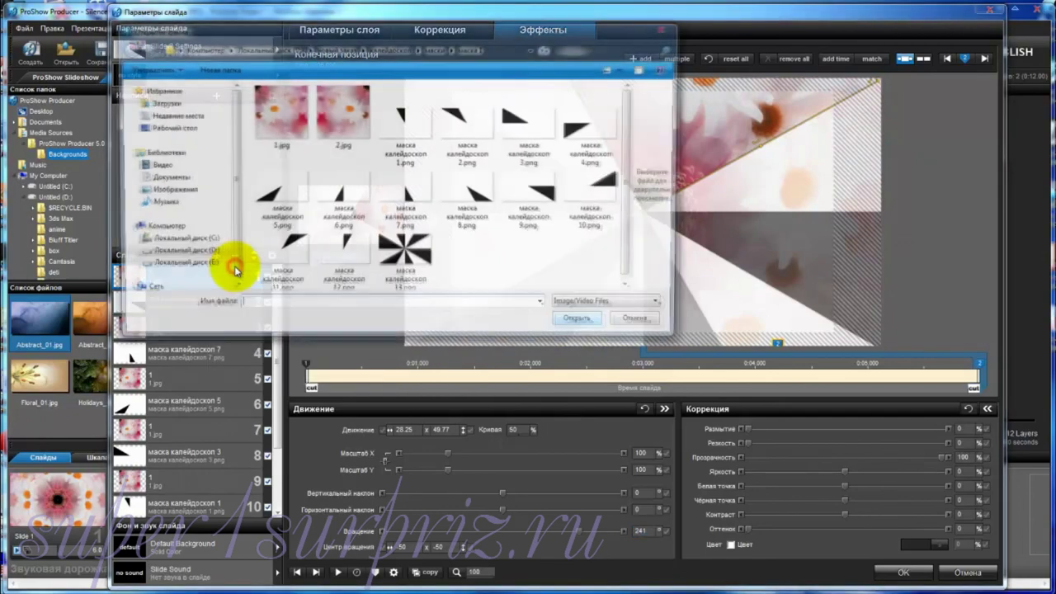
pyautogui.click(295, 250)
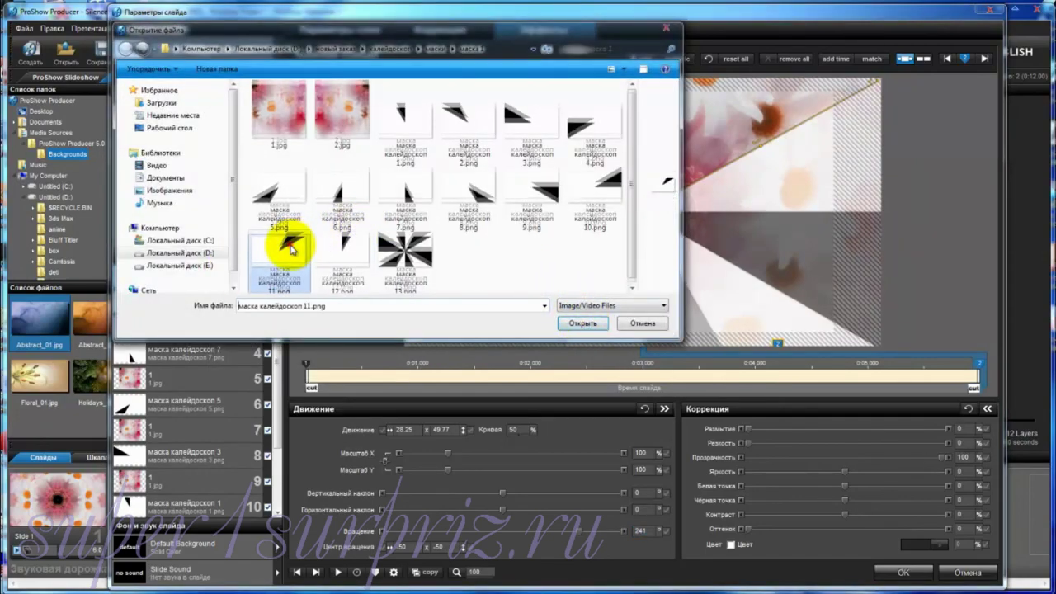
pyautogui.click(588, 322)
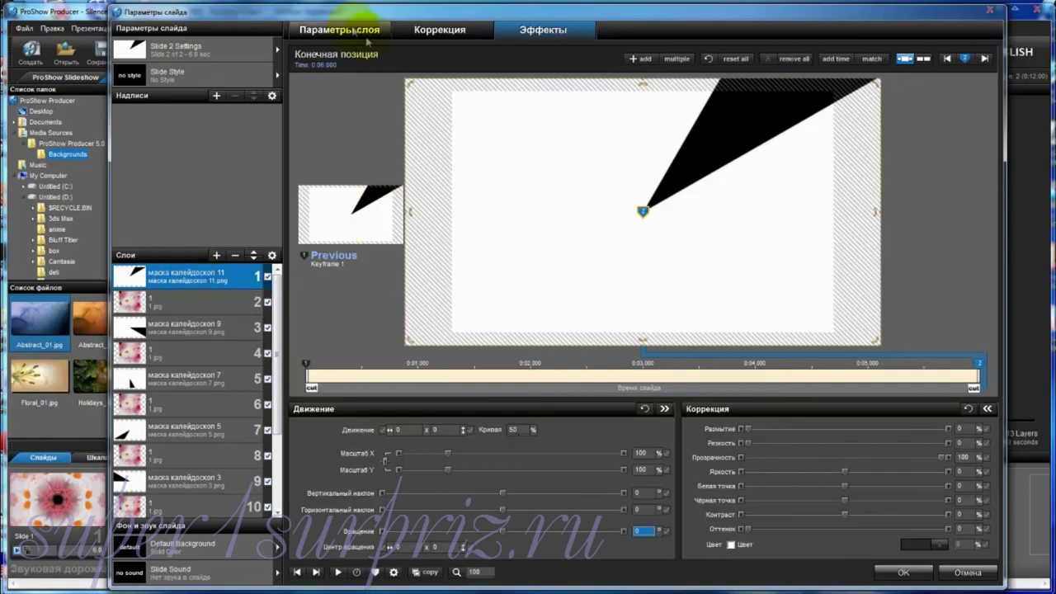
# Step: Make the маска калейдоскоп 11 layer a mask of type Прозрачная инвертированная
pyautogui.click(336, 33)
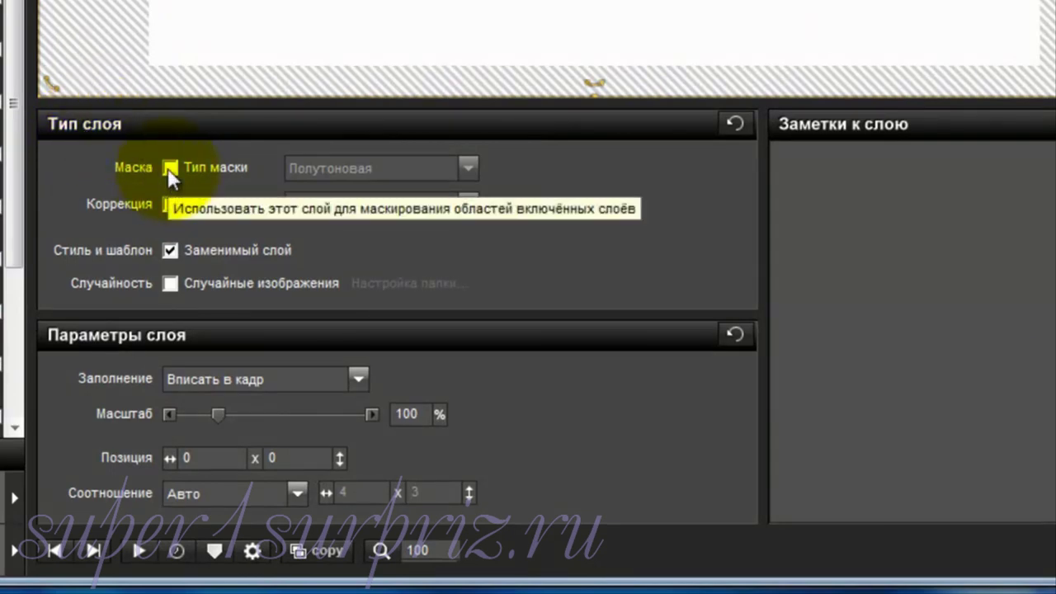
pyautogui.click(169, 168)
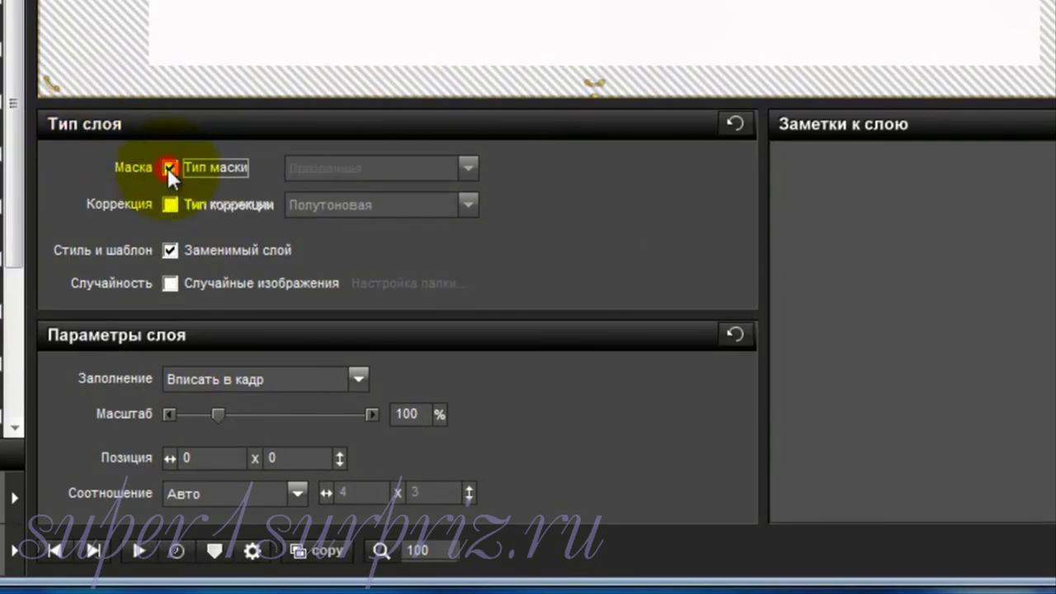
pyautogui.click(470, 165)
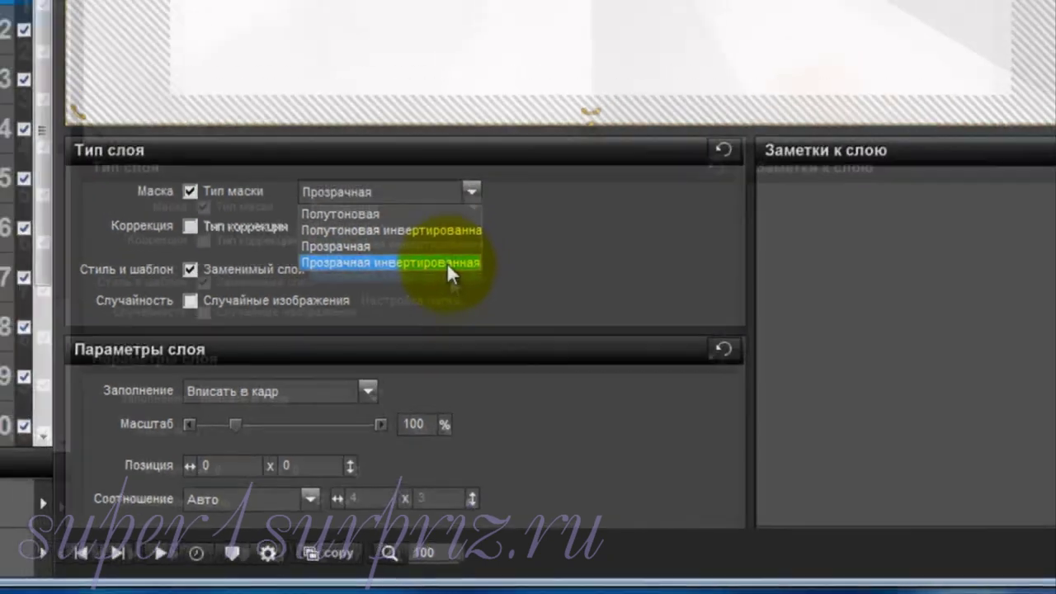
pyautogui.click(447, 244)
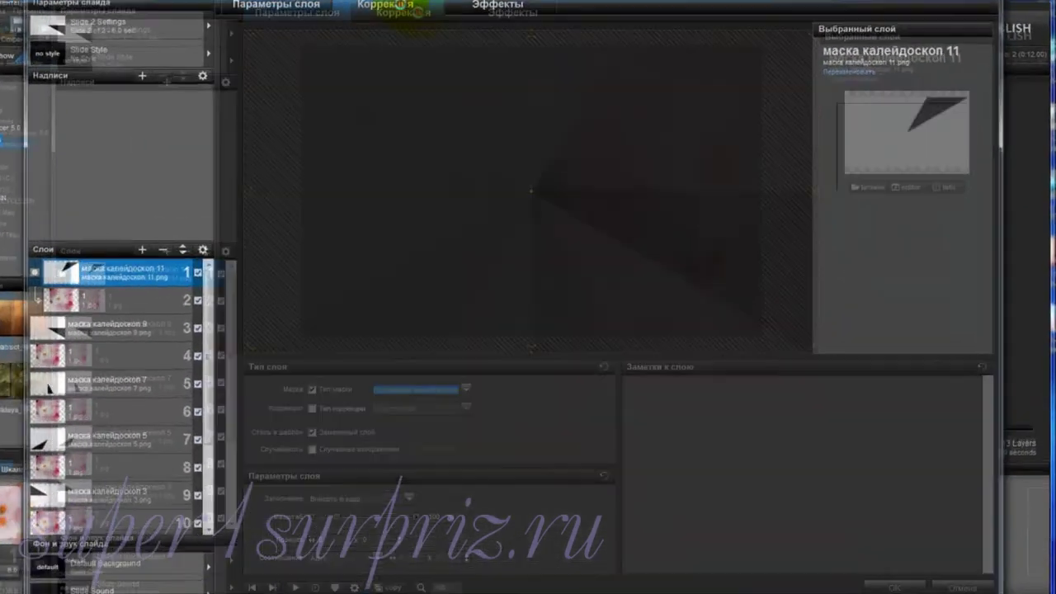
# Step: Enable Прозрачный цвет keying out black, with intensity threshold and falloff both 6
pyautogui.click(454, 31)
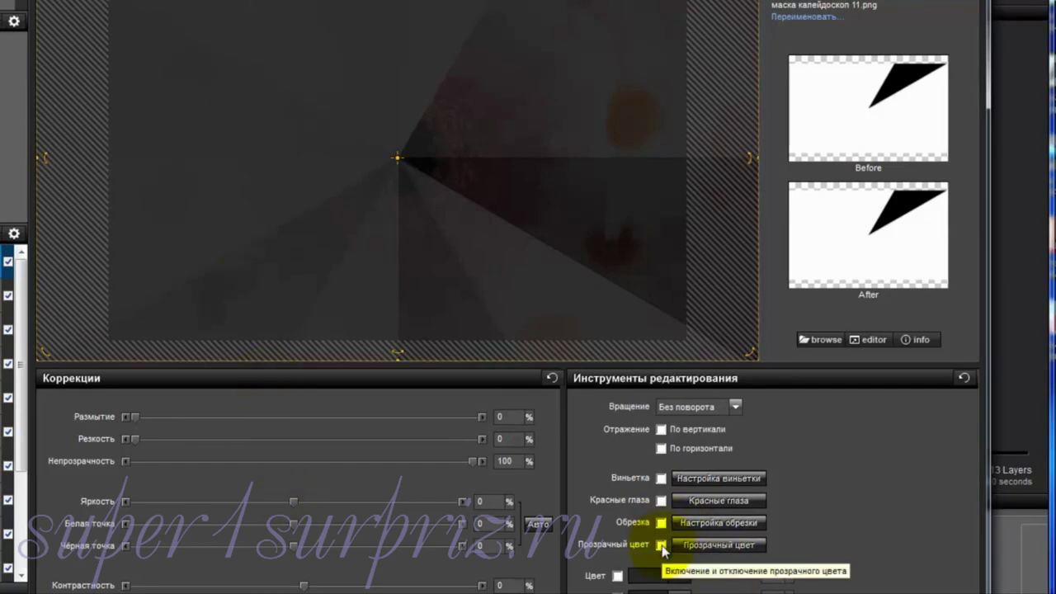
pyautogui.click(660, 545)
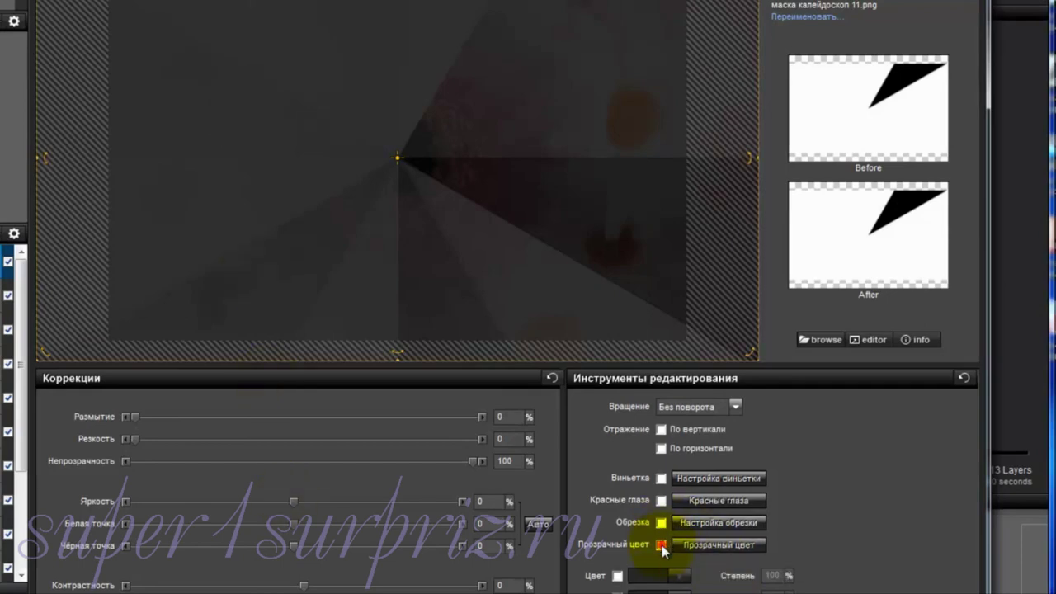
pyautogui.click(715, 544)
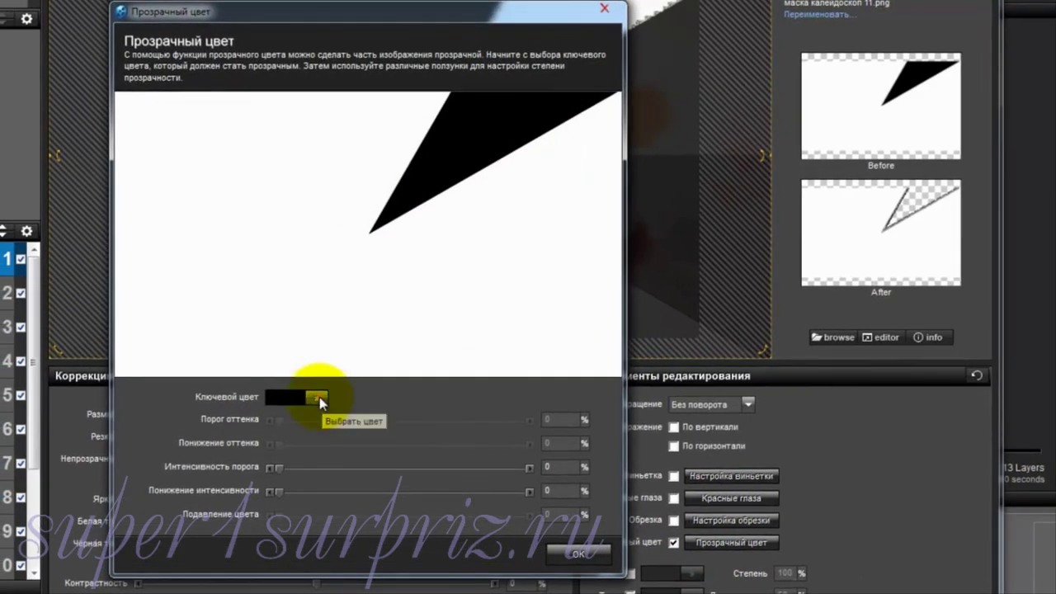
pyautogui.click(311, 399)
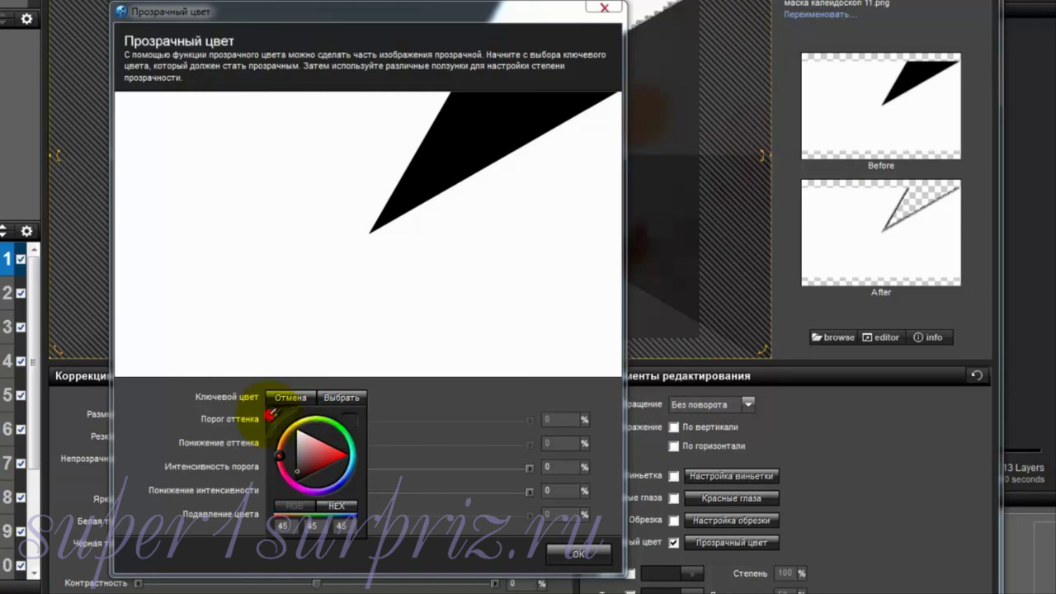
pyautogui.click(424, 128)
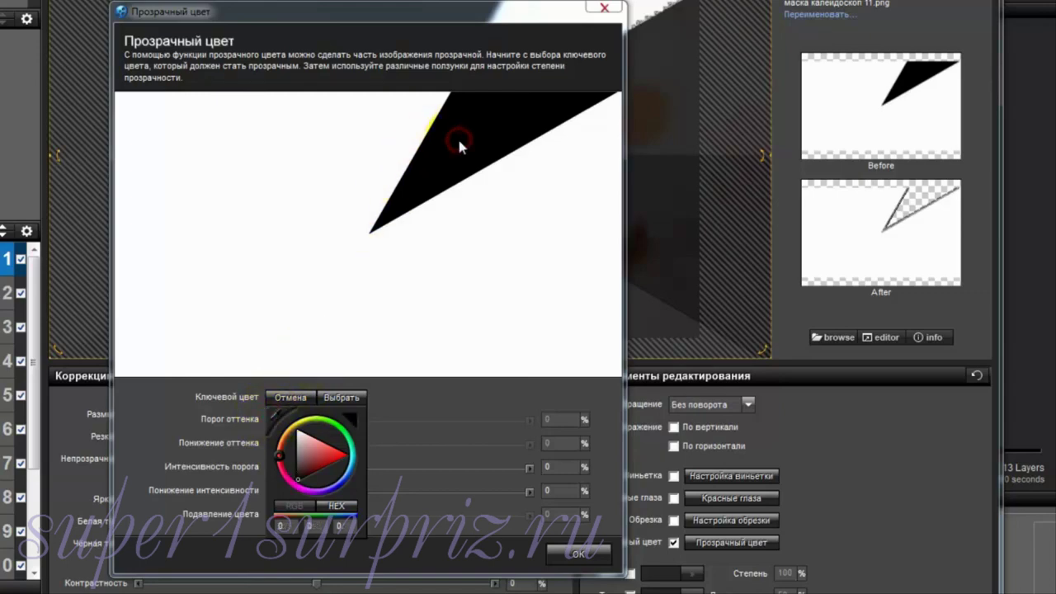
pyautogui.click(352, 397)
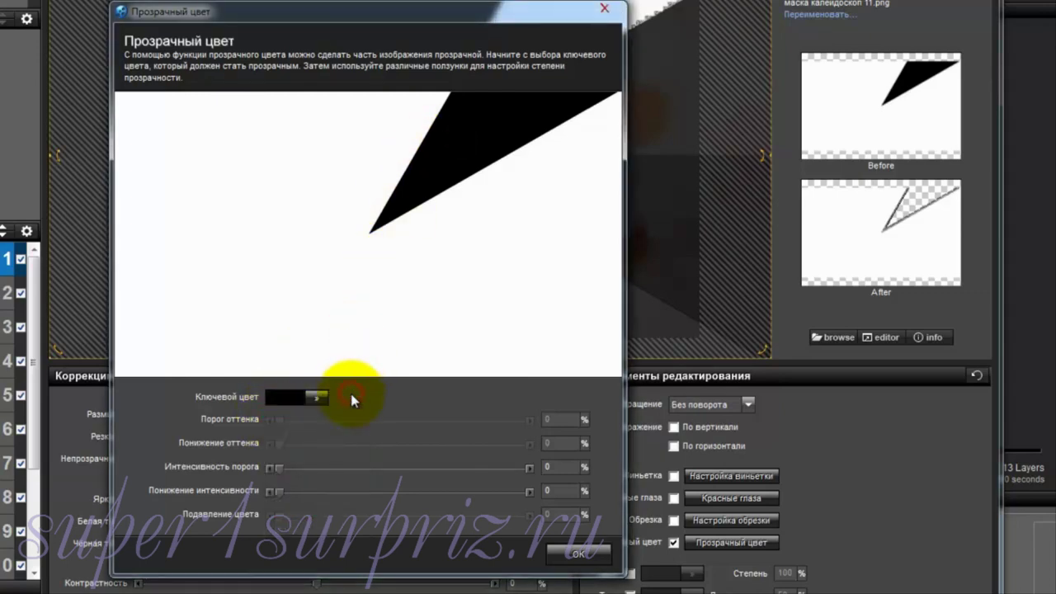
pyautogui.click(560, 465)
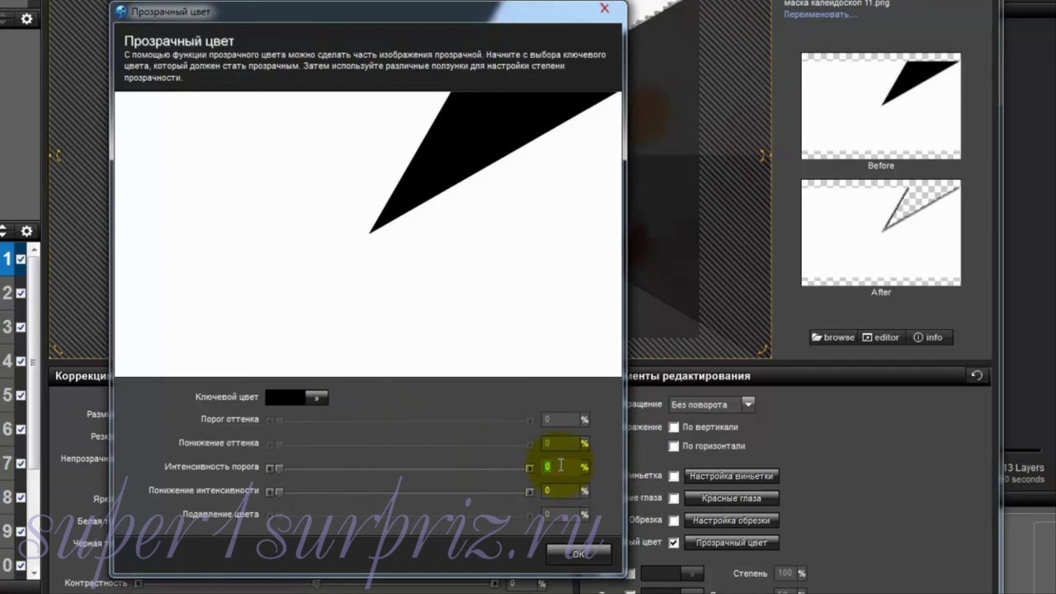
pyautogui.write('6')
pyautogui.click(556, 491)
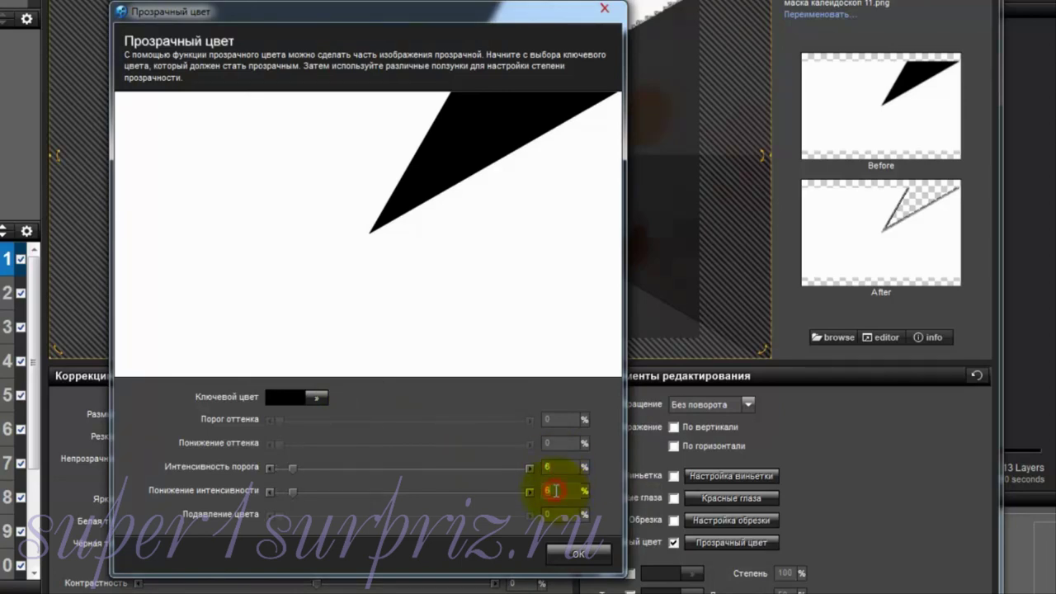
pyautogui.click(575, 558)
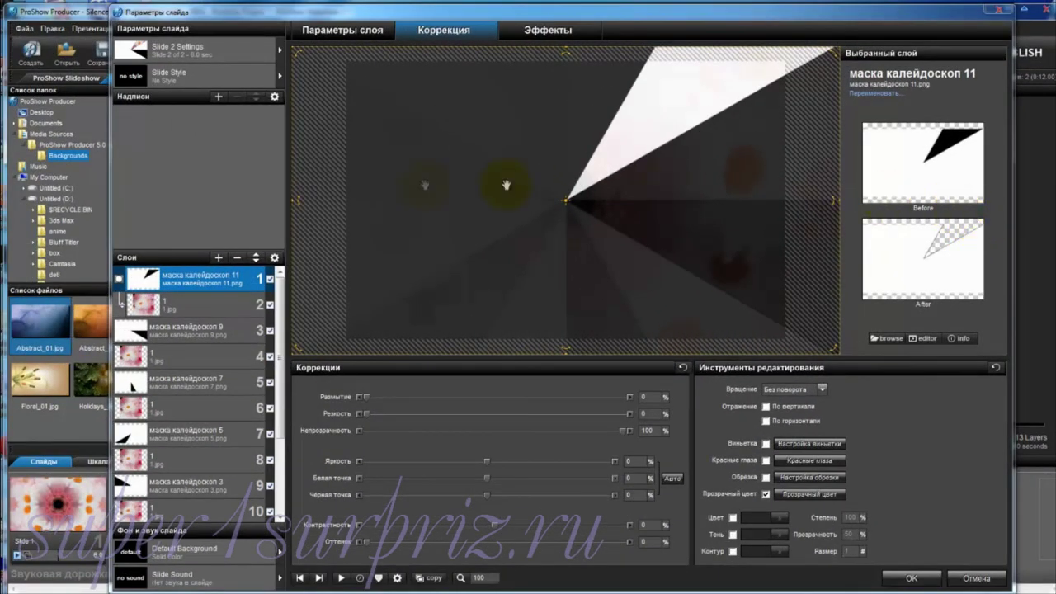
# Step: Tick Маска on the маска калейдоскоп 9 layer and set type Прозрачная инвертированная
pyautogui.click(173, 334)
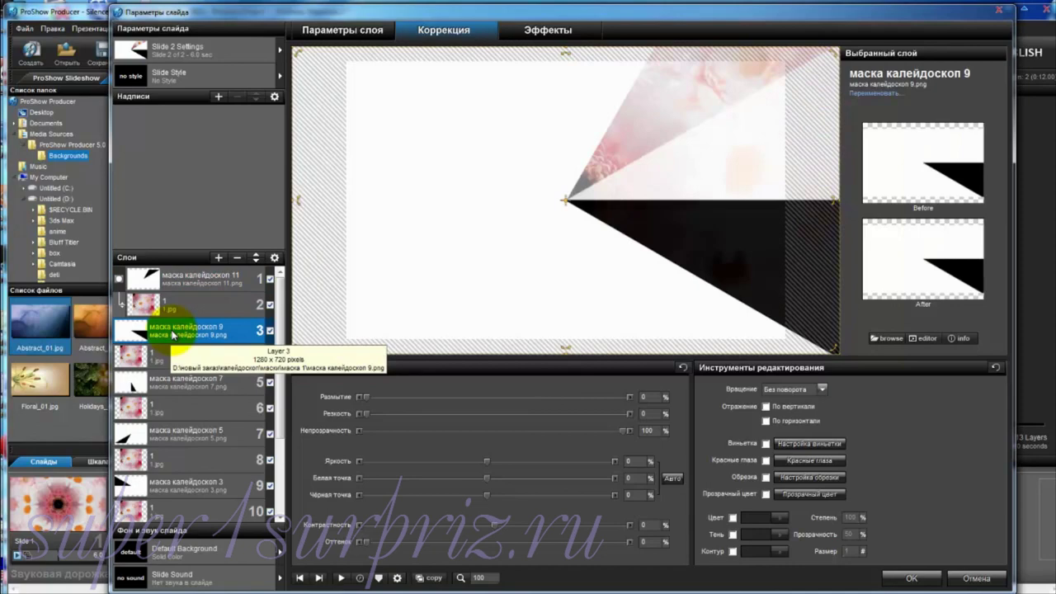
pyautogui.click(338, 33)
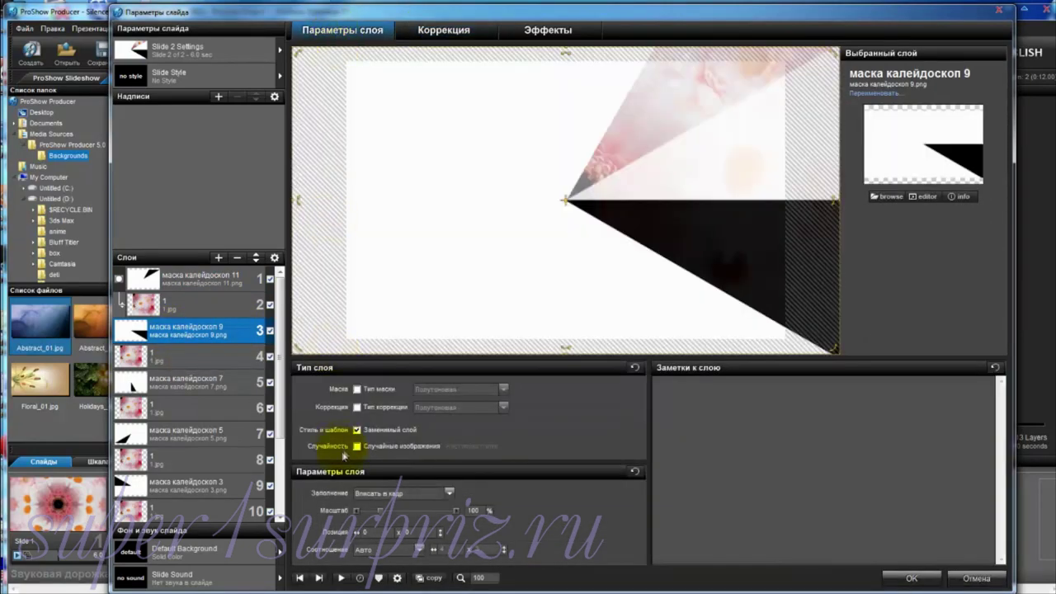
pyautogui.click(357, 390)
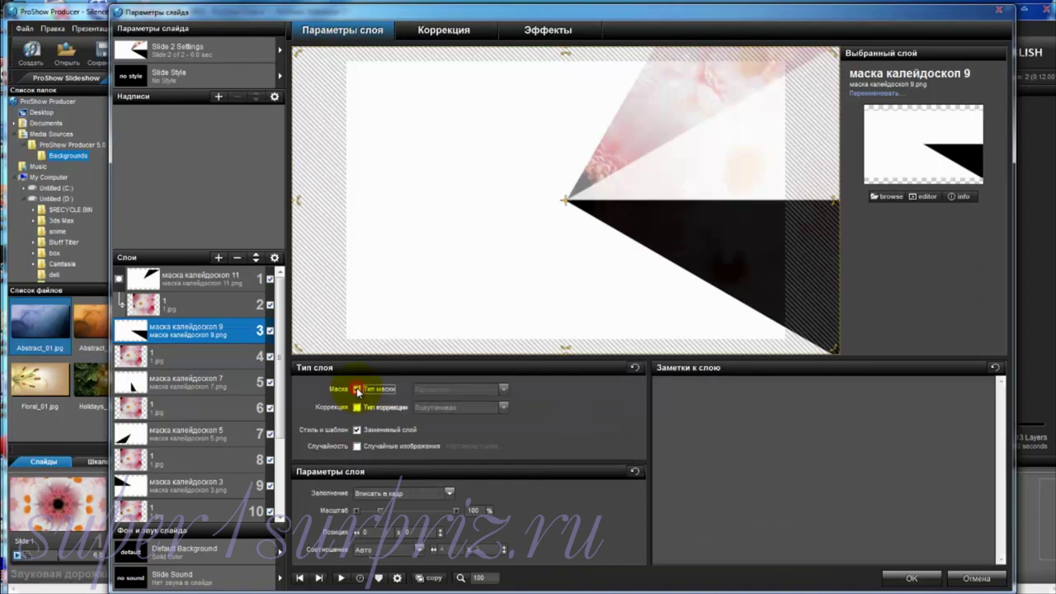
pyautogui.click(503, 388)
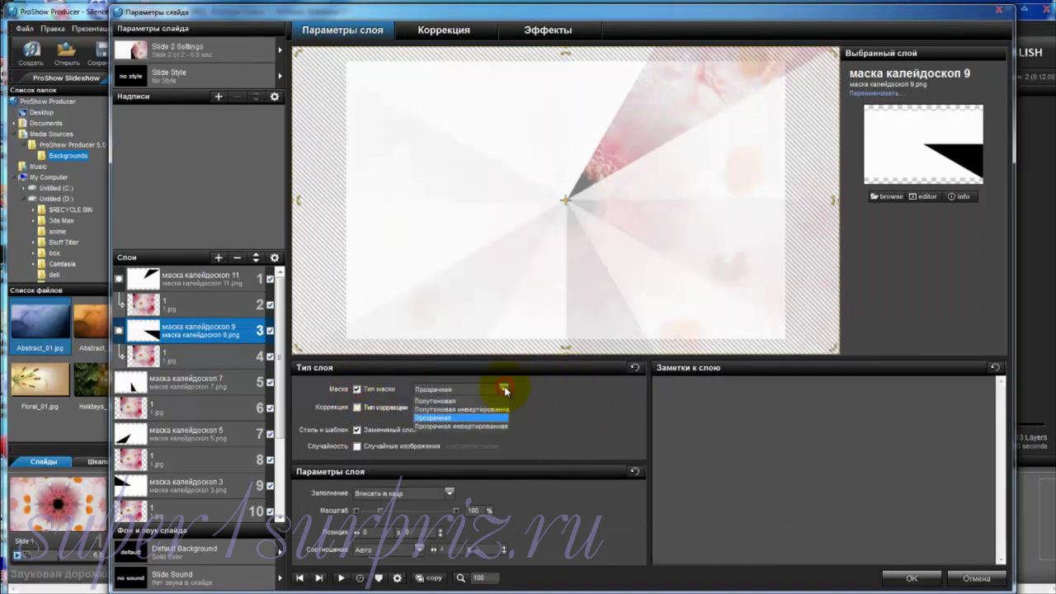
pyautogui.click(490, 426)
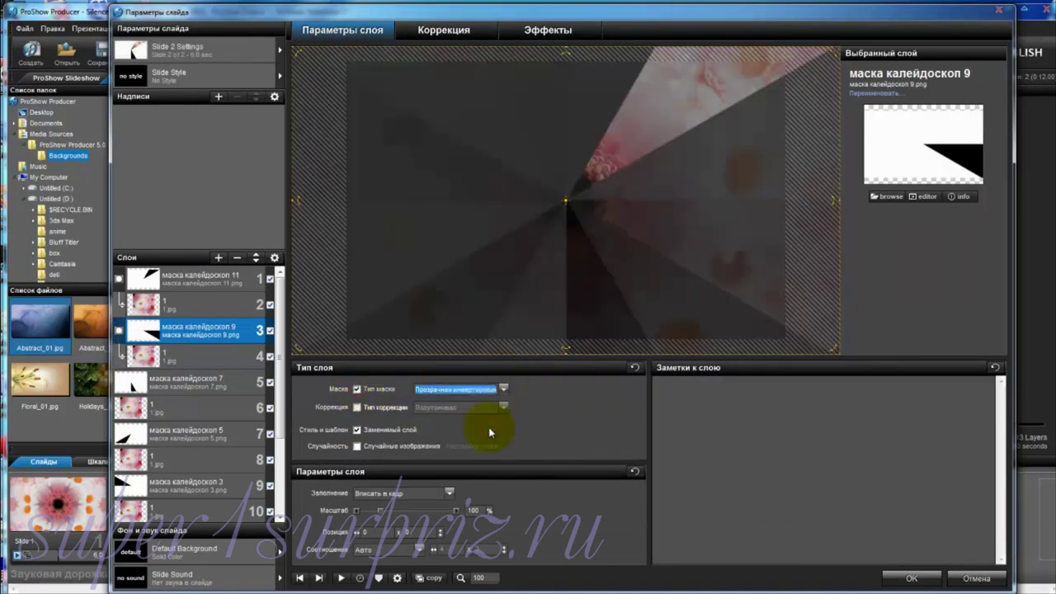
# Step: Enable Прозрачный цвет on маска калейдоскоп 9, sampling black as key colour with intensity 6
pyautogui.click(445, 31)
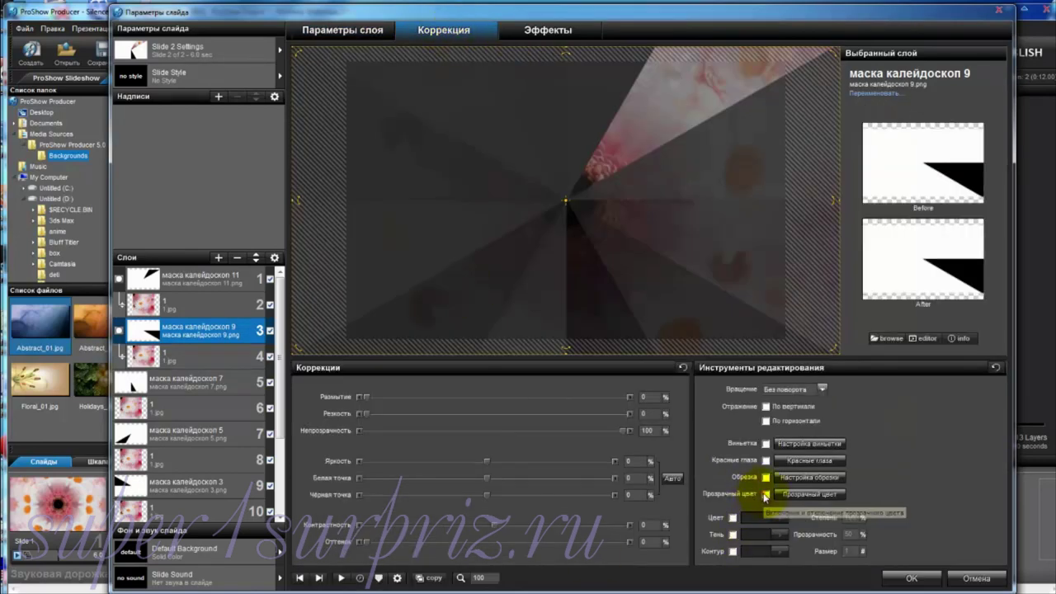
pyautogui.click(765, 494)
pyautogui.click(811, 494)
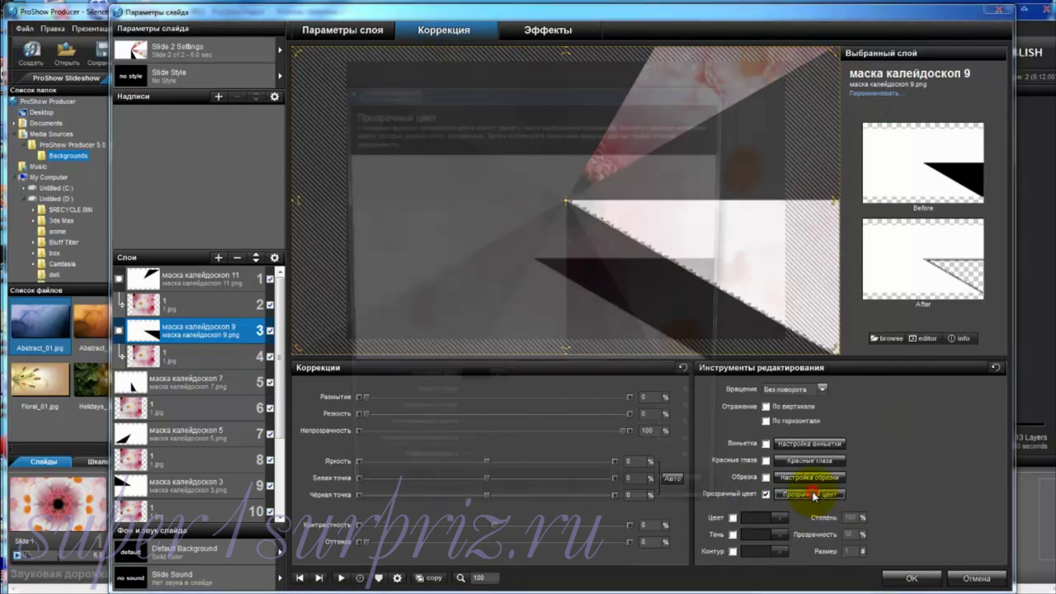
pyautogui.click(495, 383)
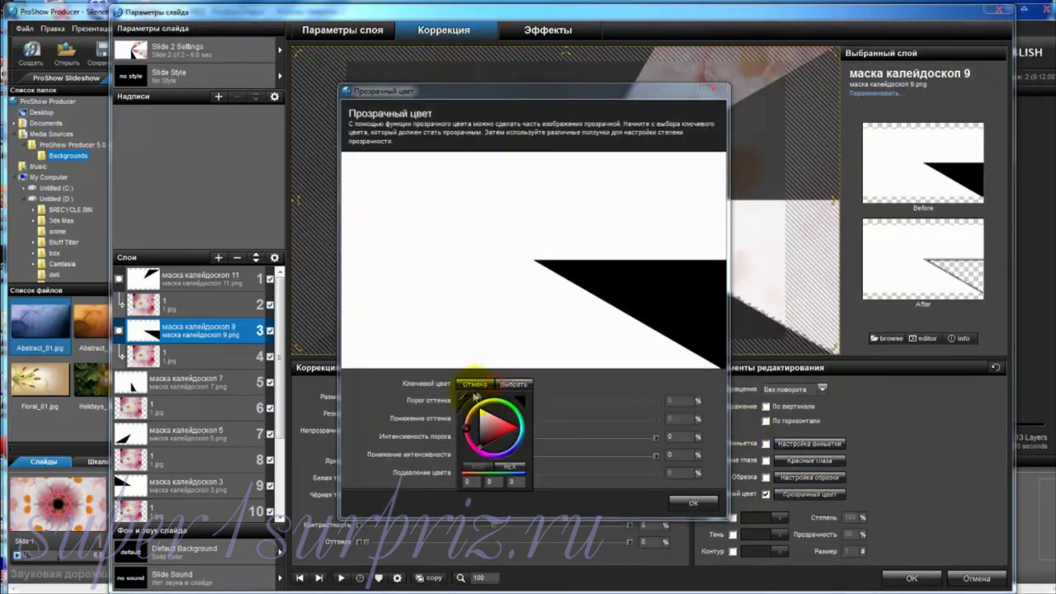
pyautogui.click(649, 288)
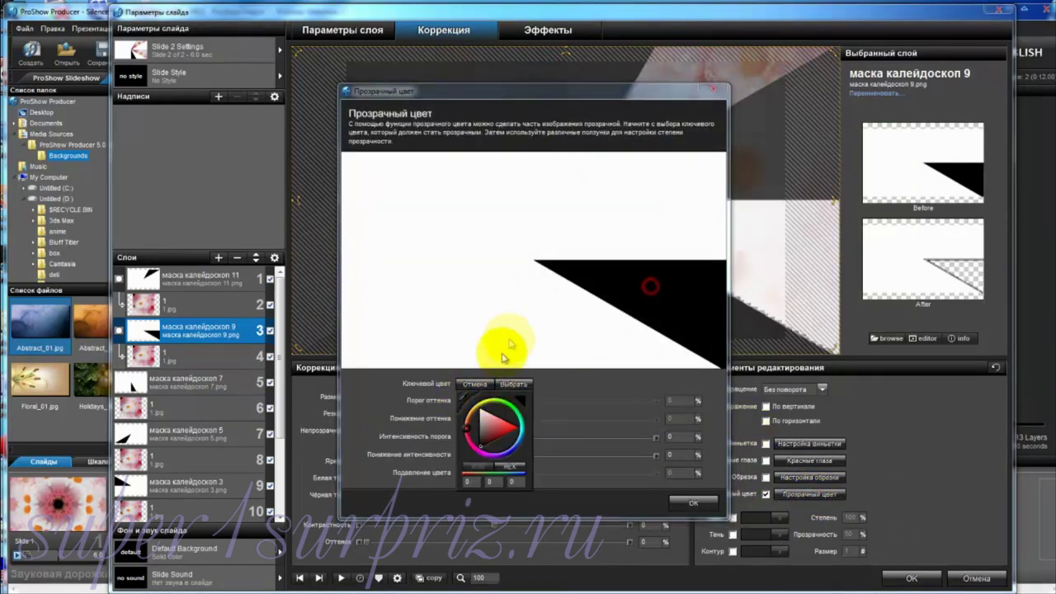
pyautogui.click(513, 385)
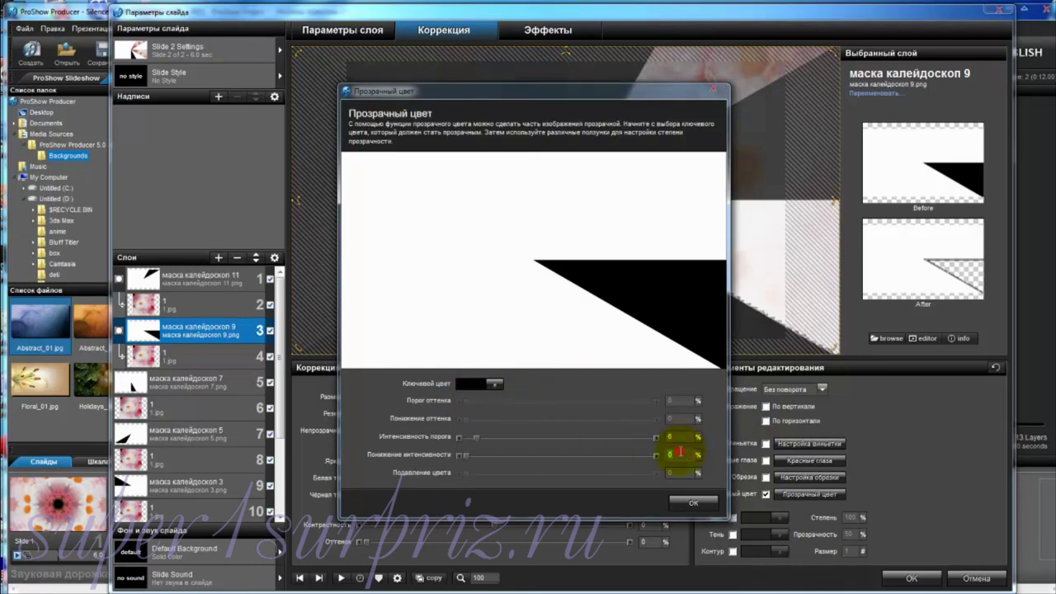
pyautogui.click(685, 507)
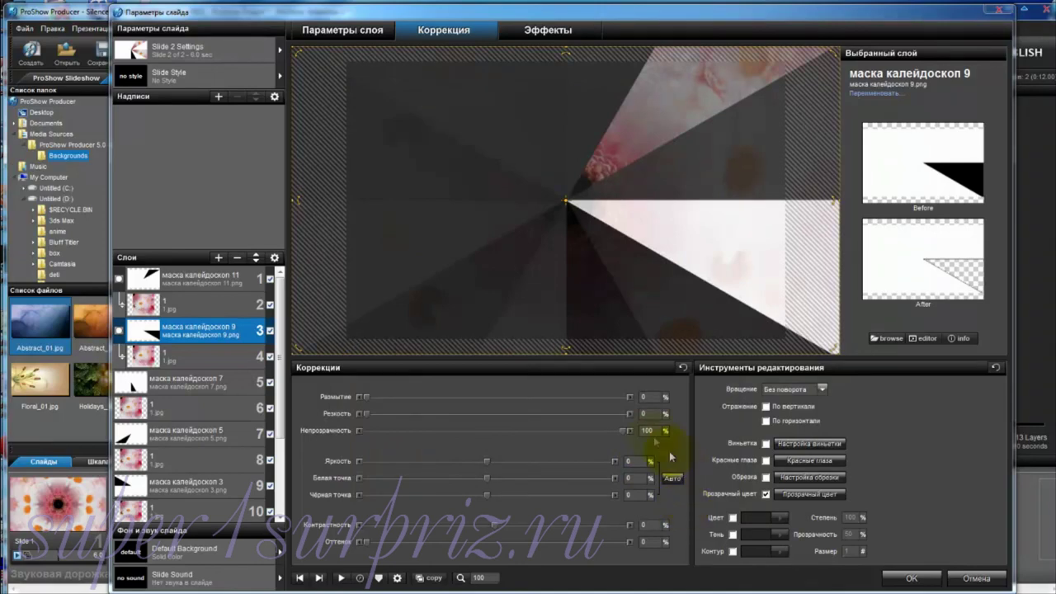
# Step: Make маска калейдоскоп 7 an inverted transparent mask with black keyed out as transparent
pyautogui.click(170, 385)
pyautogui.click(338, 30)
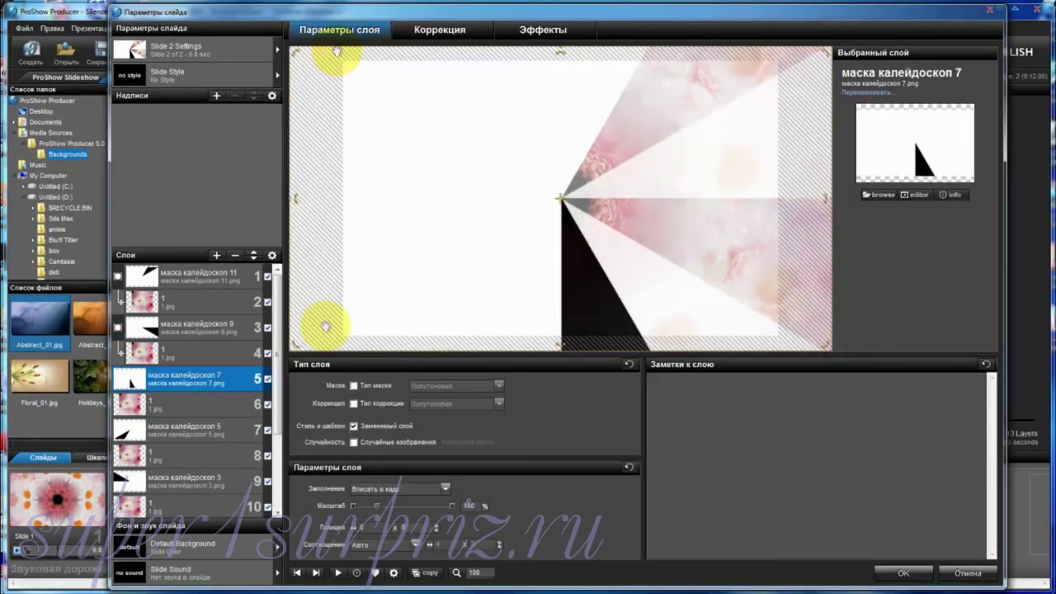
pyautogui.click(454, 385)
pyautogui.click(462, 417)
pyautogui.click(472, 30)
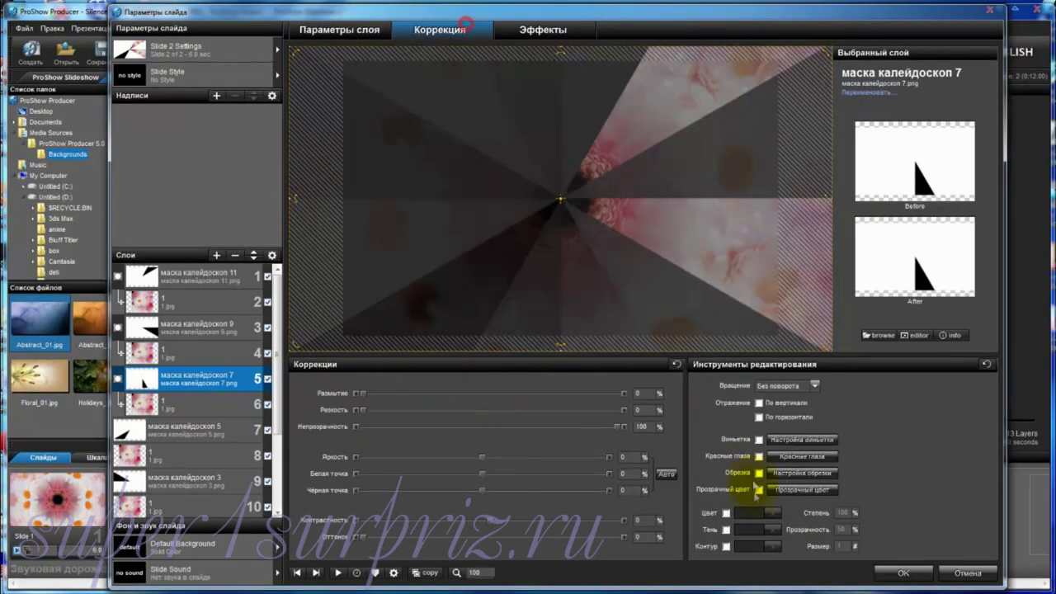
pyautogui.click(758, 489)
pyautogui.click(802, 489)
pyautogui.click(489, 380)
pyautogui.click(547, 335)
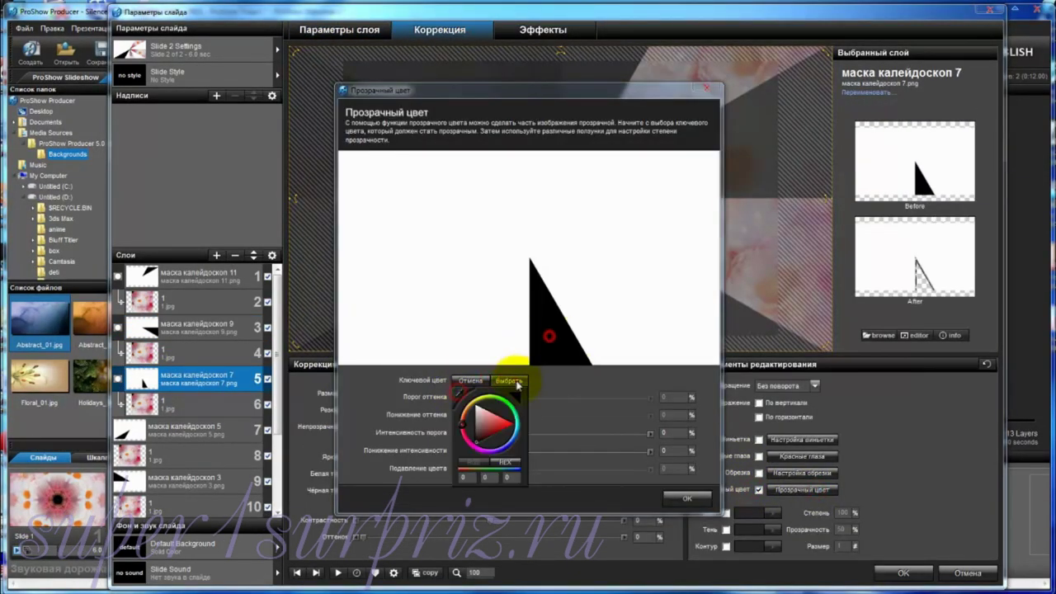
pyautogui.click(511, 379)
pyautogui.click(686, 498)
# Step: Make маска калейдоскоп 5 an inverted transparent mask with transparent colour enabled
pyautogui.click(177, 429)
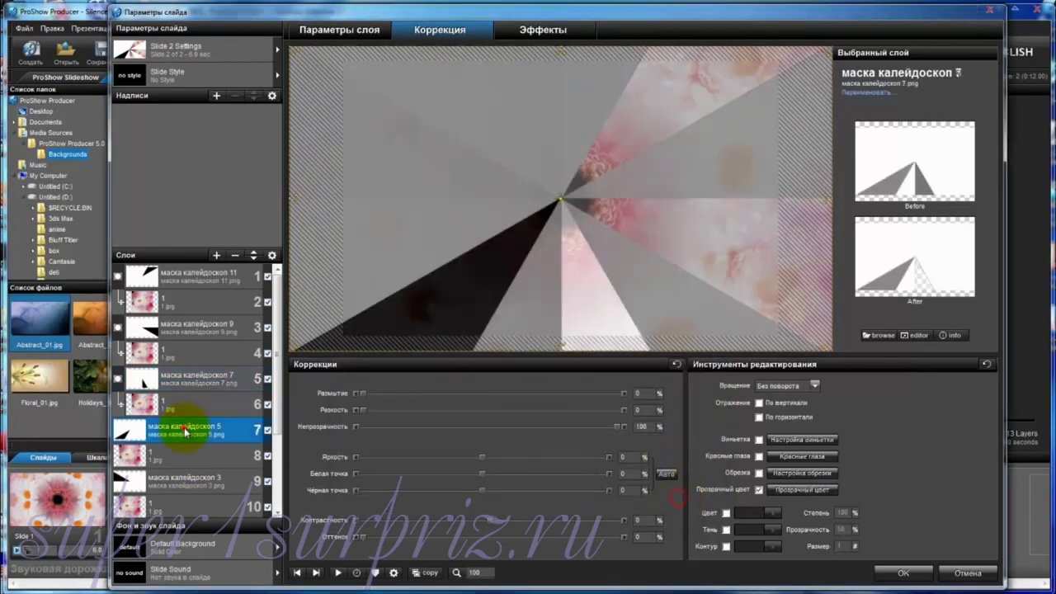
pyautogui.click(363, 29)
pyautogui.click(353, 385)
pyautogui.click(455, 385)
pyautogui.click(478, 417)
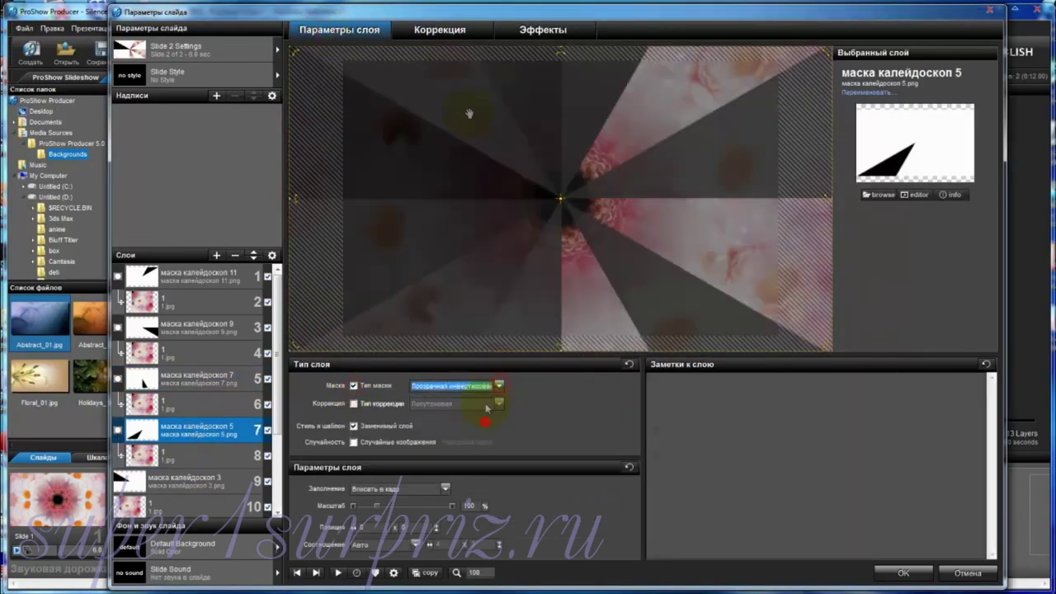
pyautogui.click(440, 30)
pyautogui.click(790, 489)
pyautogui.click(490, 380)
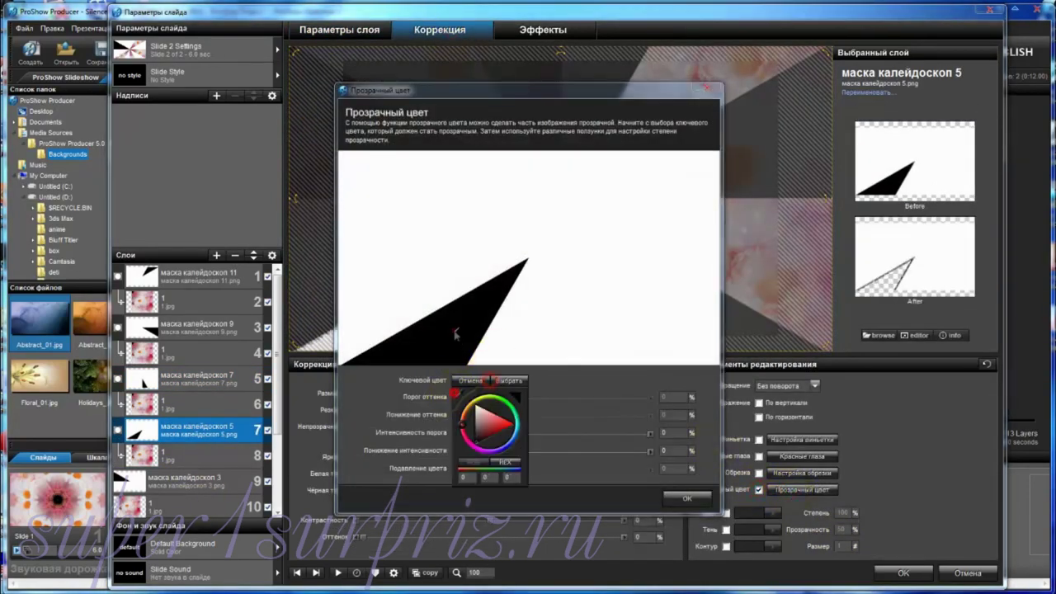
pyautogui.click(490, 381)
pyautogui.click(687, 498)
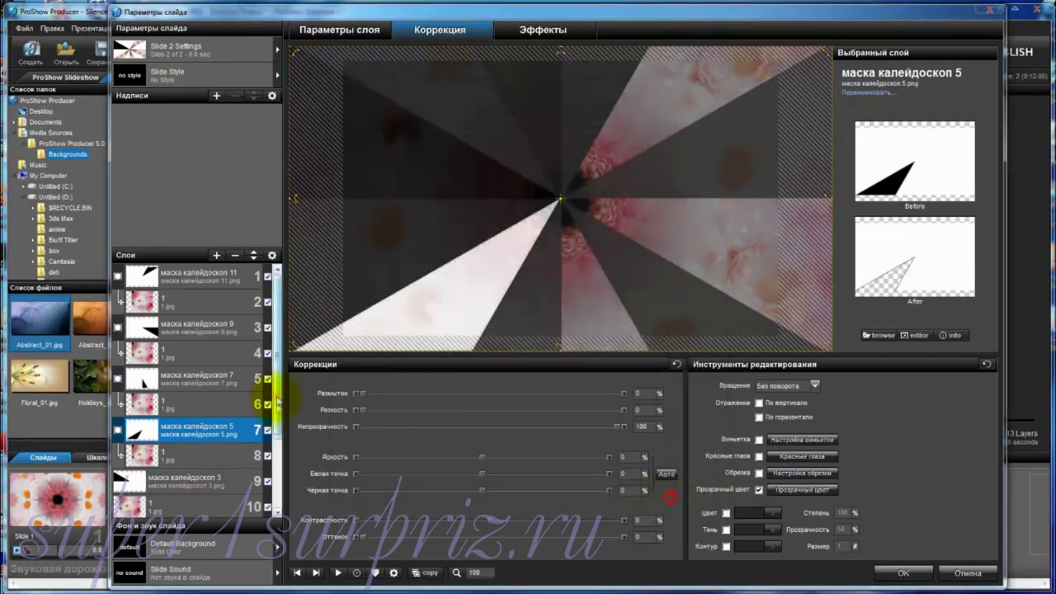
# Step: Make маска калейдоскоп 3 an inverted transparent mask, keying out black as transparent colour
pyautogui.scroll(-3, 264, 389)
pyautogui.click(202, 401)
pyautogui.click(339, 30)
pyautogui.click(353, 386)
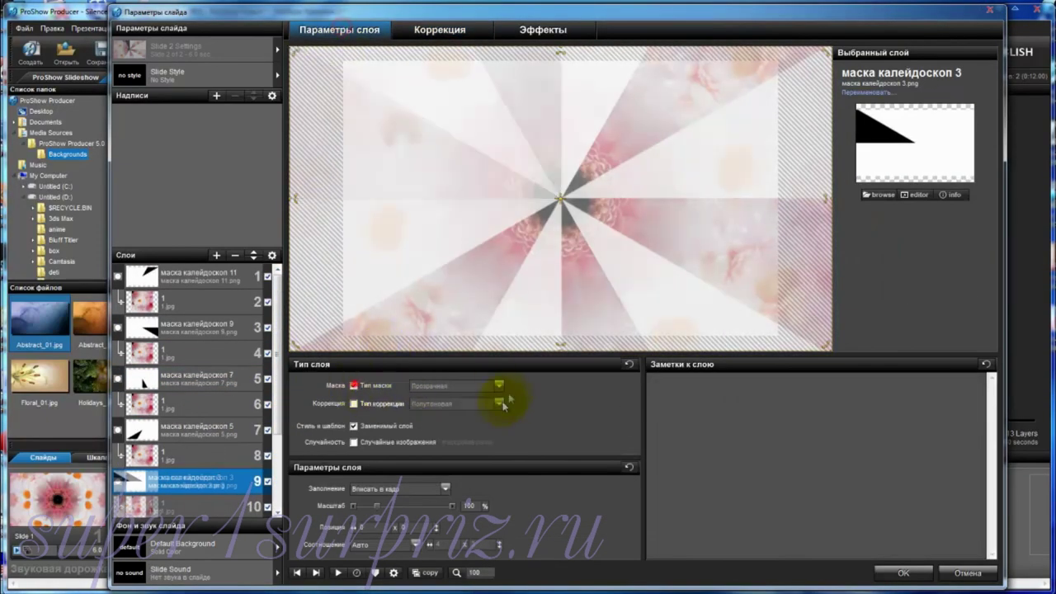
pyautogui.click(455, 385)
pyautogui.click(485, 423)
pyautogui.click(445, 30)
pyautogui.click(791, 490)
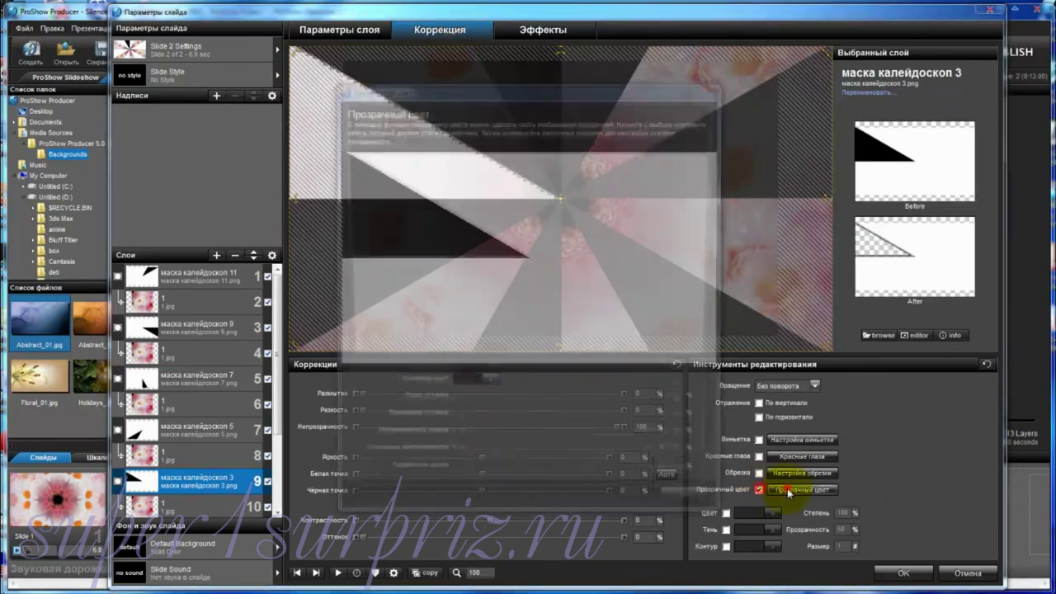
pyautogui.click(489, 380)
pyautogui.click(507, 380)
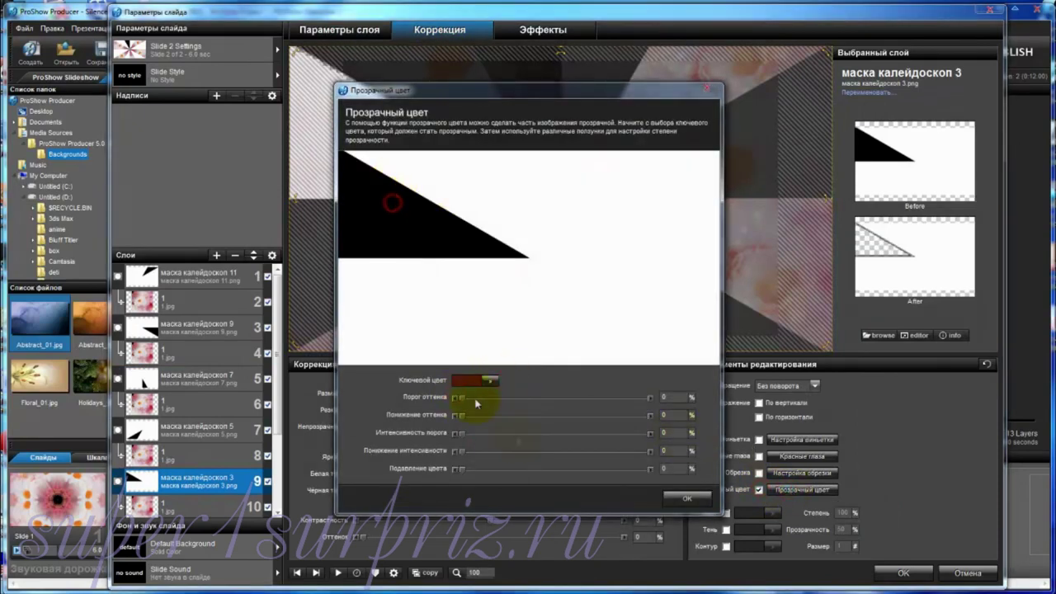
pyautogui.click(490, 380)
pyautogui.click(433, 235)
pyautogui.click(499, 378)
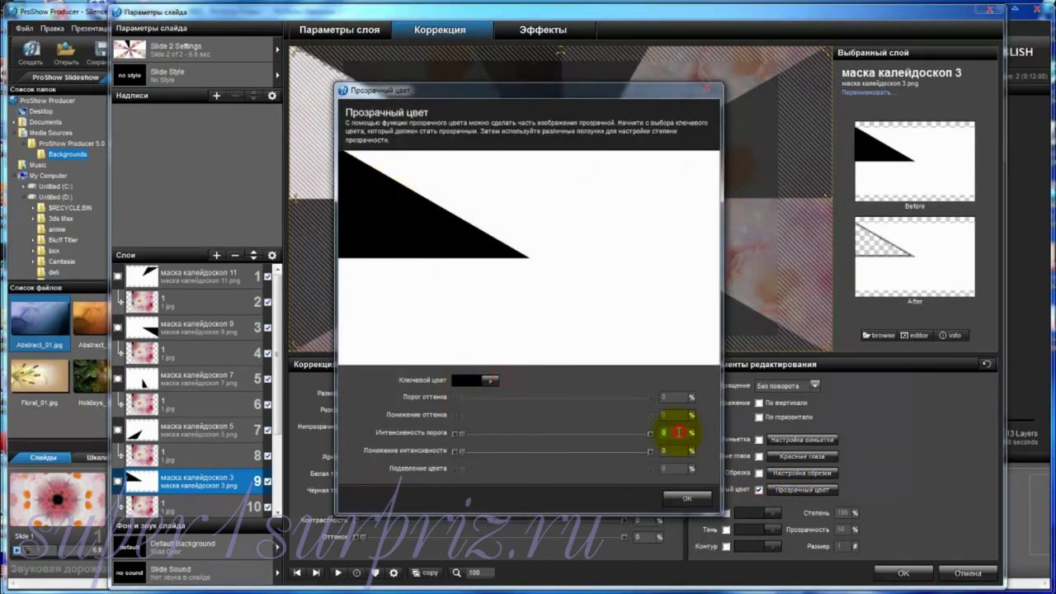
pyautogui.click(685, 498)
# Step: Make маска калейдоскоп 1 a mask and key out its black triangle as transparent
pyautogui.scroll(-2, 198, 371)
pyautogui.click(247, 377)
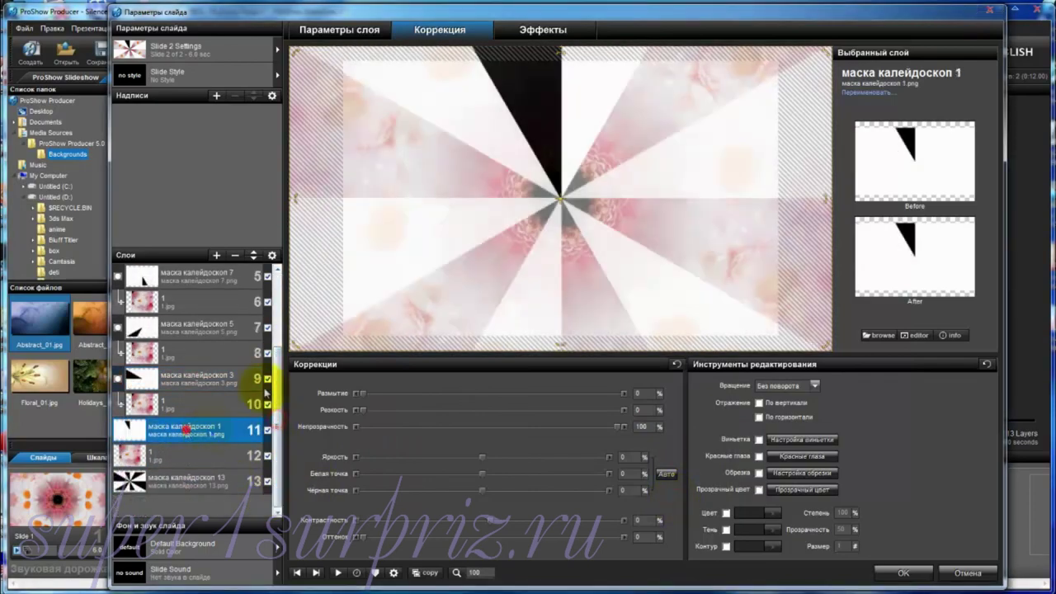
pyautogui.click(336, 31)
pyautogui.click(354, 385)
pyautogui.click(497, 385)
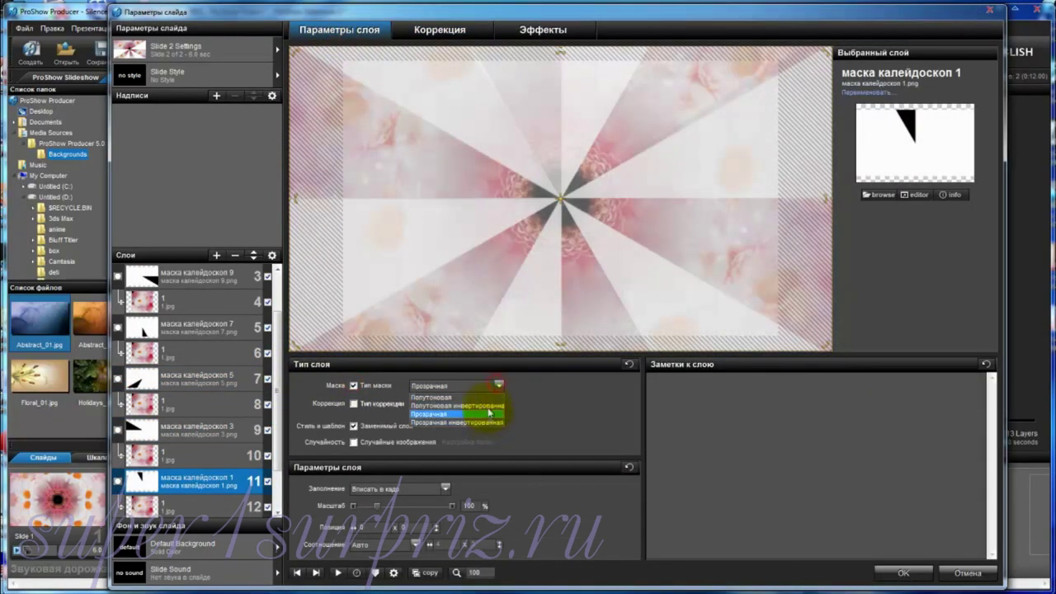
pyautogui.click(488, 422)
pyautogui.click(440, 30)
pyautogui.click(759, 489)
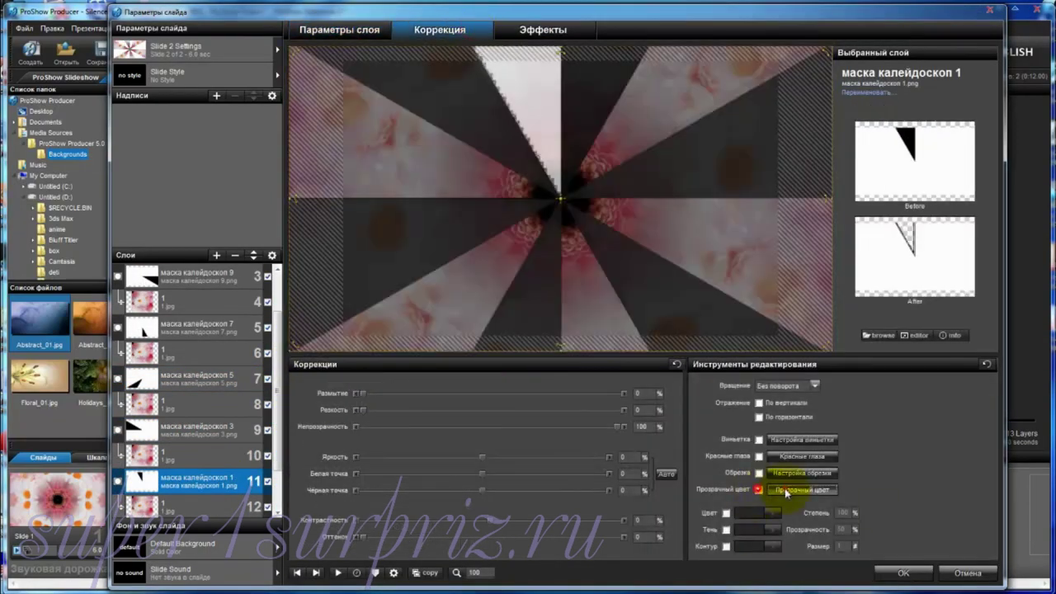
pyautogui.click(801, 489)
pyautogui.click(492, 382)
pyautogui.click(497, 183)
pyautogui.click(516, 379)
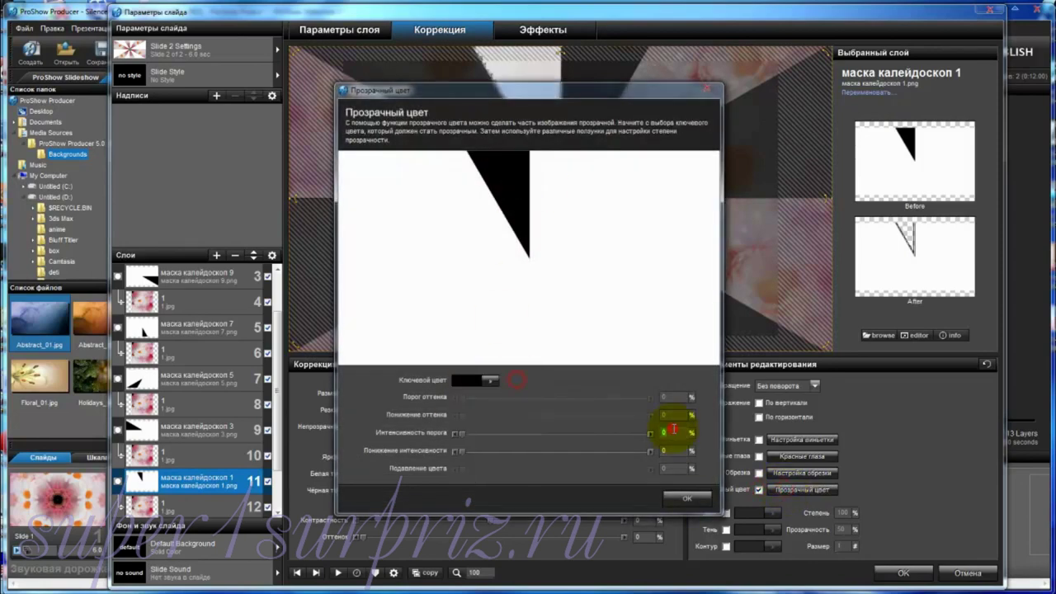
pyautogui.click(686, 498)
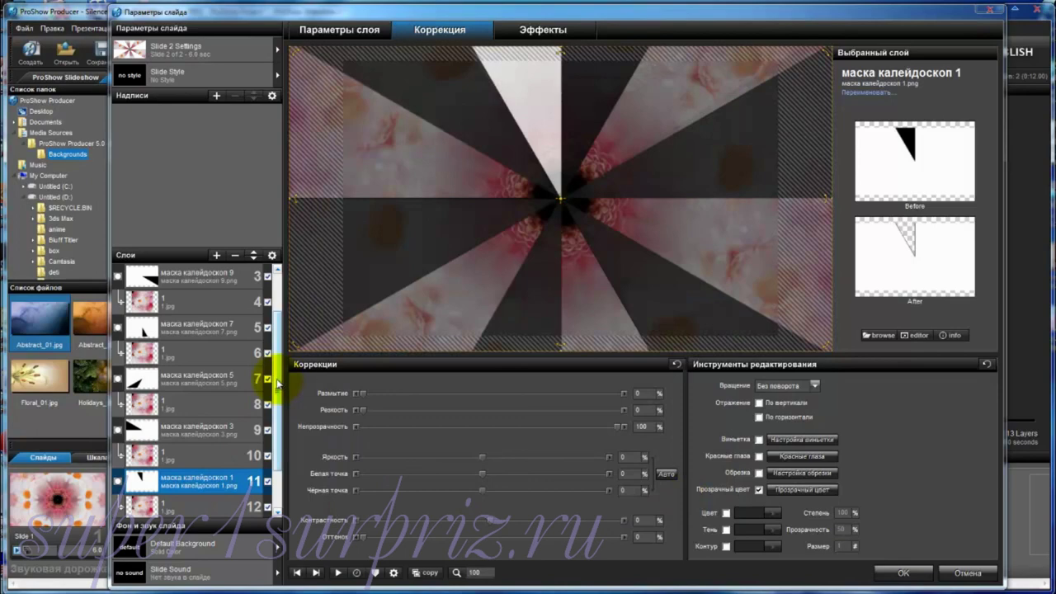
pyautogui.moveTo(277, 381); pyautogui.dragTo(276, 426)
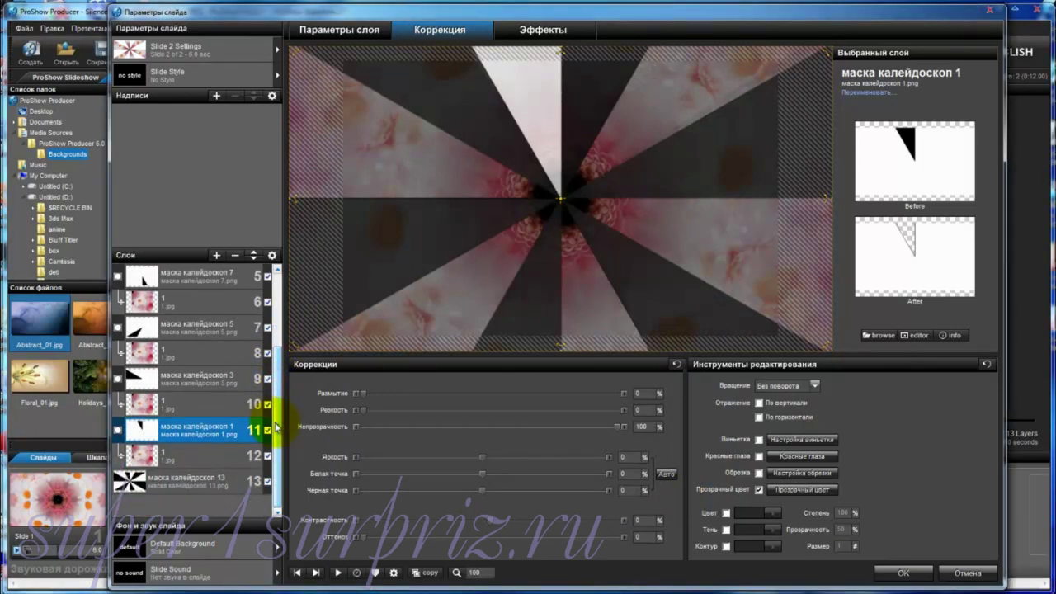
pyautogui.click(213, 486)
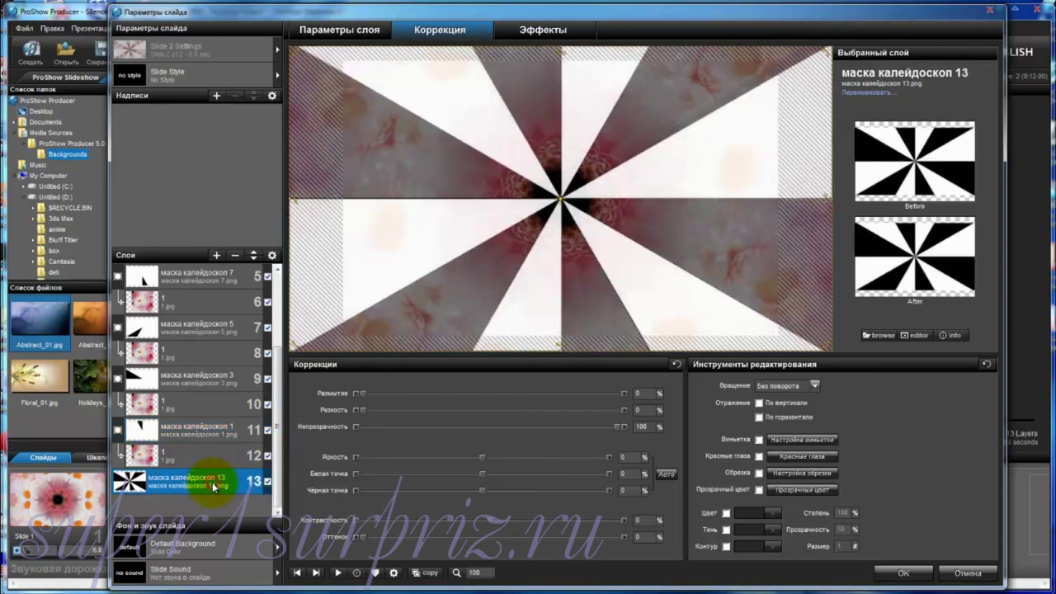
pyautogui.click(268, 482)
pyautogui.click(267, 485)
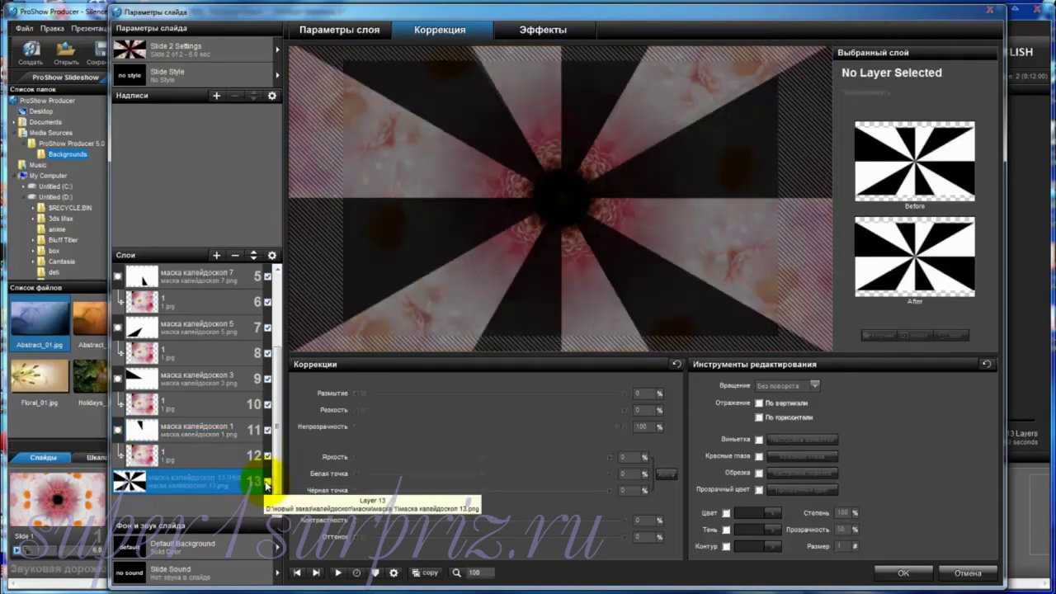
pyautogui.click(338, 574)
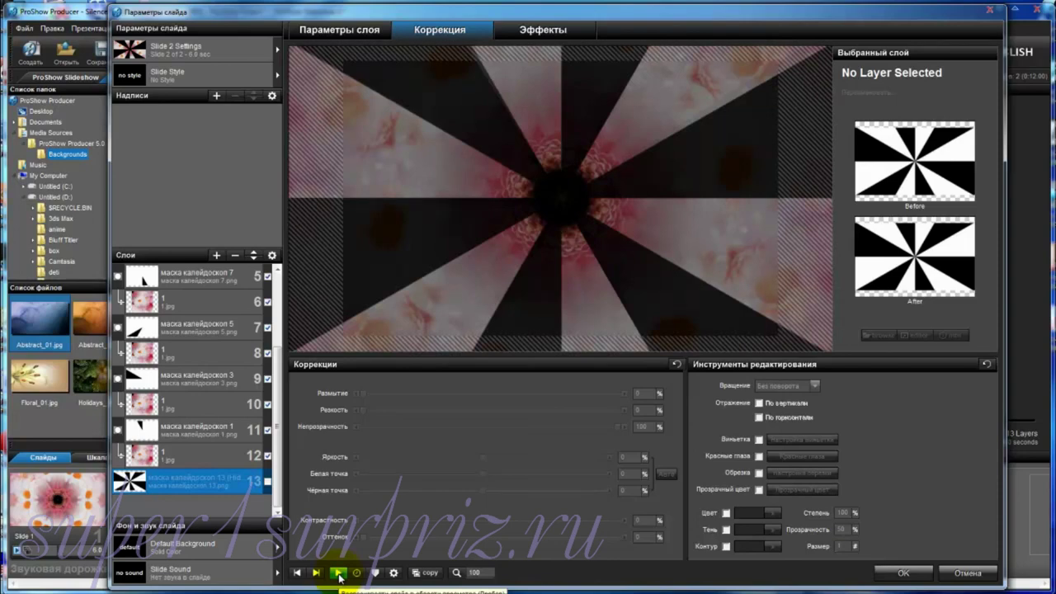
pyautogui.click(338, 574)
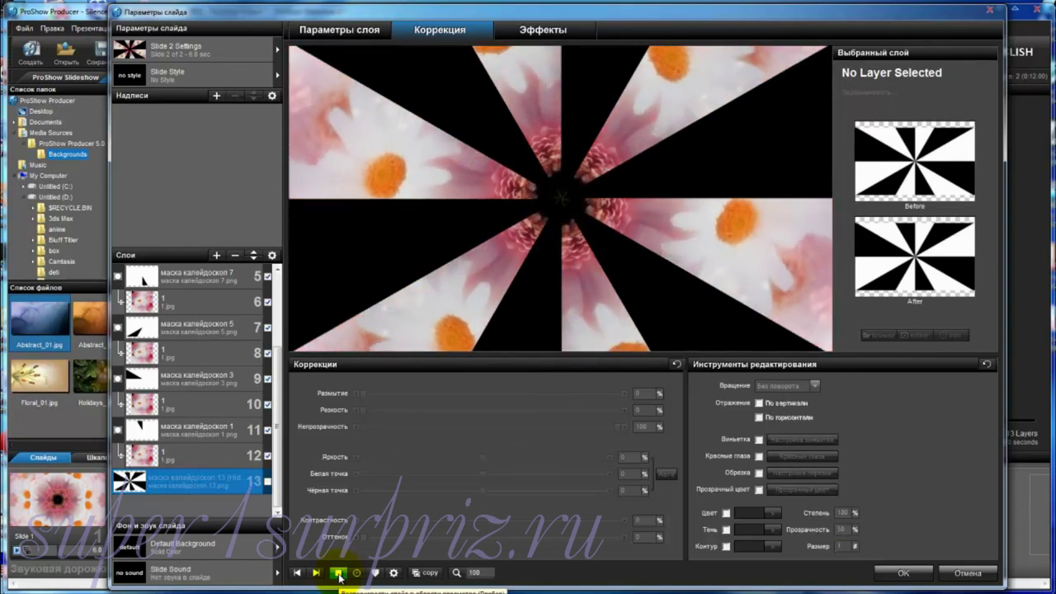
pyautogui.click(338, 572)
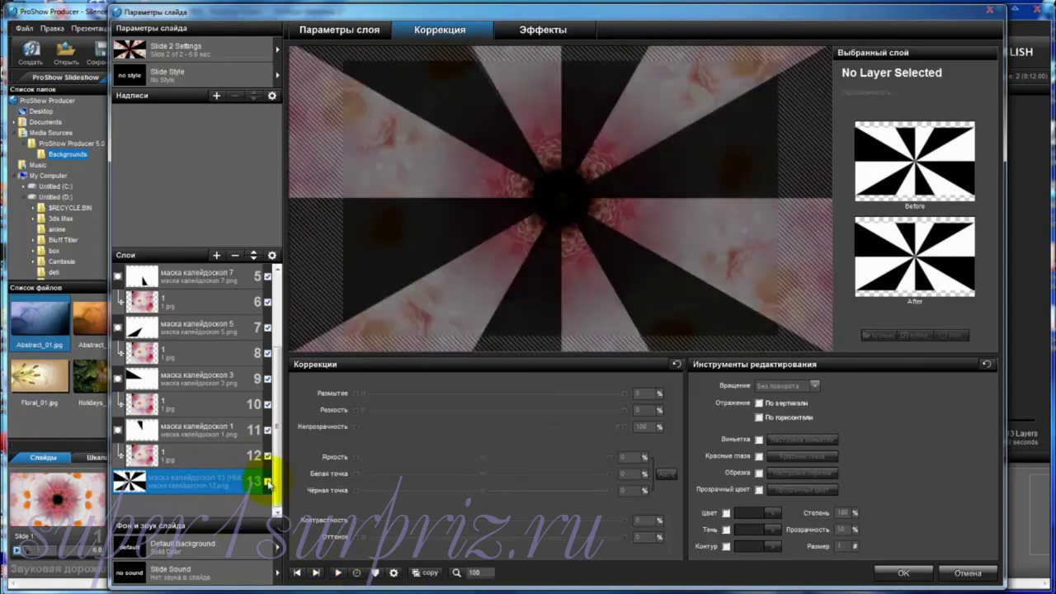
# Step: Hide layers 12 down to 1, leaving only the full kaleidoscope mask 13 visible
pyautogui.click(268, 485)
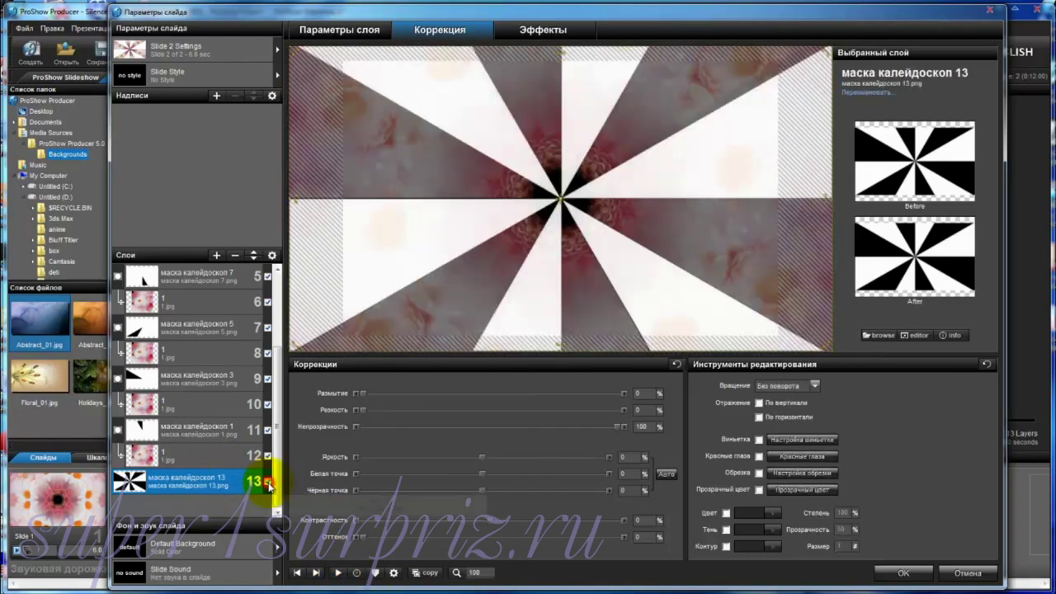
pyautogui.click(268, 455)
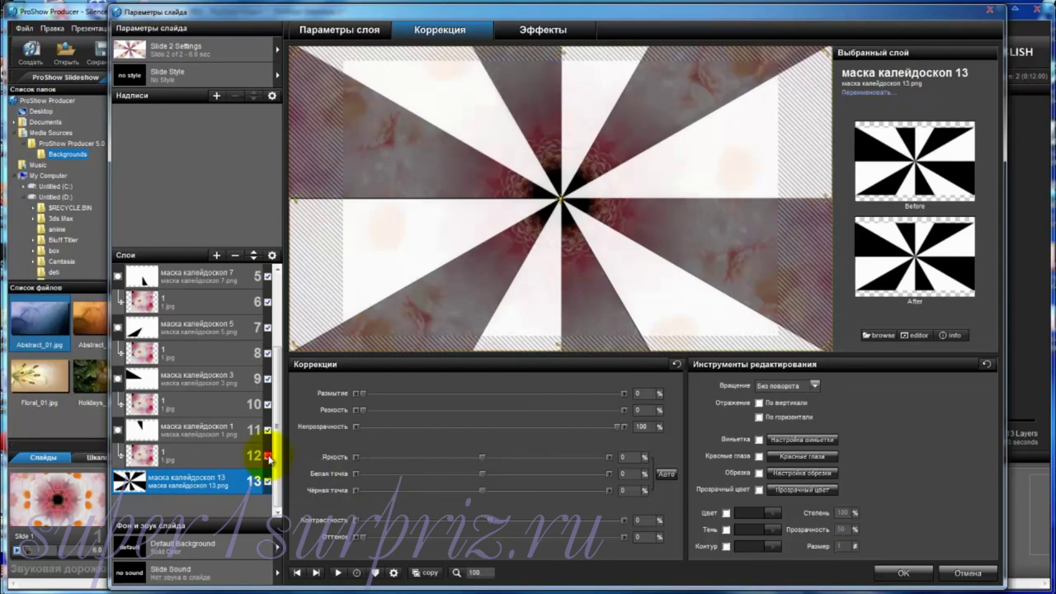
pyautogui.click(268, 430)
pyautogui.click(268, 404)
pyautogui.click(268, 379)
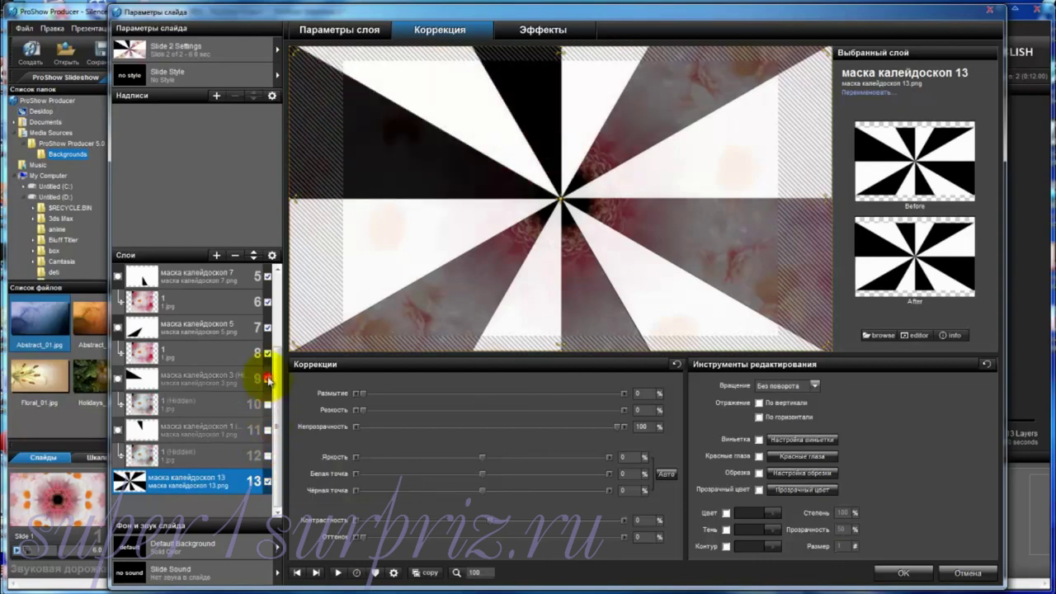
pyautogui.click(268, 353)
pyautogui.click(268, 327)
pyautogui.click(268, 302)
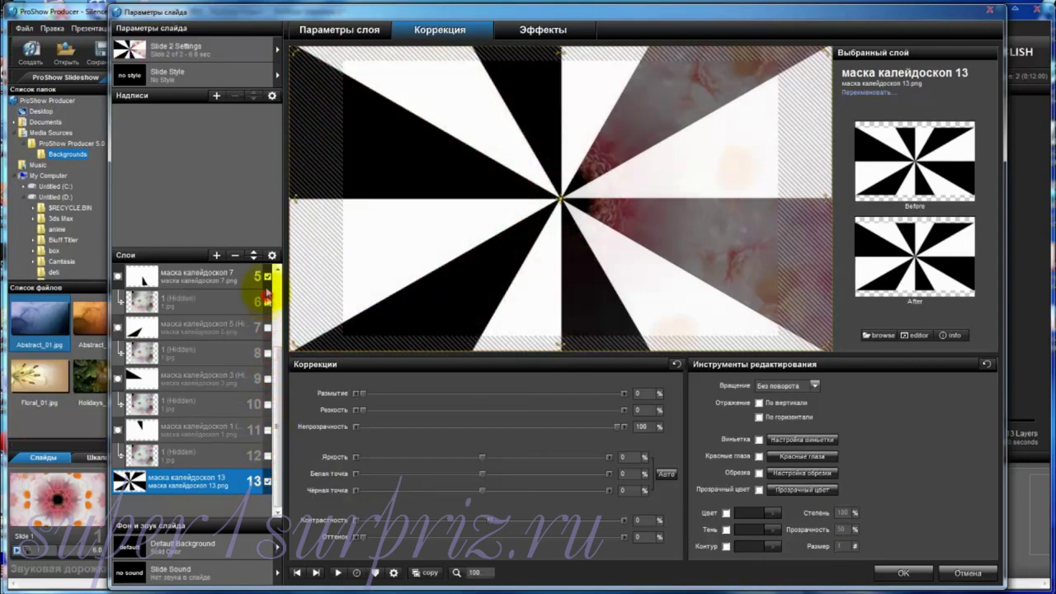
pyautogui.scroll(2, 272, 380)
pyautogui.scroll(2, 280, 363)
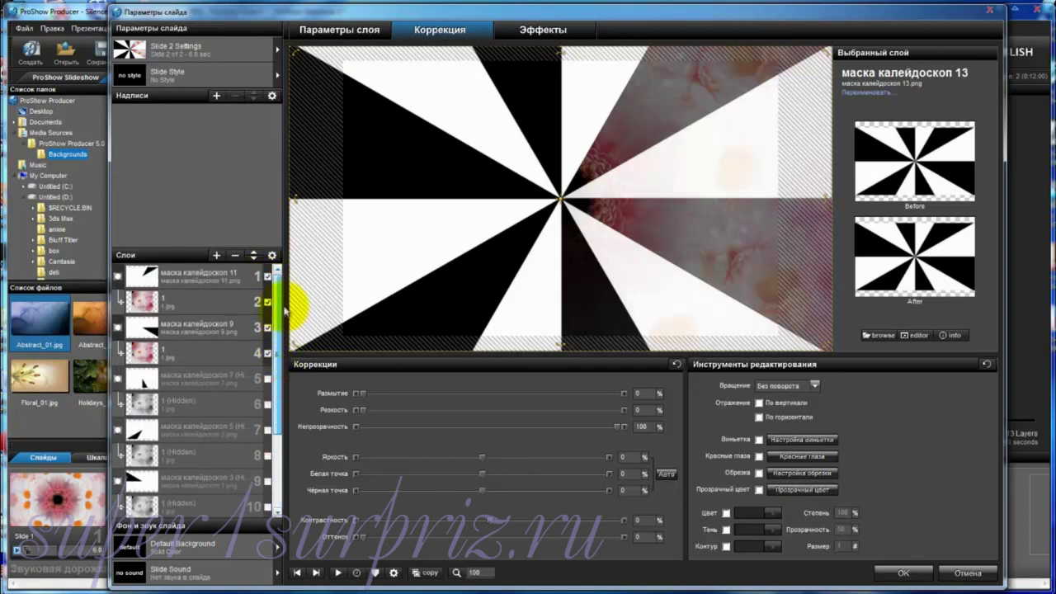
pyautogui.click(268, 353)
pyautogui.click(268, 327)
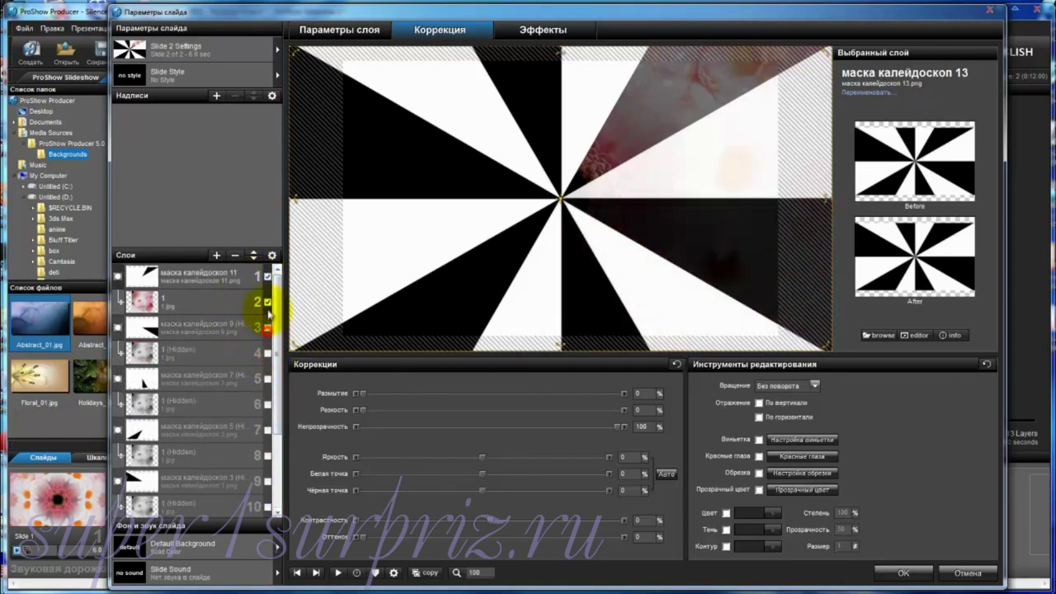
pyautogui.click(268, 302)
pyautogui.click(268, 276)
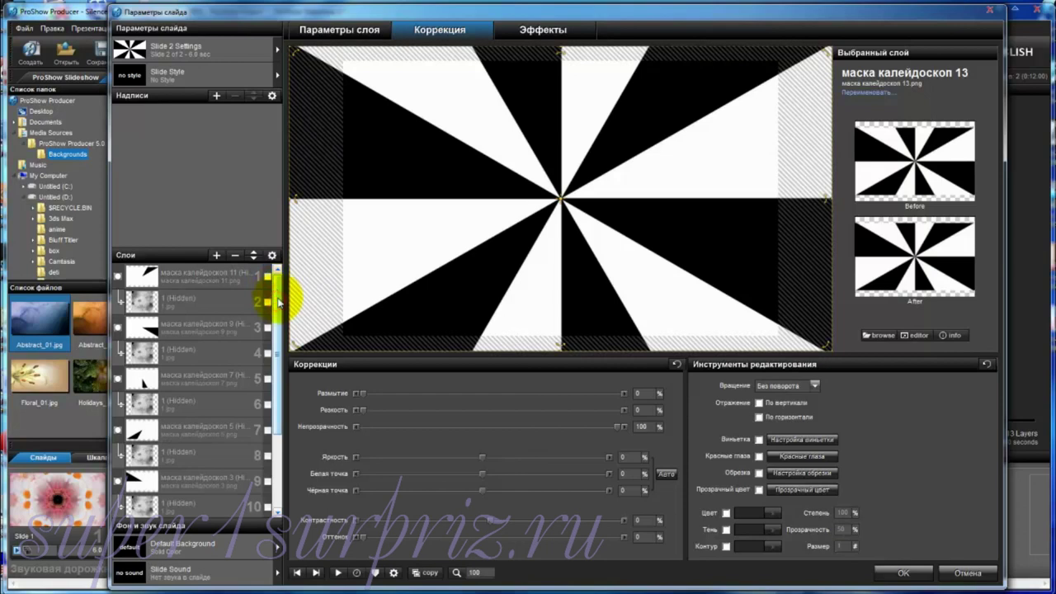
pyautogui.click(207, 279)
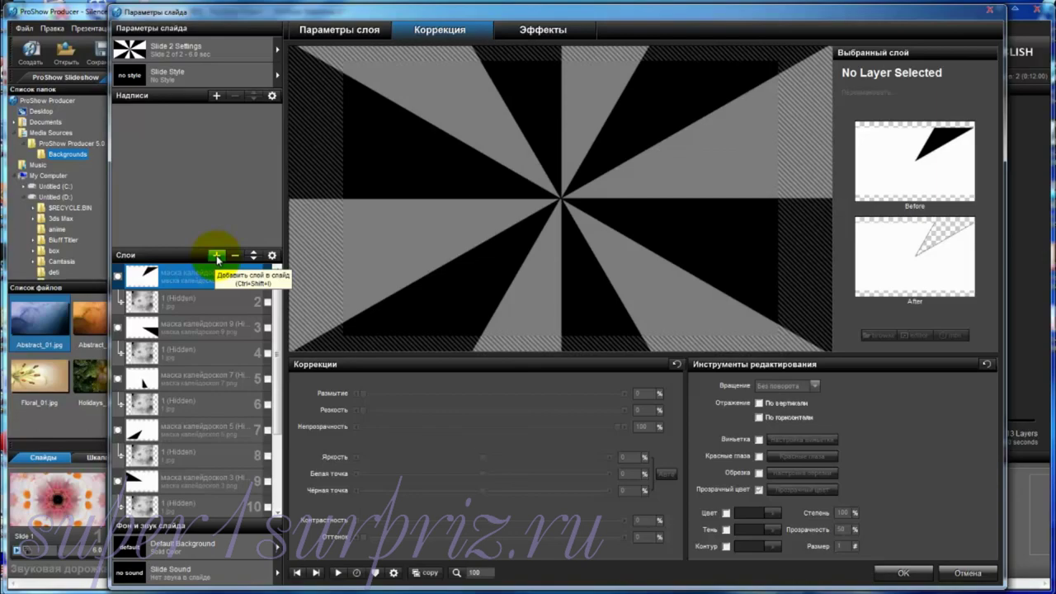
# Step: Insert the second flower photo 2.jpg via Добавить изображение или видео as the top layer
pyautogui.click(216, 255)
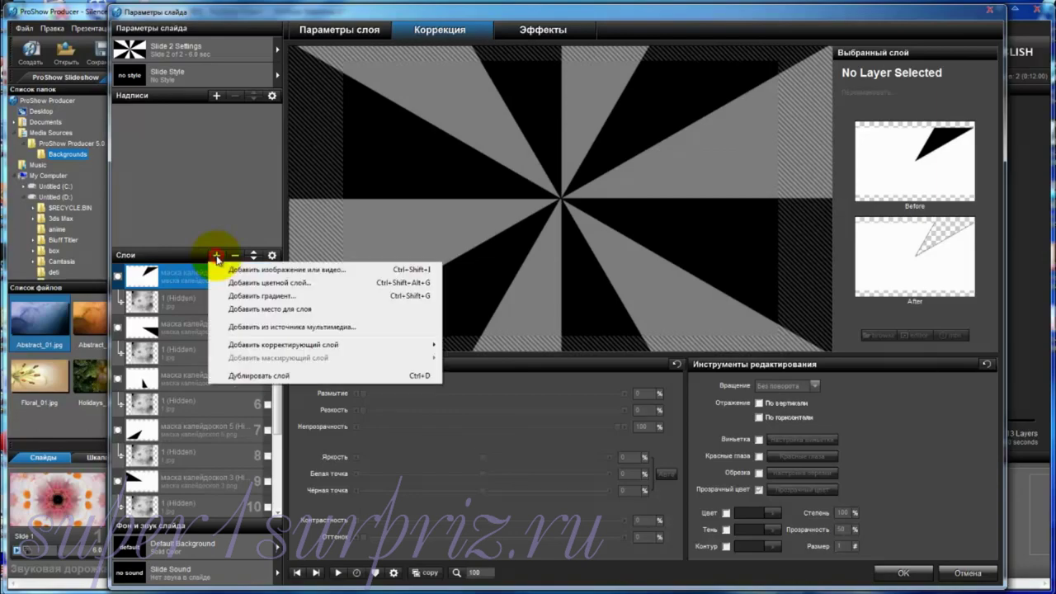
pyautogui.click(264, 272)
pyautogui.click(339, 120)
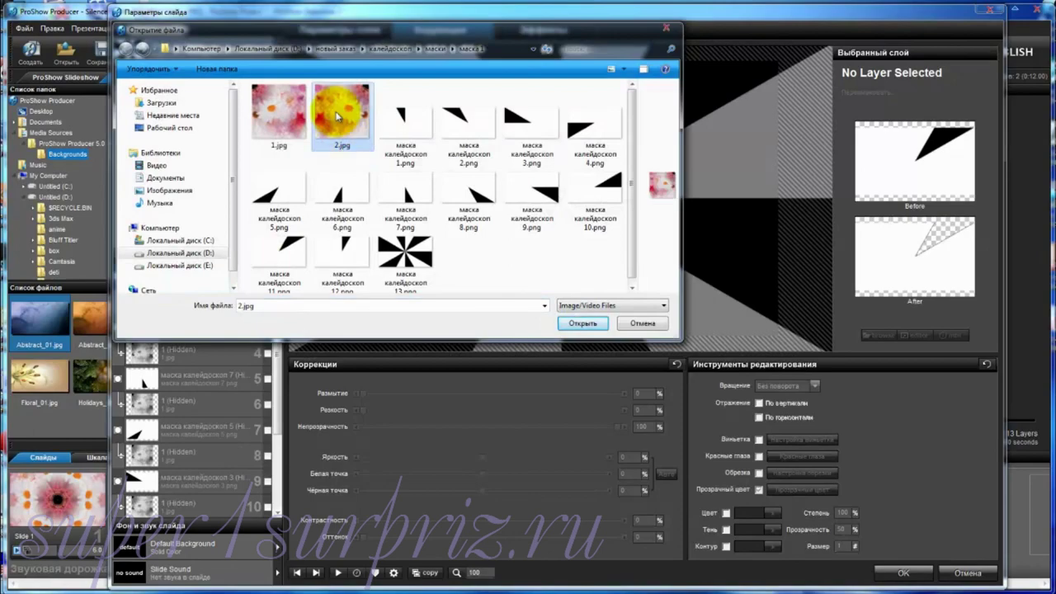
pyautogui.click(594, 329)
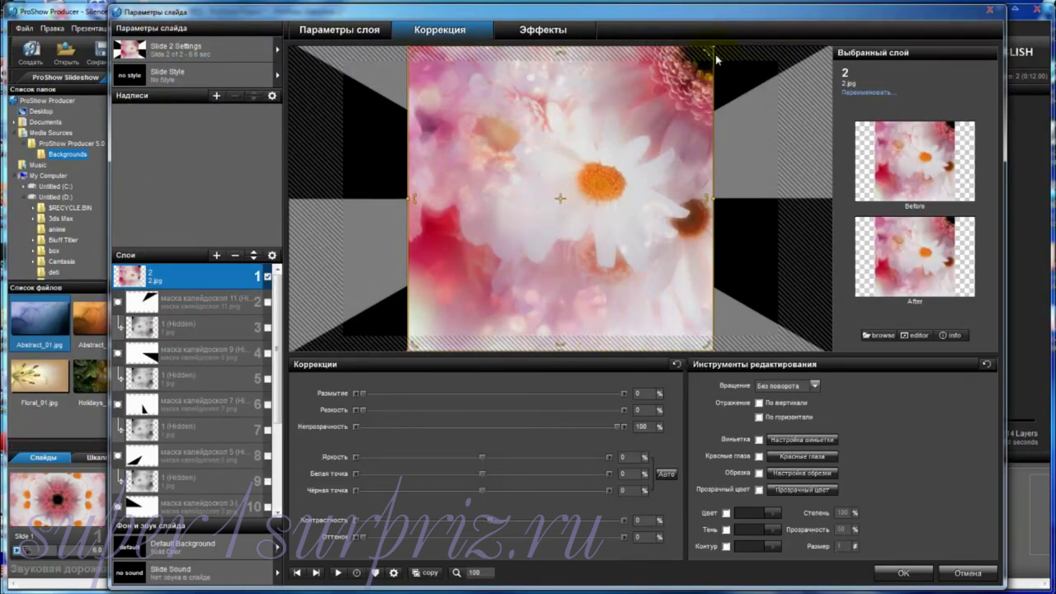
# Step: Set the 2.jpg layer's Центр вращения (rotation centre) to -50/-50 in Эффекты
pyautogui.click(549, 36)
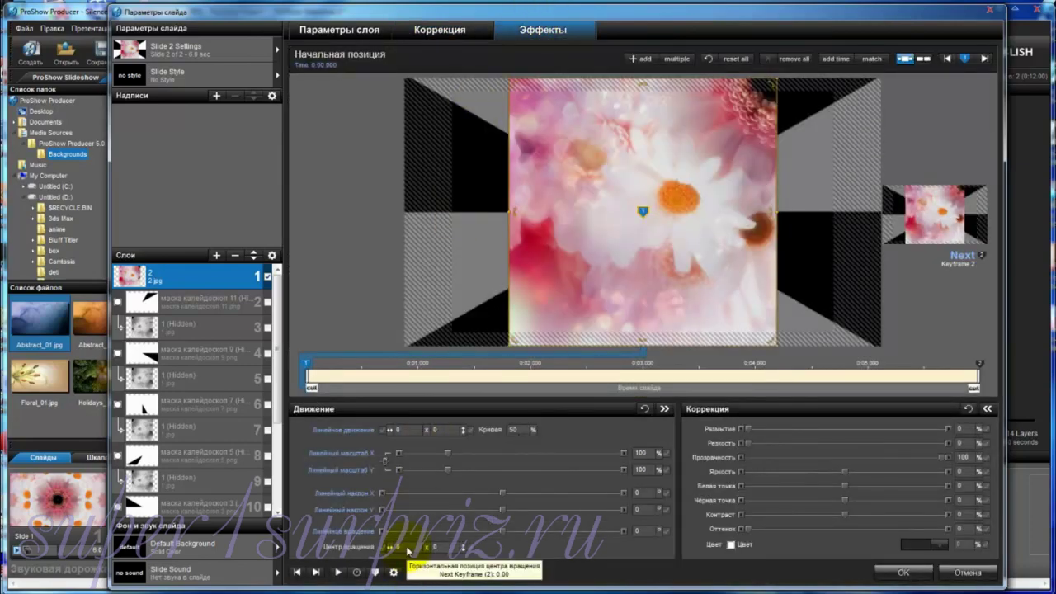
pyautogui.click(406, 547)
pyautogui.write('50')
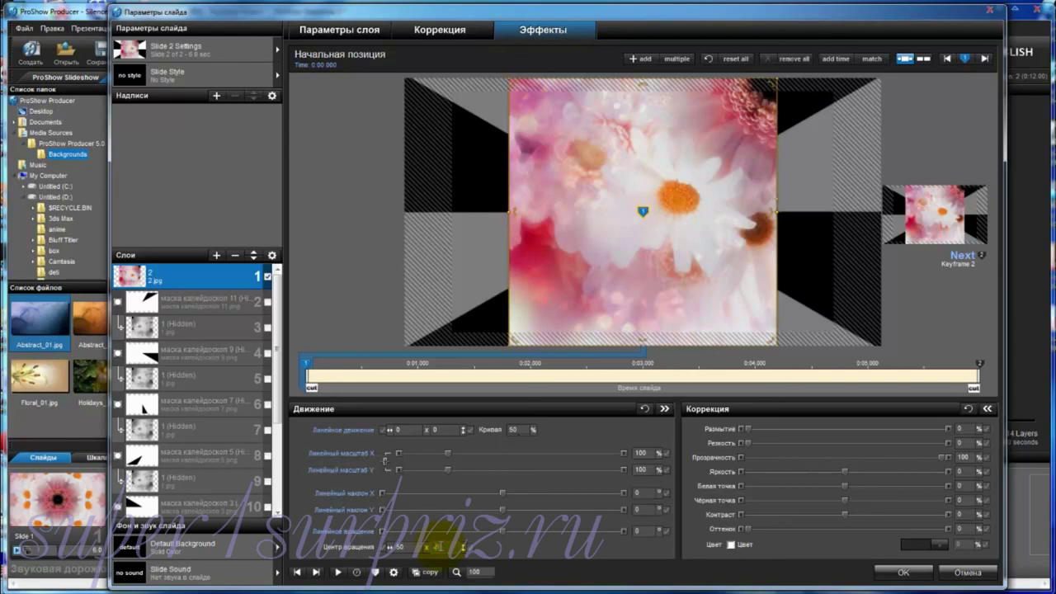
pyautogui.write('-50')
# Step: Pan 2.jpg to -28.11 × 49.76 with its corner on the star's centre, and copy that position to keyframe 2
pyautogui.moveTo(737, 118); pyautogui.dragTo(727, 167)
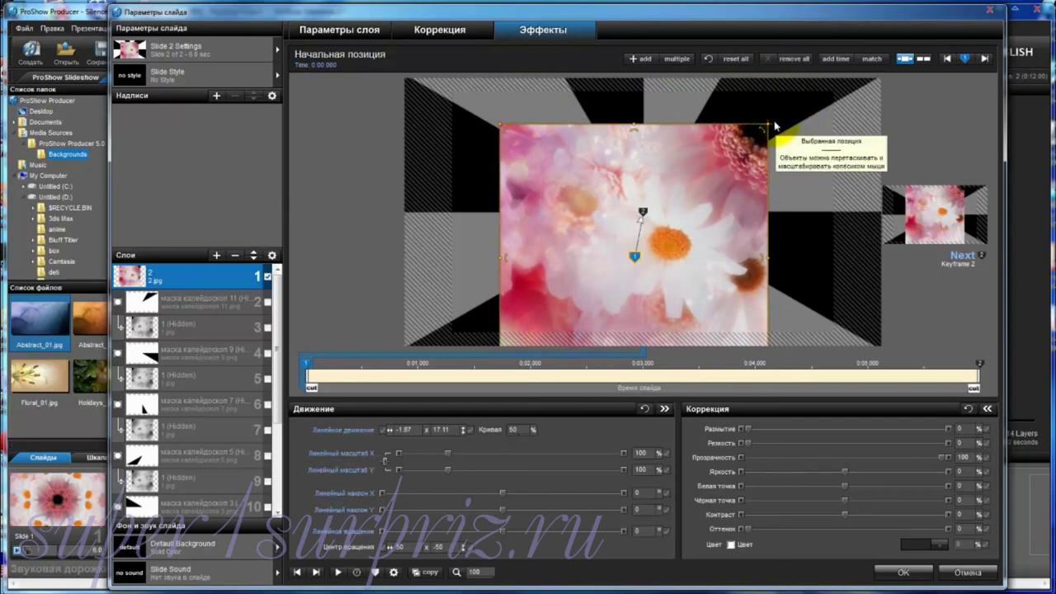
pyautogui.moveTo(708, 199); pyautogui.dragTo(656, 248)
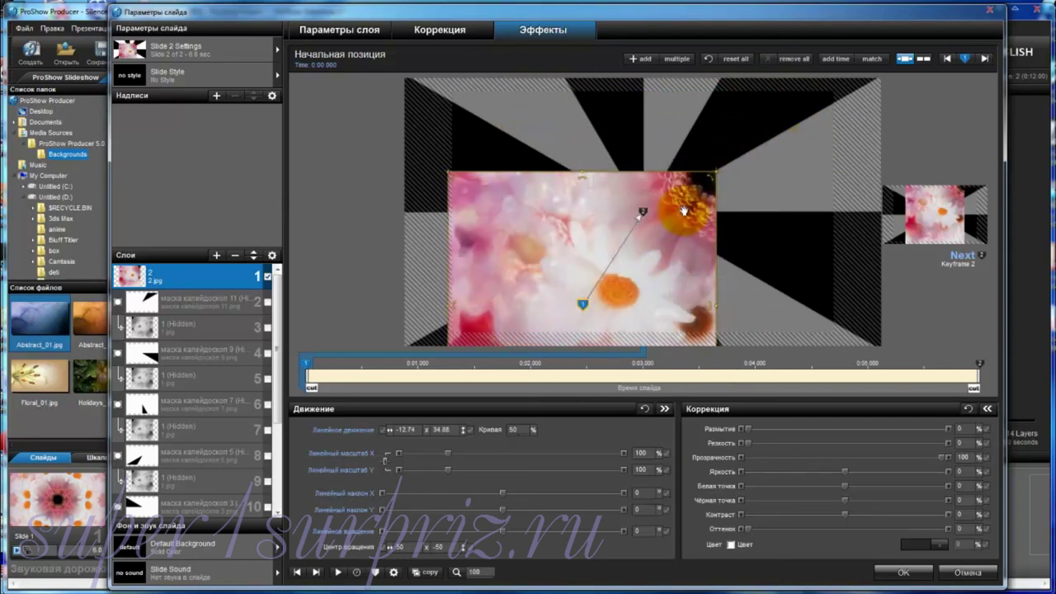
pyautogui.moveTo(691, 214); pyautogui.dragTo(618, 253)
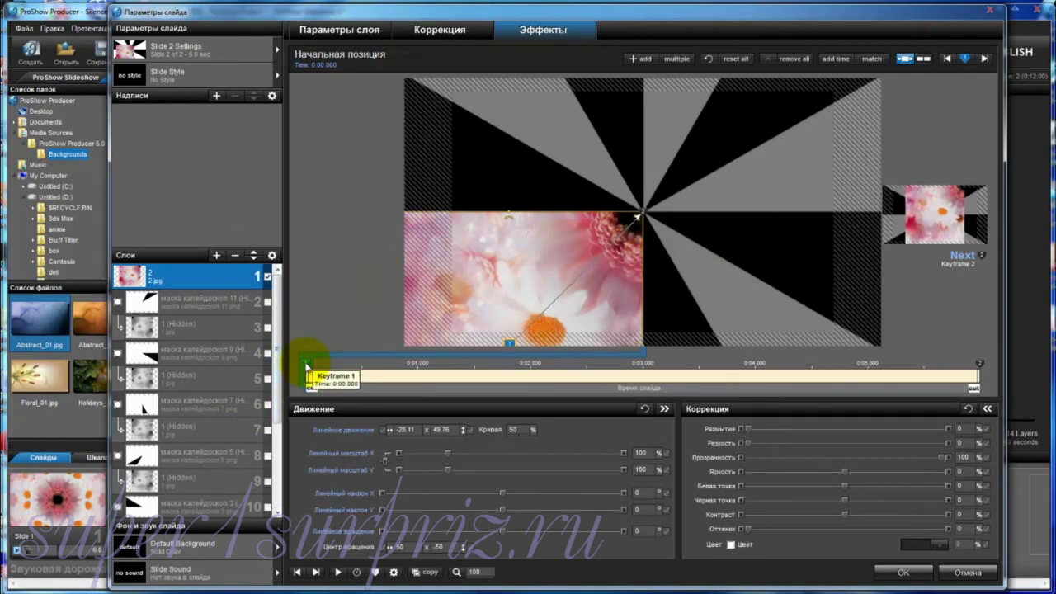
pyautogui.rightClick(306, 367)
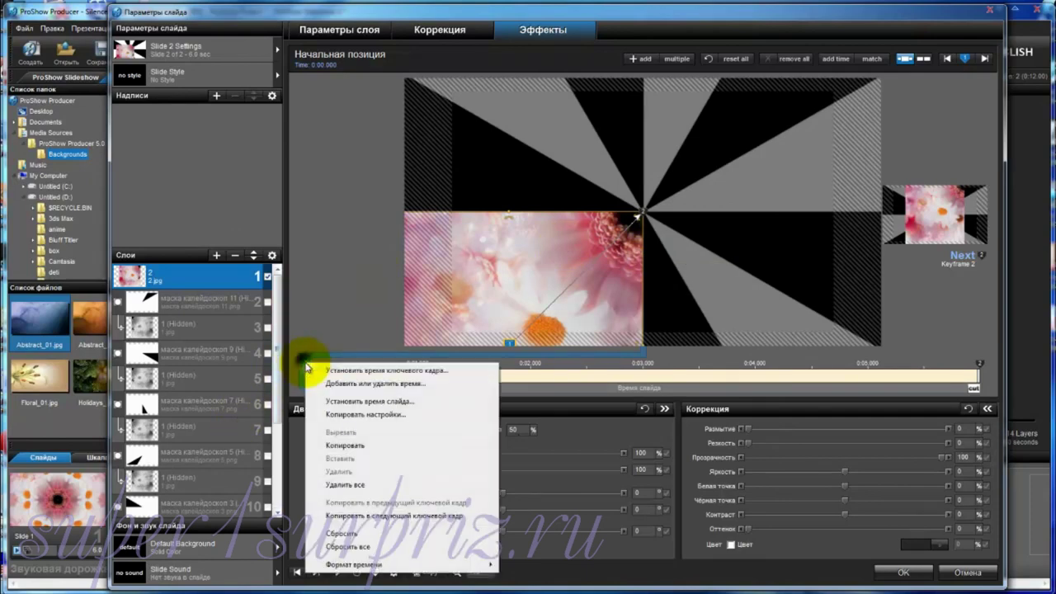
pyautogui.click(338, 519)
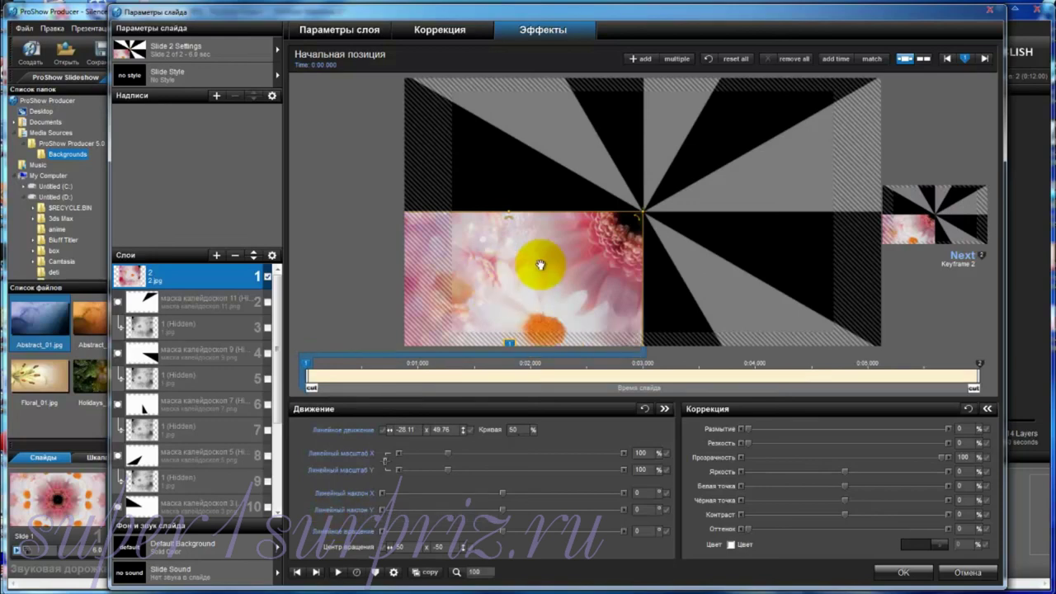
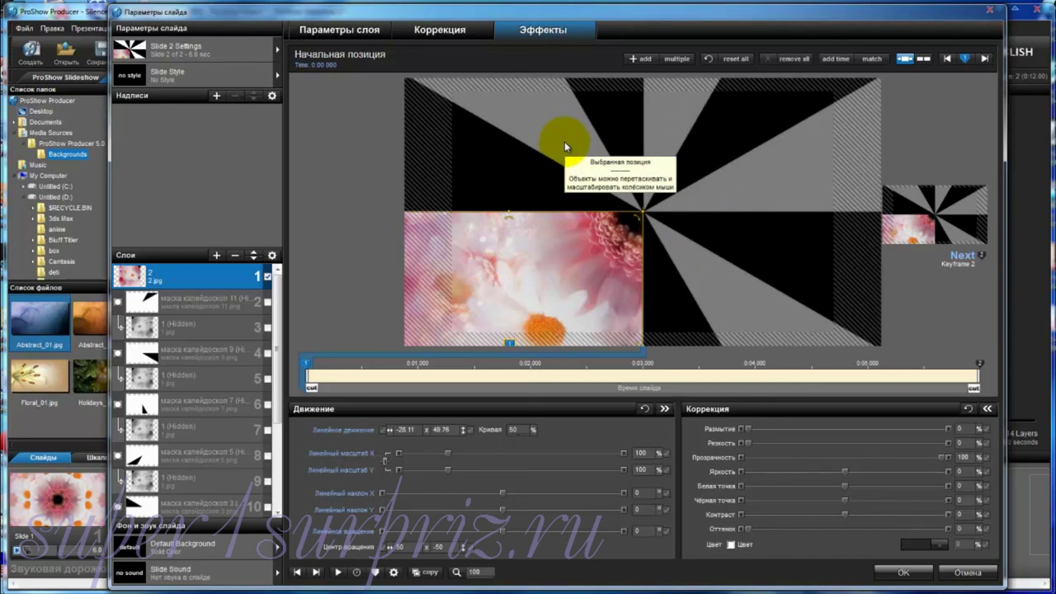
# Step: Duplicate the top 2.jpg layer five times with Дублировать слой, making six identical copies
pyautogui.click(183, 278)
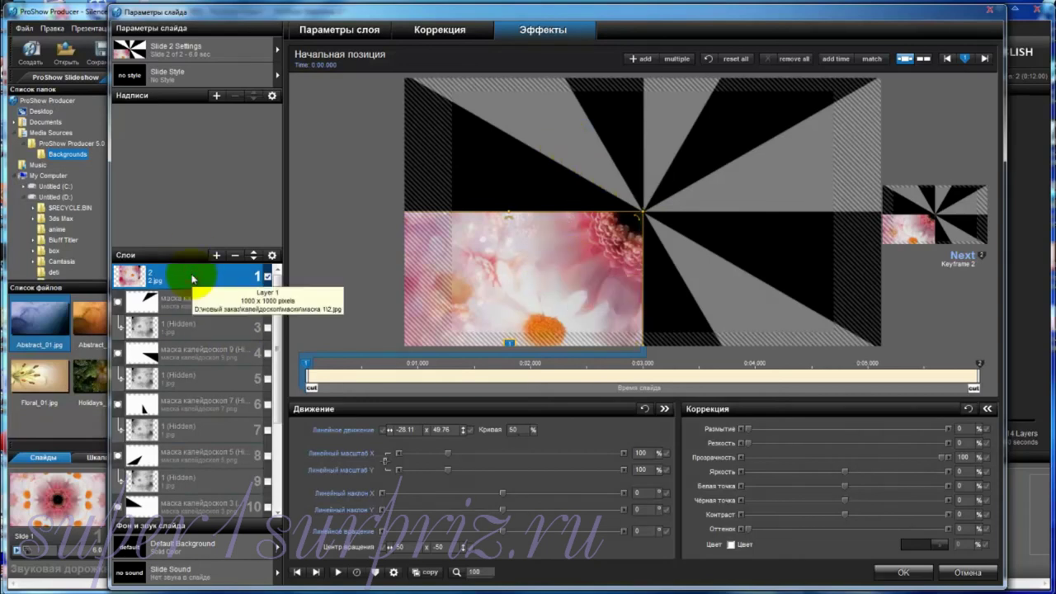
pyautogui.rightClick(192, 278)
pyautogui.click(221, 333)
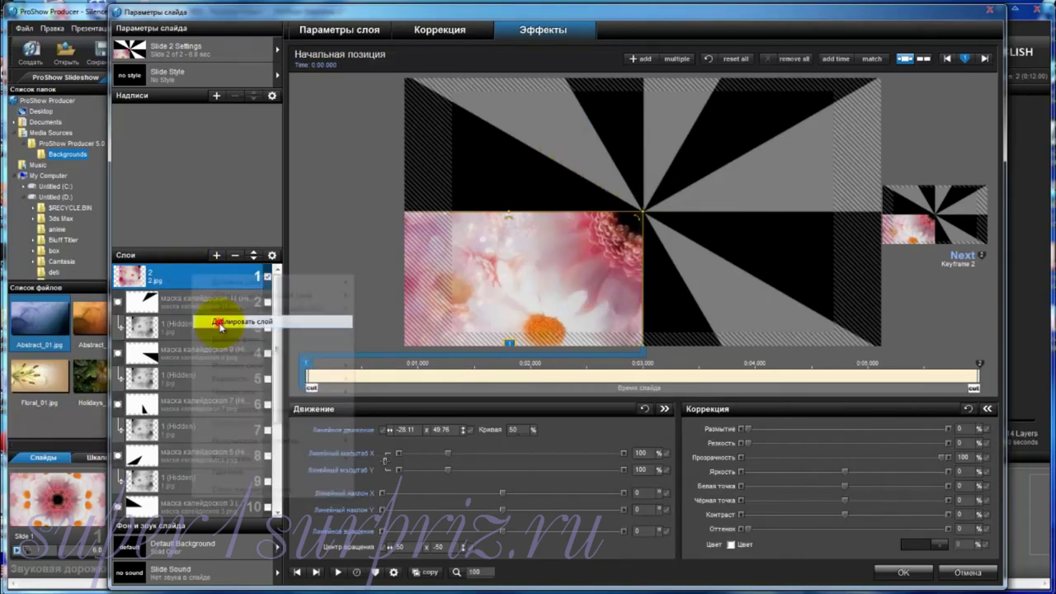
pyautogui.rightClick(198, 274)
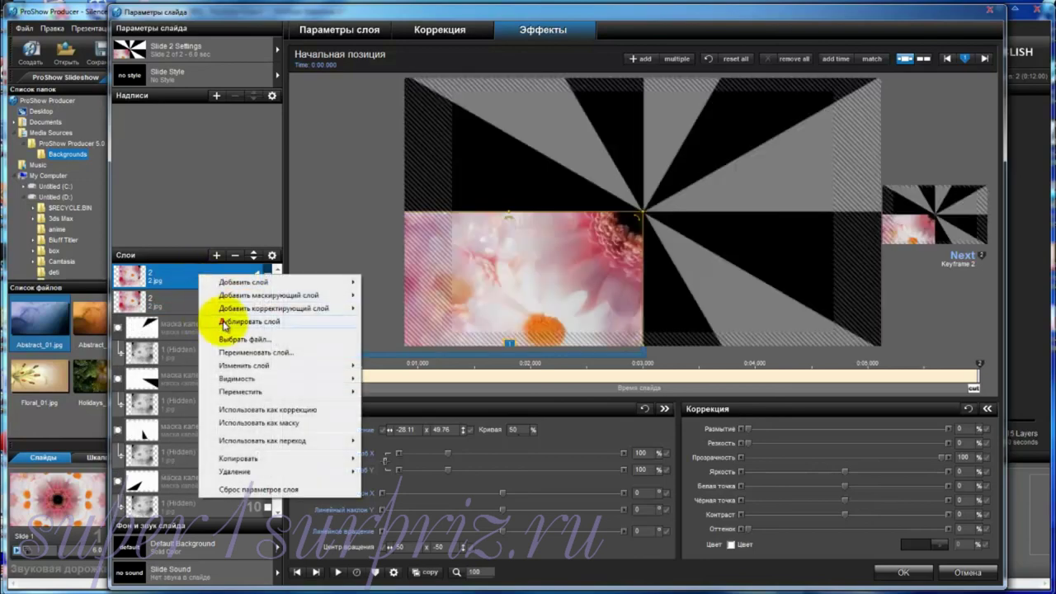
pyautogui.click(223, 322)
pyautogui.rightClick(196, 280)
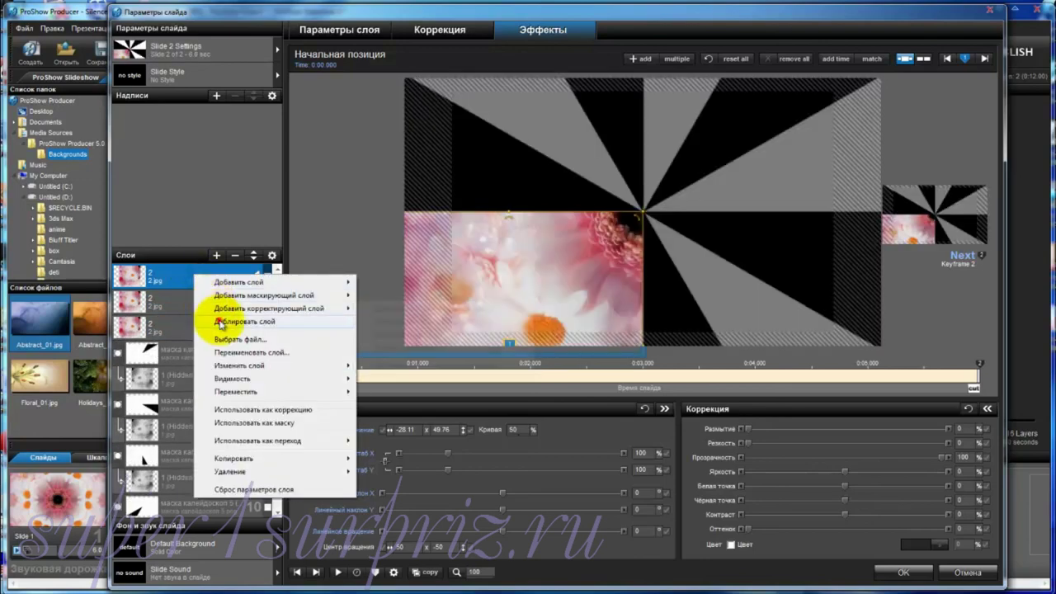
pyautogui.click(219, 320)
pyautogui.rightClick(188, 278)
pyautogui.click(217, 320)
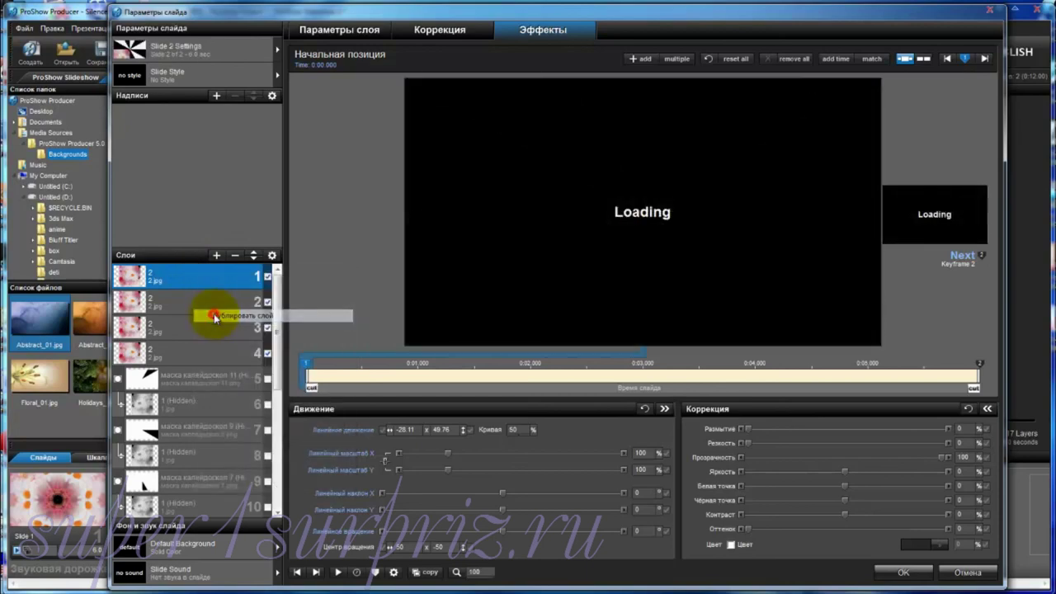
pyautogui.rightClick(185, 277)
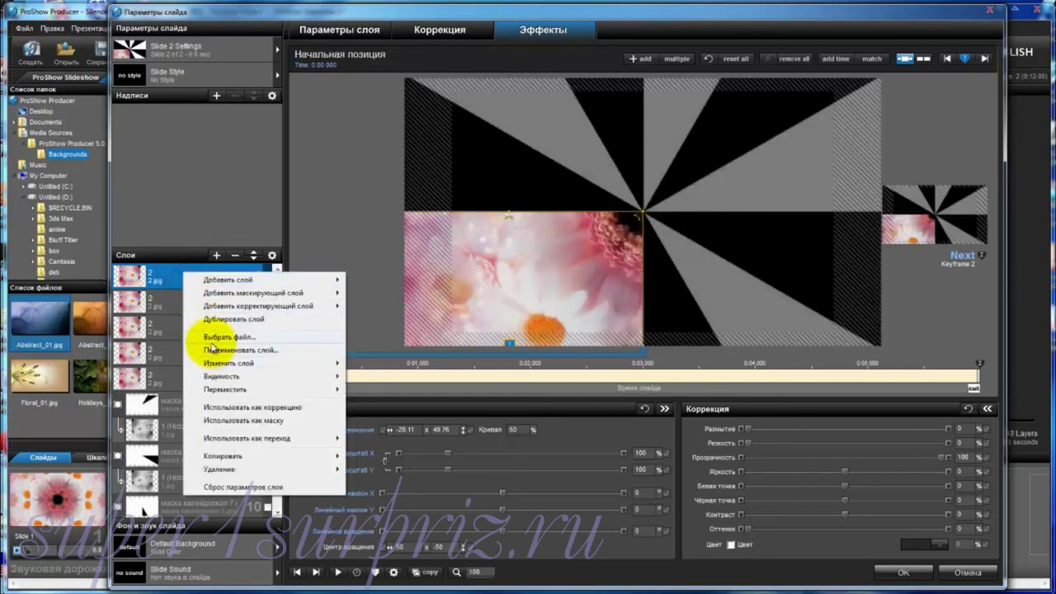
pyautogui.click(211, 320)
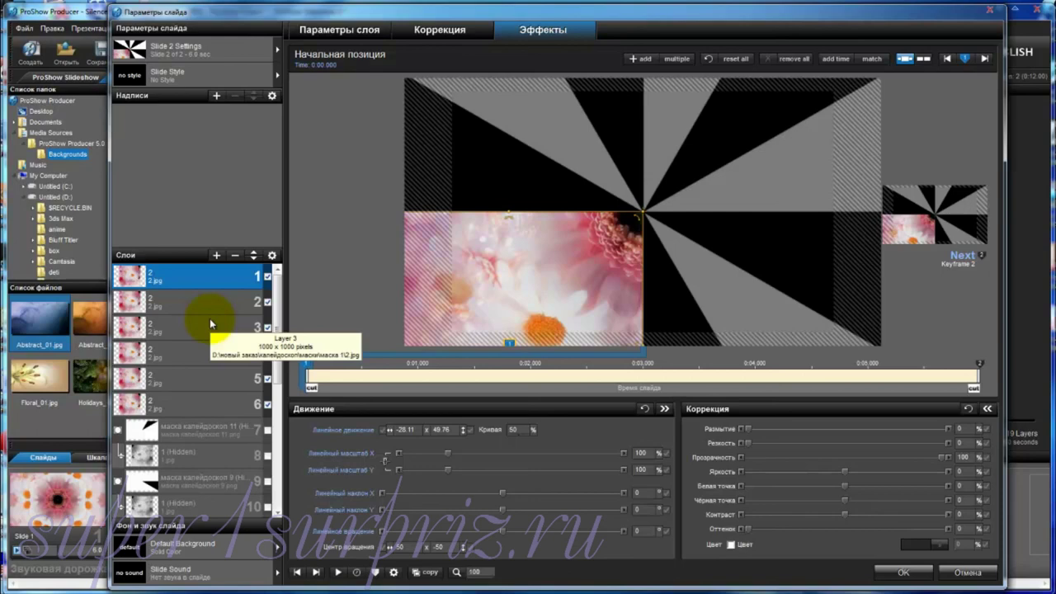
# Step: Rotate flower copy 6 to 60 on keyframe 1 and hide copies 1–5
pyautogui.click(198, 404)
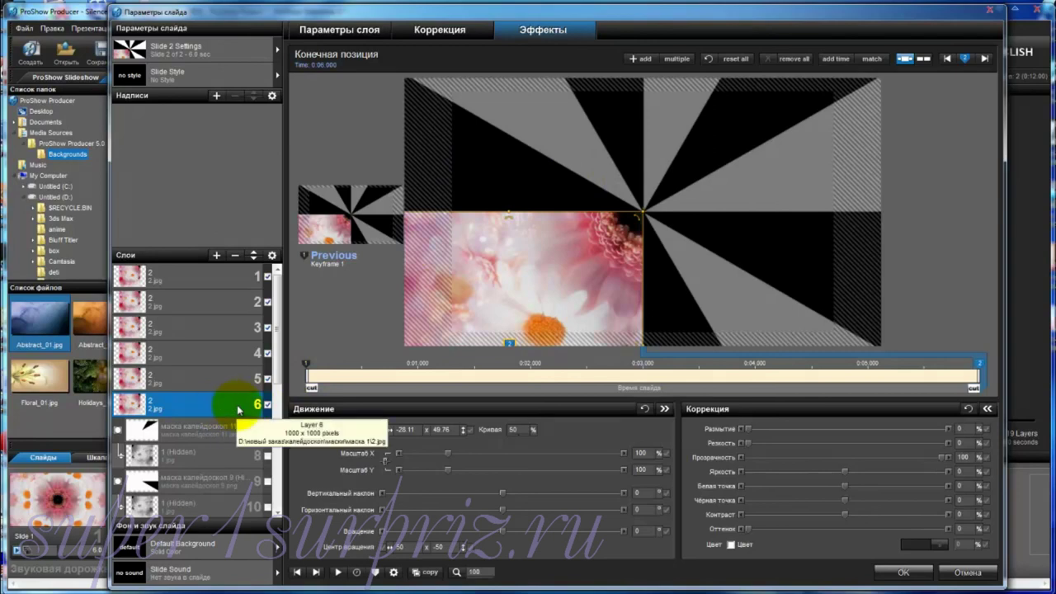
pyautogui.click(305, 363)
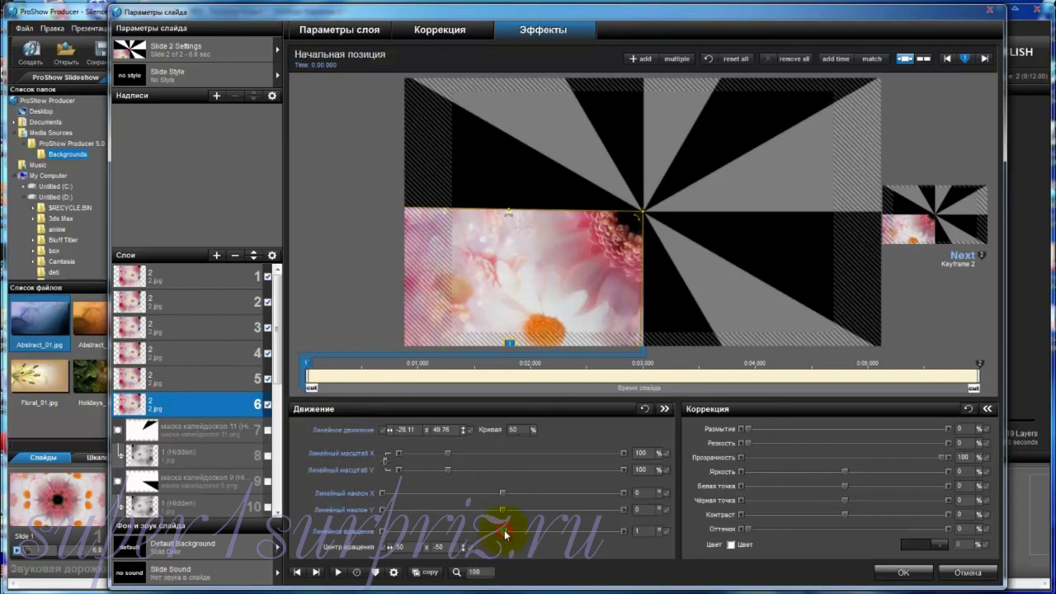
pyautogui.moveTo(506, 534); pyautogui.dragTo(524, 531)
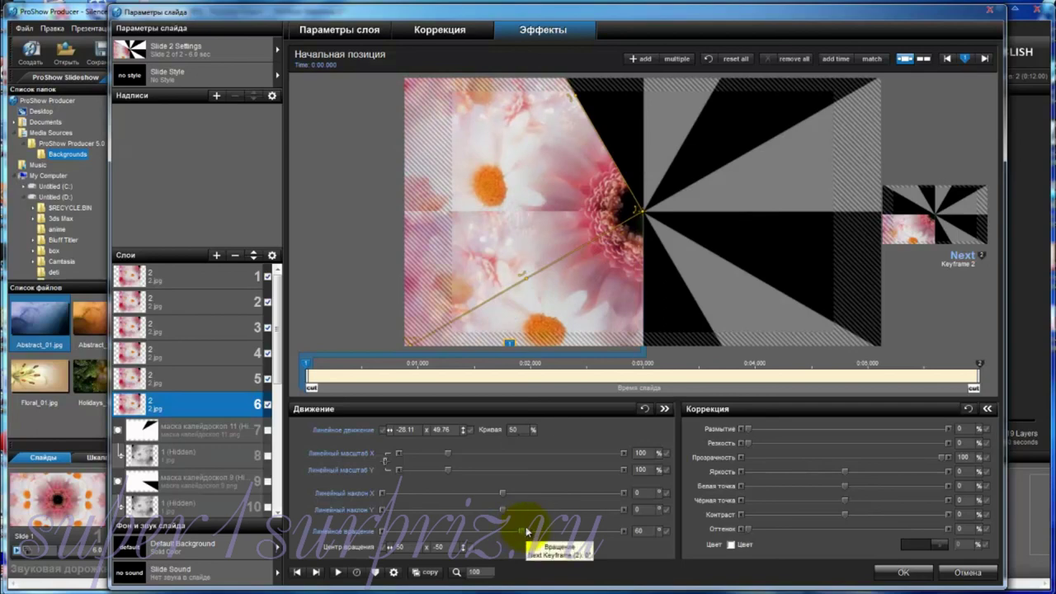
pyautogui.click(267, 379)
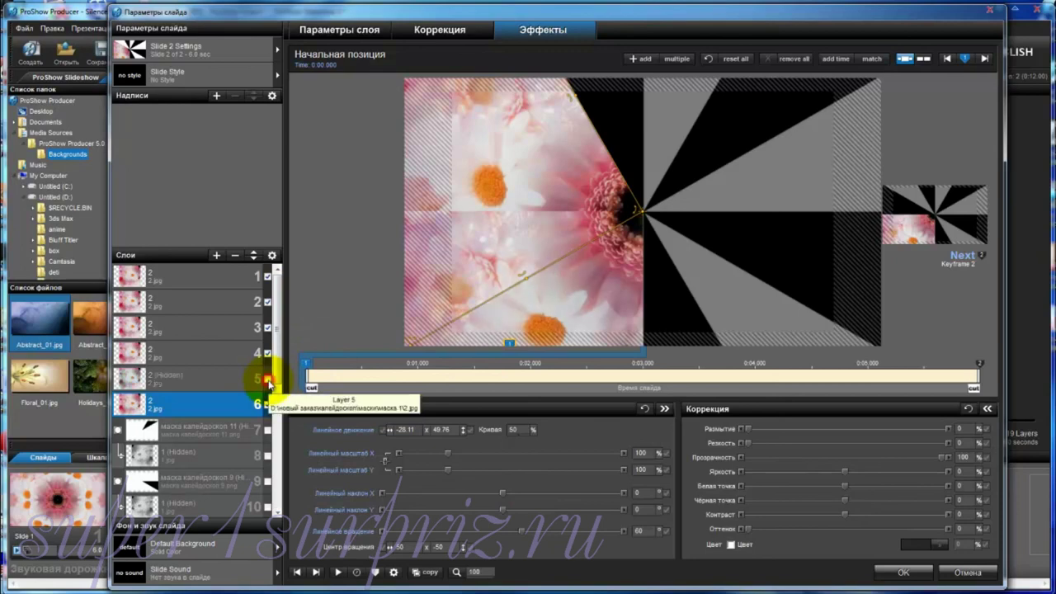
pyautogui.click(267, 353)
pyautogui.click(267, 327)
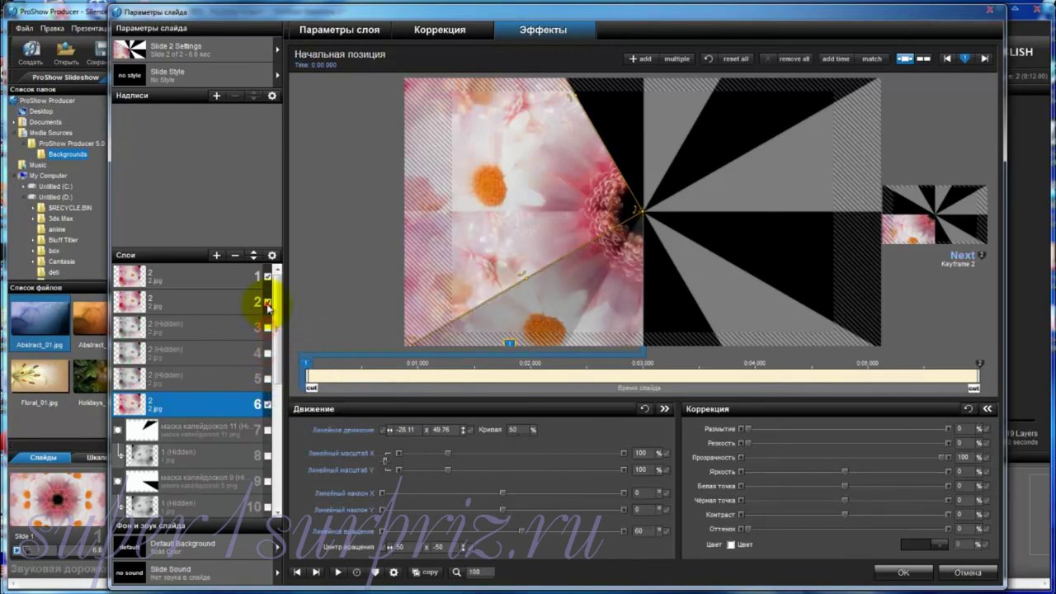
pyautogui.click(267, 301)
pyautogui.click(268, 276)
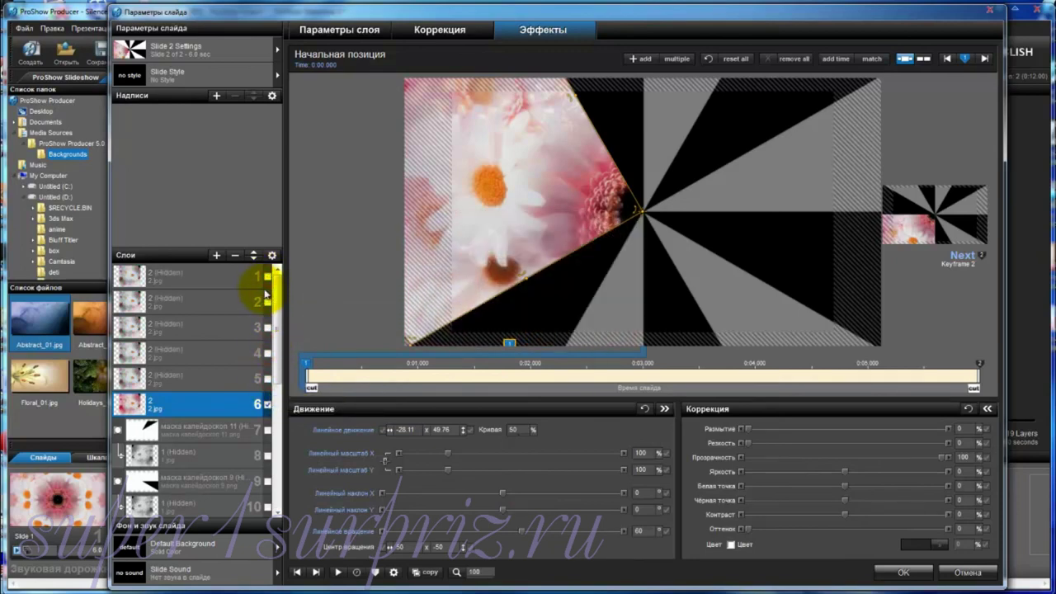
# Step: Set copy 6's rotation to 120 on keyframe 2, then hide it
pyautogui.click(979, 365)
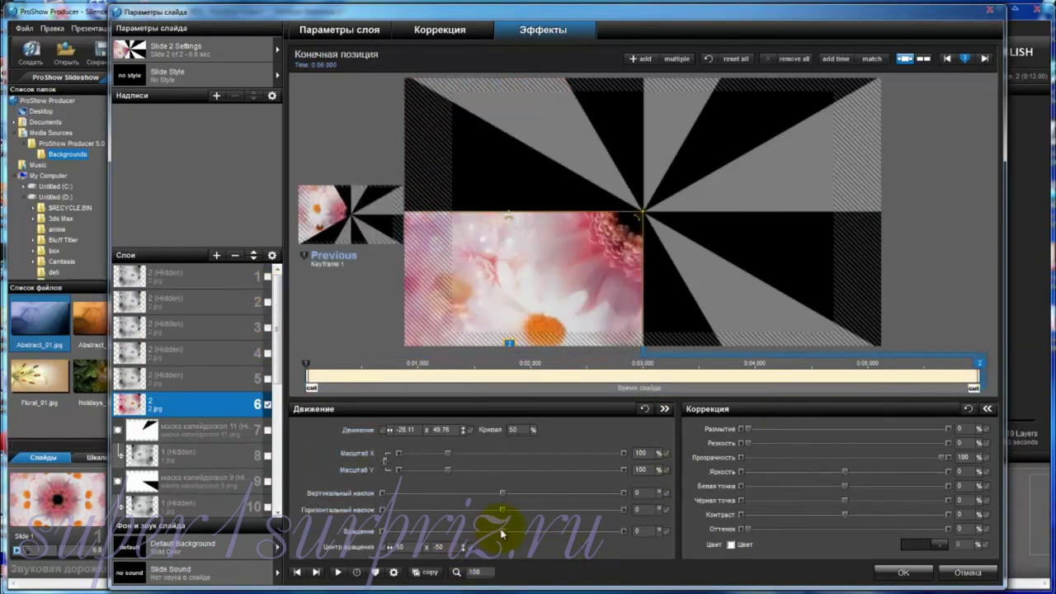
pyautogui.moveTo(502, 532); pyautogui.dragTo(539, 521)
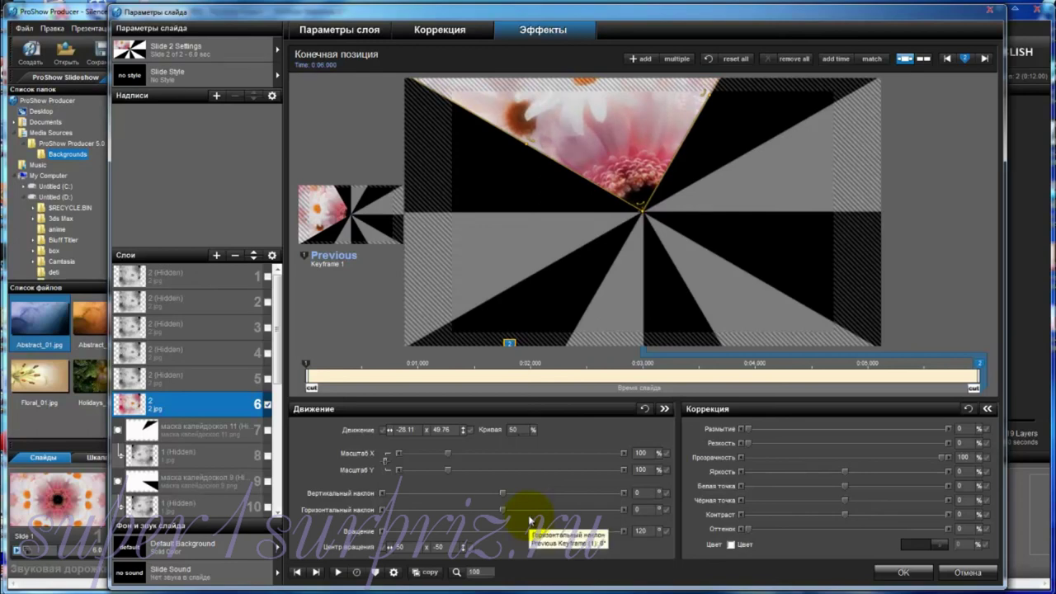
pyautogui.click(268, 405)
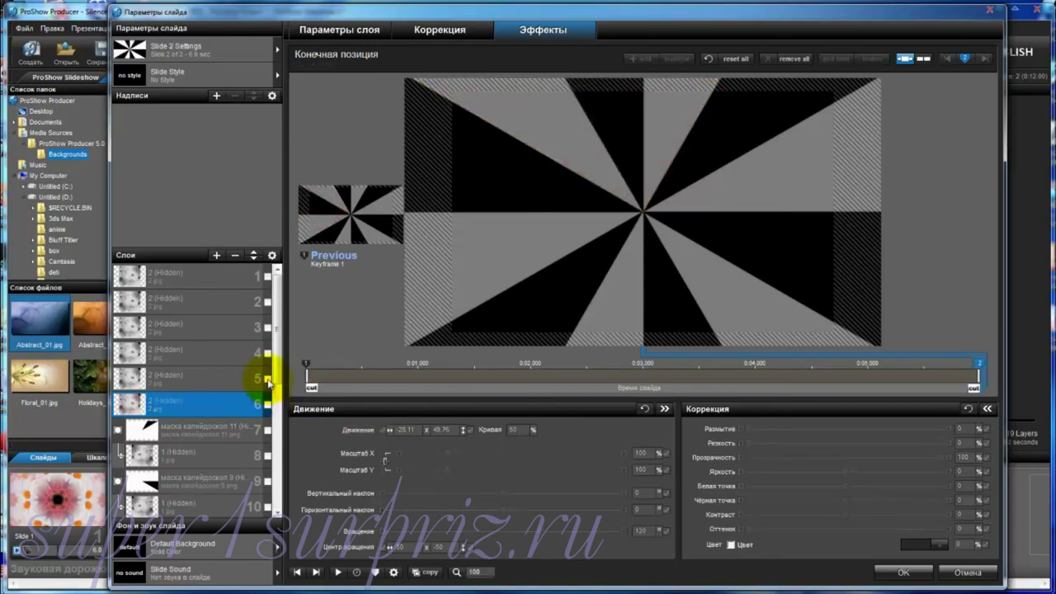
# Step: Show layer 5, give it an end rotation of 60, hide it again, then select layer 4
pyautogui.click(267, 380)
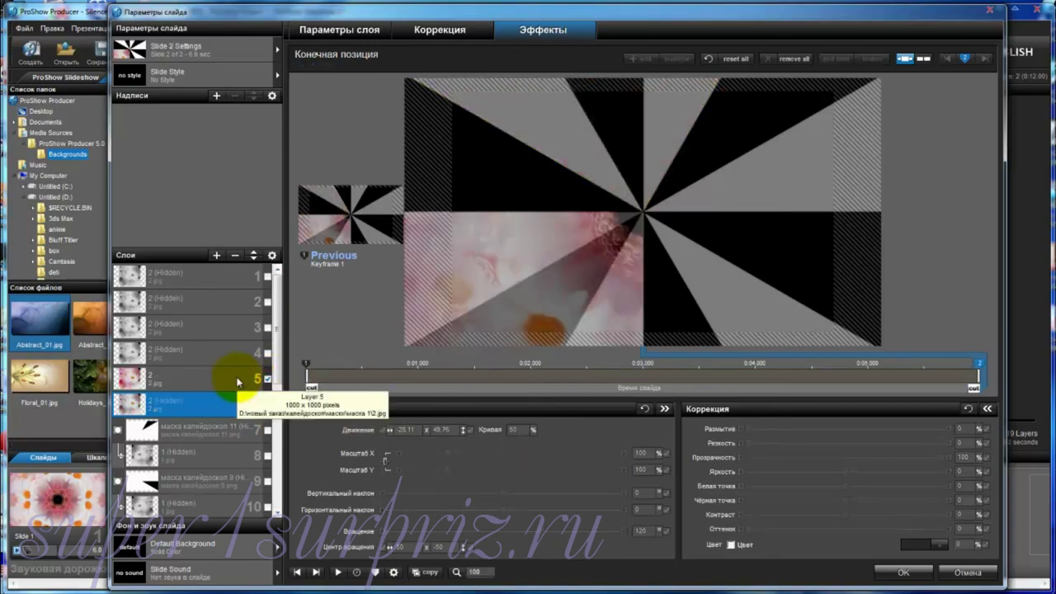
pyautogui.click(181, 384)
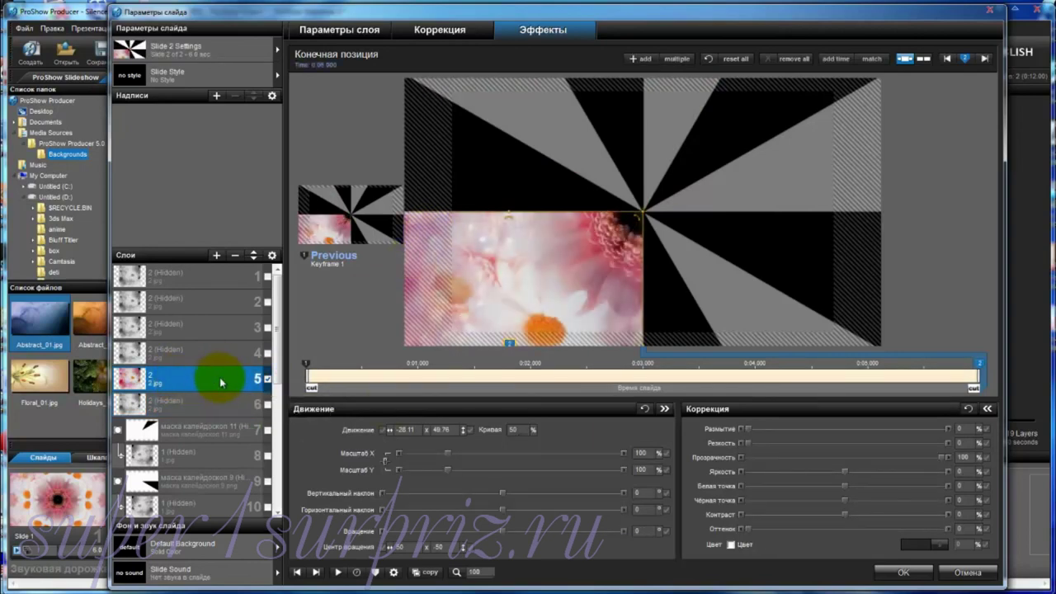
pyautogui.click(306, 364)
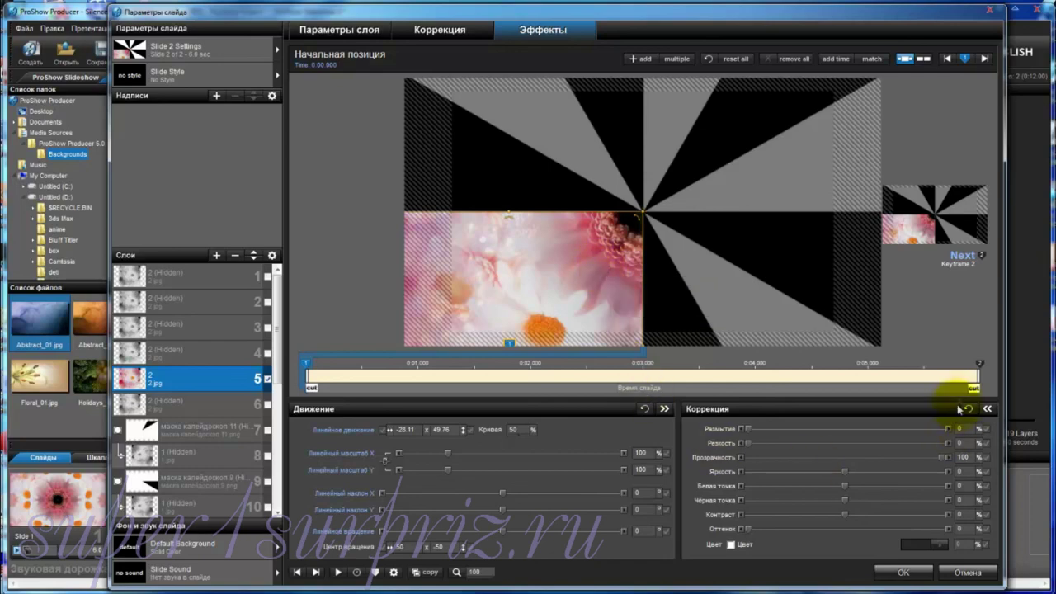
pyautogui.click(981, 363)
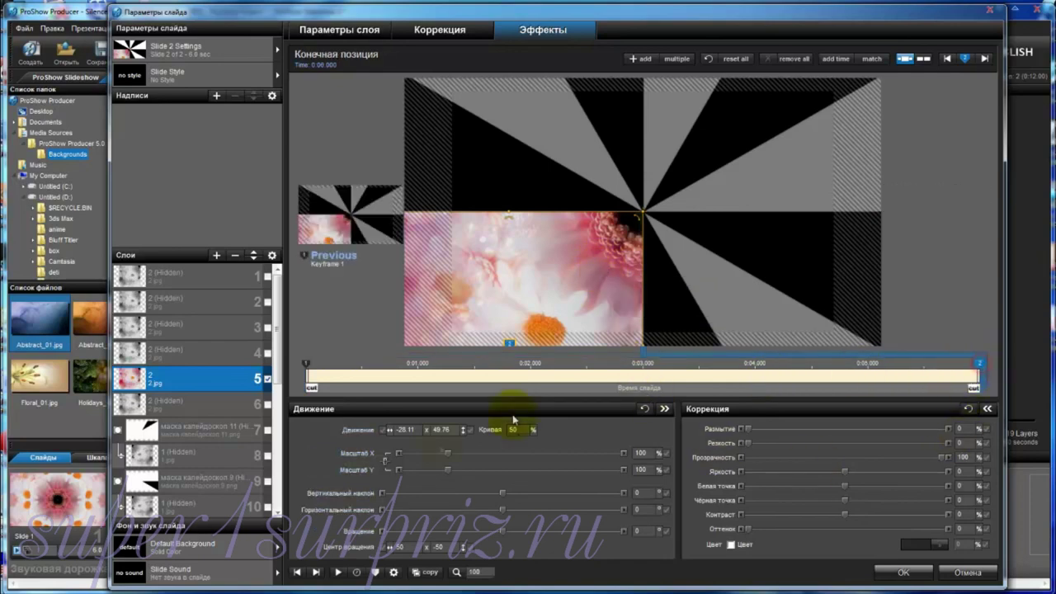
pyautogui.moveTo(505, 535); pyautogui.dragTo(522, 526)
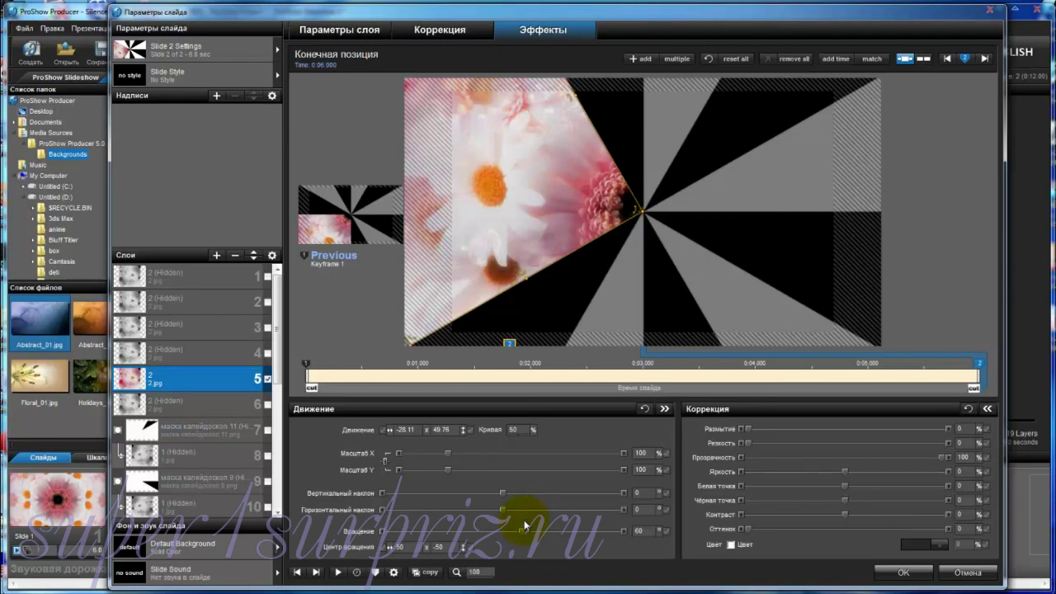
pyautogui.click(267, 377)
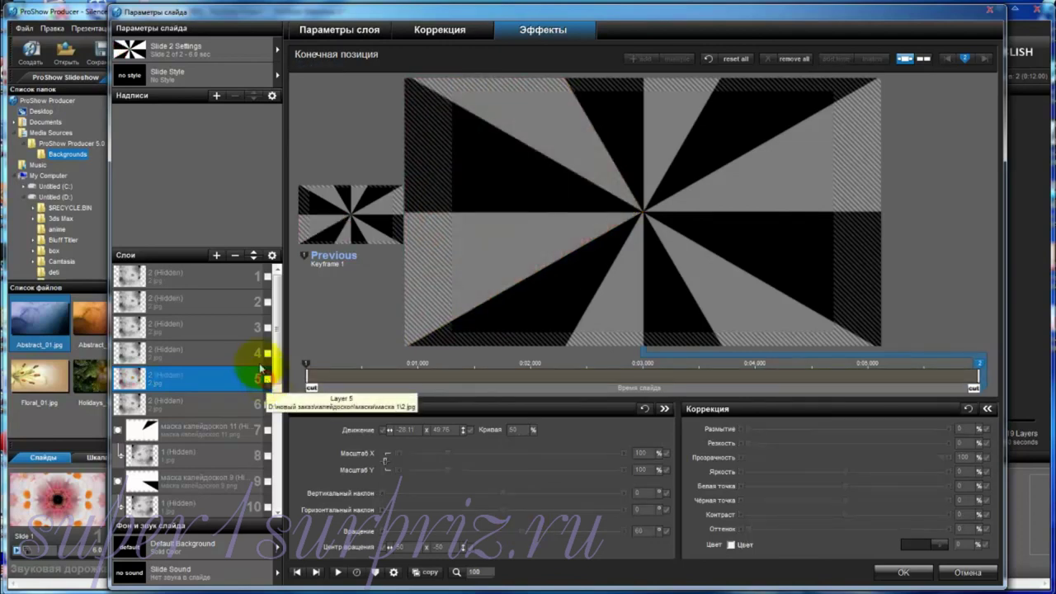
pyautogui.click(238, 352)
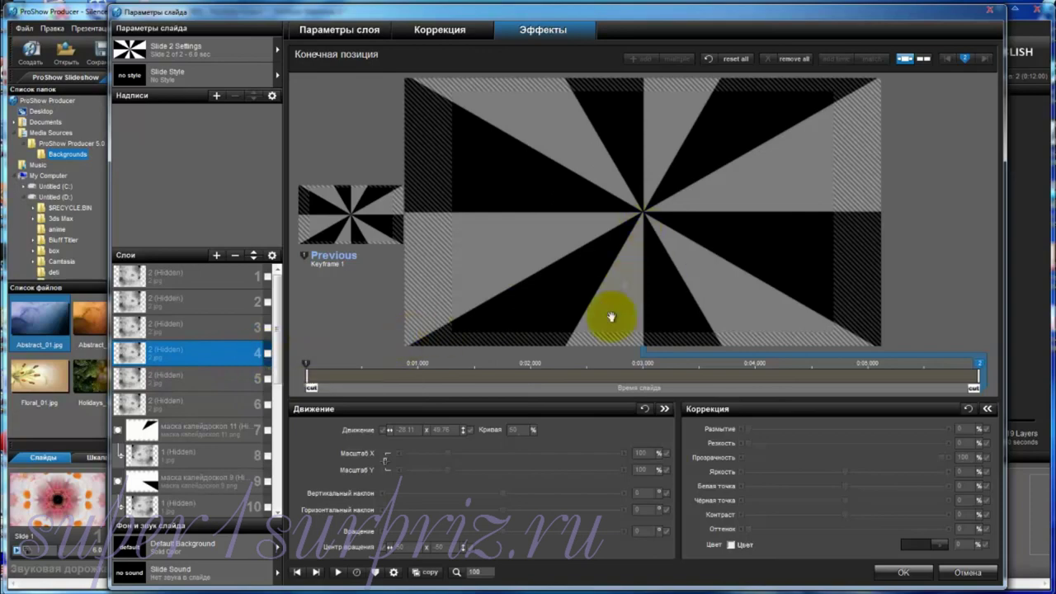
# Step: Show layer 4, rotate it to -60 on keyframe 1, then hide it again
pyautogui.click(267, 353)
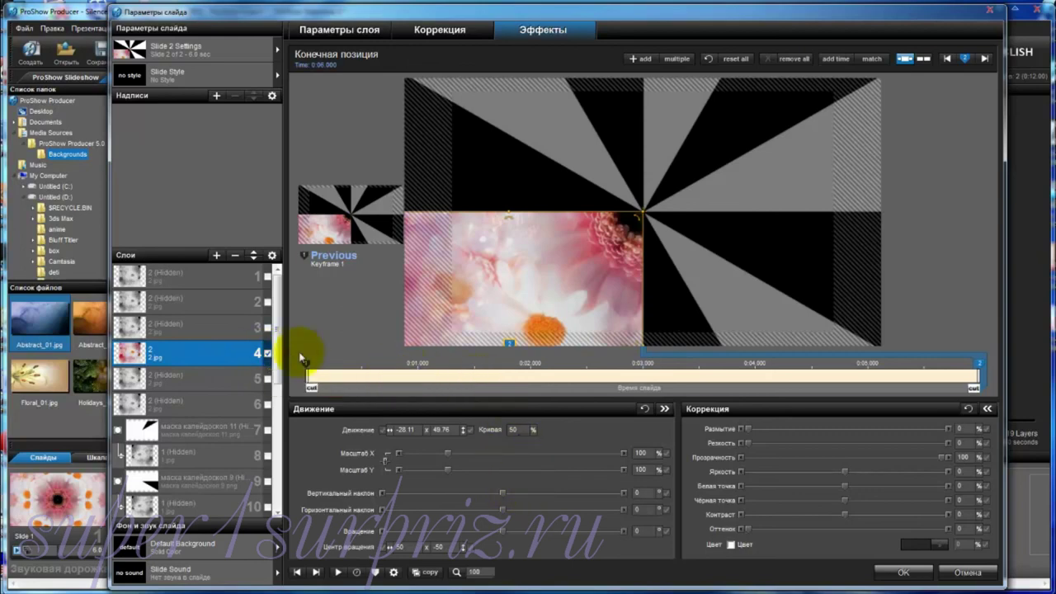
pyautogui.click(307, 368)
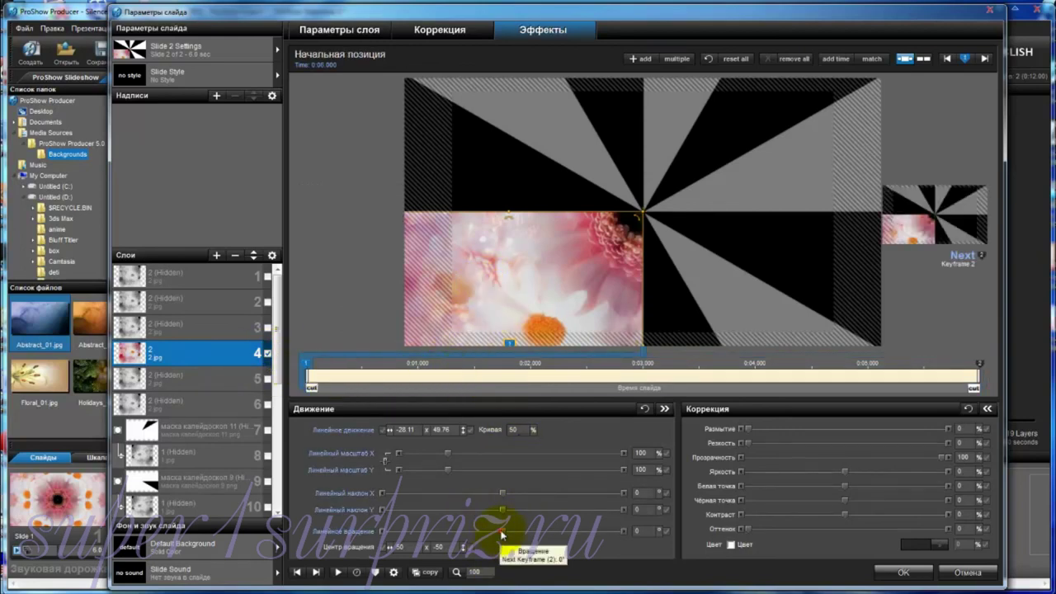
pyautogui.moveTo(502, 530); pyautogui.dragTo(483, 537)
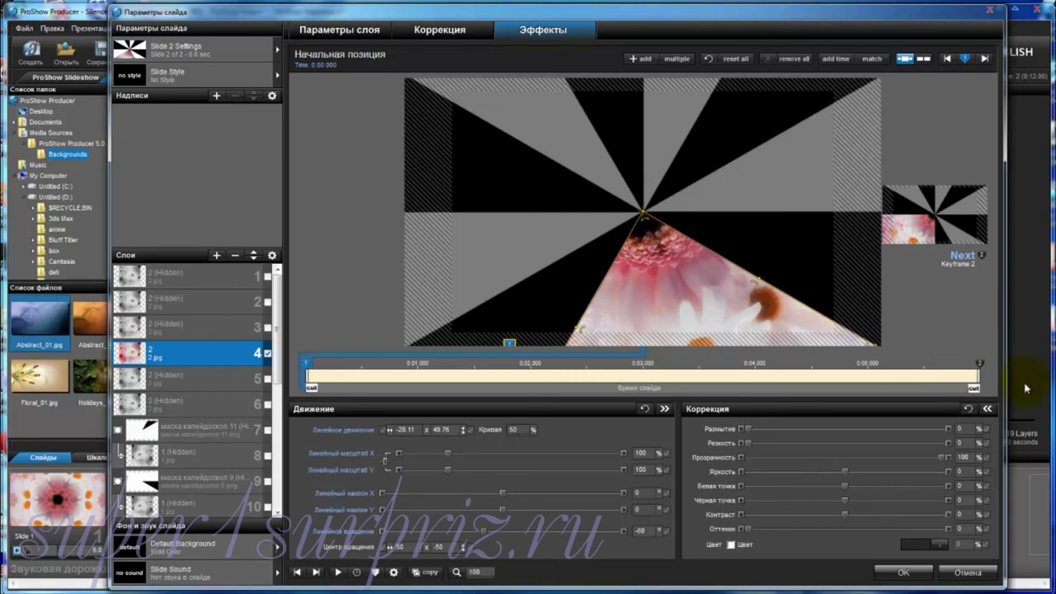
pyautogui.click(980, 366)
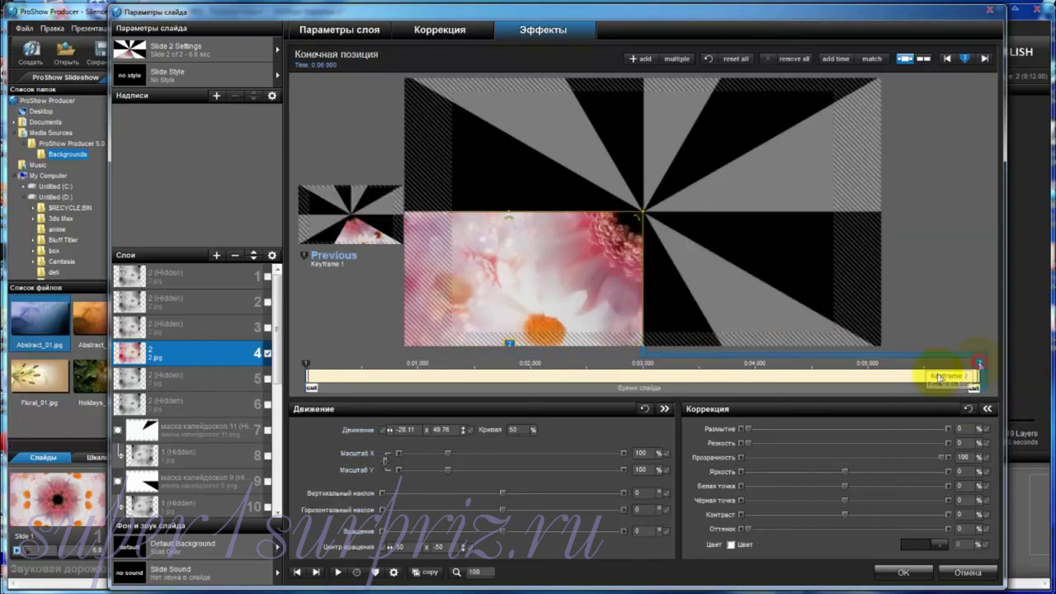
pyautogui.click(629, 358)
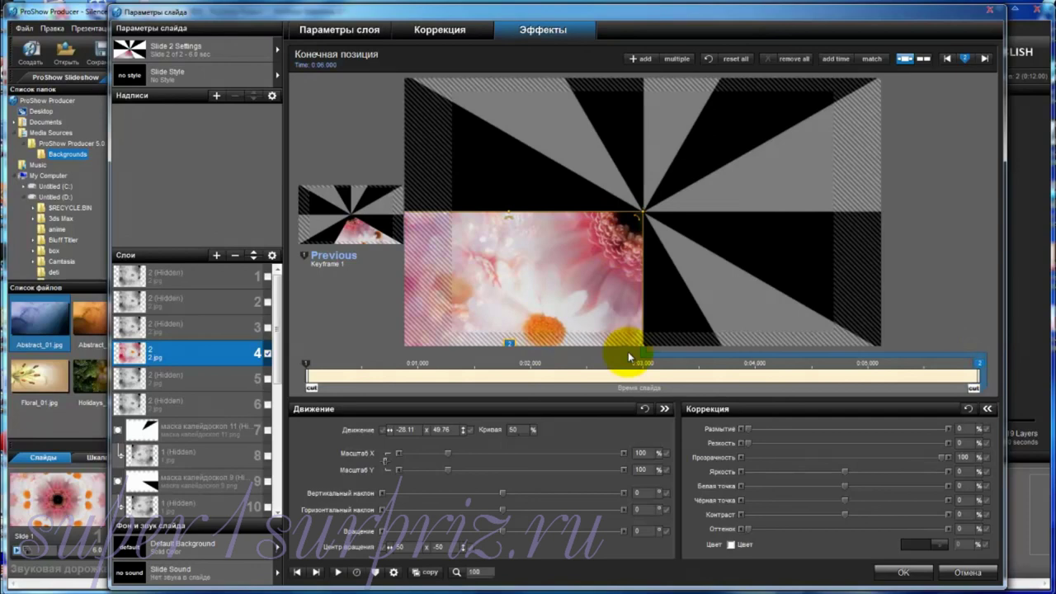
pyautogui.click(266, 353)
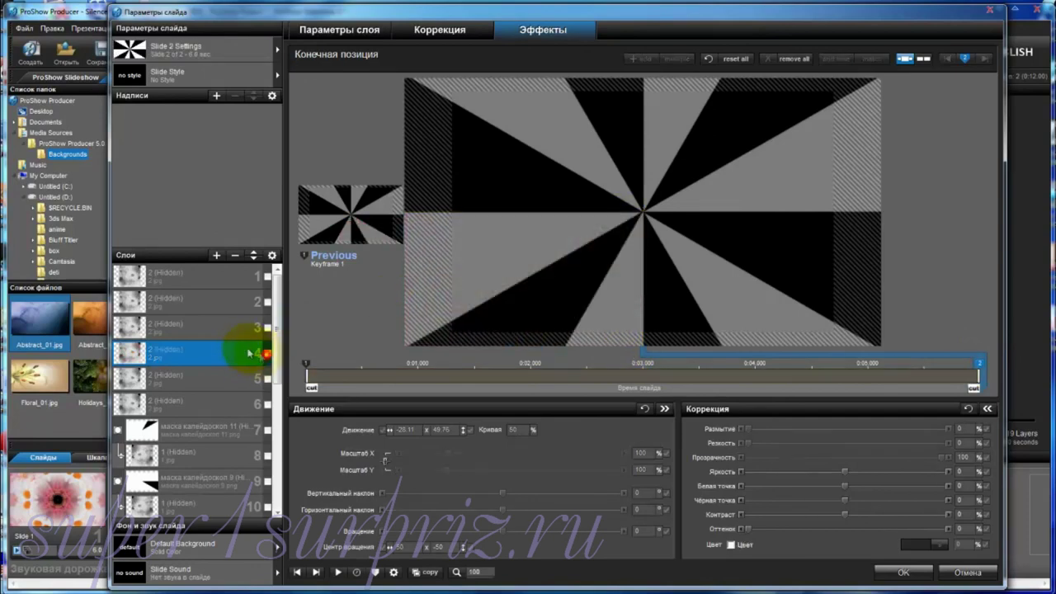
# Step: Show layer 3 and rotate it from -120 on keyframe 1 to about -60 on keyframe 2
pyautogui.click(246, 327)
pyautogui.click(267, 327)
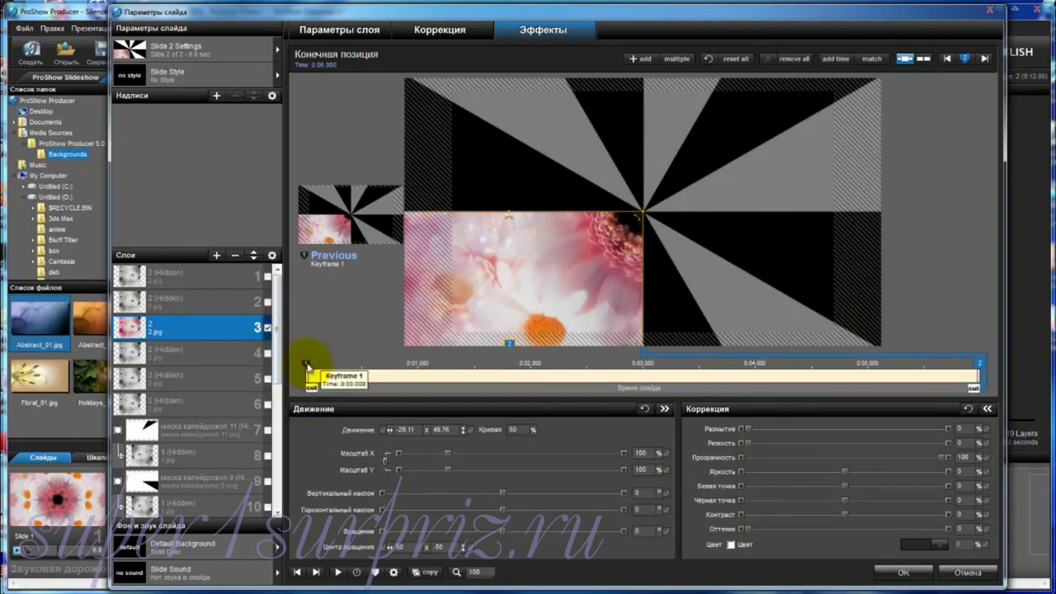
pyautogui.click(306, 365)
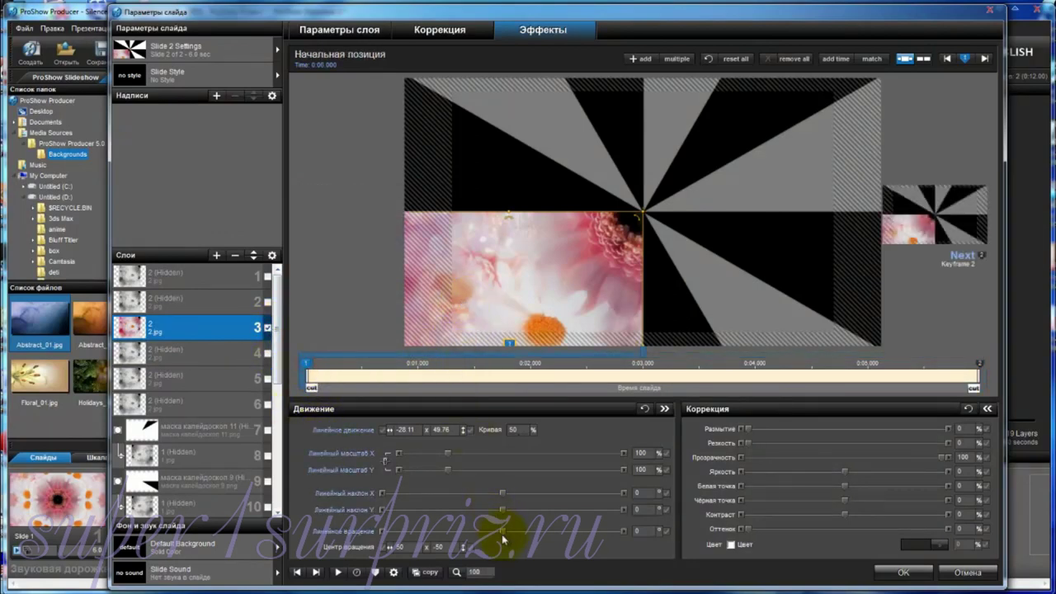
pyautogui.moveTo(503, 532); pyautogui.dragTo(465, 531)
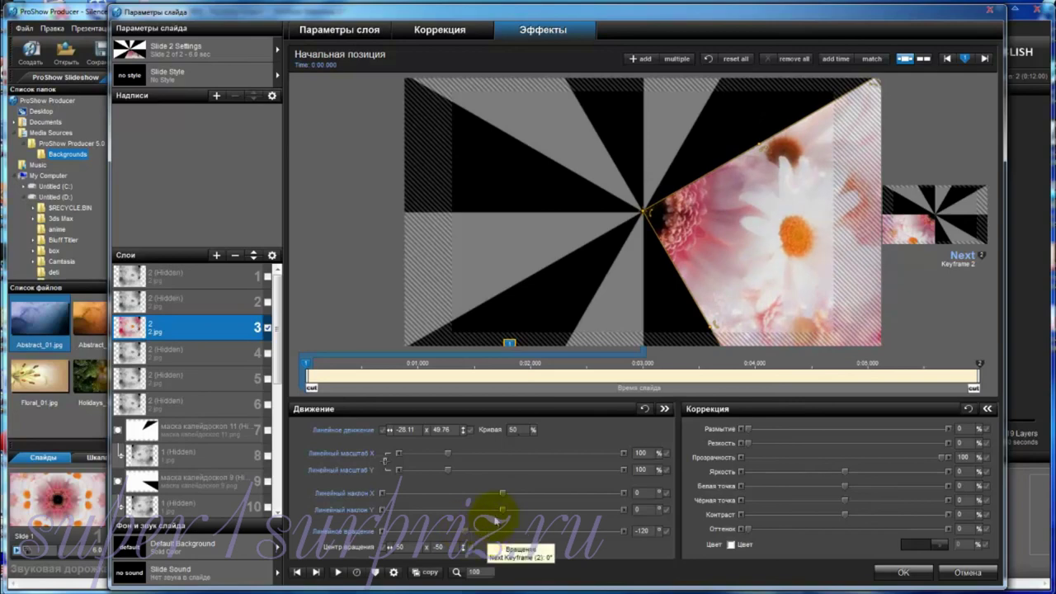
pyautogui.click(979, 363)
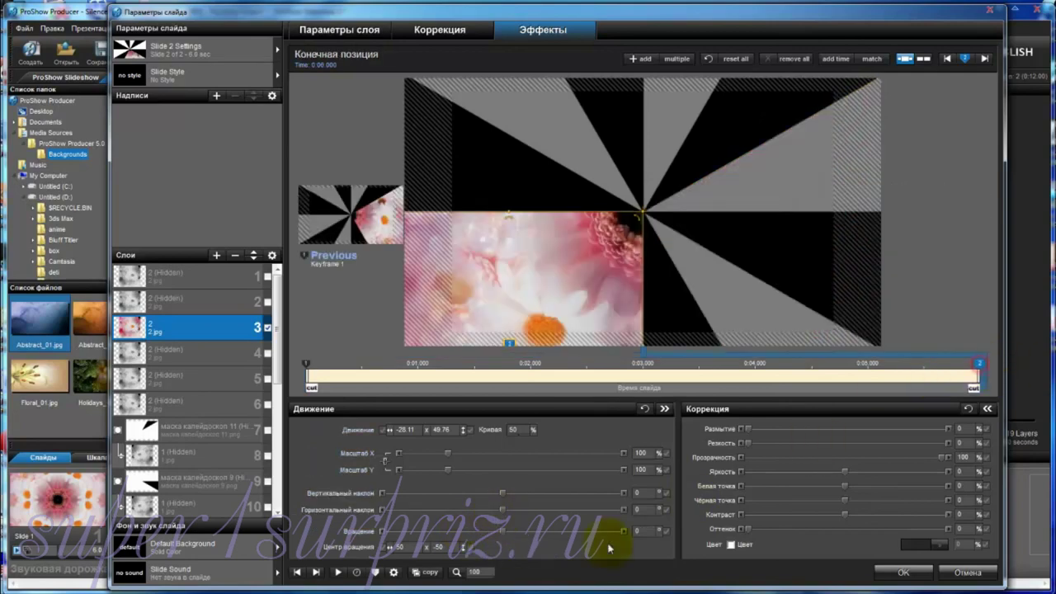
pyautogui.moveTo(502, 536); pyautogui.dragTo(484, 540)
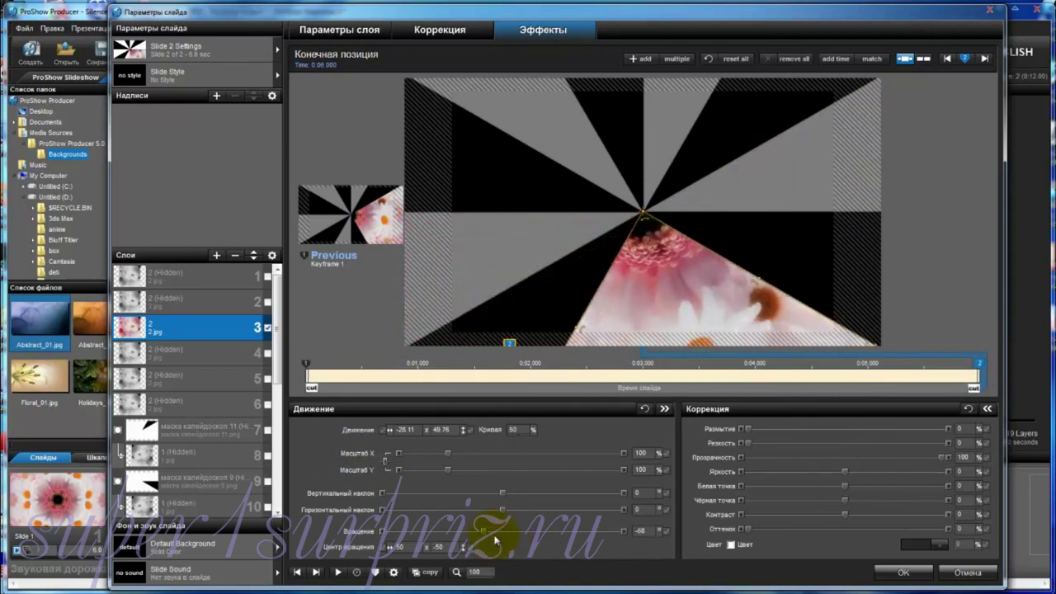
# Step: Hide layer 3, show layer 2, and set its keyframe 1 rotation to exactly -180
pyautogui.click(268, 328)
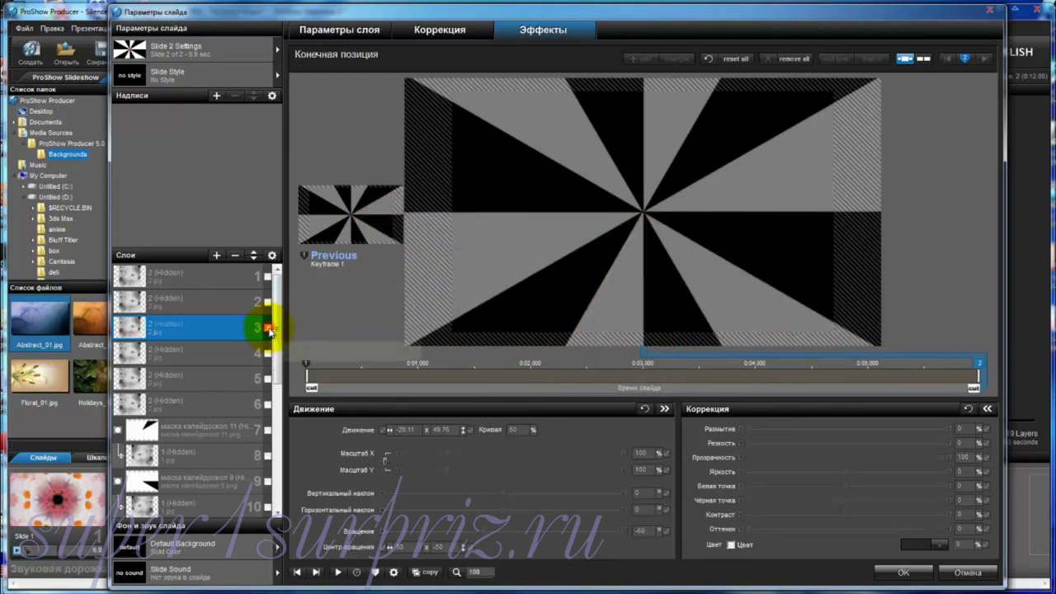
pyautogui.click(231, 301)
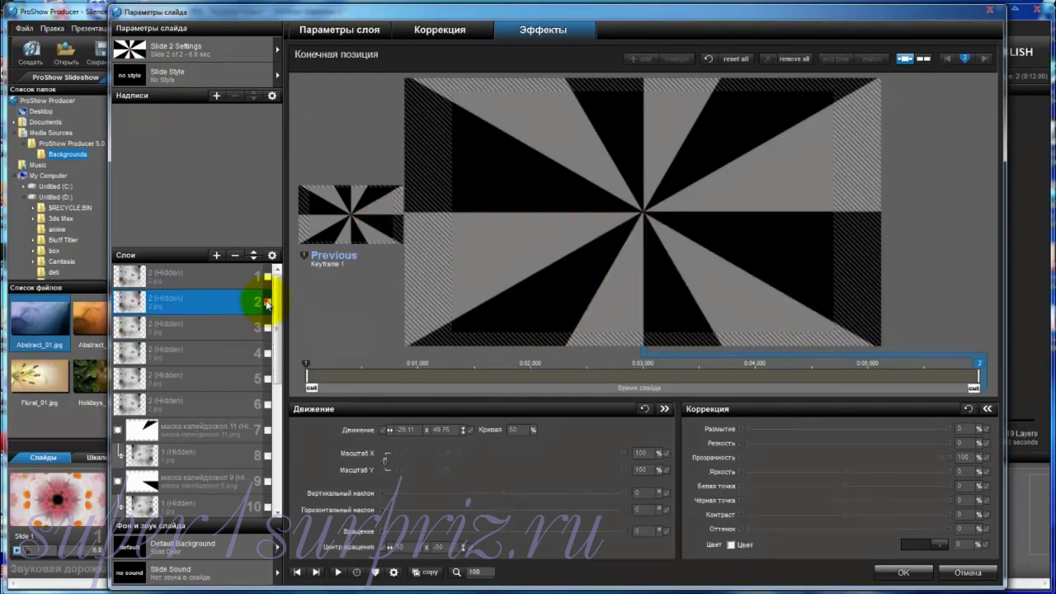
pyautogui.click(267, 302)
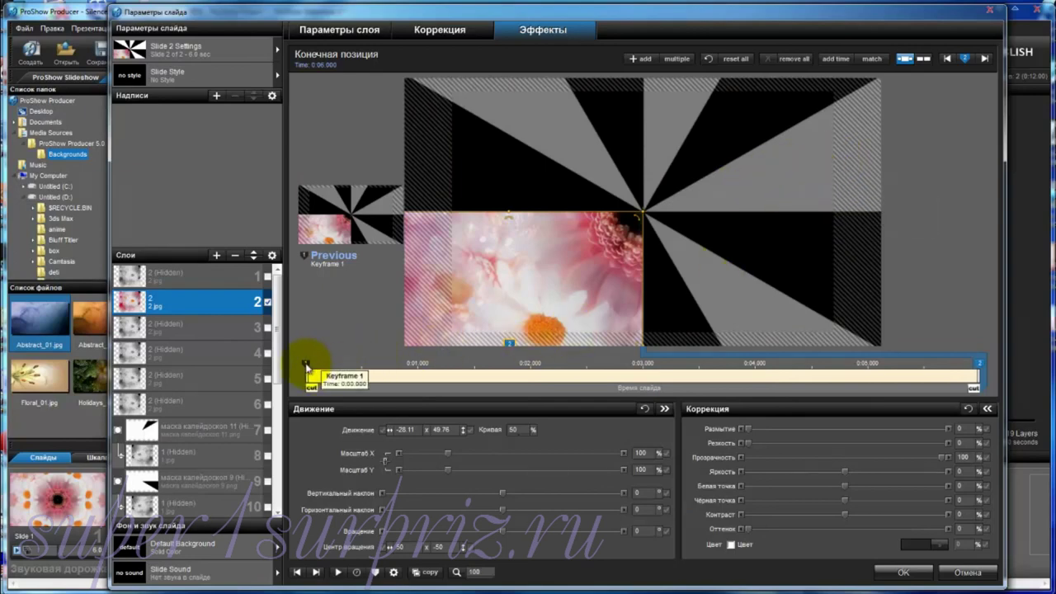
pyautogui.click(305, 365)
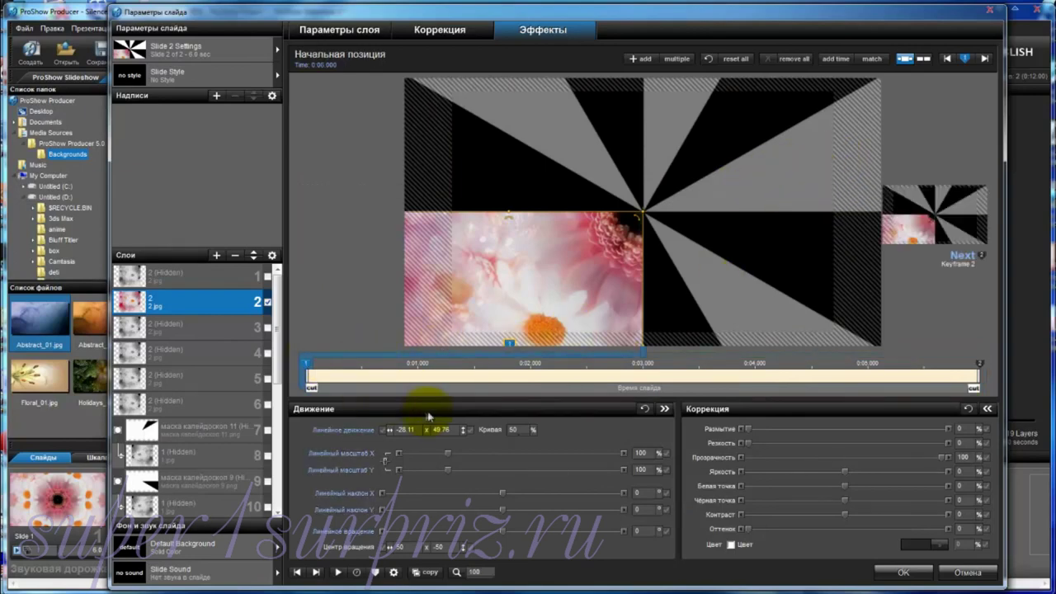
pyautogui.moveTo(505, 532); pyautogui.dragTo(449, 538)
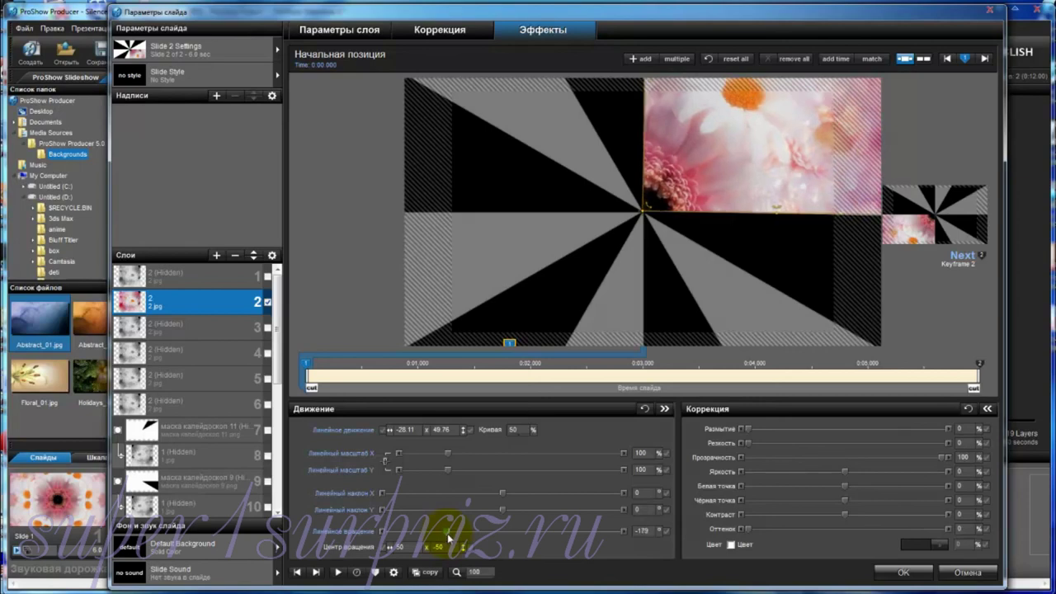
pyautogui.doubleClick(651, 531)
pyautogui.write('-180')
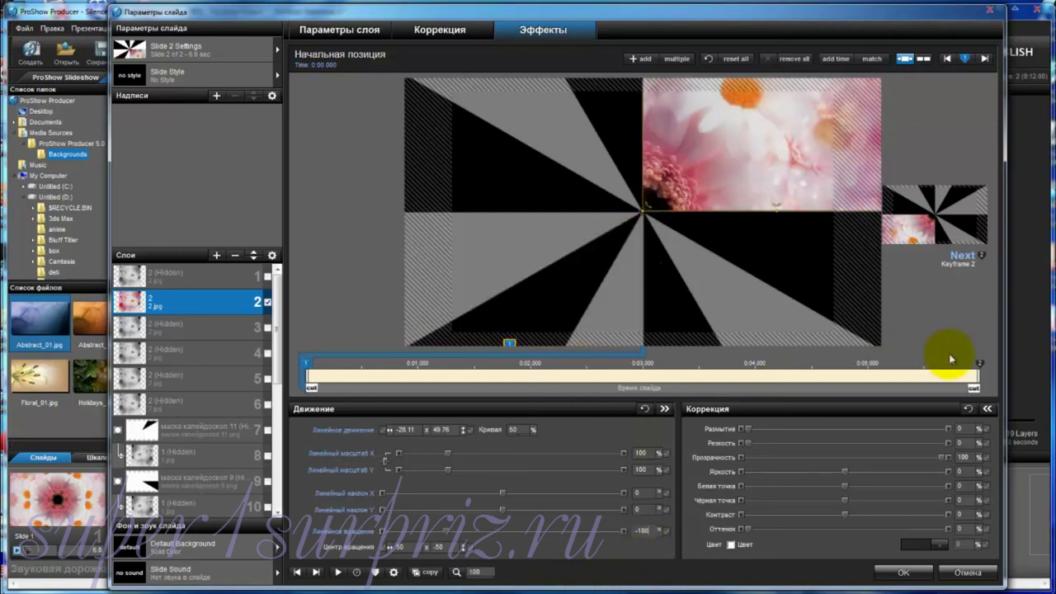
# Step: On keyframe 2, enter rotation 50 for layer 2, then drag it up to about 239
pyautogui.click(979, 364)
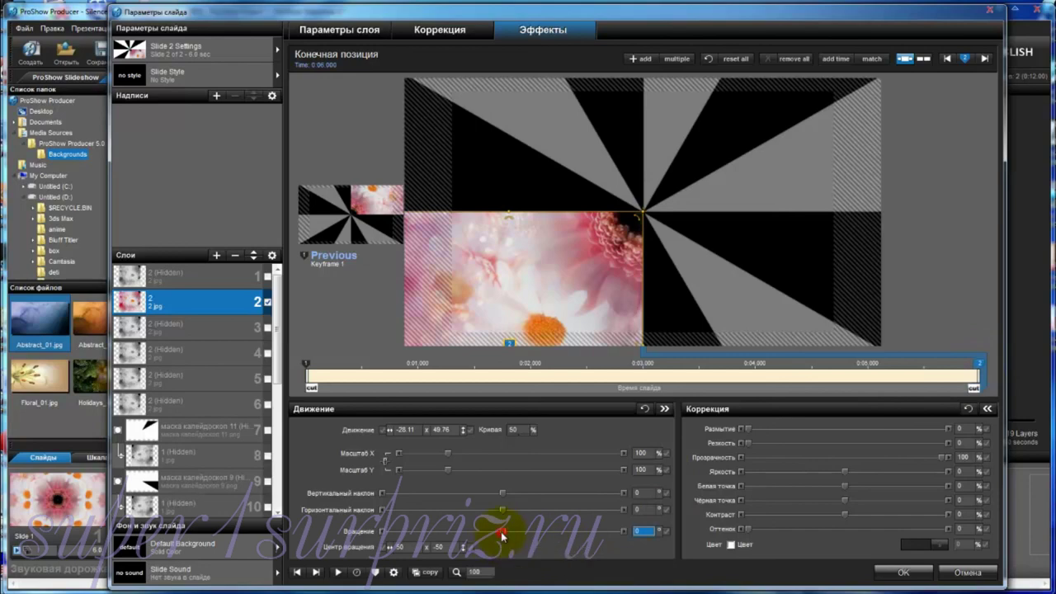
pyautogui.write('50')
pyautogui.press('Return')
pyautogui.moveTo(521, 536); pyautogui.dragTo(577, 529)
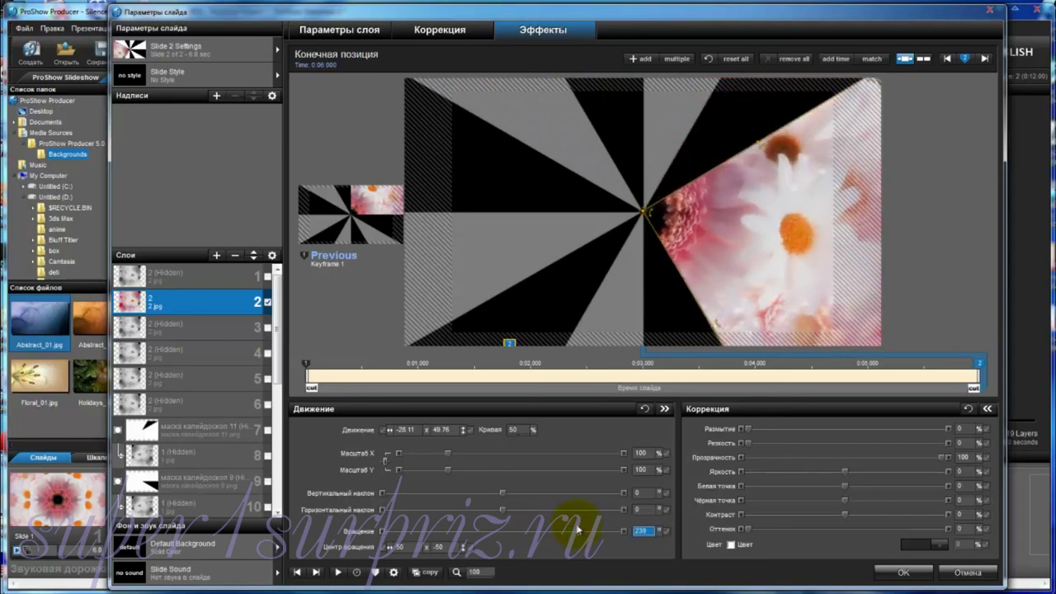
# Step: Show layer 1 and hide layer 2. Rotate layer 1 from about -240 on keyframe 1 to 180 on keyframe 2
pyautogui.click(266, 277)
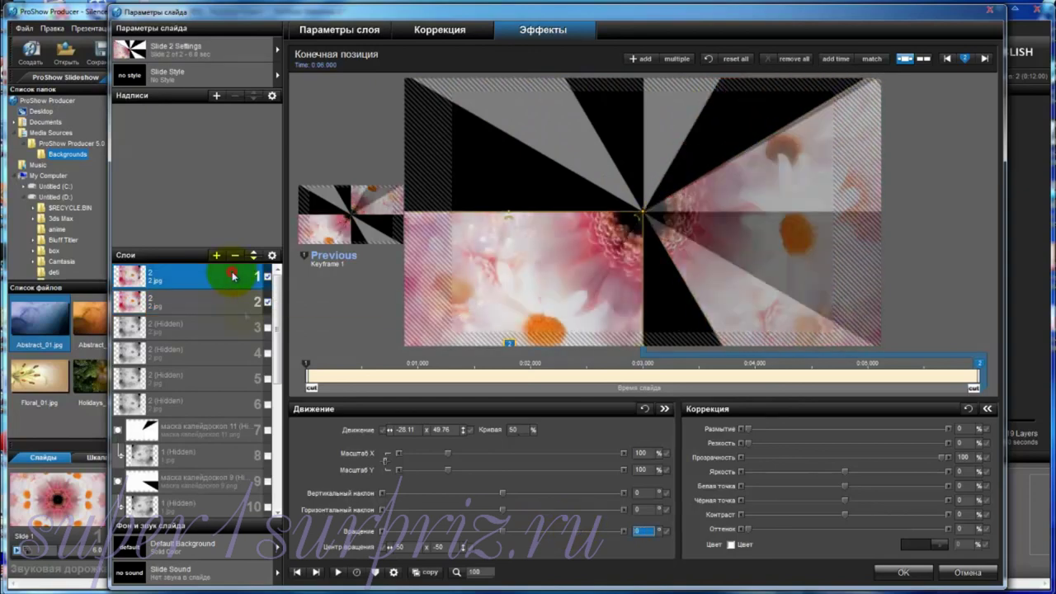
pyautogui.click(268, 302)
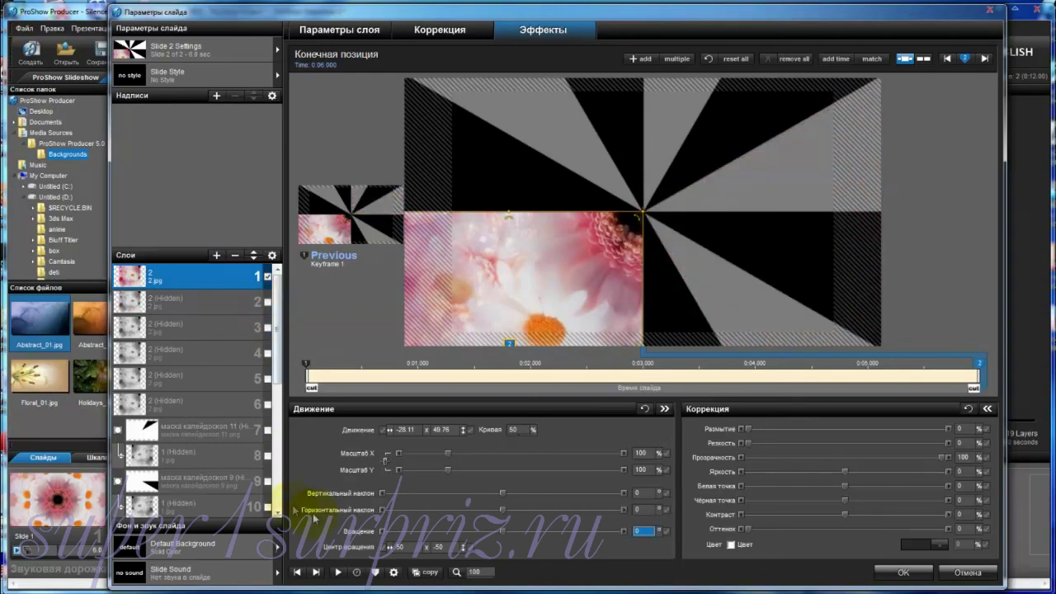
pyautogui.click(305, 364)
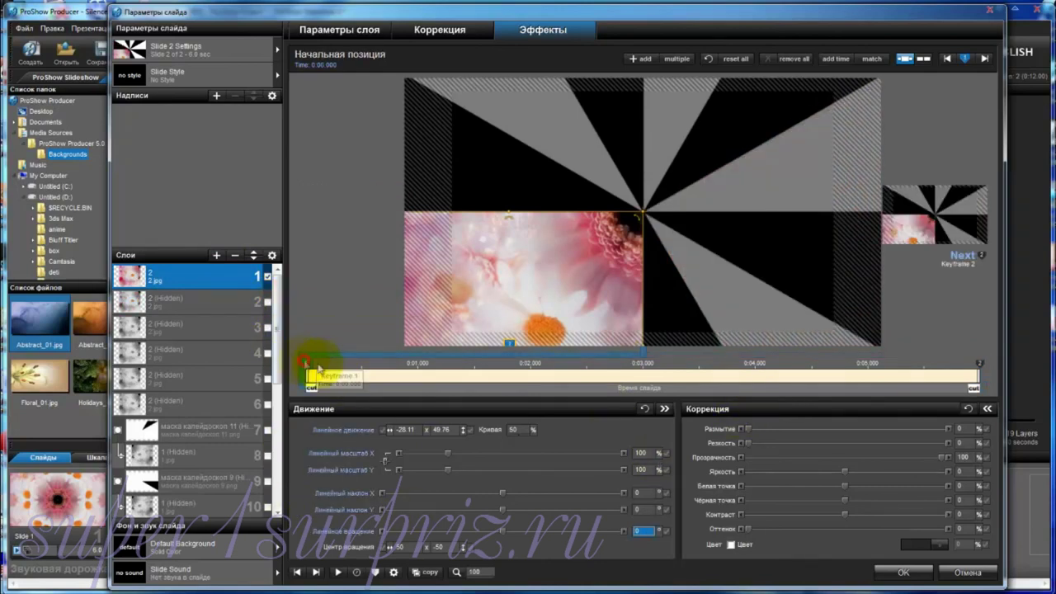
pyautogui.moveTo(505, 537); pyautogui.dragTo(430, 528)
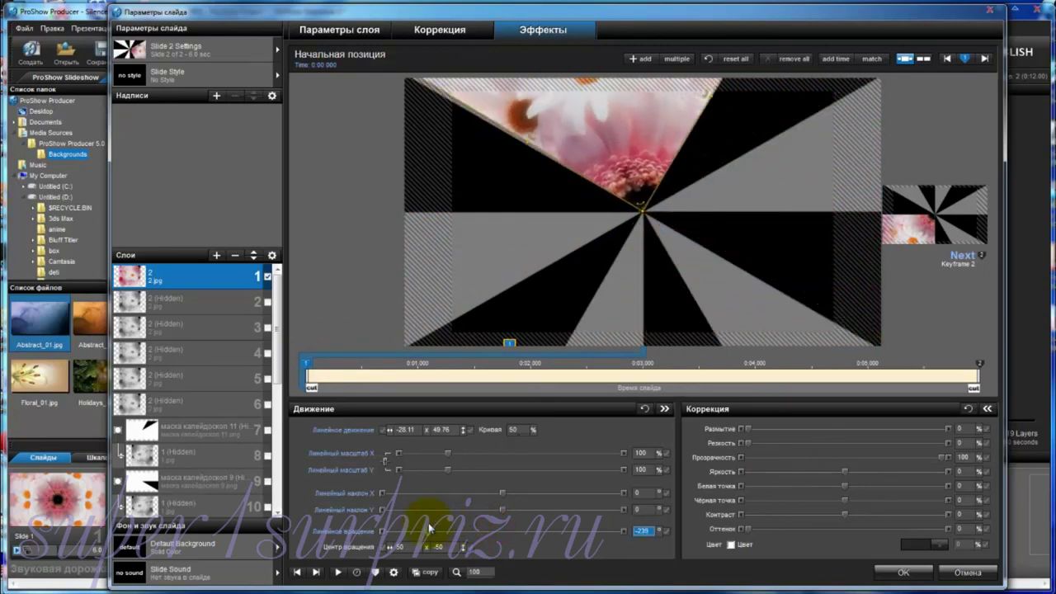
pyautogui.click(984, 373)
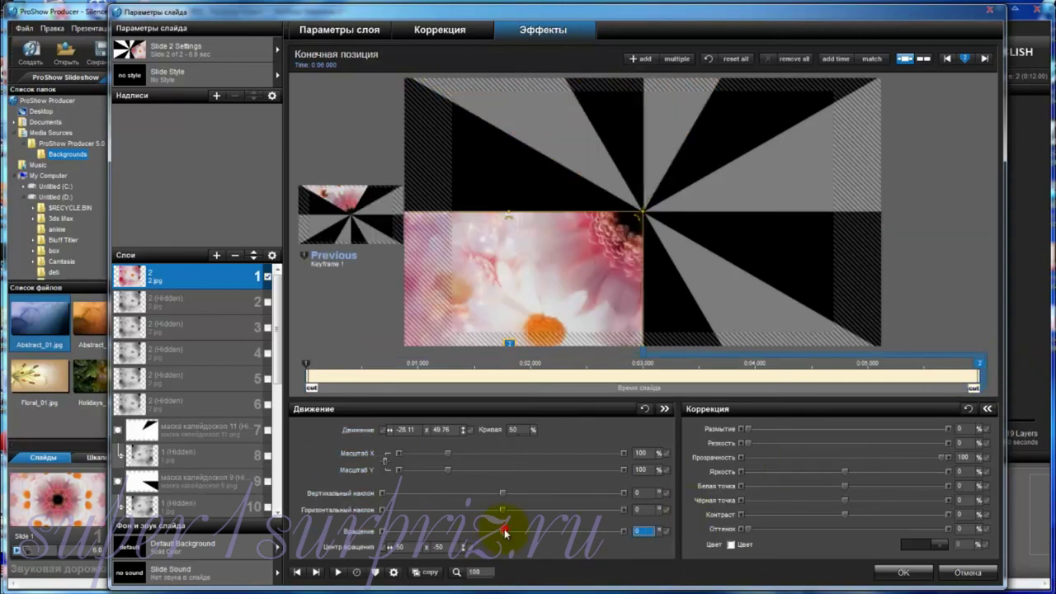
pyautogui.moveTo(505, 532); pyautogui.dragTo(562, 528)
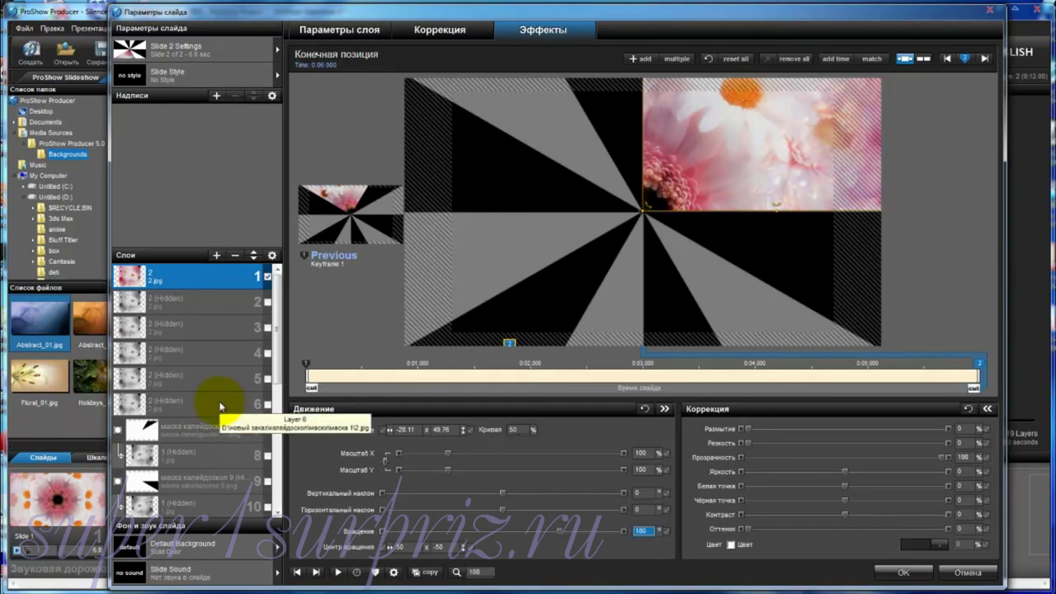
# Step: Make flower copies 2 through 6 visible again
pyautogui.click(267, 302)
pyautogui.click(267, 327)
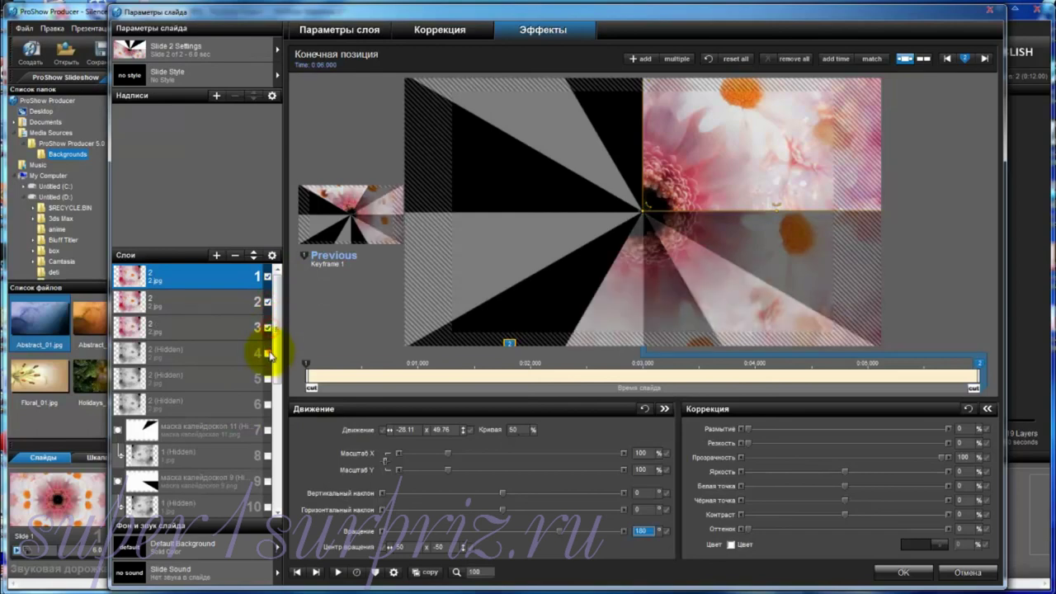
pyautogui.click(268, 353)
pyautogui.click(267, 379)
pyautogui.click(267, 405)
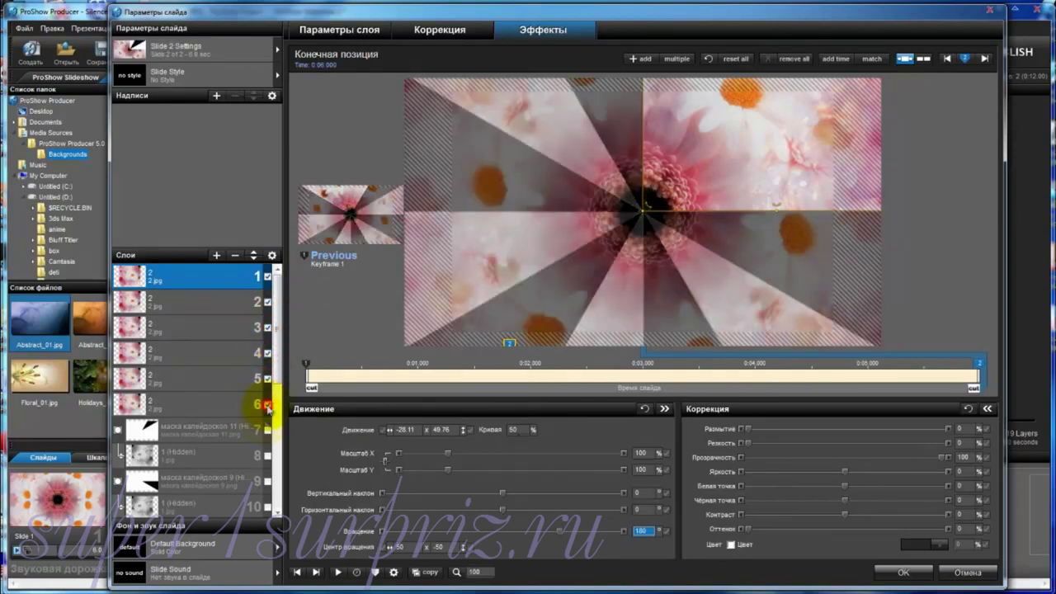
# Step: Add маска калейдоскоп 2.png as a new image layer above flower copy 6
pyautogui.click(216, 408)
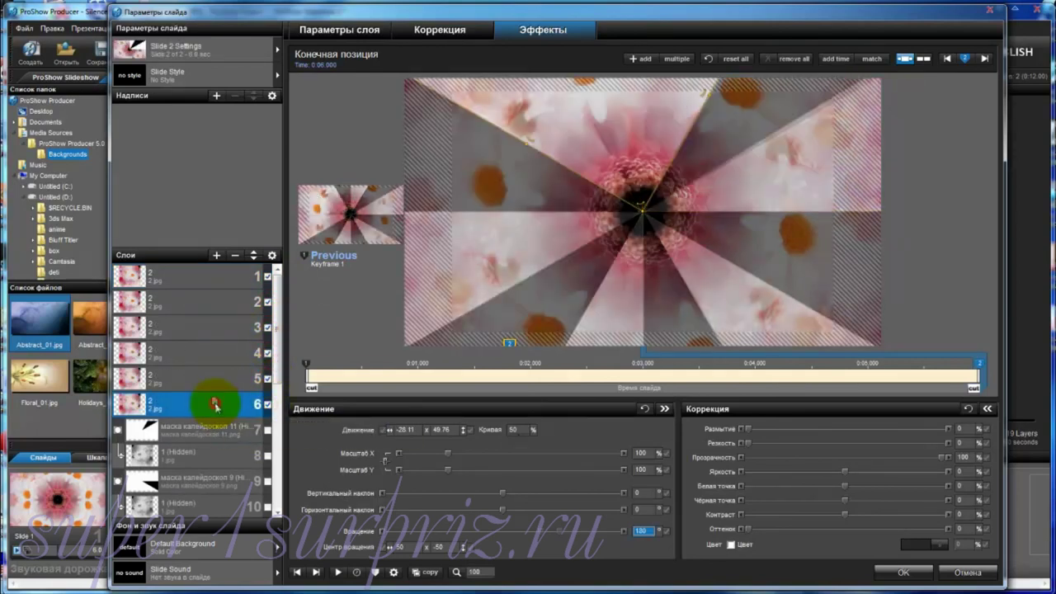
pyautogui.click(215, 258)
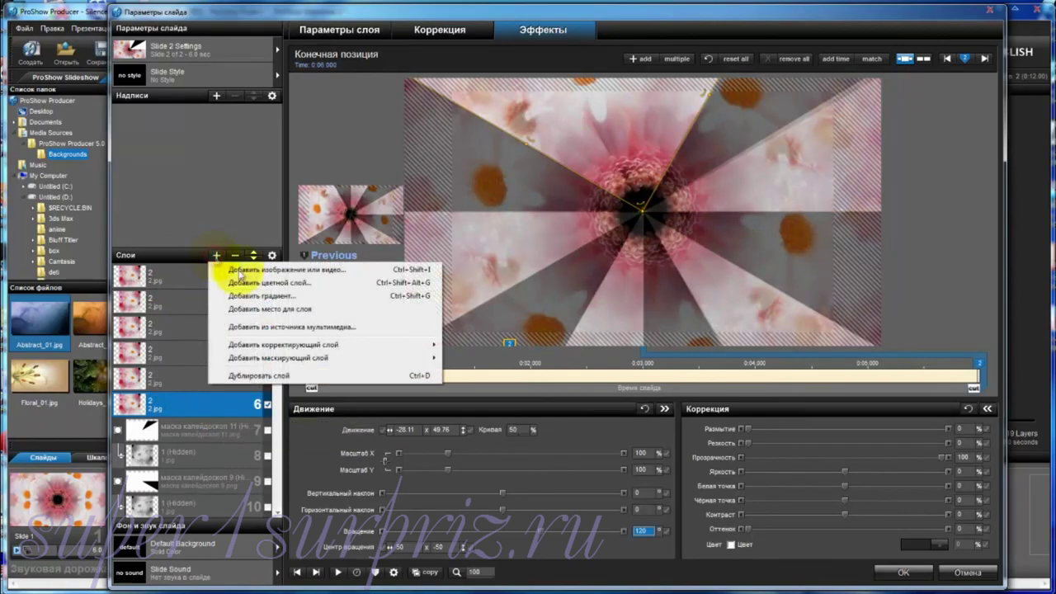
pyautogui.click(244, 275)
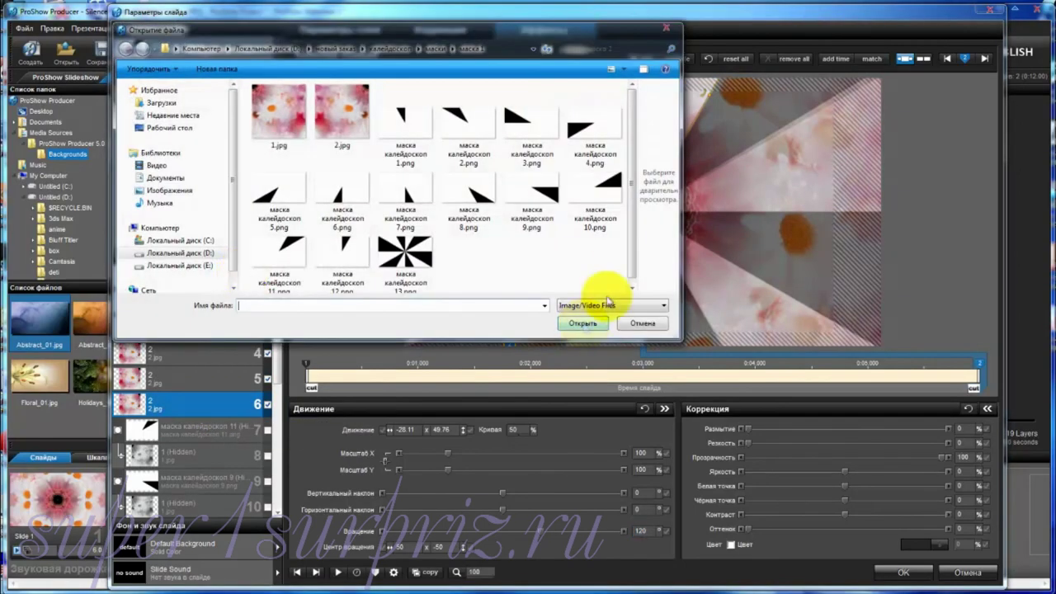
pyautogui.click(466, 115)
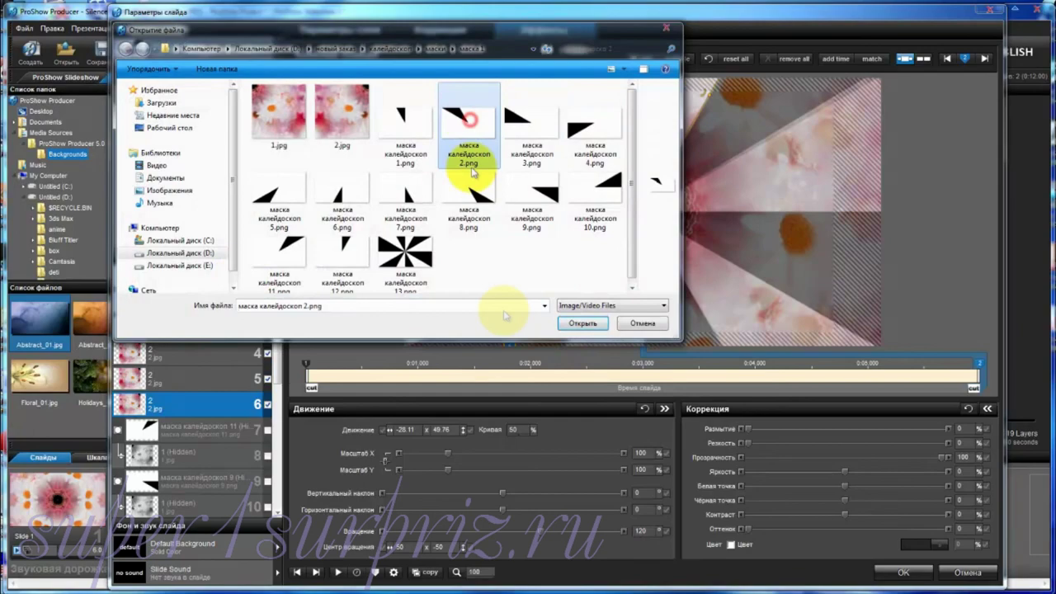
pyautogui.click(585, 322)
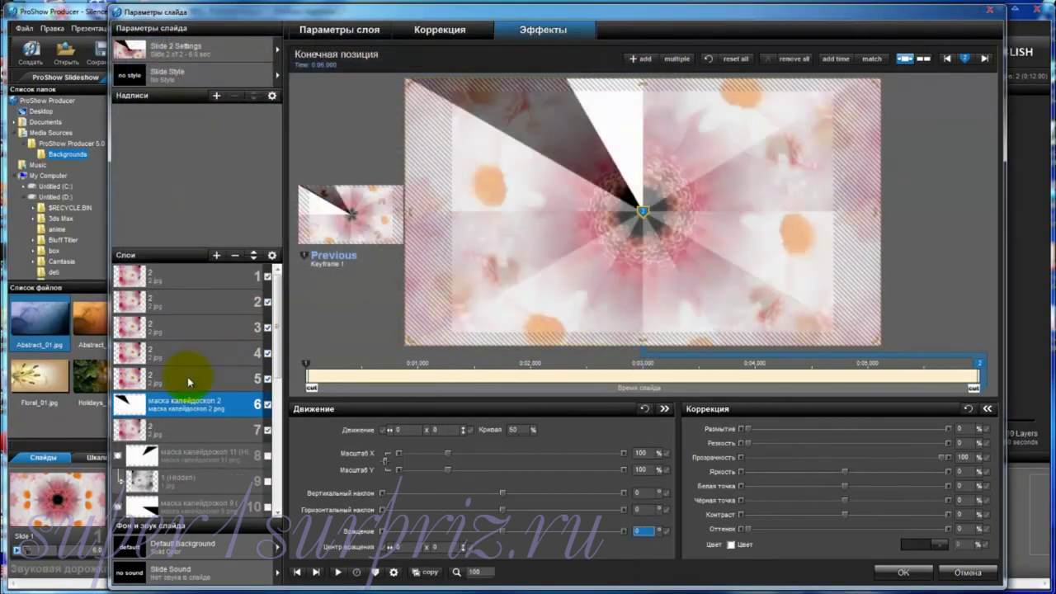
# Step: Add маска калейдоскоп 4.png as a new image layer above flower copy 5
pyautogui.click(188, 381)
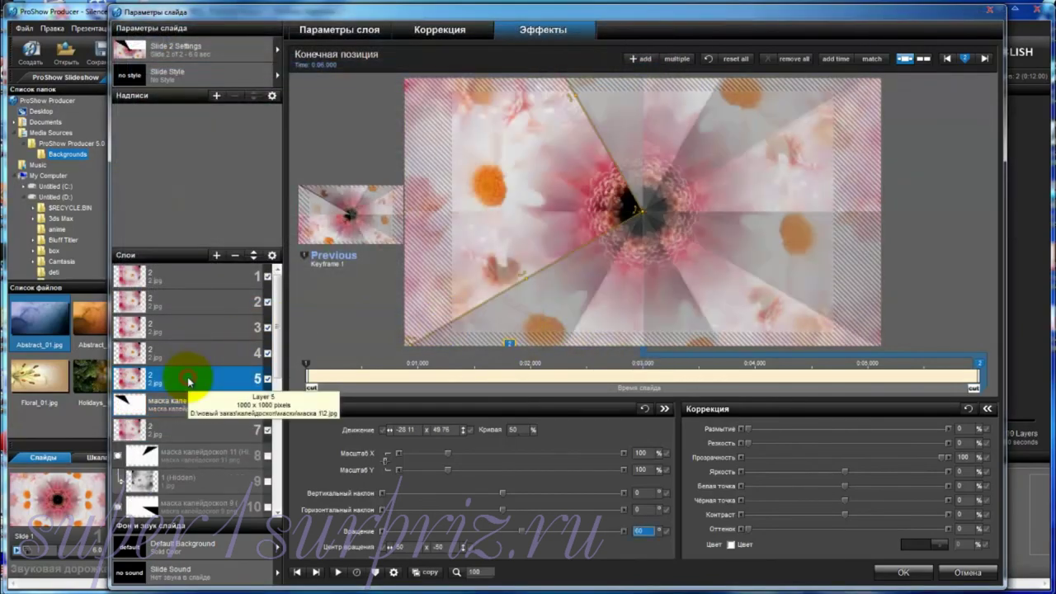
pyautogui.click(214, 256)
pyautogui.click(253, 269)
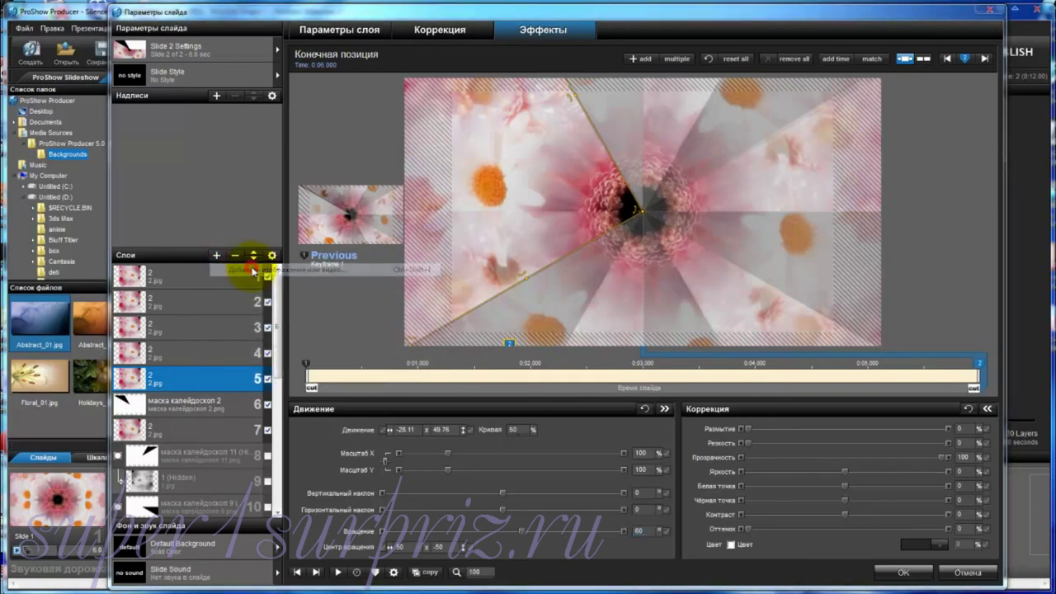
pyautogui.click(595, 125)
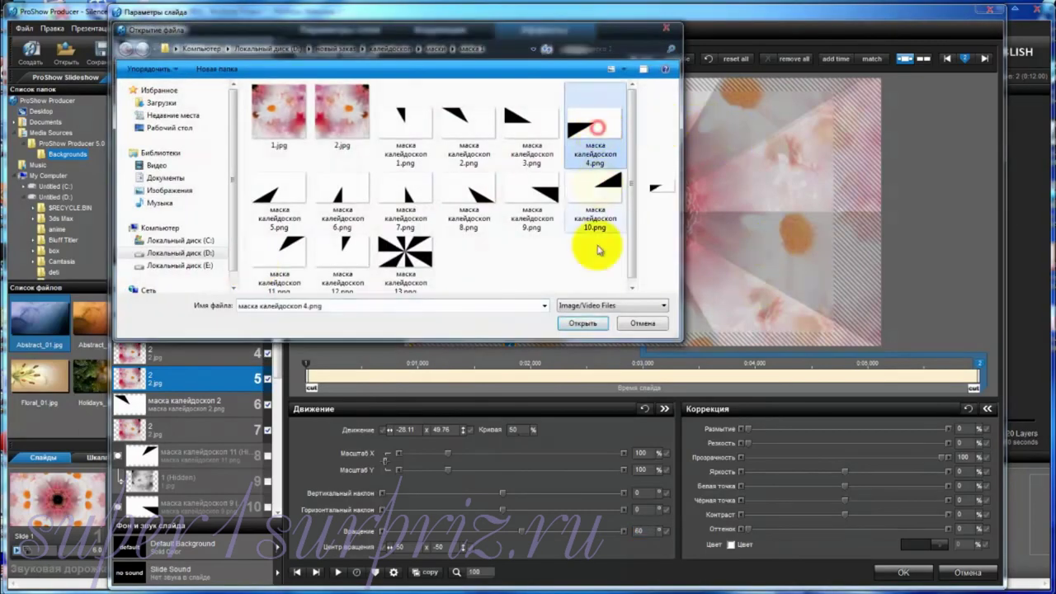
pyautogui.click(581, 323)
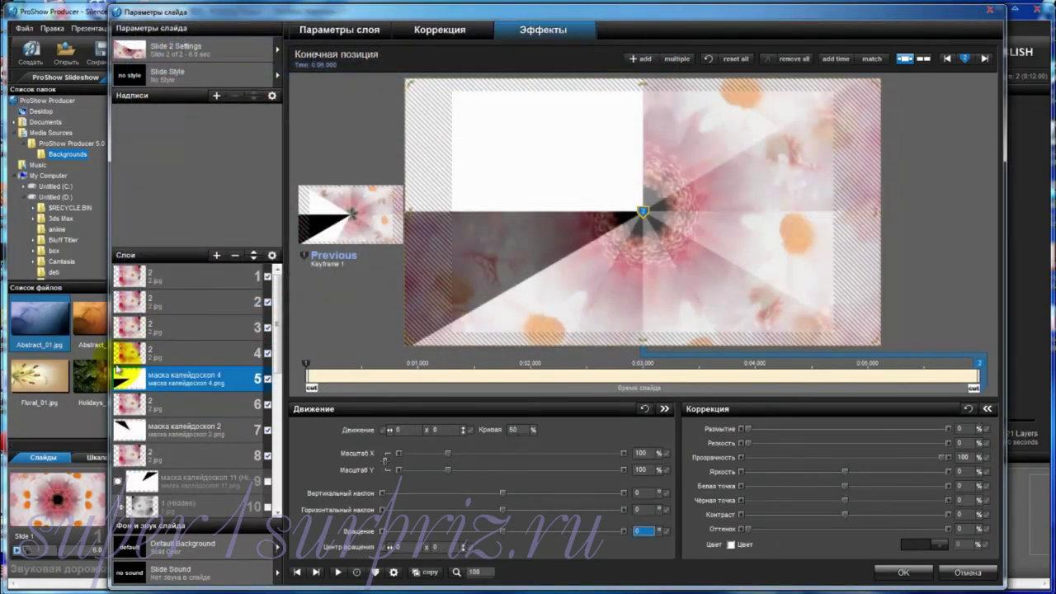
pyautogui.click(200, 353)
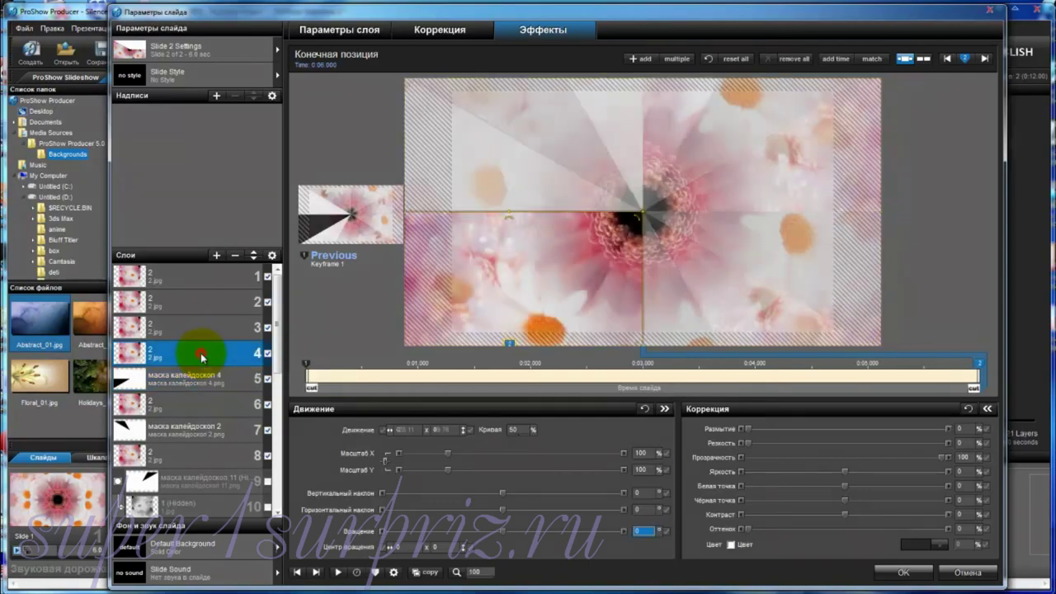
# Step: Add маска калейдоскоп 6.png above copy 4 and маска калейдоскоп 8.png above copy 3
pyautogui.click(217, 257)
pyautogui.click(234, 271)
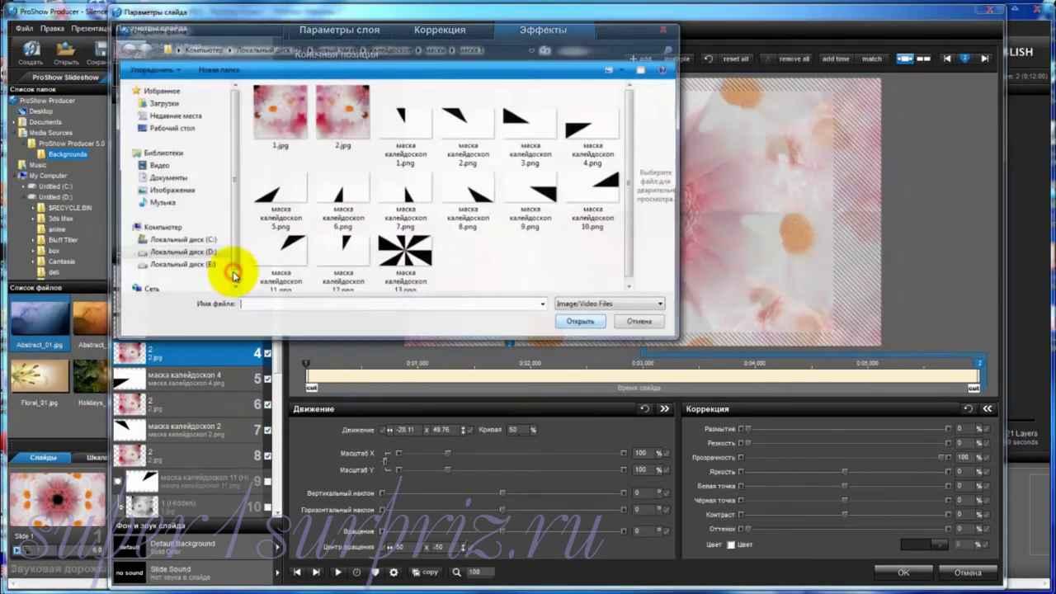
pyautogui.click(343, 198)
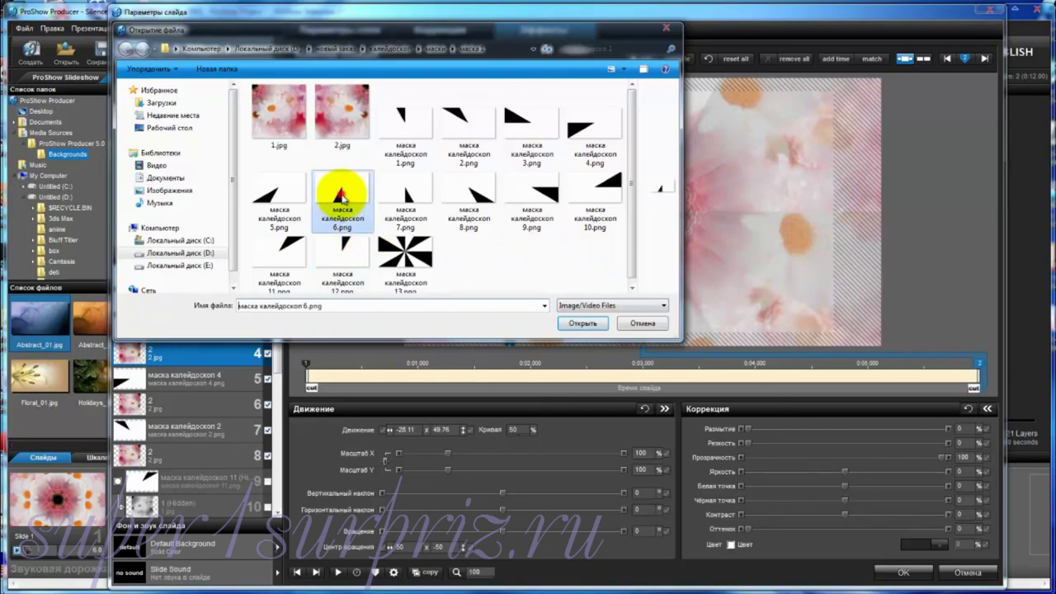
pyautogui.click(582, 323)
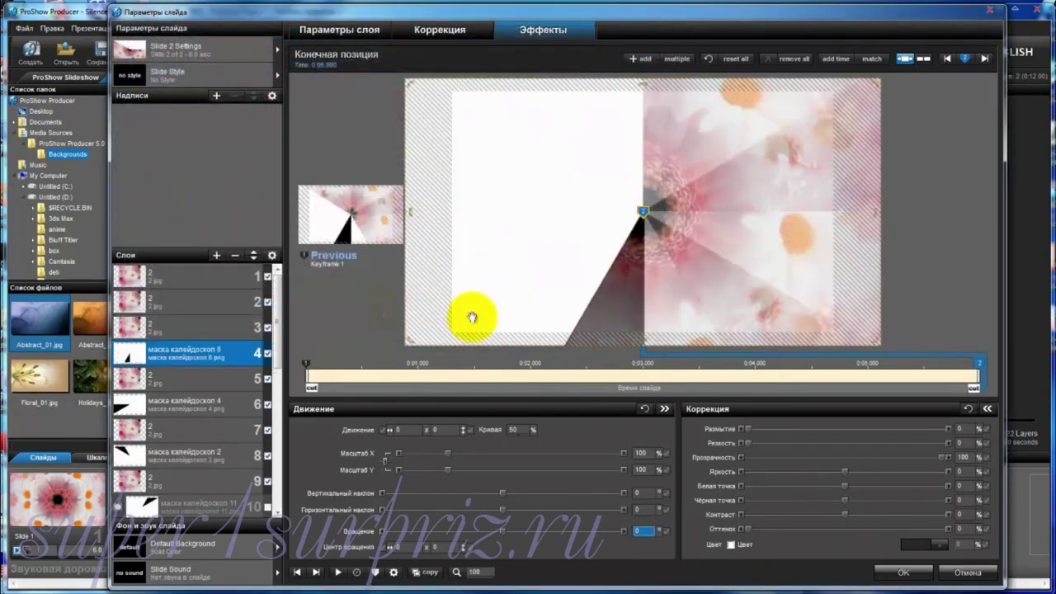
pyautogui.click(205, 328)
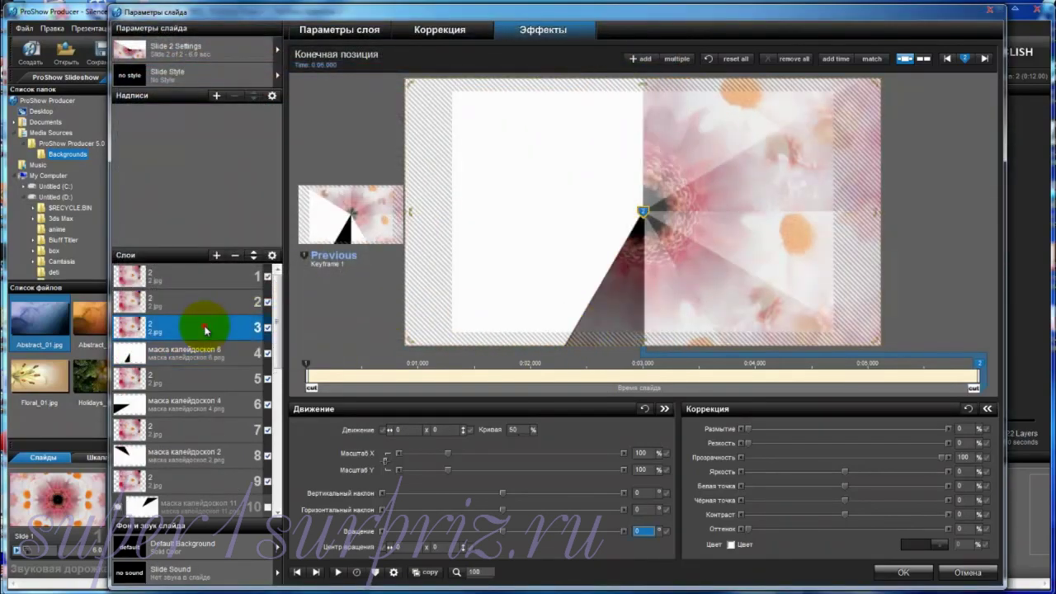
pyautogui.click(216, 255)
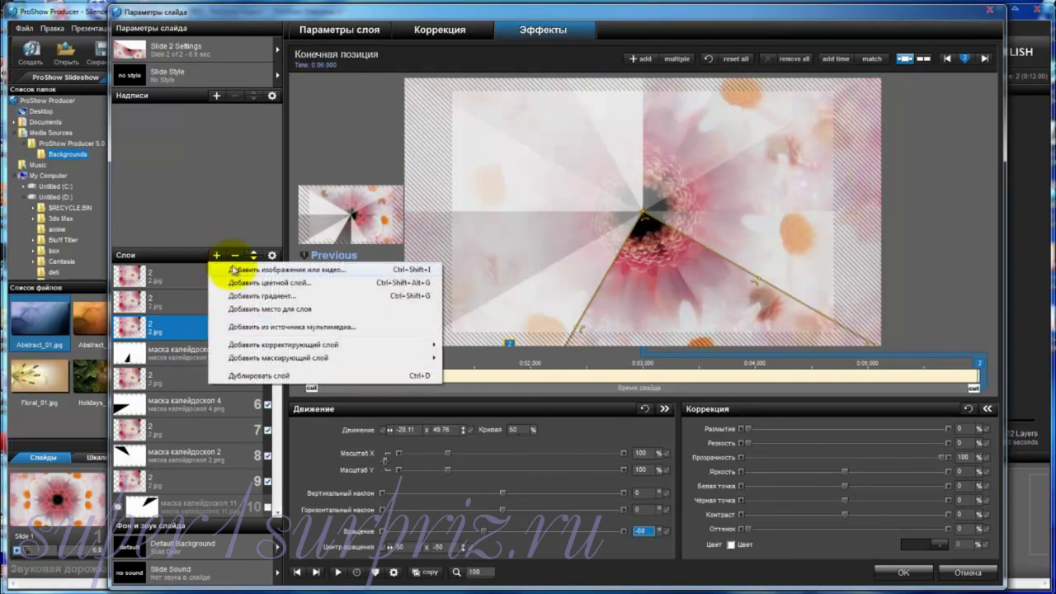
pyautogui.click(238, 269)
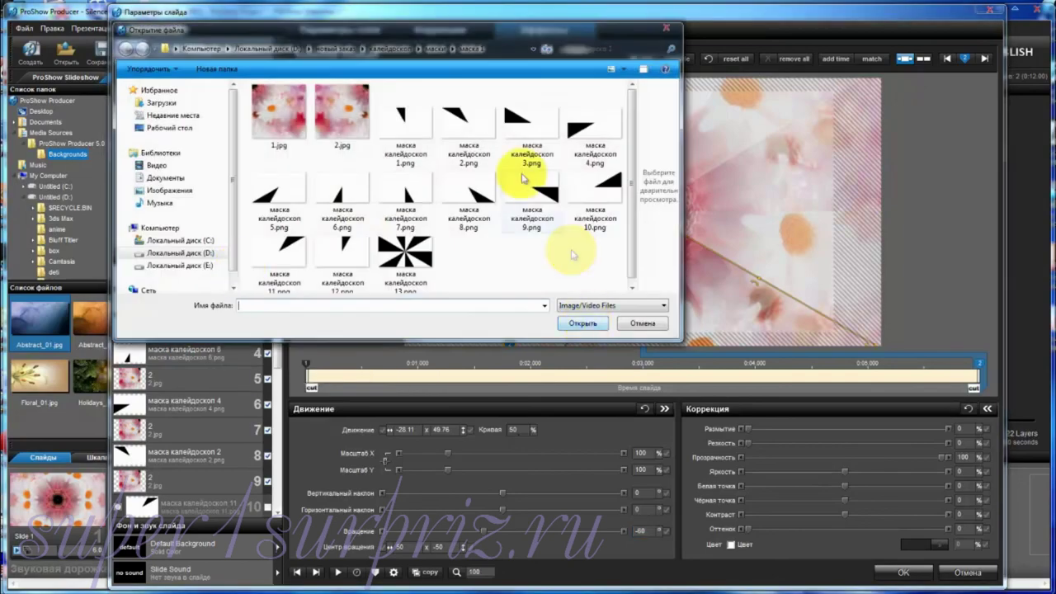
pyautogui.click(462, 210)
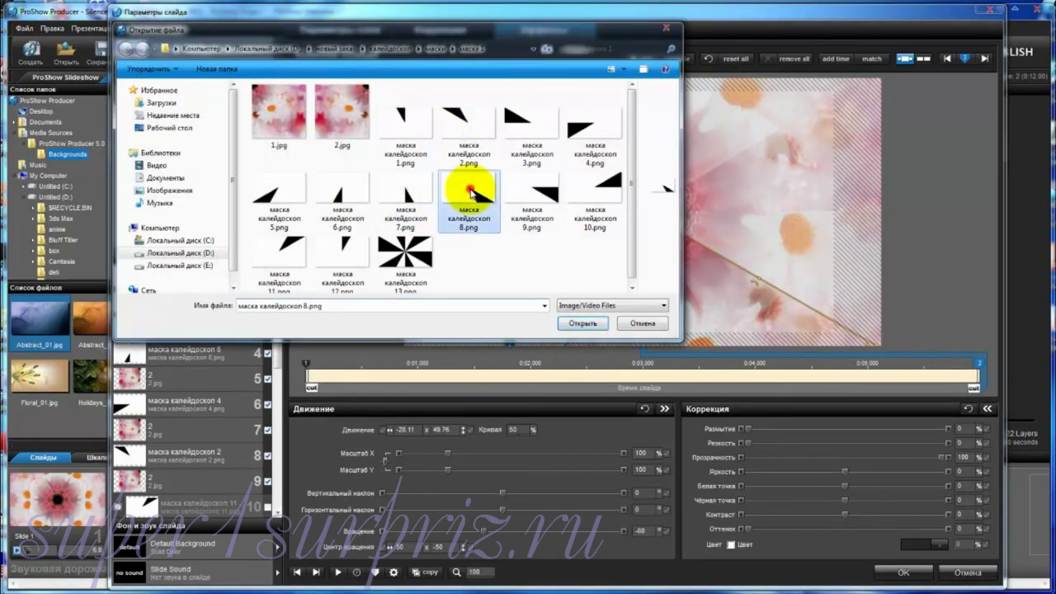
pyautogui.click(581, 323)
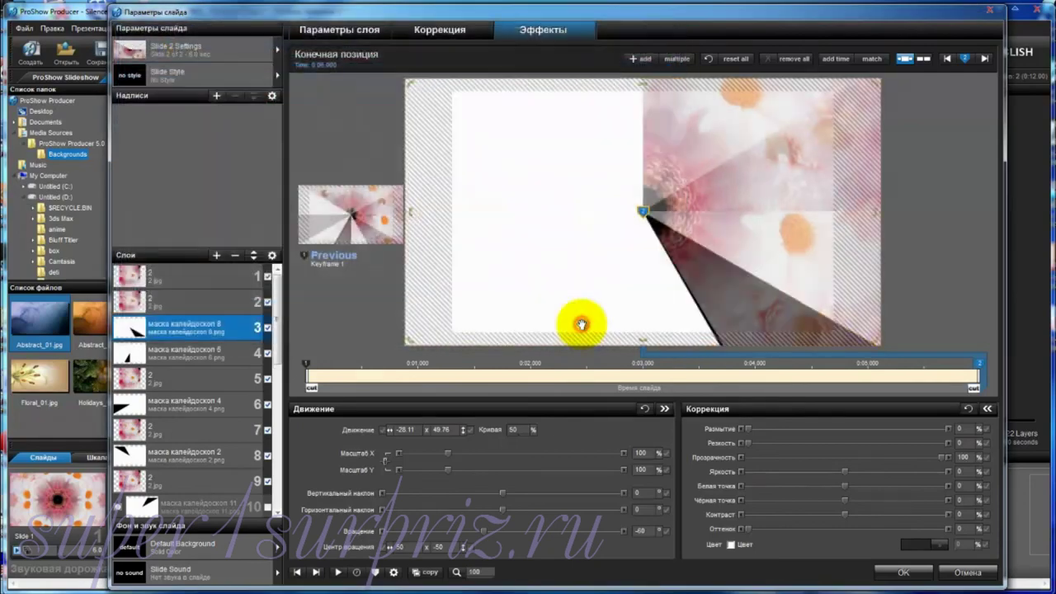
# Step: Add маска калейдоскоп 10.png above copy 2 and маска калейдоскоп 12.png on top
pyautogui.click(198, 301)
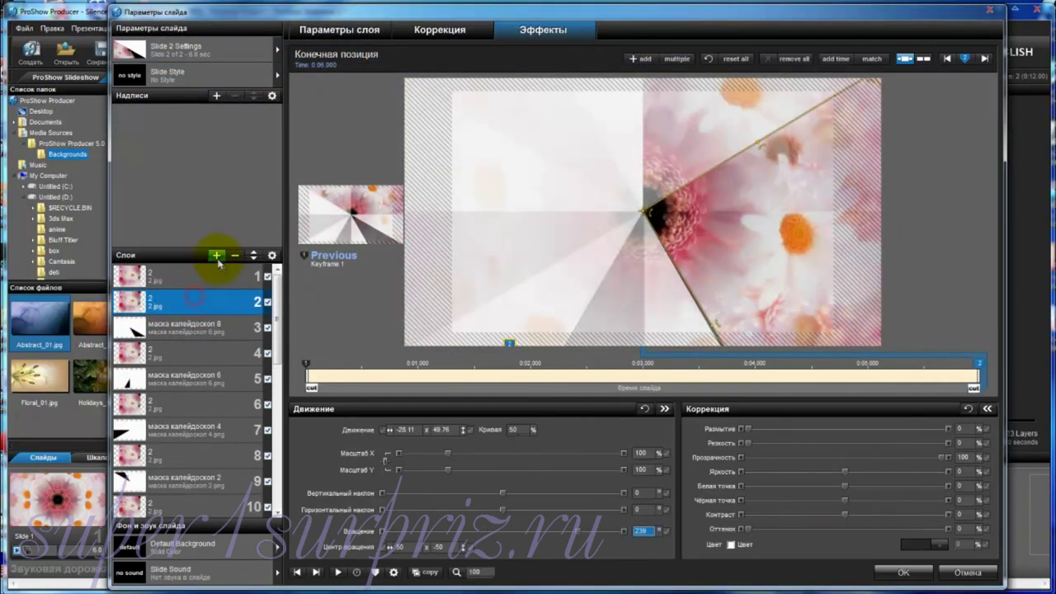
pyautogui.click(216, 257)
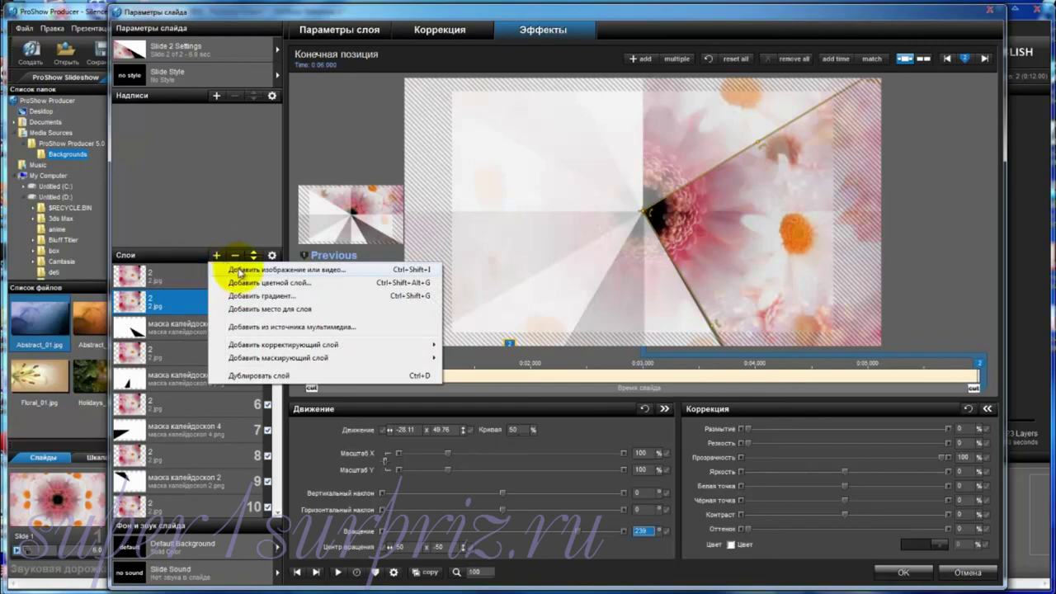
pyautogui.click(238, 272)
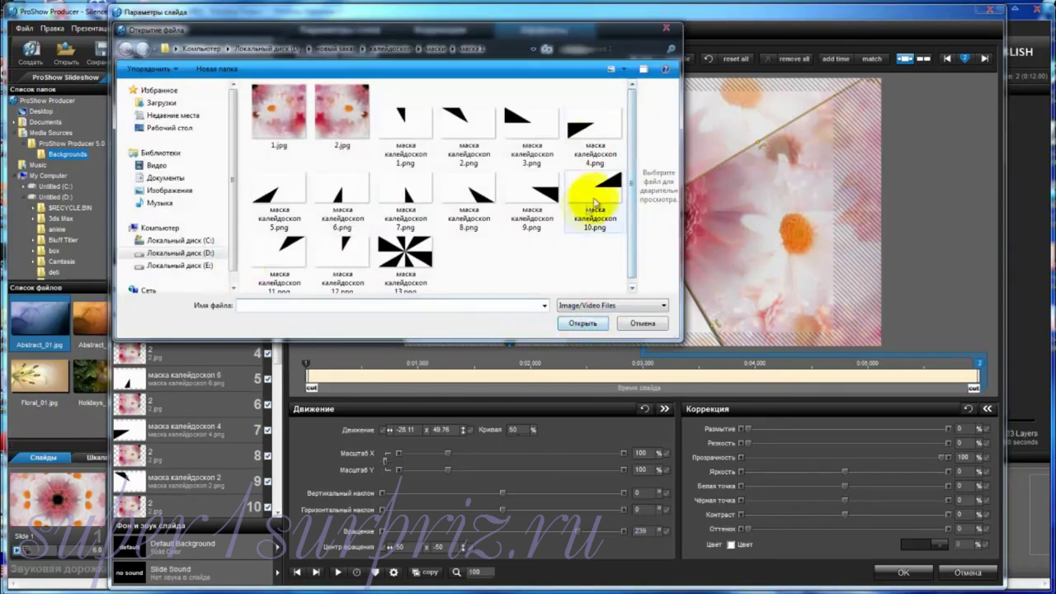
pyautogui.click(594, 198)
pyautogui.click(597, 323)
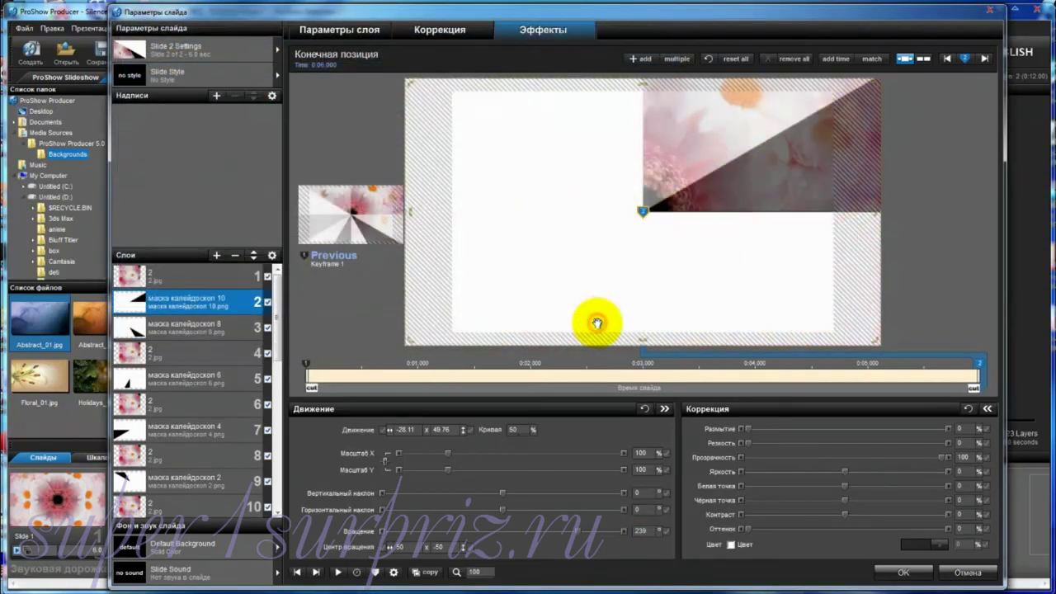
pyautogui.click(184, 275)
pyautogui.click(216, 258)
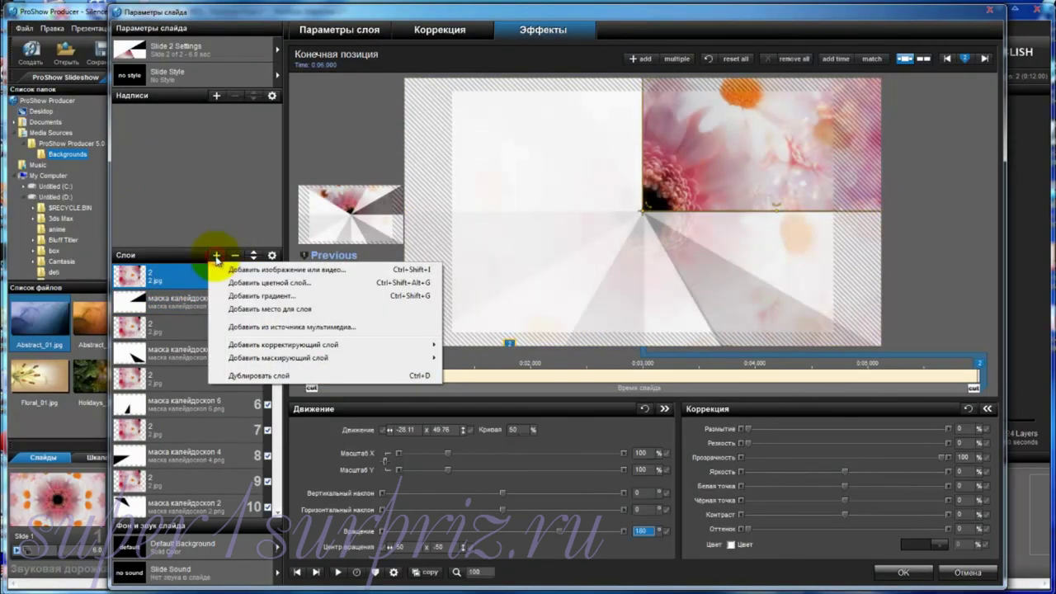
pyautogui.click(243, 268)
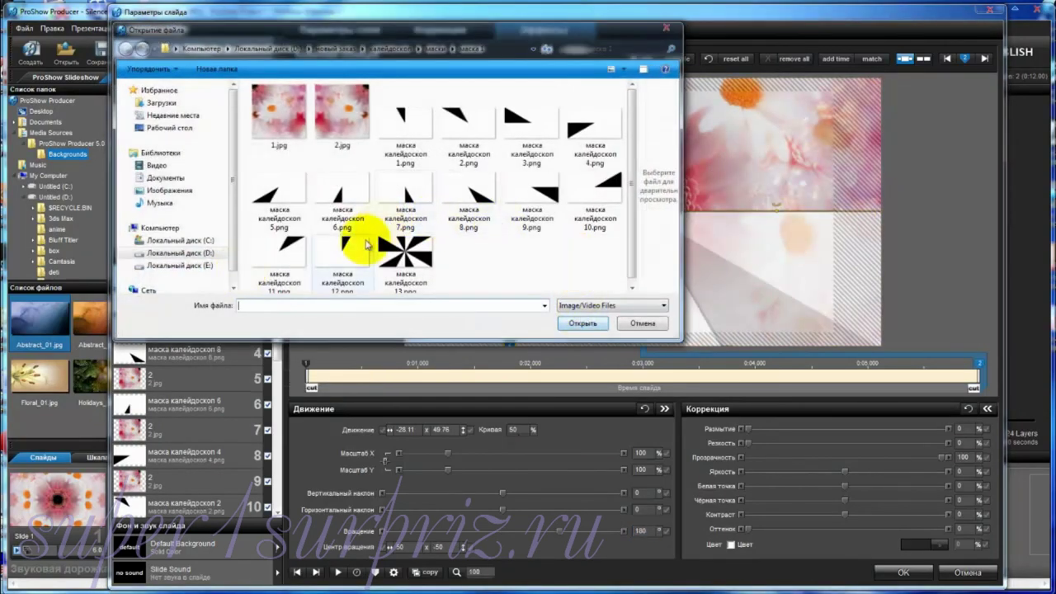
pyautogui.click(343, 248)
pyautogui.click(582, 324)
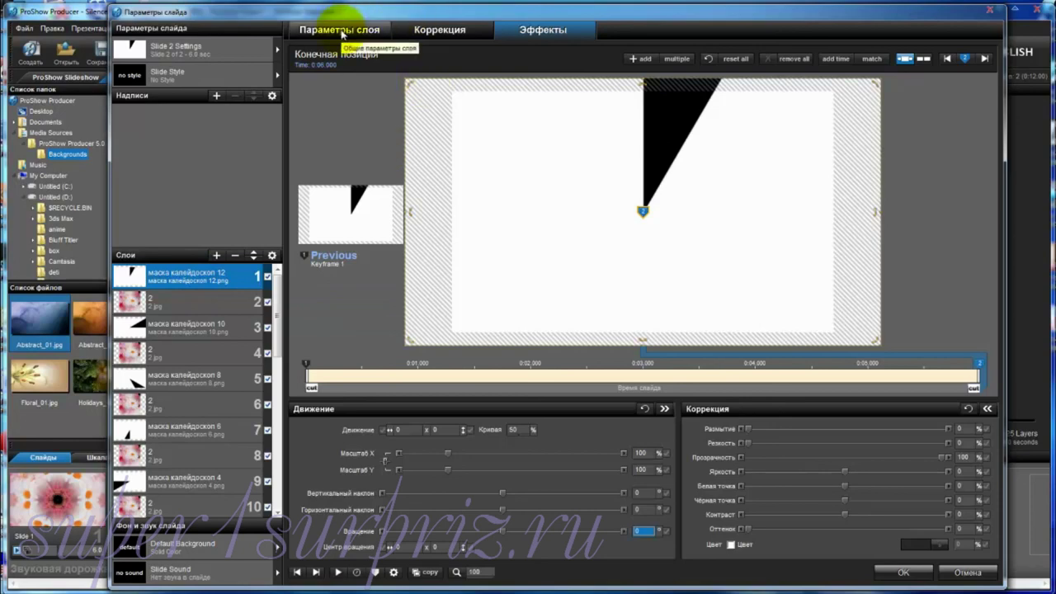
# Step: Make the mask 12 layer a mask of type Прозрачная инвертированная
pyautogui.click(342, 34)
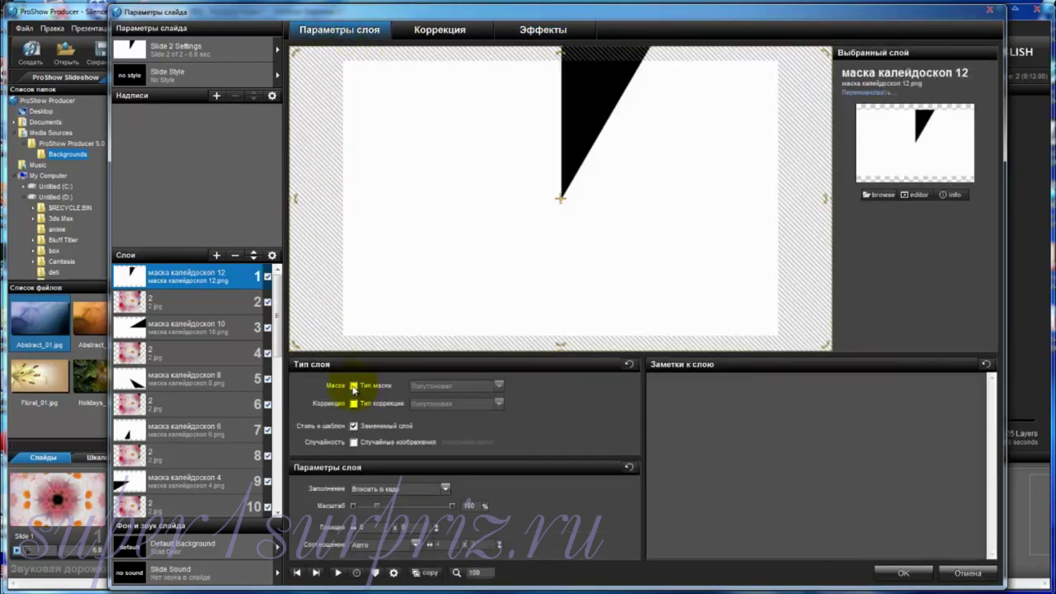
pyautogui.click(353, 385)
pyautogui.click(499, 385)
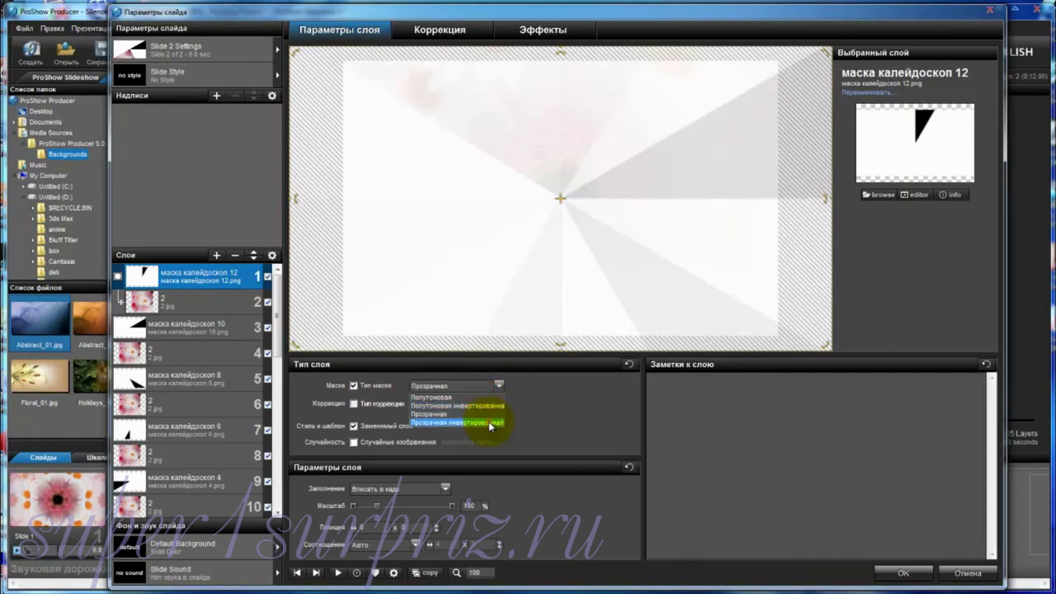
pyautogui.click(488, 421)
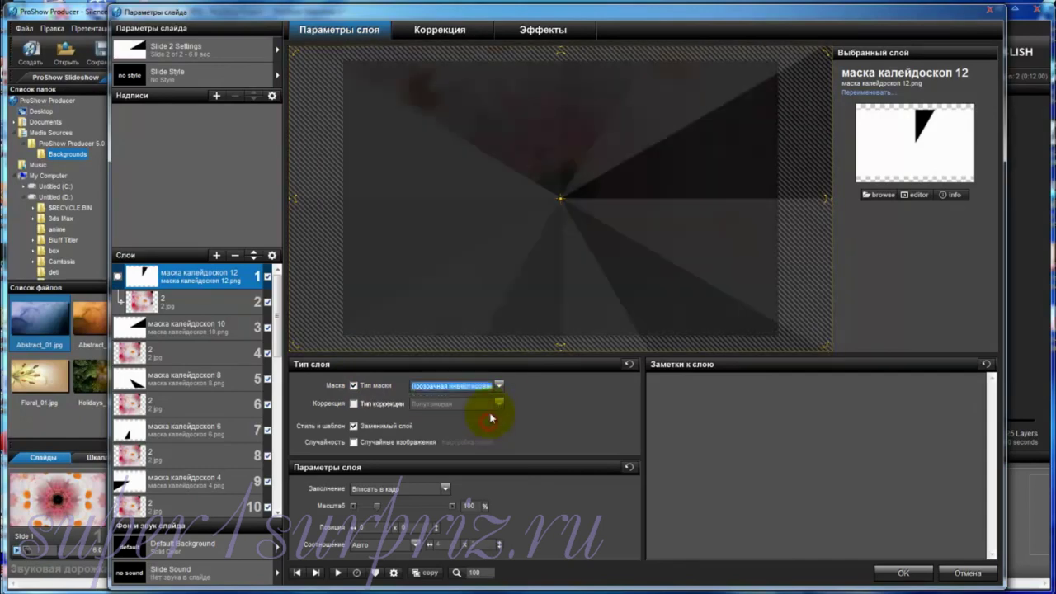
# Step: Enable transparent colour on mask 12 with black (0, 0, 0) sampled as the key colour
pyautogui.click(458, 32)
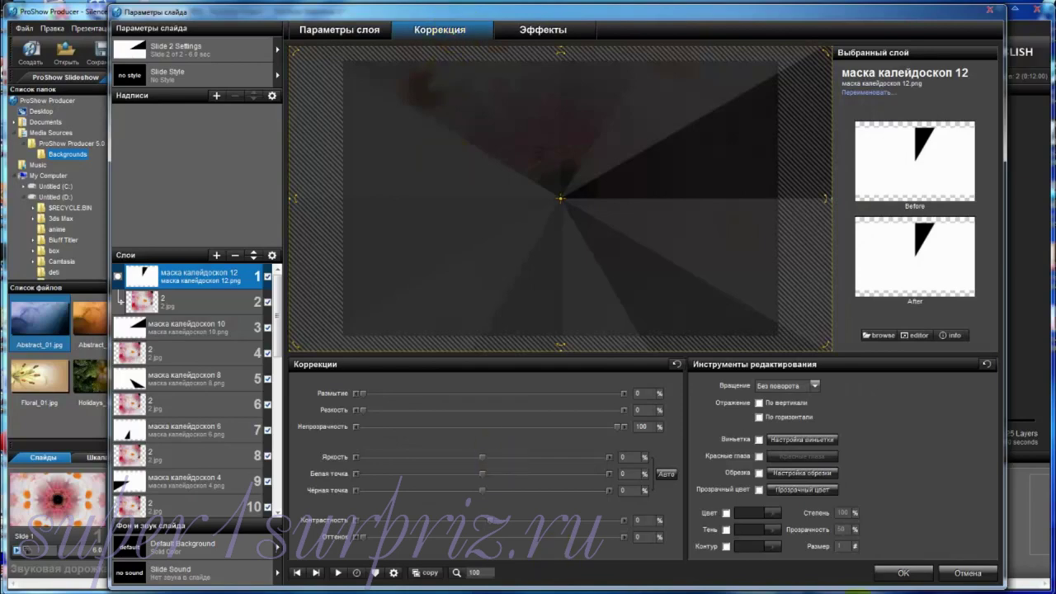
pyautogui.click(758, 489)
pyautogui.click(796, 490)
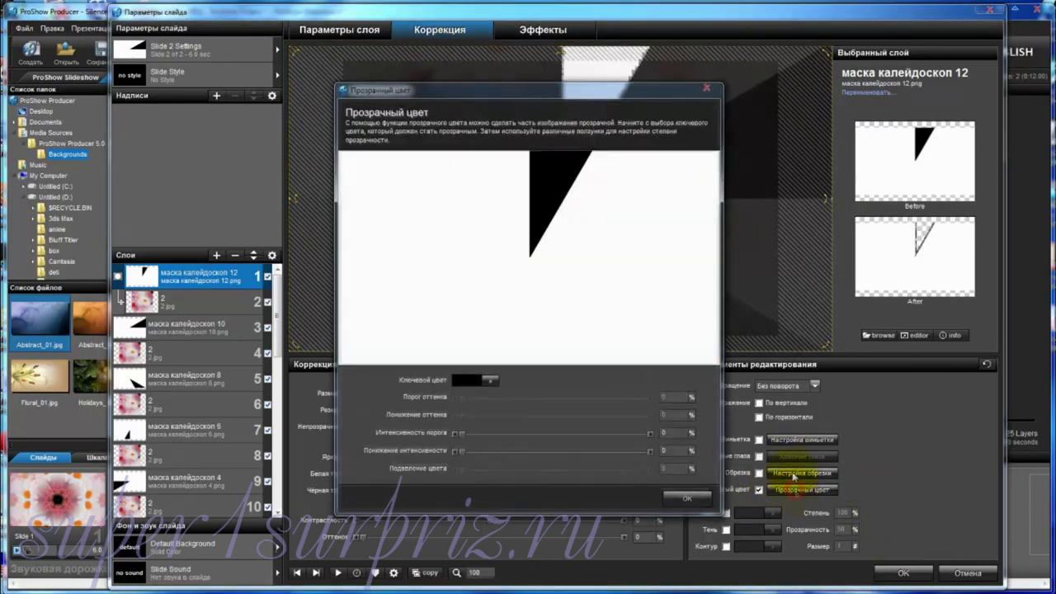
pyautogui.click(494, 381)
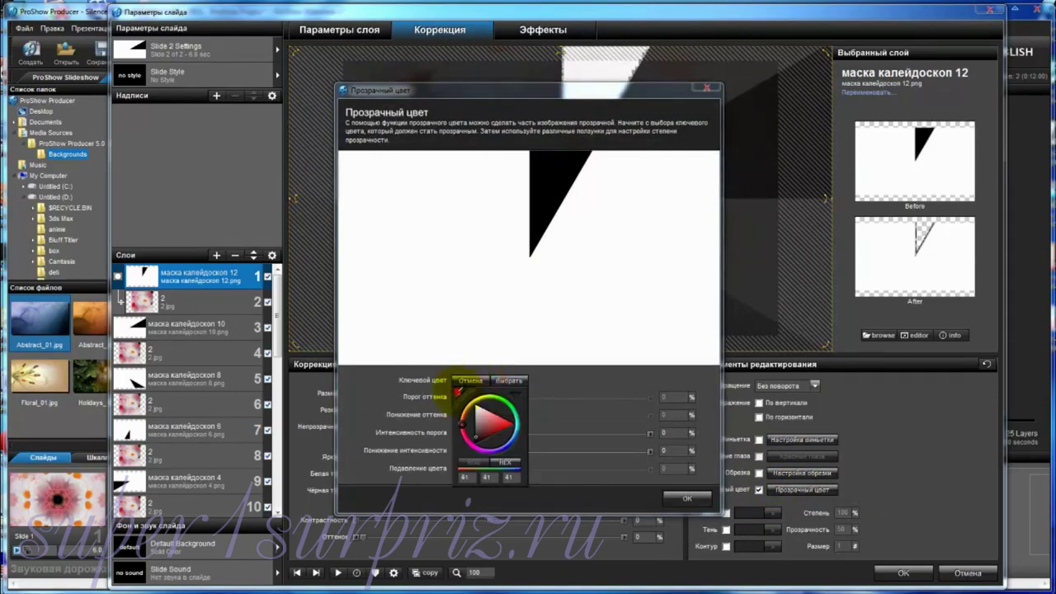
pyautogui.click(459, 389)
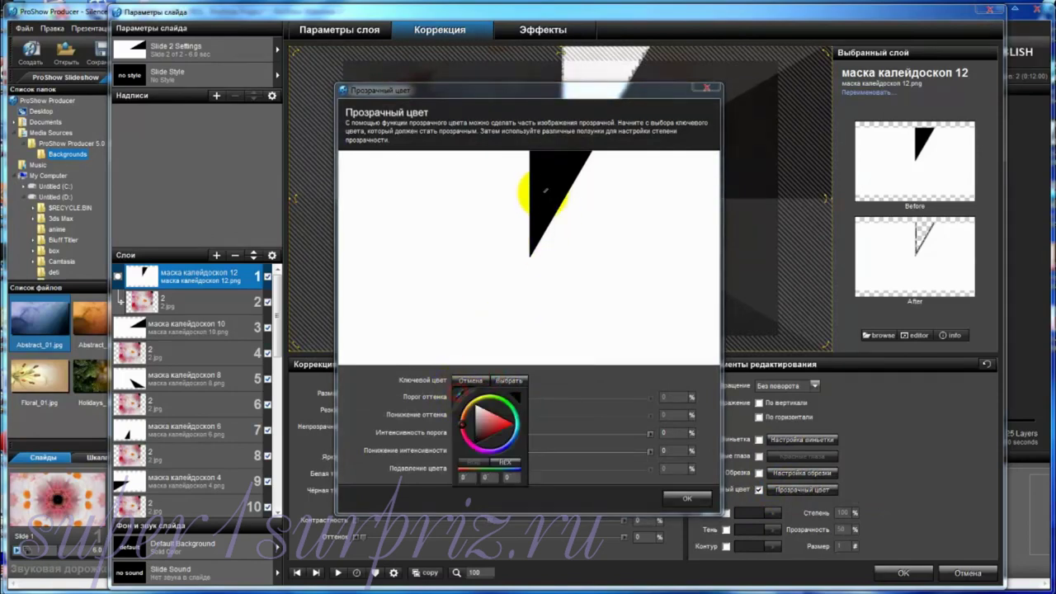
pyautogui.click(508, 381)
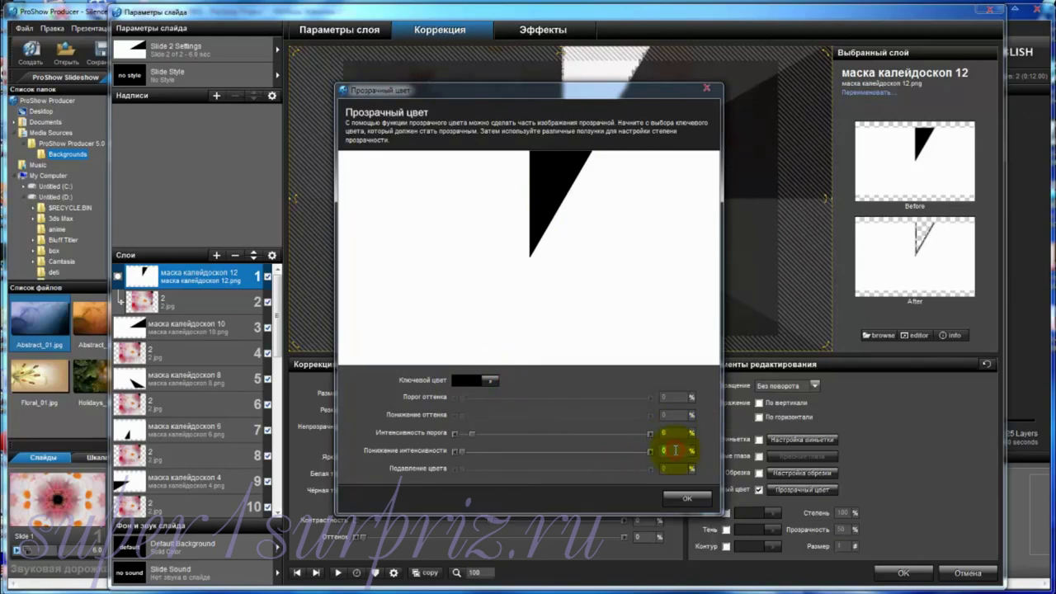
pyautogui.click(674, 451)
pyautogui.write('6')
pyautogui.click(684, 499)
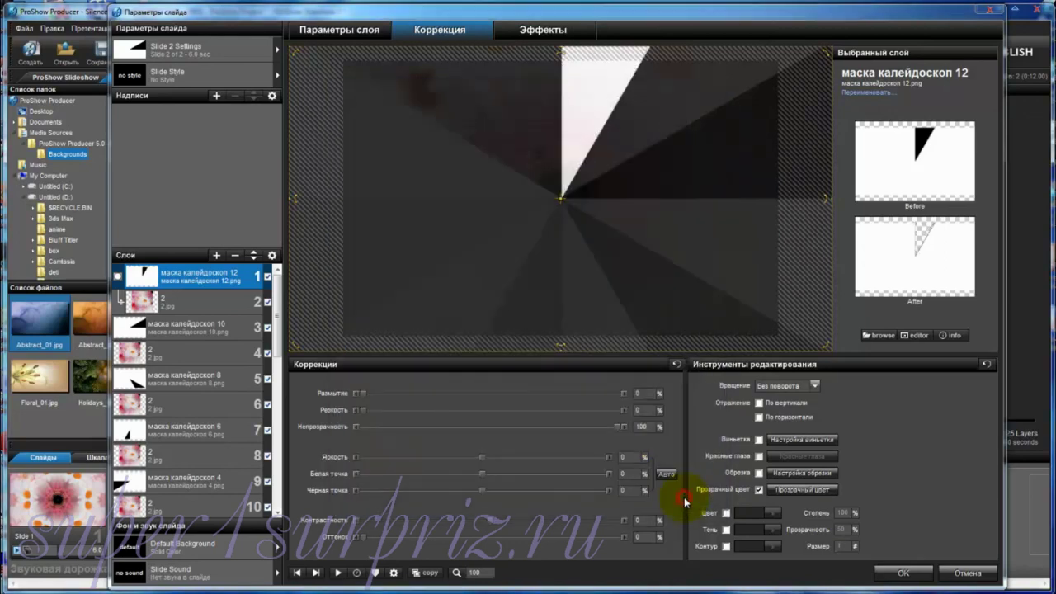
pyautogui.click(190, 327)
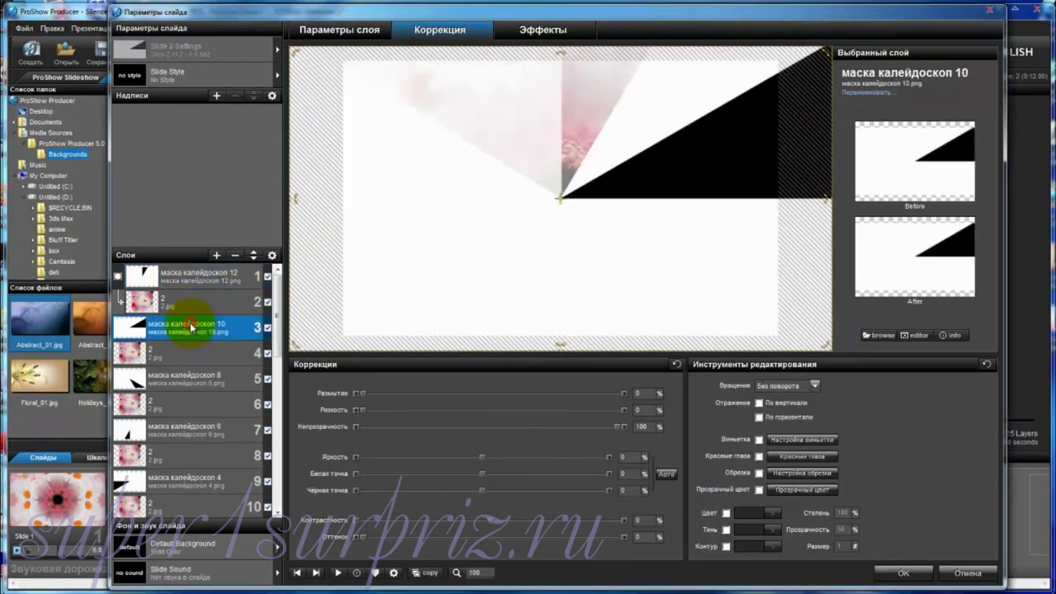
# Step: Make маска калейдоскоп 10 an inverted transparent mask (Прозрачная инвертированная) with black keyed out
pyautogui.click(342, 32)
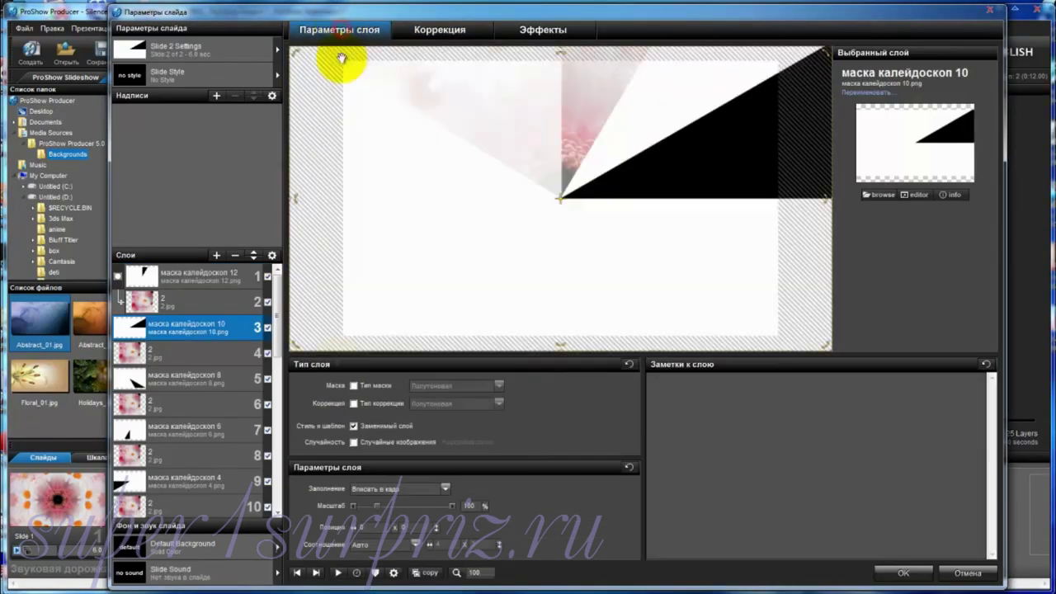
pyautogui.click(488, 387)
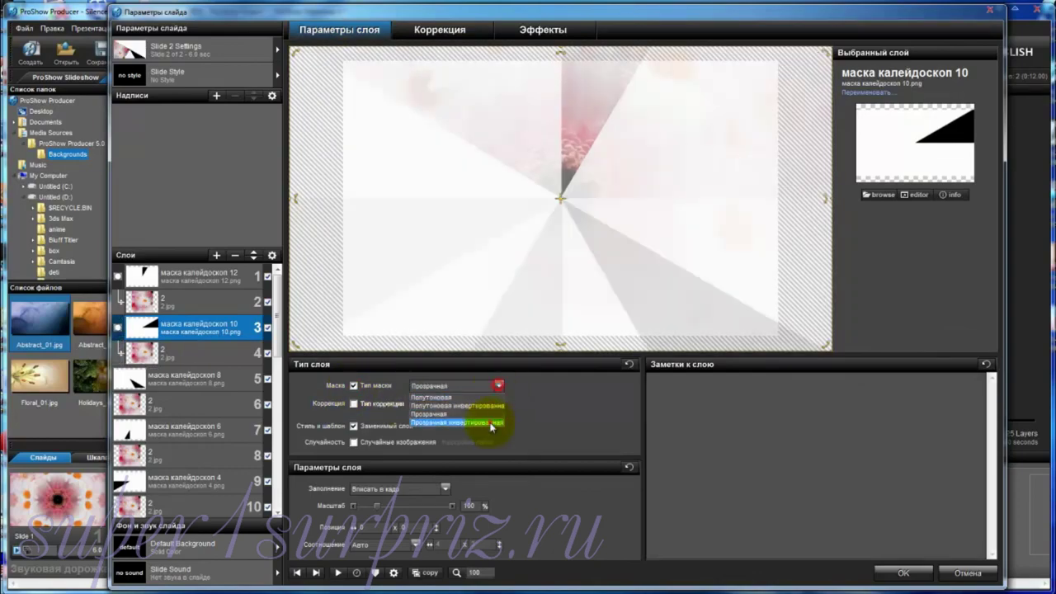
pyautogui.click(494, 415)
pyautogui.click(452, 29)
pyautogui.click(759, 490)
pyautogui.click(491, 380)
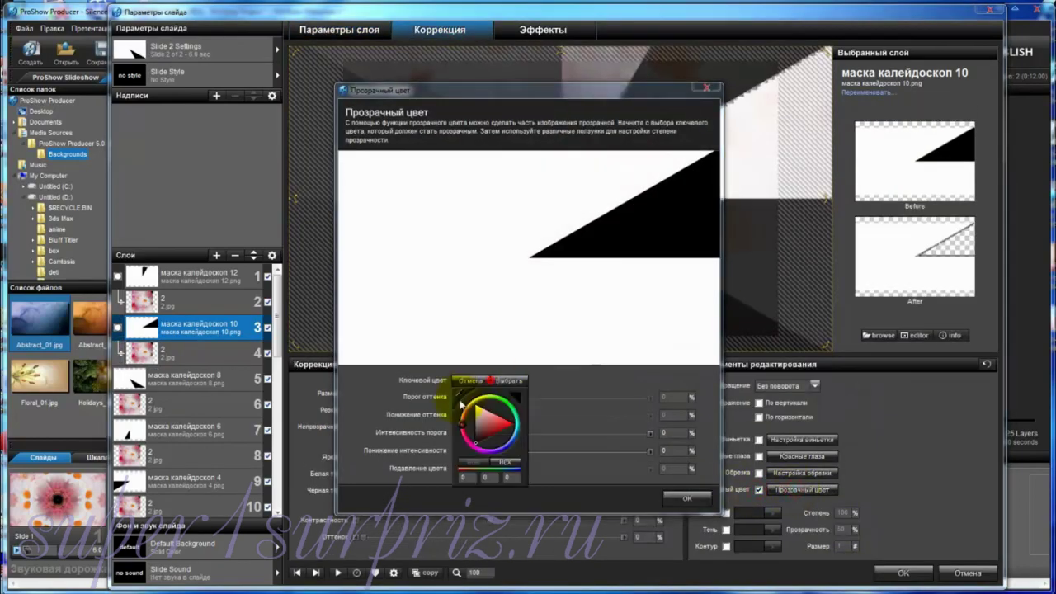
pyautogui.click(628, 225)
pyautogui.click(683, 500)
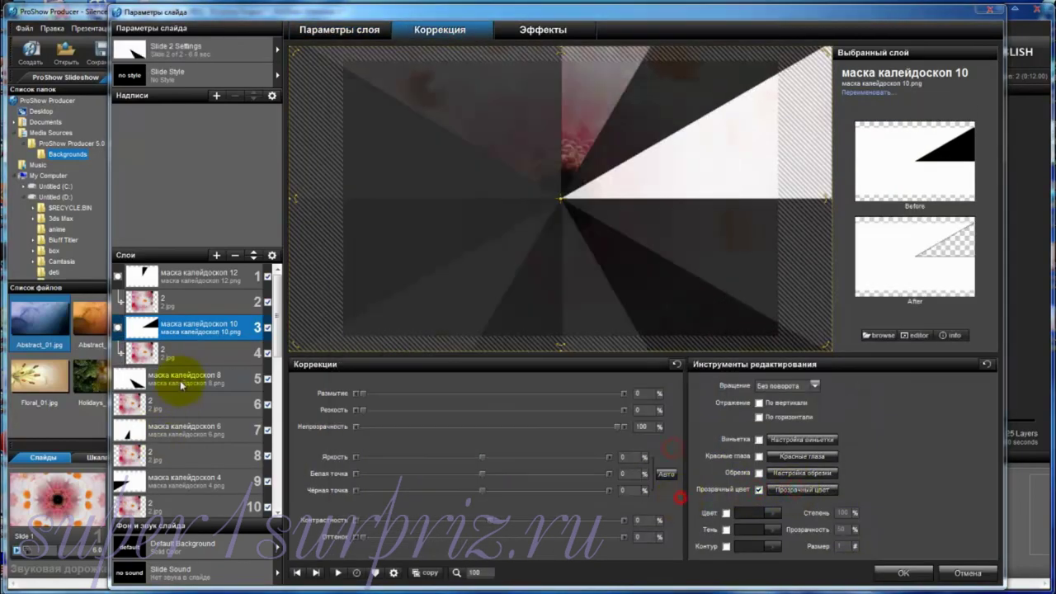
# Step: Make маска калейдоскоп 8 an inverted transparent mask with black as its transparent colour
pyautogui.click(173, 381)
pyautogui.click(339, 30)
pyautogui.click(353, 385)
pyautogui.click(498, 385)
pyautogui.click(485, 424)
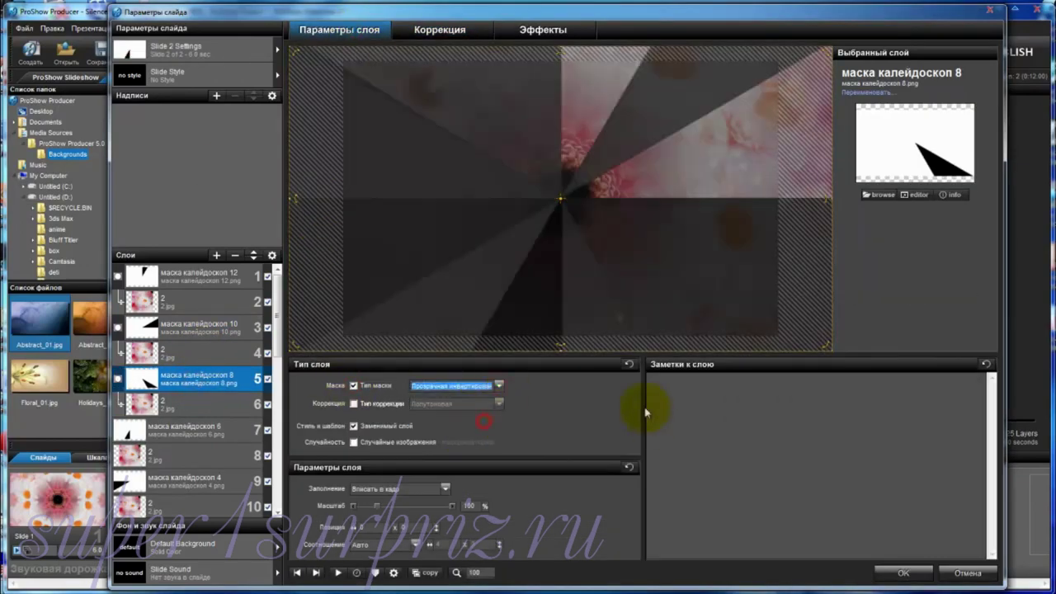
pyautogui.click(440, 30)
pyautogui.click(802, 490)
pyautogui.click(492, 380)
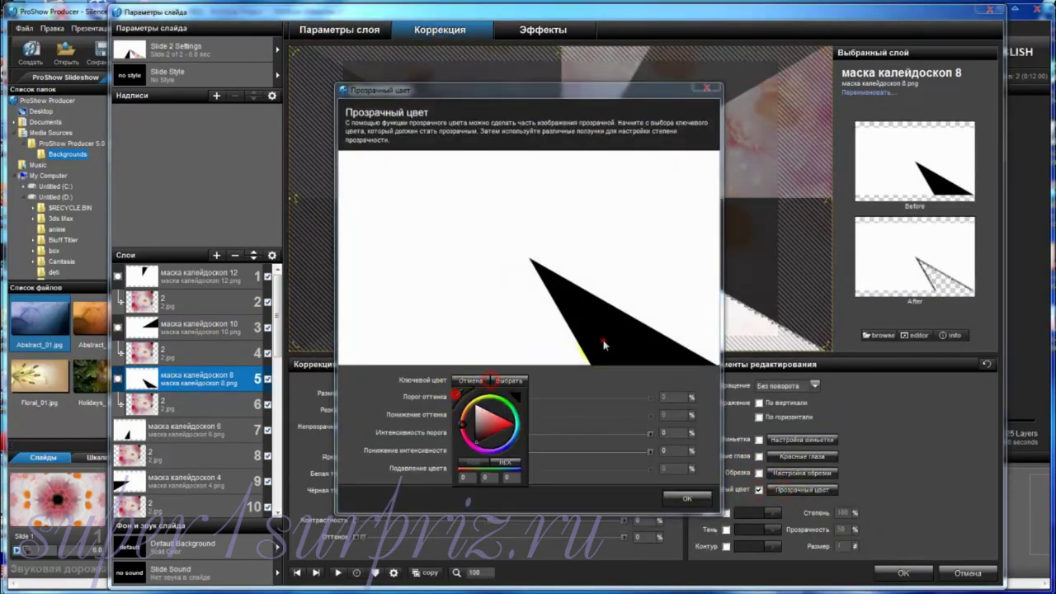
pyautogui.click(603, 340)
pyautogui.click(687, 498)
# Step: Make маска калейдоскоп 6 an inverted transparent mask with black as its transparent colour
pyautogui.click(174, 429)
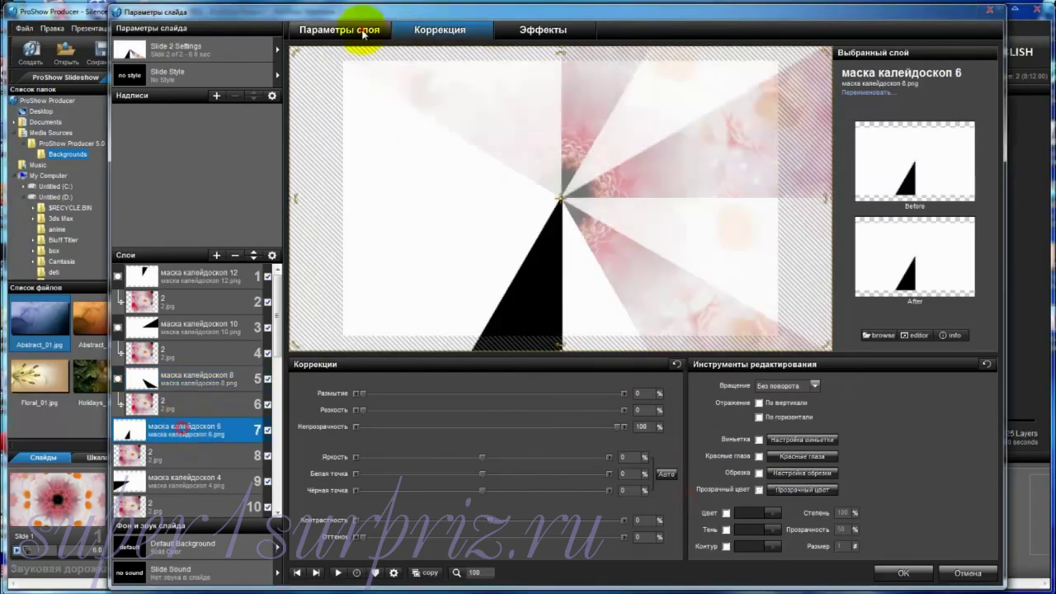
pyautogui.click(339, 30)
pyautogui.click(353, 385)
pyautogui.click(497, 385)
pyautogui.click(486, 423)
pyautogui.click(439, 30)
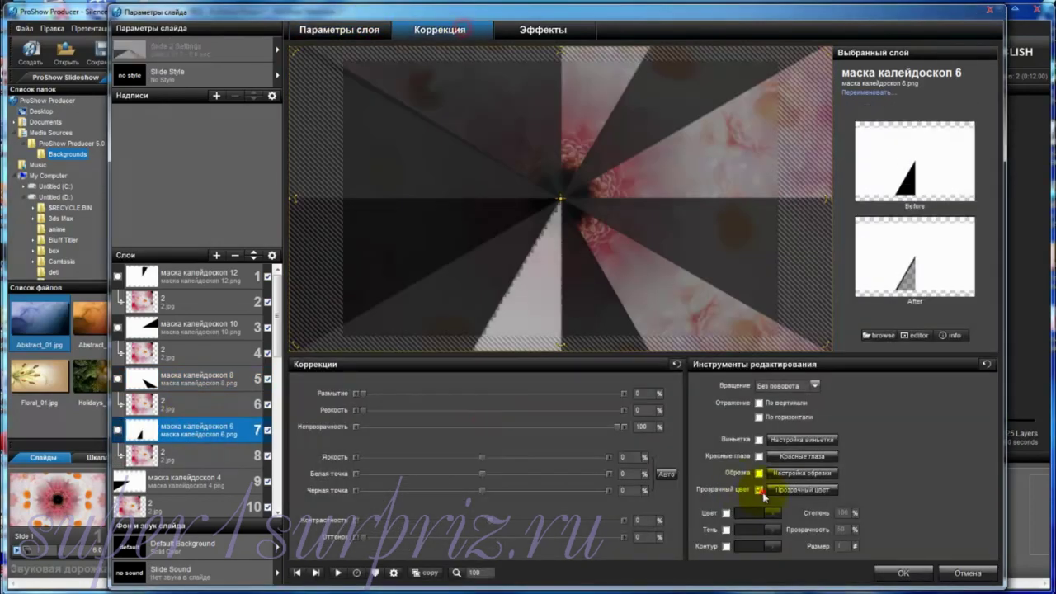
pyautogui.click(802, 489)
pyautogui.click(489, 380)
pyautogui.click(502, 340)
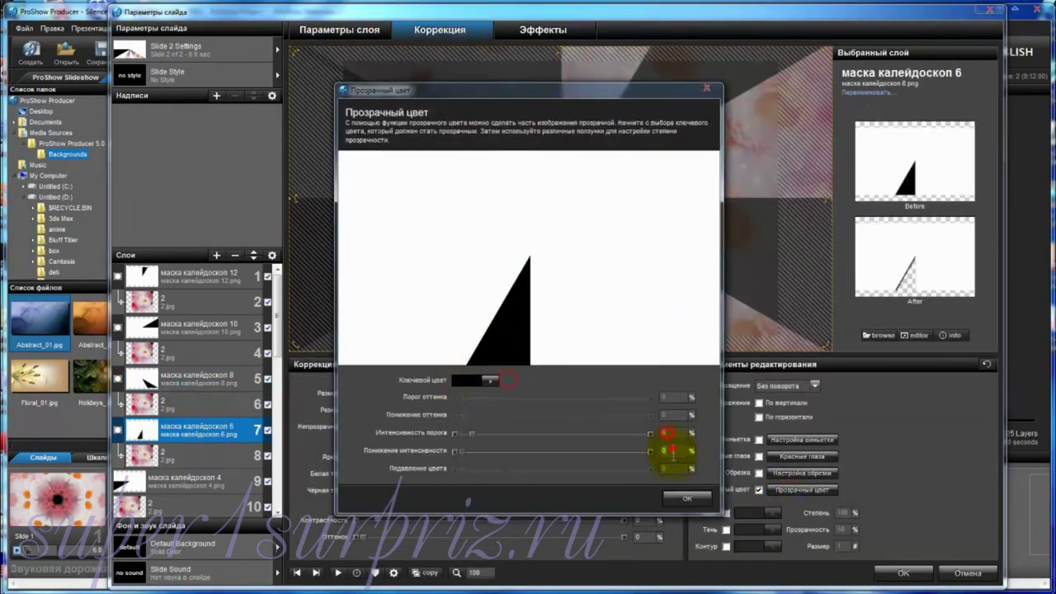
pyautogui.click(686, 498)
# Step: Make маска калейдоскоп 4 an inverted transparent mask with black as its transparent colour
pyautogui.click(190, 481)
pyautogui.click(339, 30)
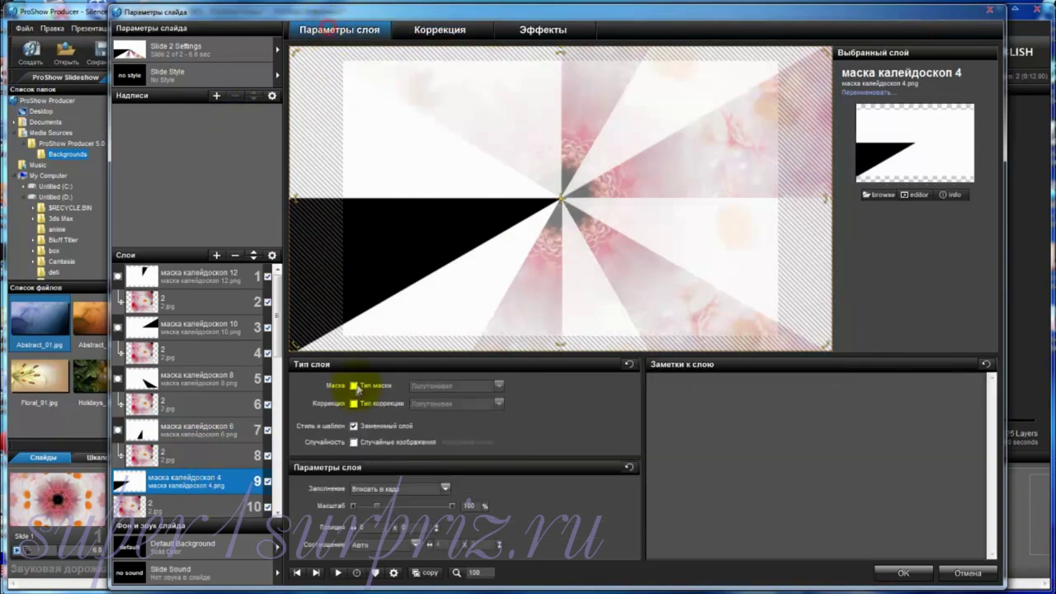
pyautogui.click(354, 385)
pyautogui.click(498, 386)
pyautogui.click(484, 422)
pyautogui.click(420, 30)
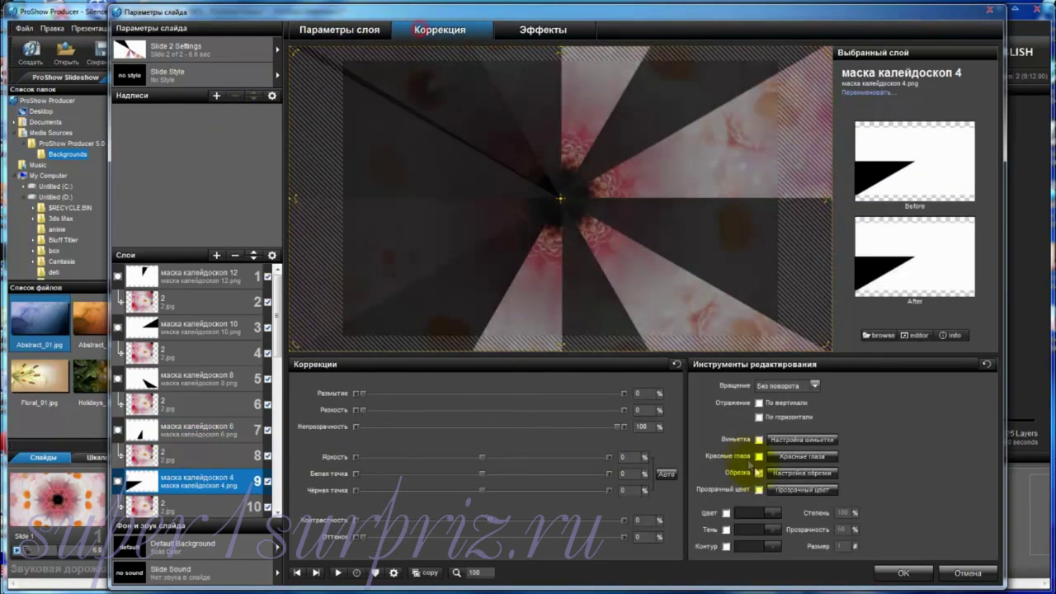
pyautogui.click(790, 488)
pyautogui.click(469, 381)
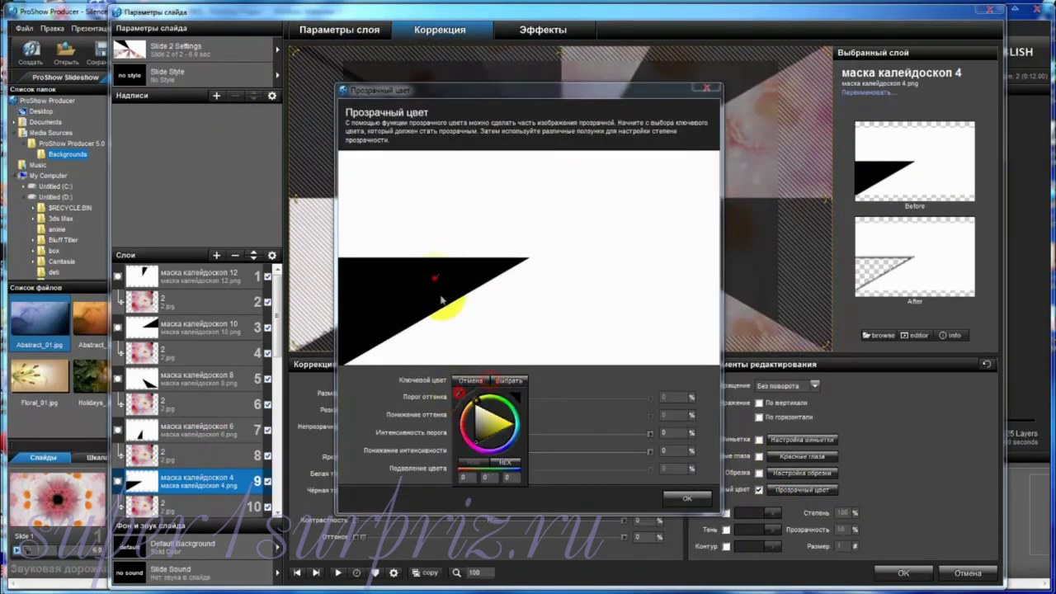
pyautogui.click(442, 300)
pyautogui.click(684, 498)
# Step: Set маска калейдоскоп 2 to an inverted transparent mask and turn on transparent colour keying
pyautogui.scroll(-2, 266, 363)
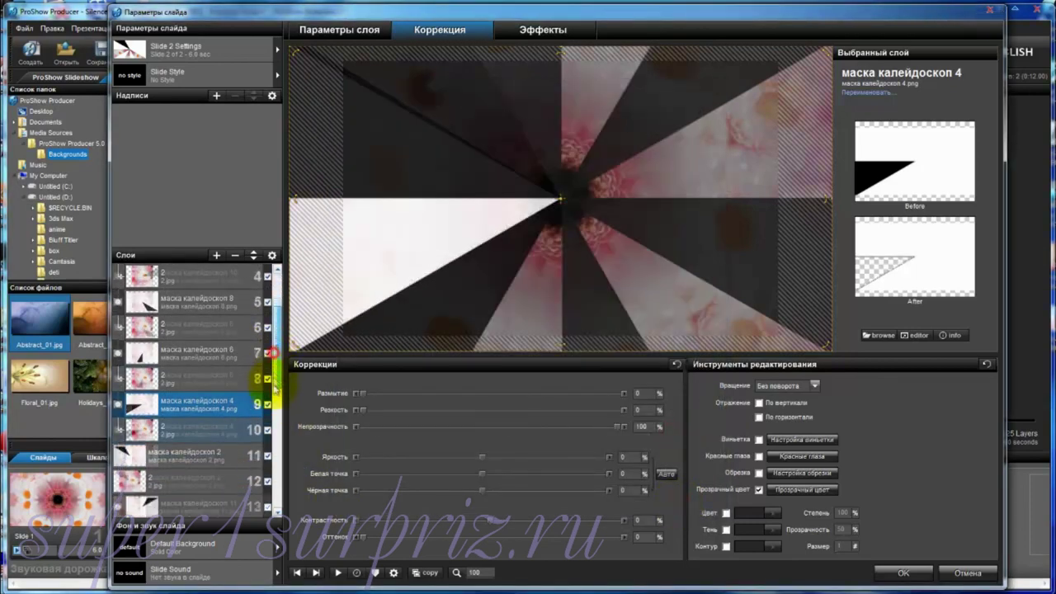
pyautogui.click(247, 429)
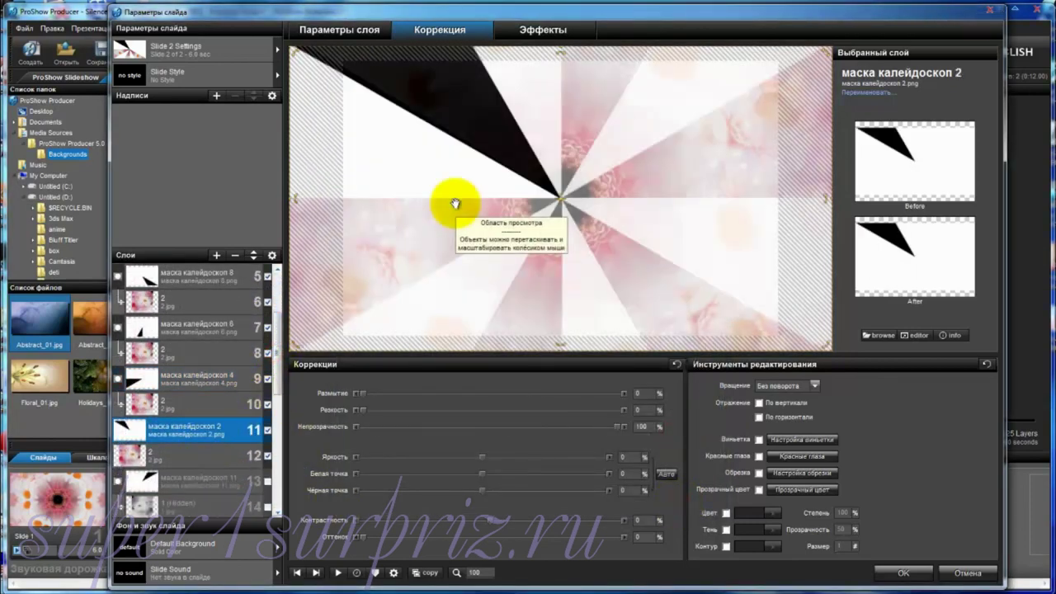
pyautogui.click(339, 30)
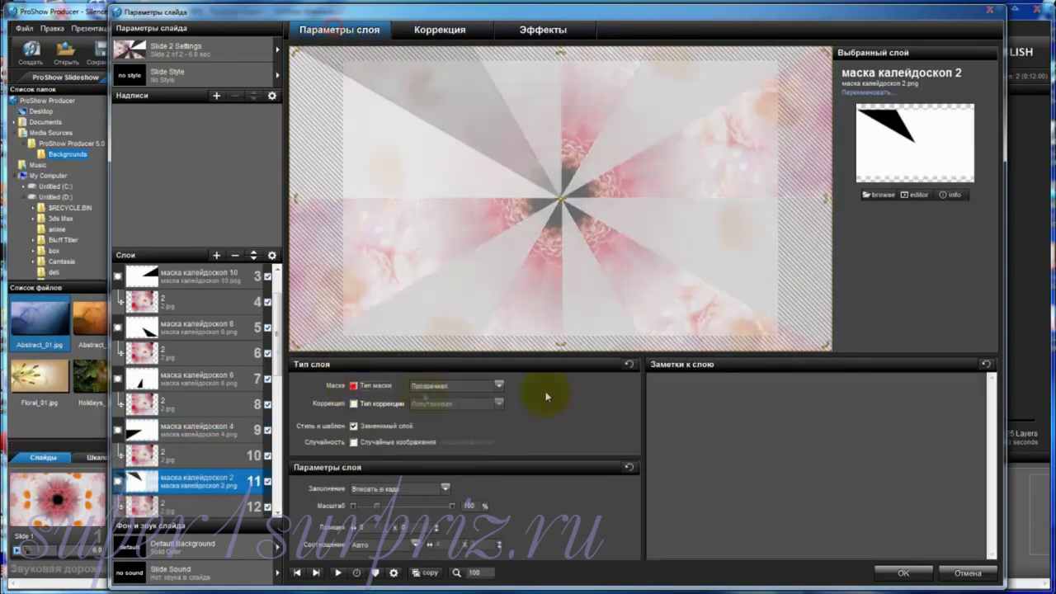
pyautogui.click(498, 385)
pyautogui.click(486, 423)
pyautogui.click(441, 29)
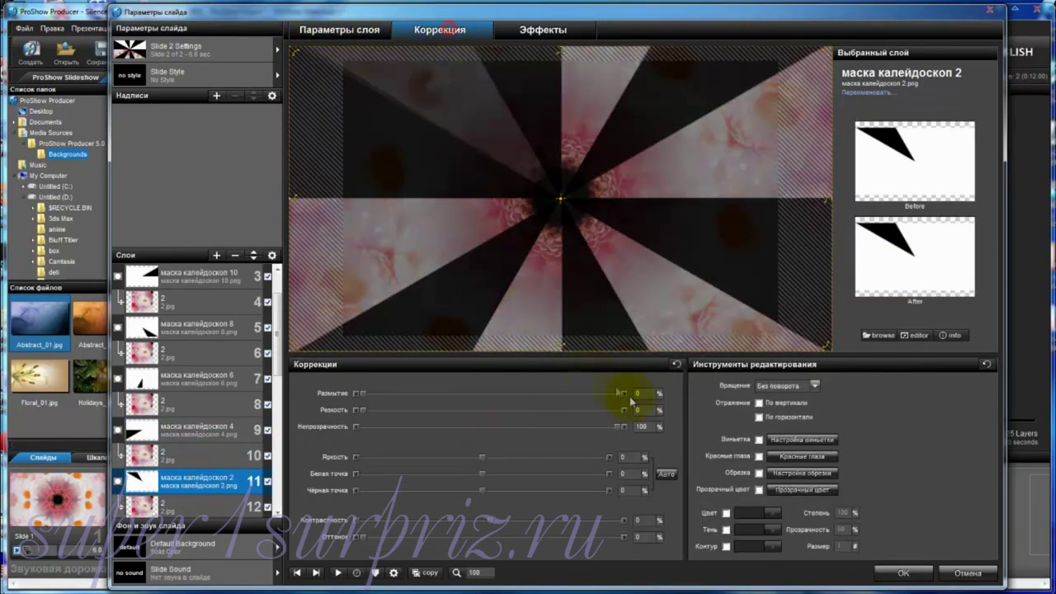
pyautogui.click(784, 495)
pyautogui.click(483, 377)
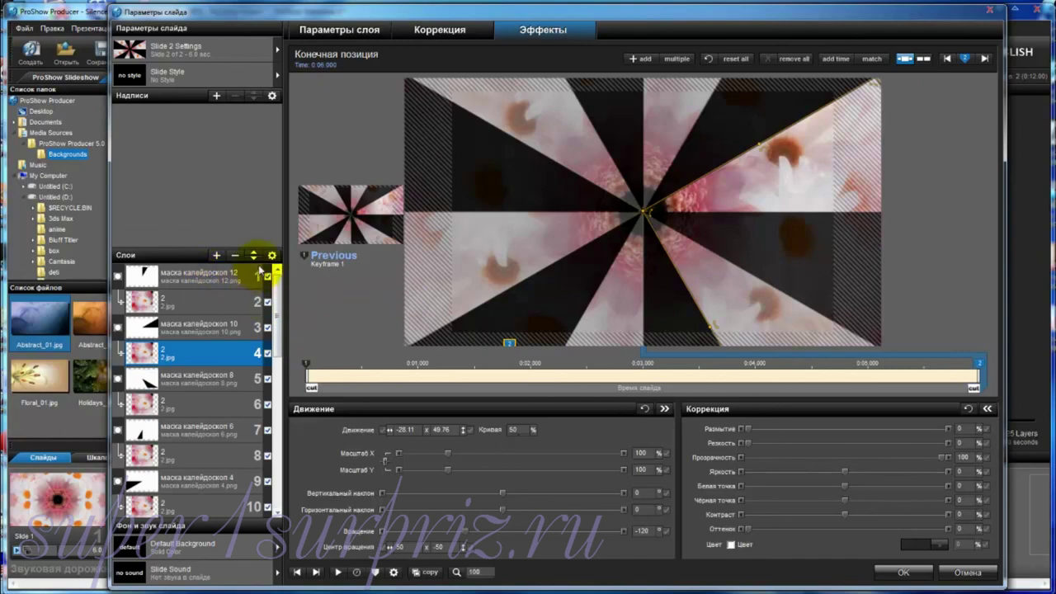
# Step: Hide the маска калейдоскоп 13 layer and preview the slide
pyautogui.moveTo(277, 353); pyautogui.dragTo(269, 485)
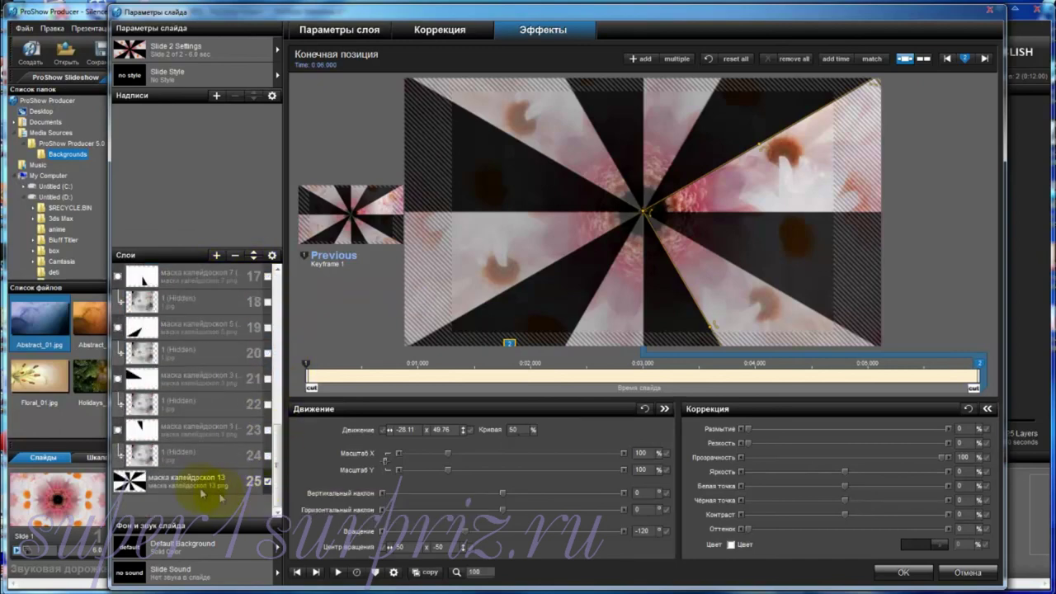
pyautogui.click(268, 483)
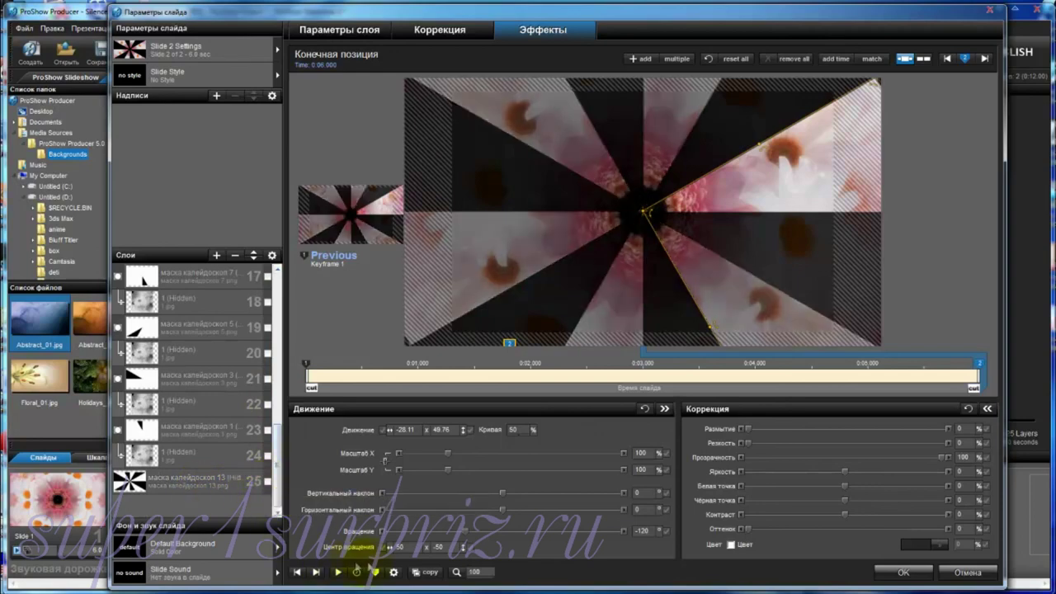
pyautogui.click(338, 572)
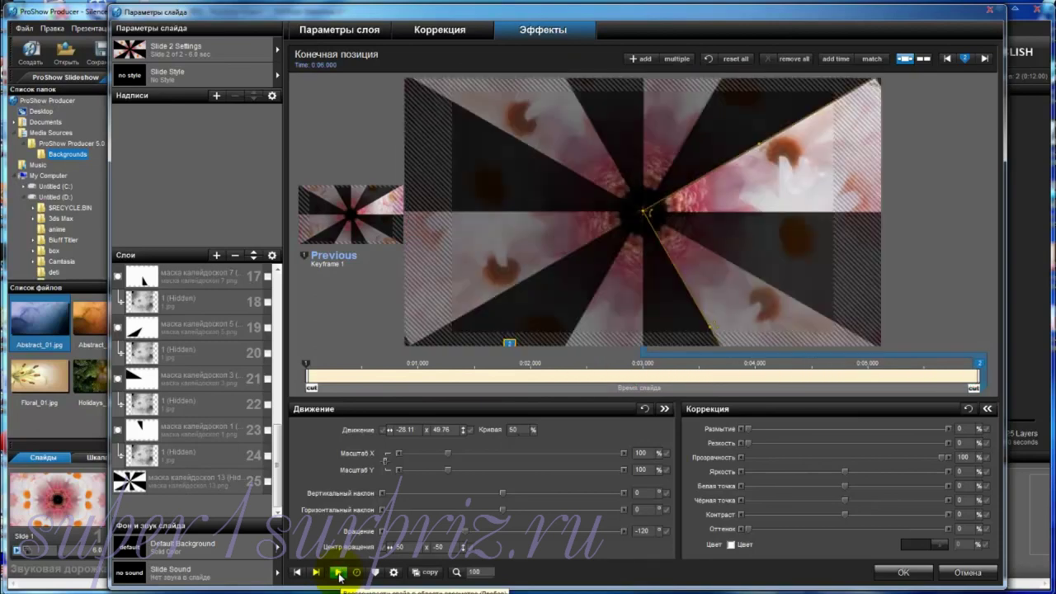
# Step: Turn visibility back on for layers 24 through 19 and 17 through 13
pyautogui.click(267, 457)
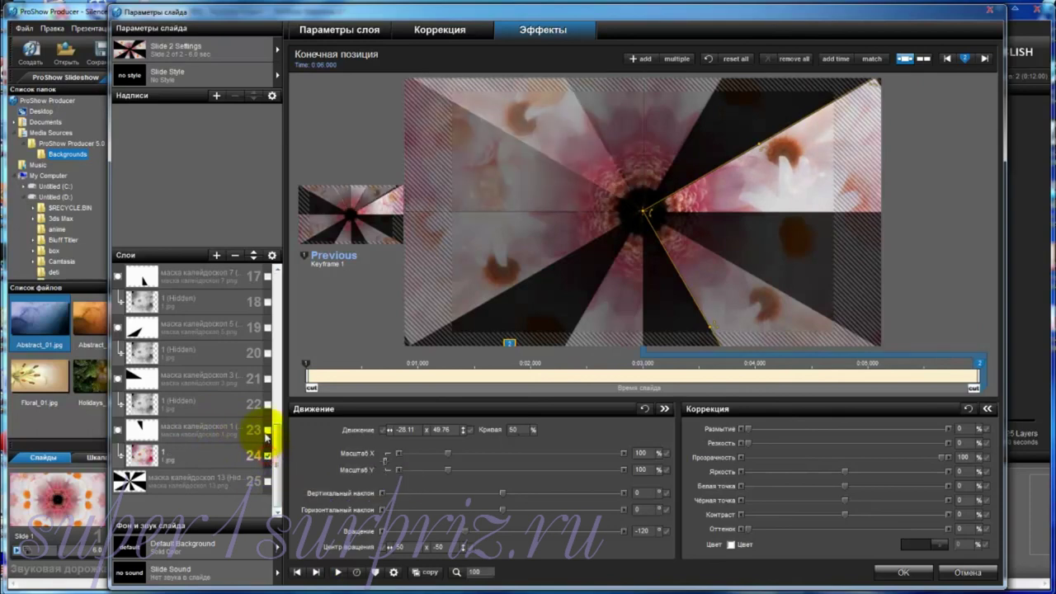
pyautogui.click(268, 430)
pyautogui.click(267, 404)
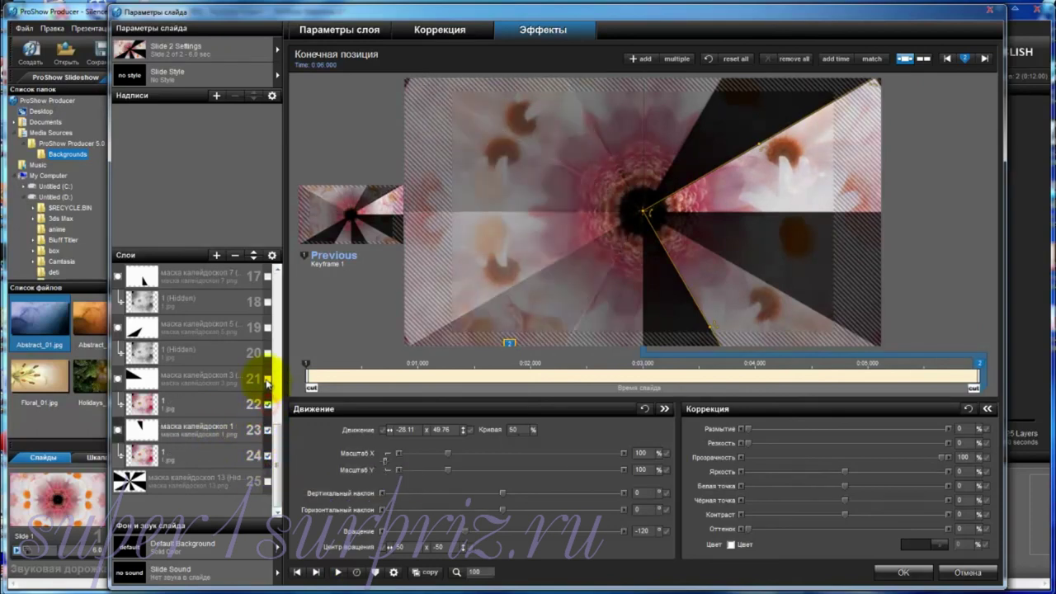
pyautogui.click(267, 378)
pyautogui.click(267, 353)
pyautogui.click(267, 328)
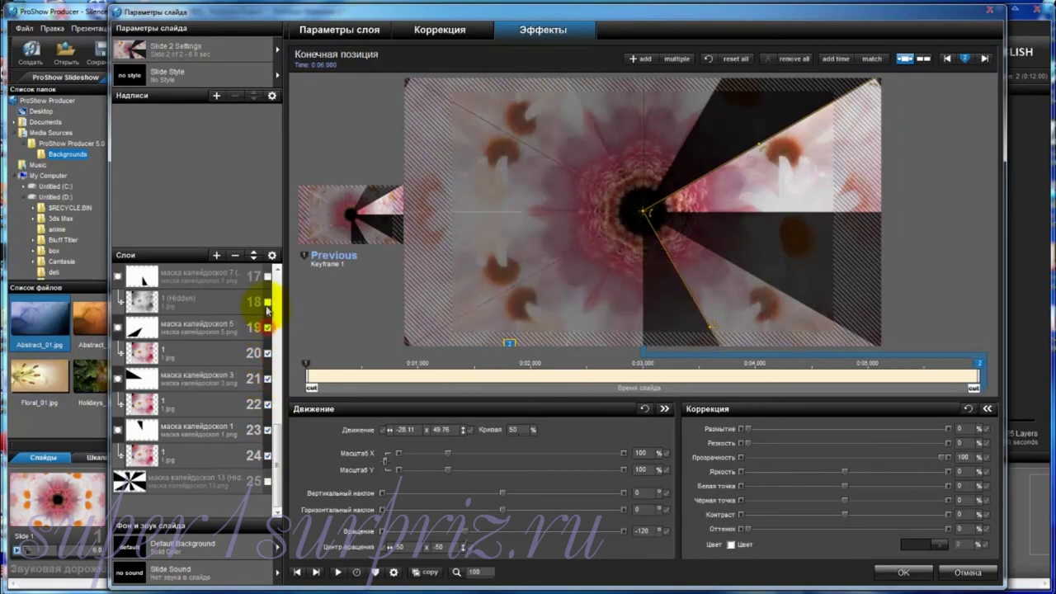
pyautogui.scroll(5, 272, 401)
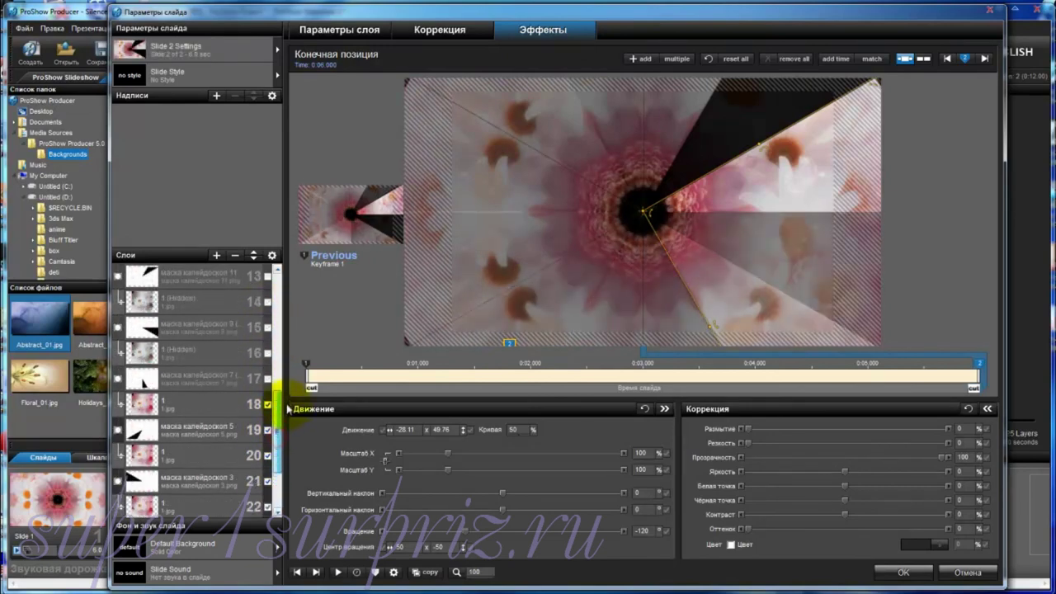
pyautogui.click(268, 404)
pyautogui.click(267, 378)
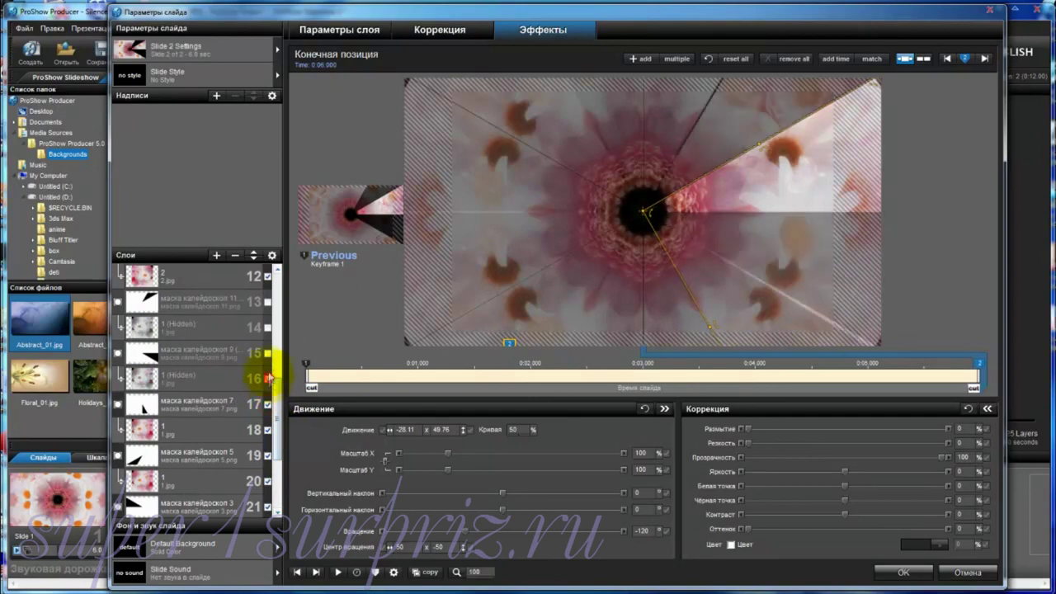
pyautogui.click(267, 353)
pyautogui.click(267, 327)
pyautogui.click(268, 302)
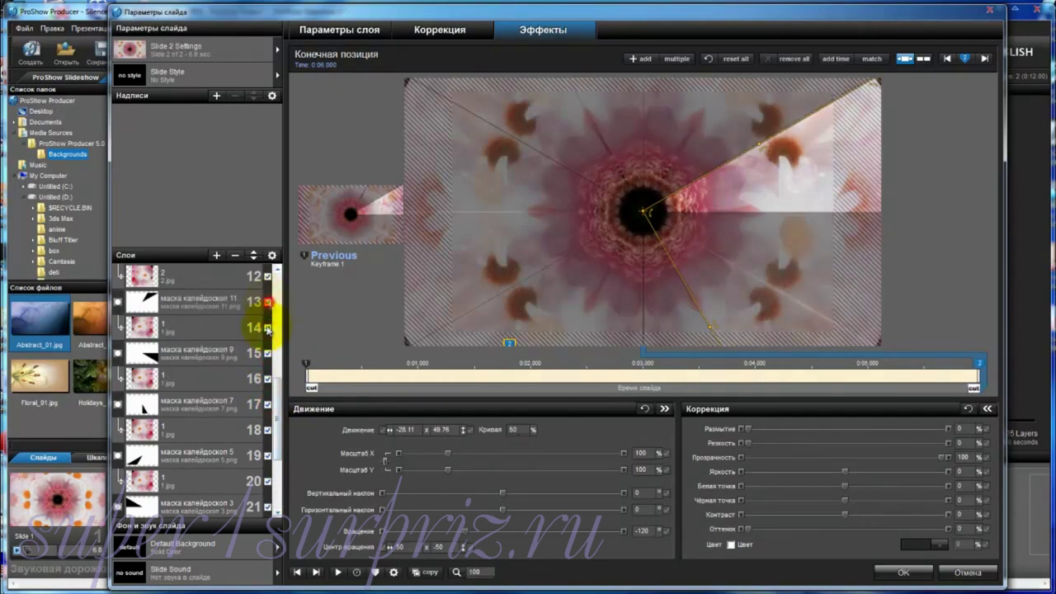
pyautogui.click(337, 572)
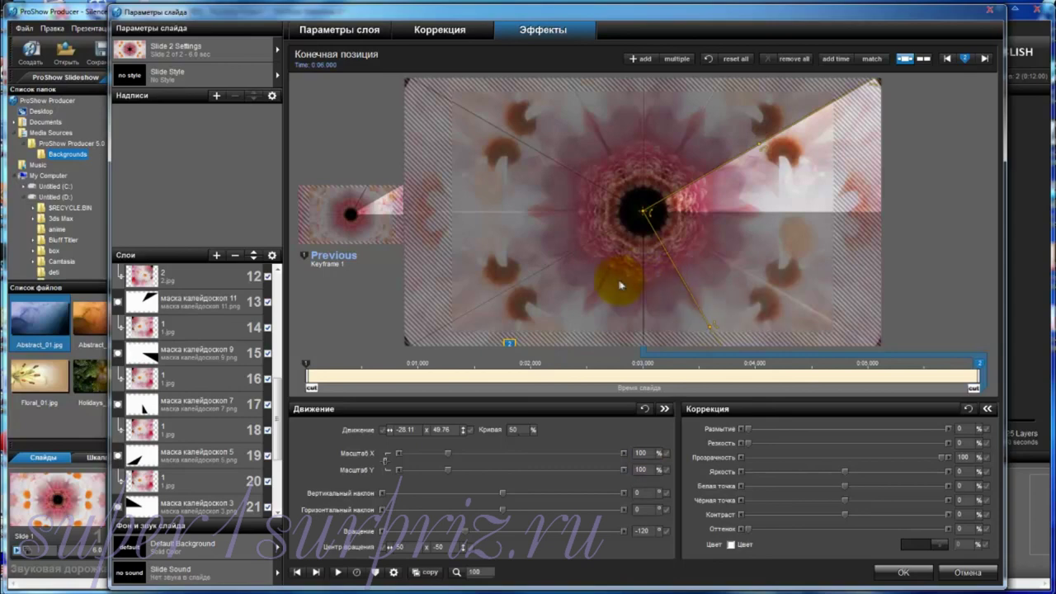
pyautogui.moveTo(621, 285); pyautogui.dragTo(612, 246)
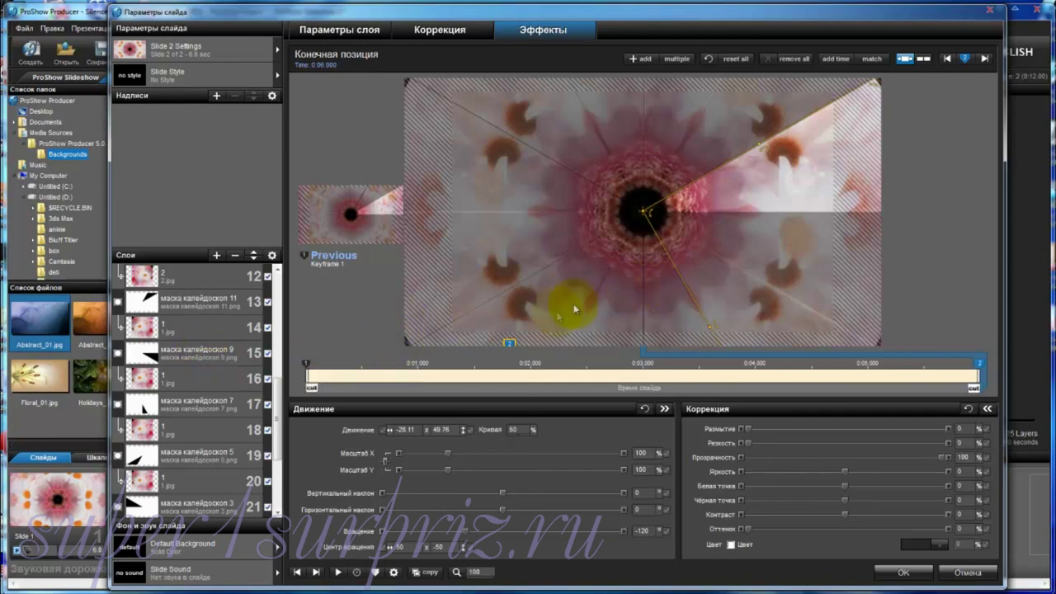
# Step: Drag the маска калейдоскоп 2 wedge so its point sits at the centre (-0.12, -0.01), then play
pyautogui.click(497, 163)
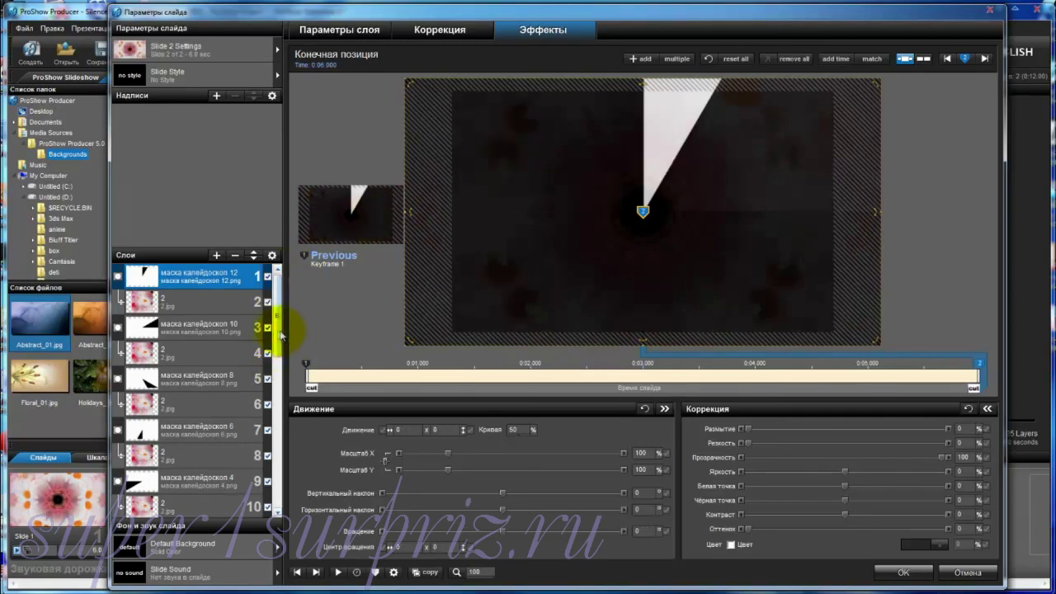
pyautogui.moveTo(278, 330); pyautogui.dragTo(275, 452)
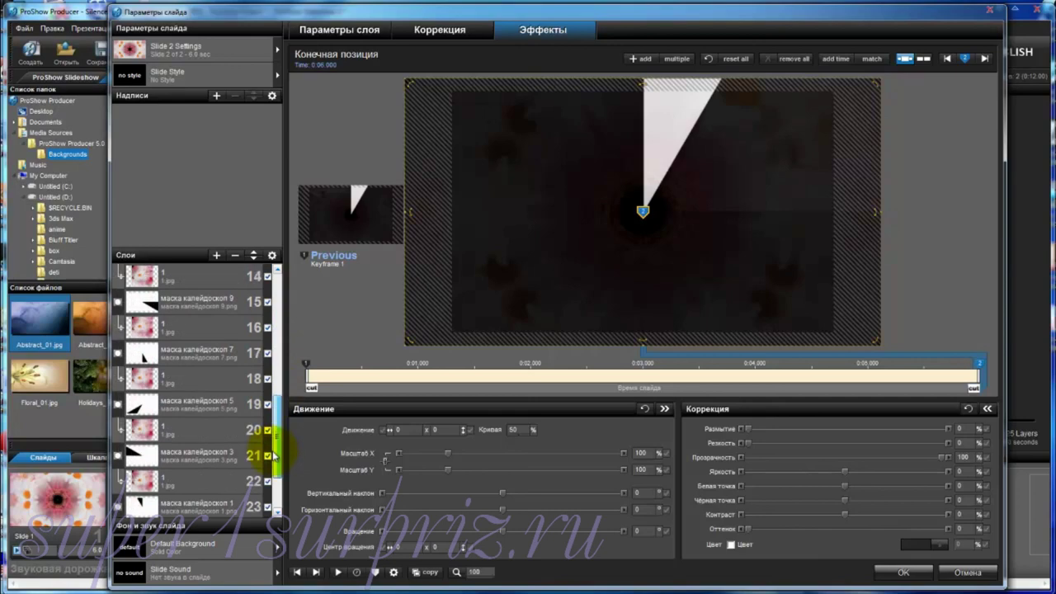
pyautogui.click(186, 459)
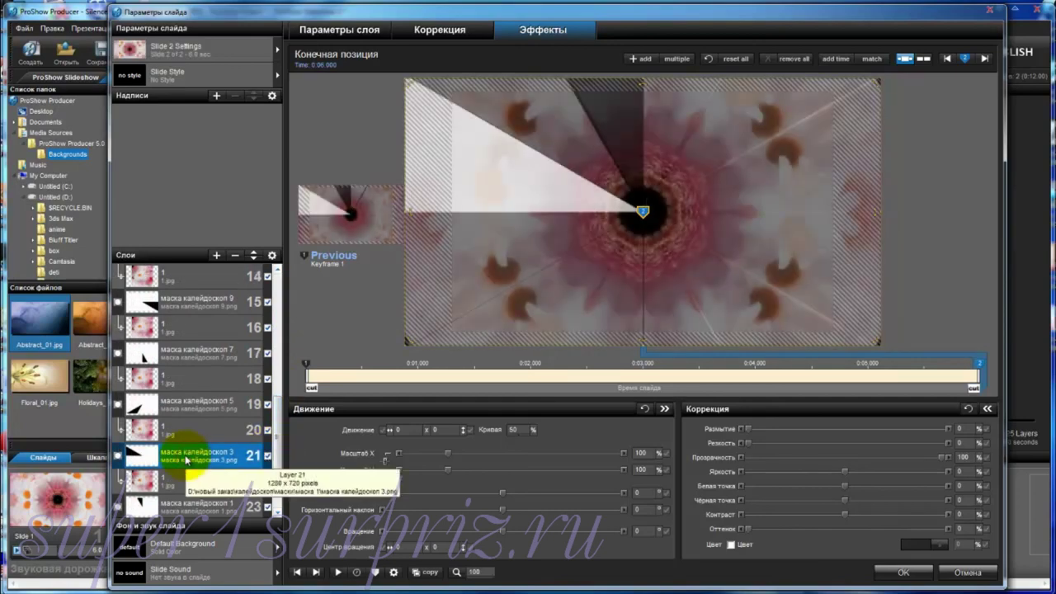
pyautogui.moveTo(278, 405); pyautogui.dragTo(278, 354)
pyautogui.click(192, 328)
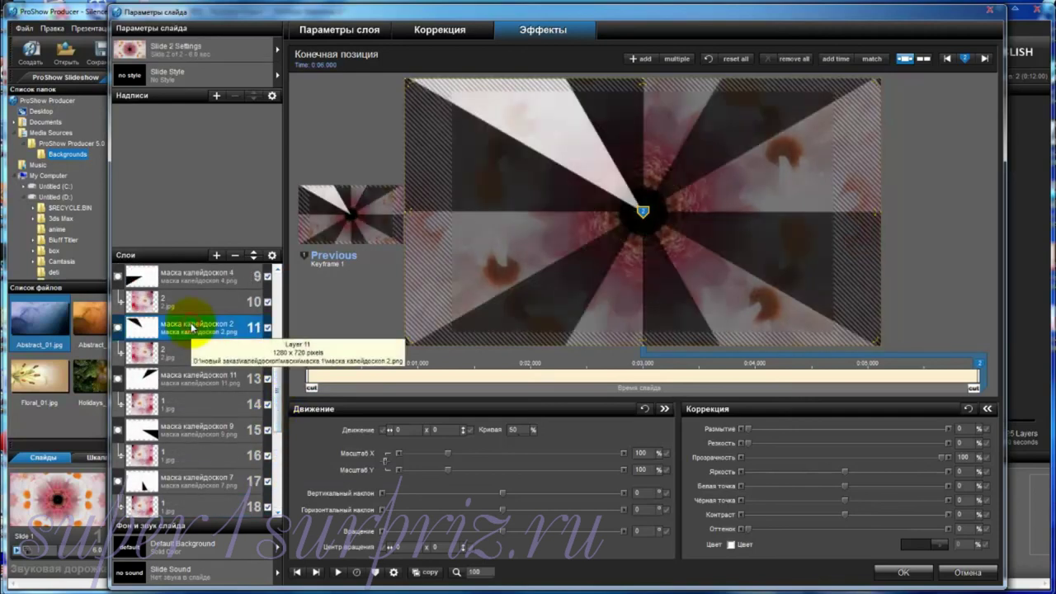
pyautogui.moveTo(603, 184); pyautogui.dragTo(636, 215)
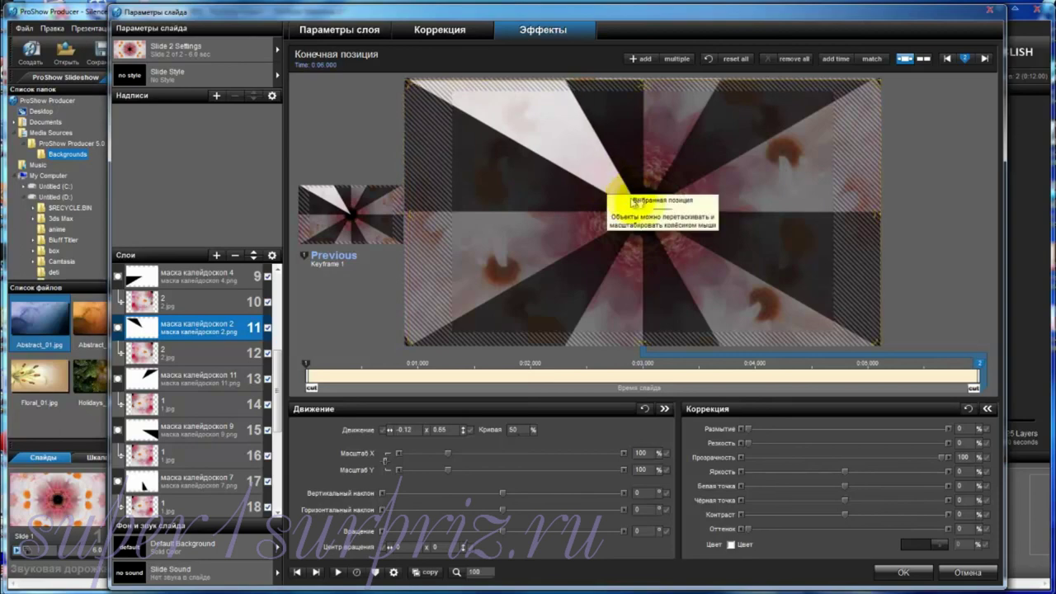
pyautogui.moveTo(641, 213); pyautogui.dragTo(602, 178)
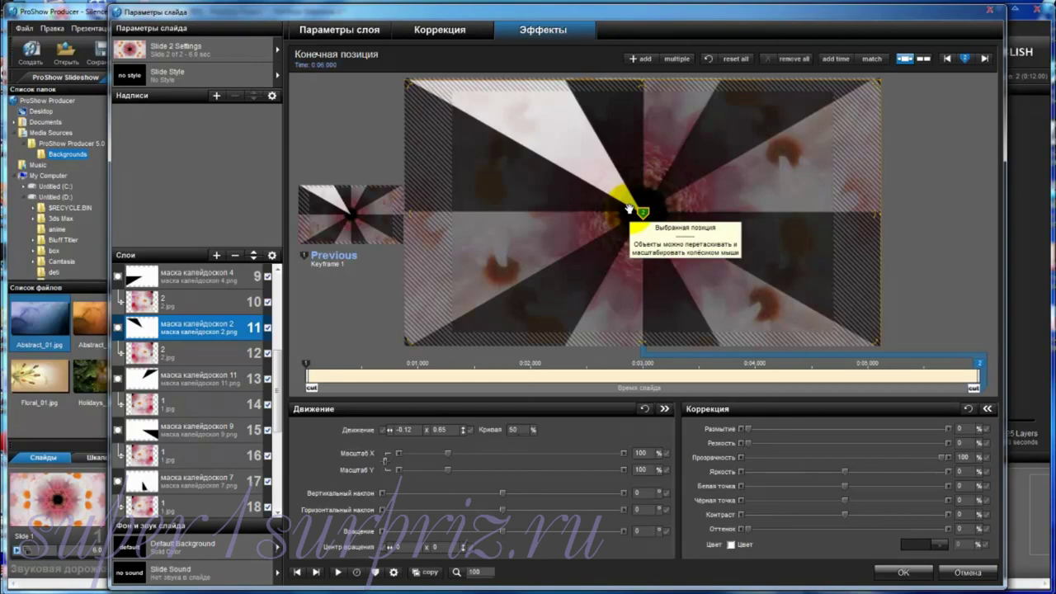
pyautogui.click(337, 573)
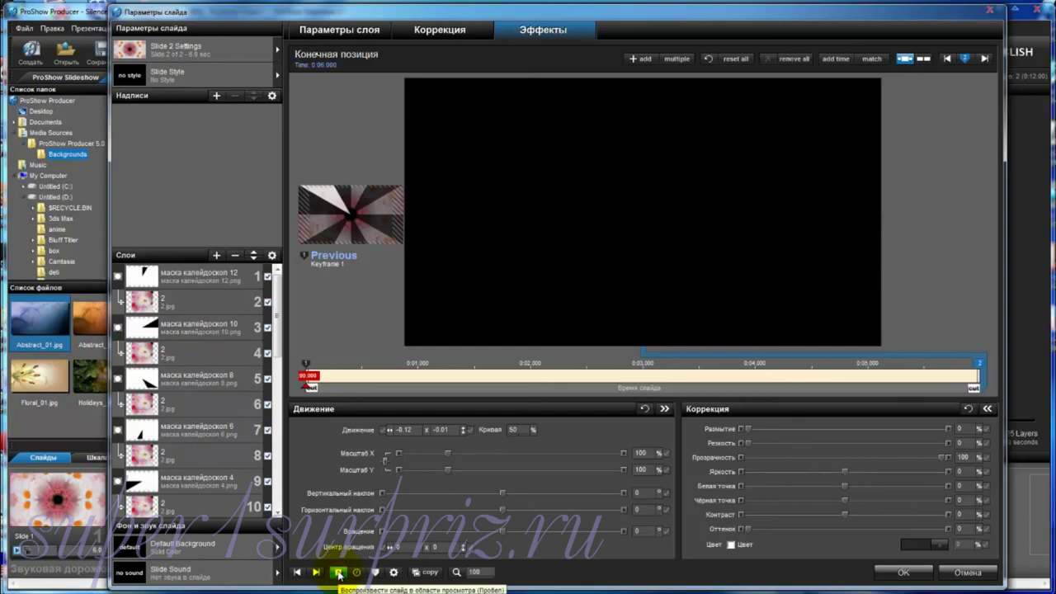